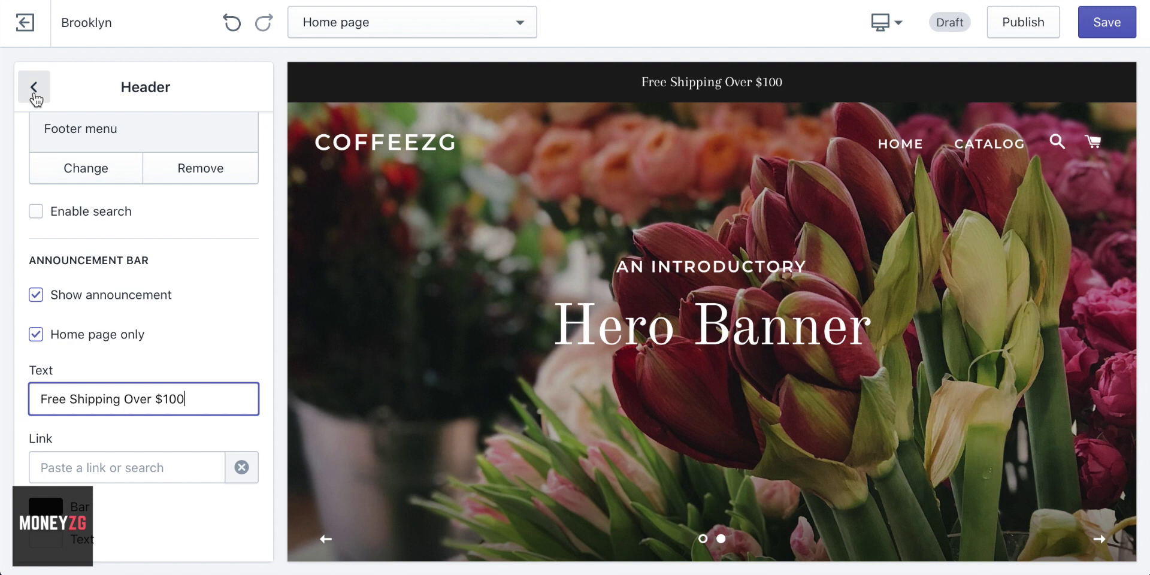
- Set the text of a slide in the home page slideshow to "The Best Florals" and "FloralZG"
{"action": "left_click", "coordinate": [35, 87]}
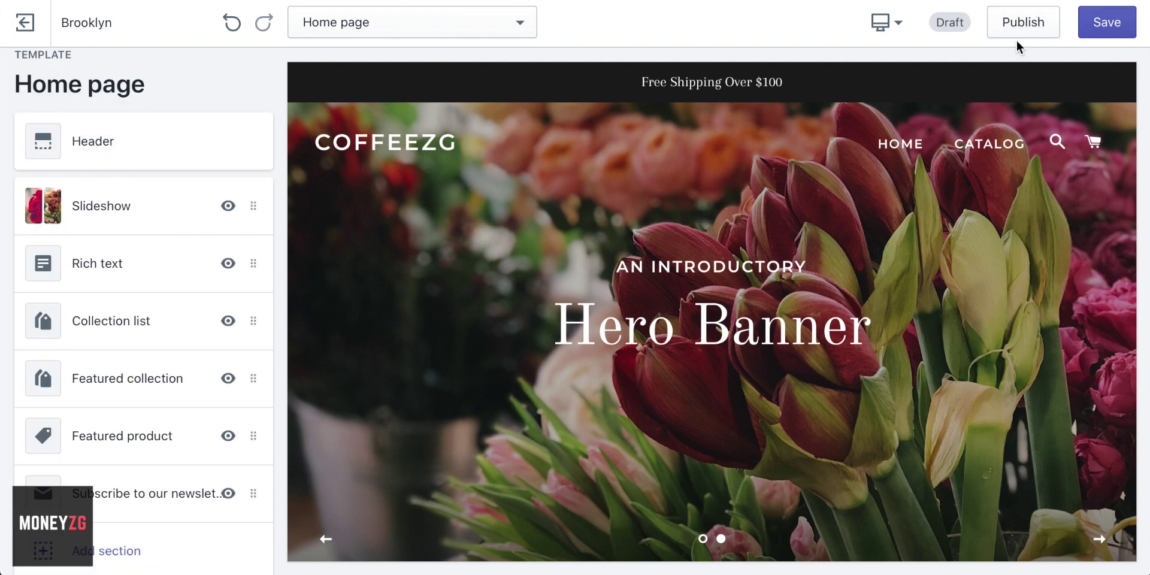
{"action": "scroll", "coordinate": [88, 231], "scroll_direction": "up", "scroll_amount": 1}
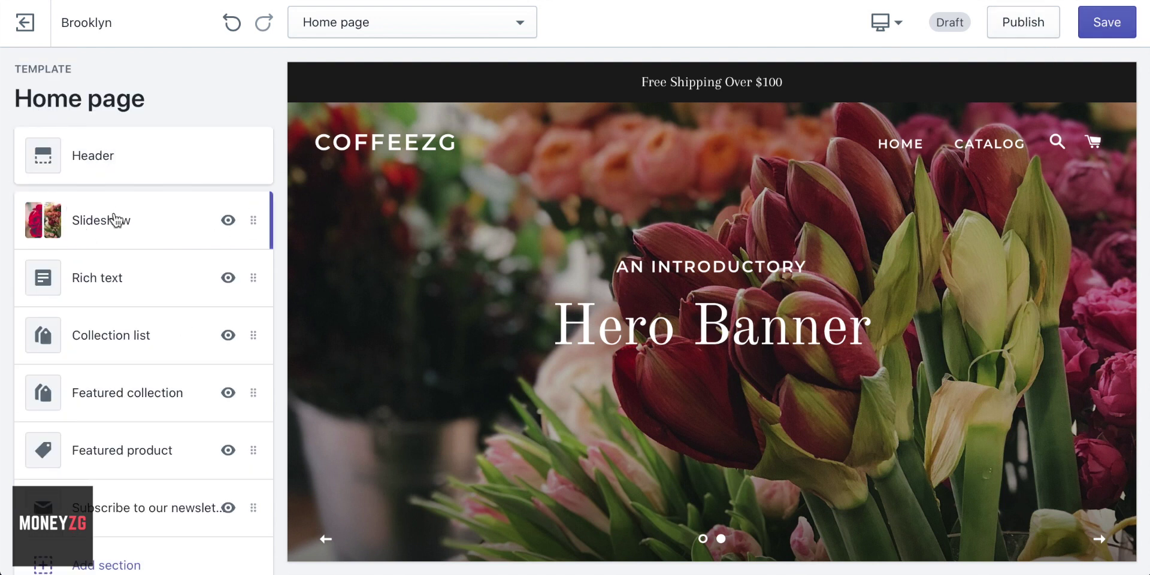
{"action": "left_click", "coordinate": [114, 218]}
{"action": "left_click", "coordinate": [110, 190]}
{"action": "scroll", "coordinate": [138, 257], "scroll_direction": "down", "scroll_amount": 6}
{"action": "left_click_drag", "start_coordinate": [133, 266], "coordinate": [2, 262]}
{"action": "type", "text": "The Best Florals"}
{"action": "key", "text": "Tab"}
{"action": "type", "text": "FloralZG"}
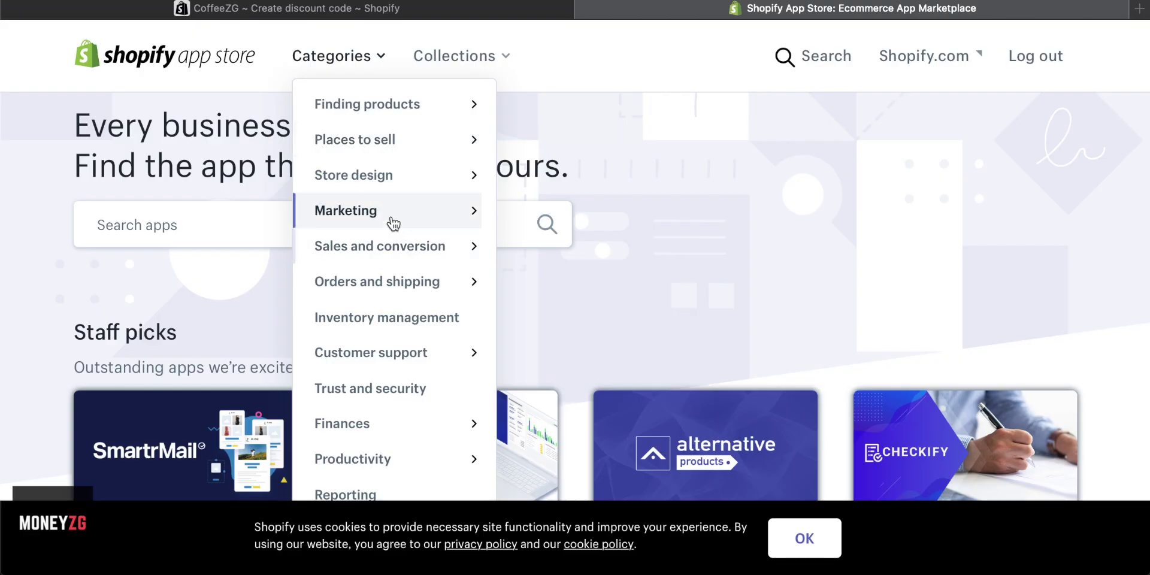
- Browse the email marketing apps within the Marketing category of the Shopify App Store
{"action": "mouse_move", "coordinate": [387, 224]}
{"action": "left_click", "coordinate": [550, 272]}
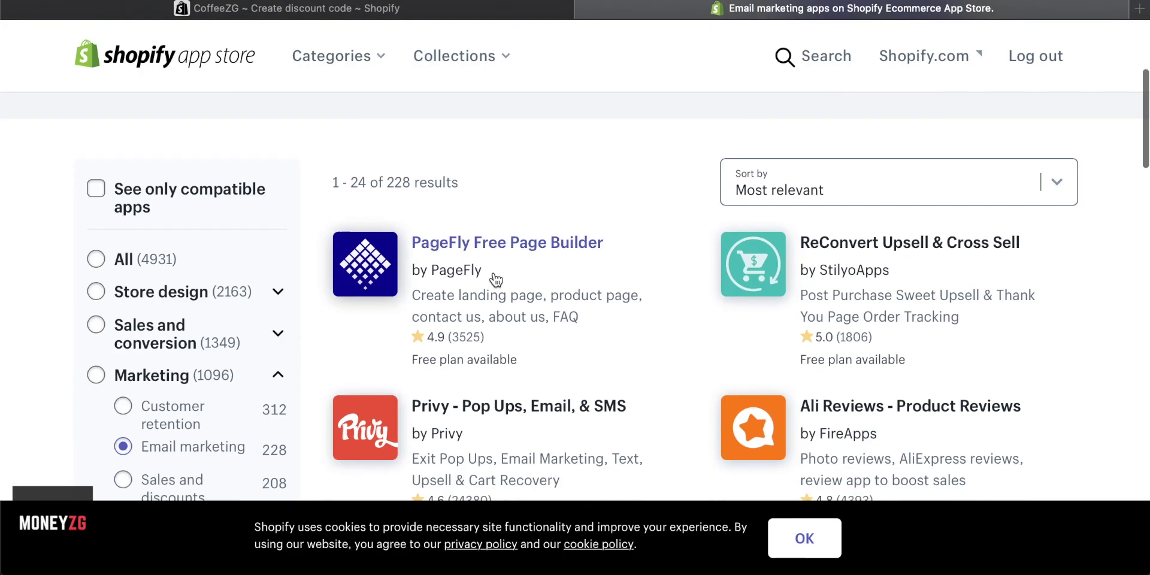
{"action": "scroll", "coordinate": [494, 275], "scroll_direction": "down", "scroll_amount": 2}
{"action": "scroll", "coordinate": [680, 168], "scroll_direction": "up", "scroll_amount": 2}
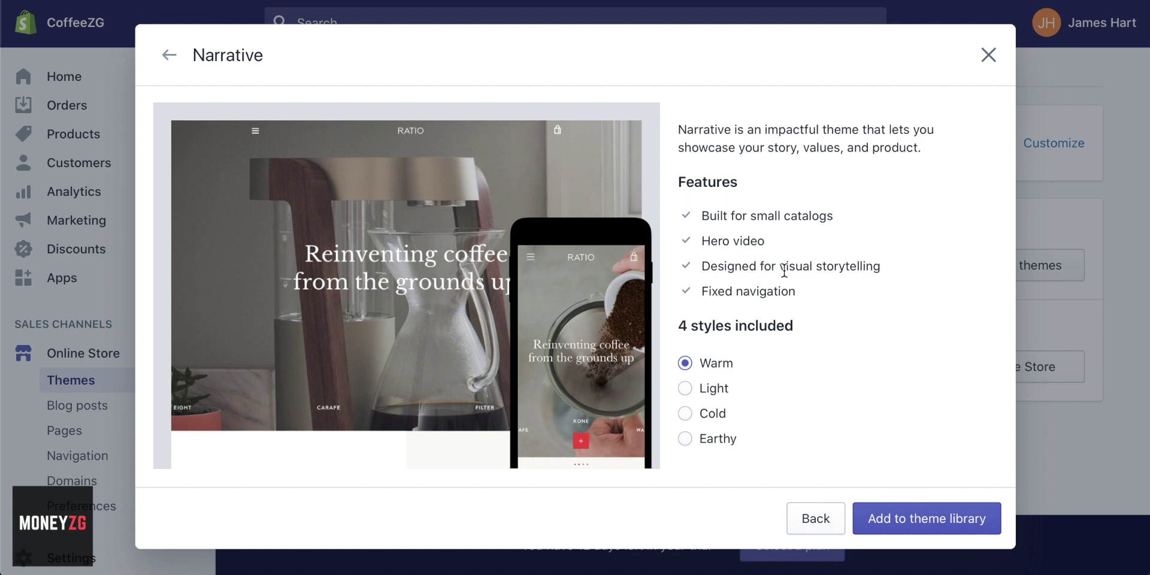
- Preview the Narrative theme's Light, Cold and Earthy styles, return to Cold, and close the theme details
{"action": "left_click", "coordinate": [685, 388]}
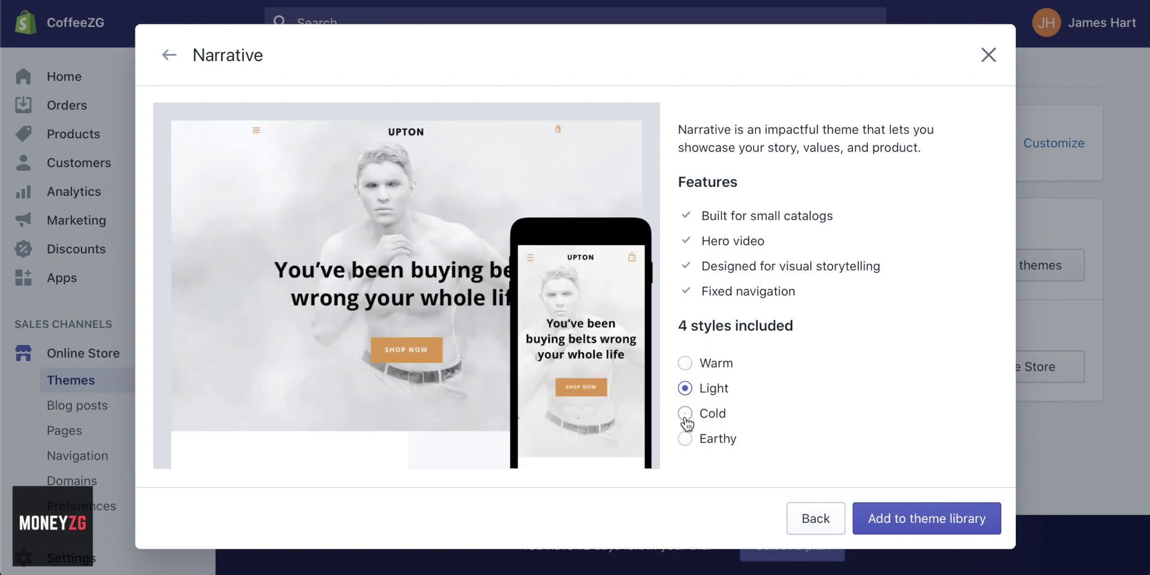
{"action": "left_click", "coordinate": [685, 416]}
{"action": "left_click", "coordinate": [686, 439]}
{"action": "left_click", "coordinate": [685, 414]}
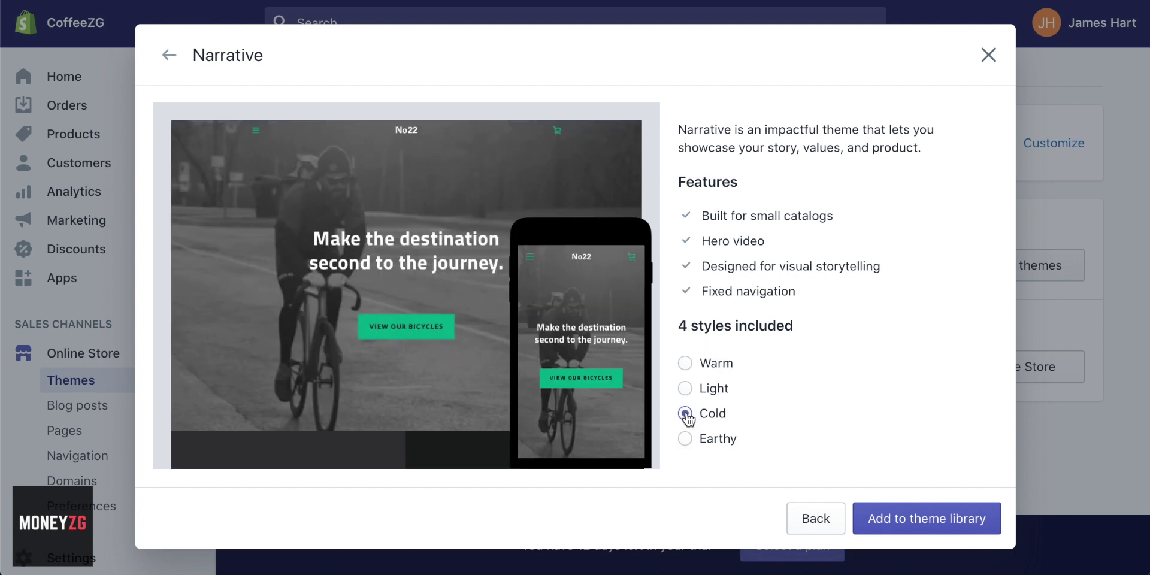
{"action": "left_click_drag", "start_coordinate": [761, 240], "coordinate": [689, 235]}
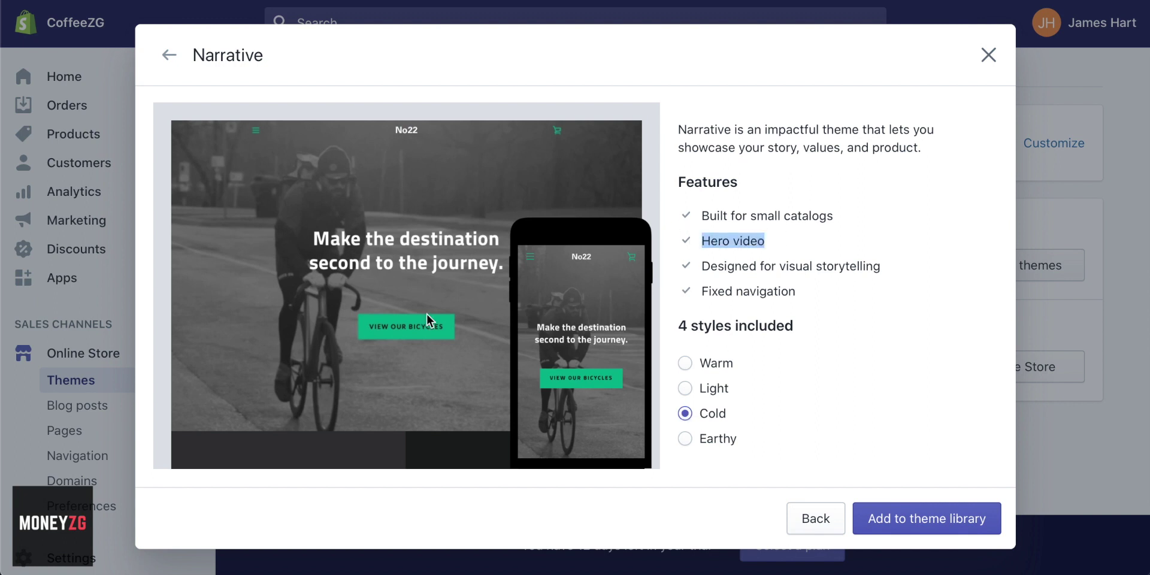
{"action": "left_click", "coordinate": [989, 55]}
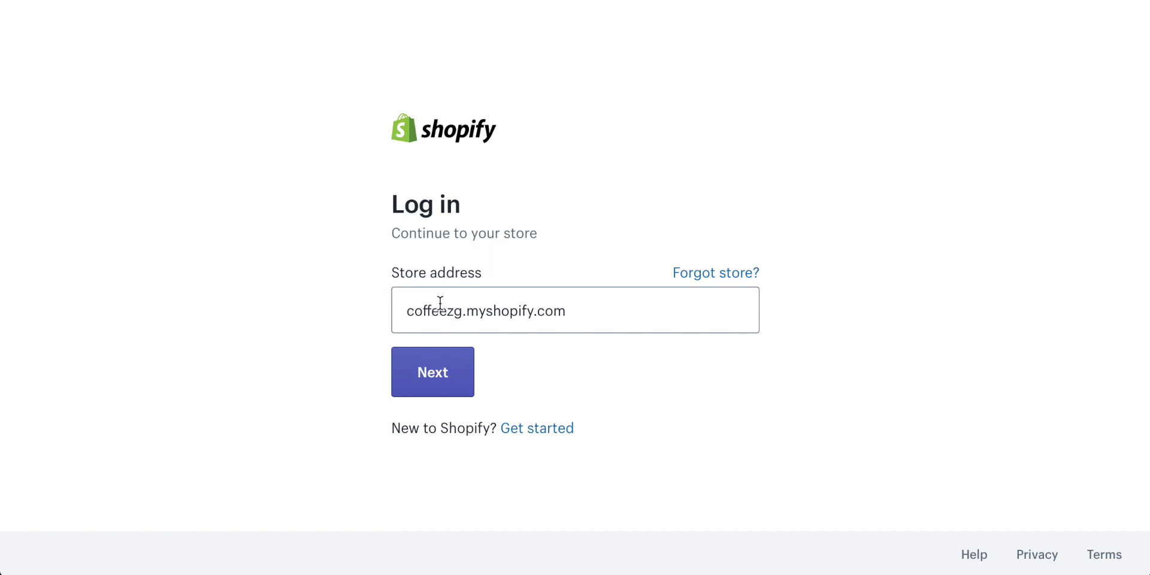
{"action": "left_click", "coordinate": [583, 309]}
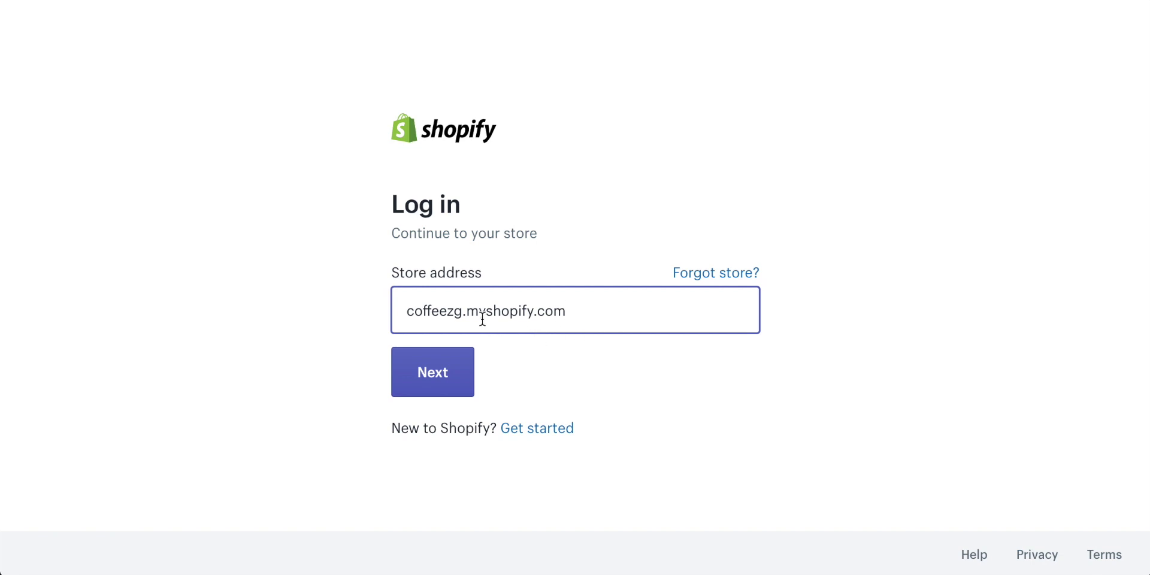
{"action": "left_click_drag", "start_coordinate": [459, 305], "coordinate": [390, 308]}
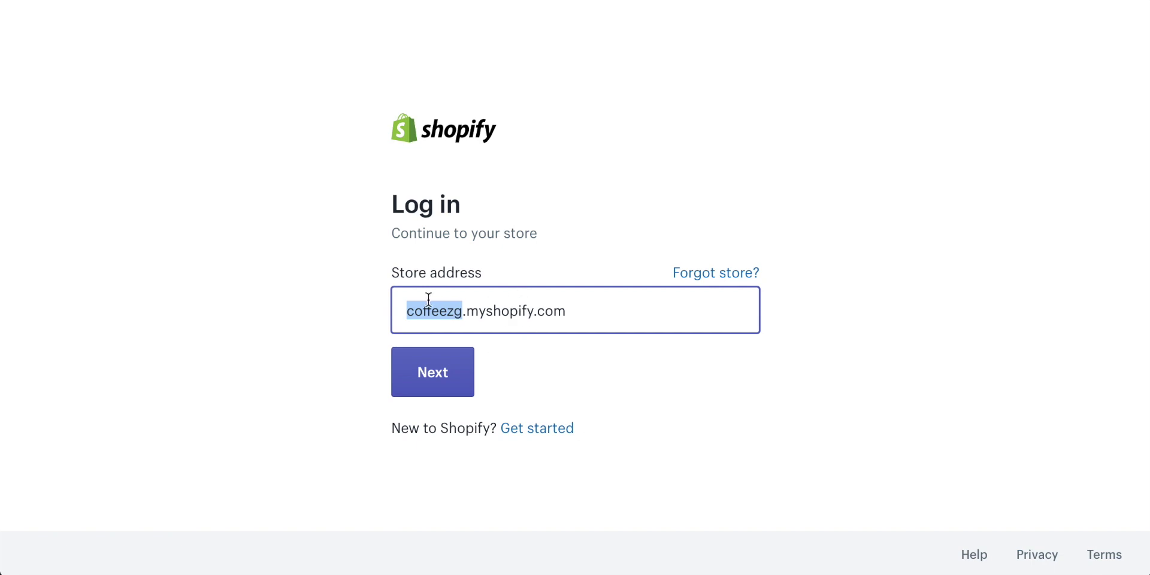
{"action": "left_click", "coordinate": [494, 311]}
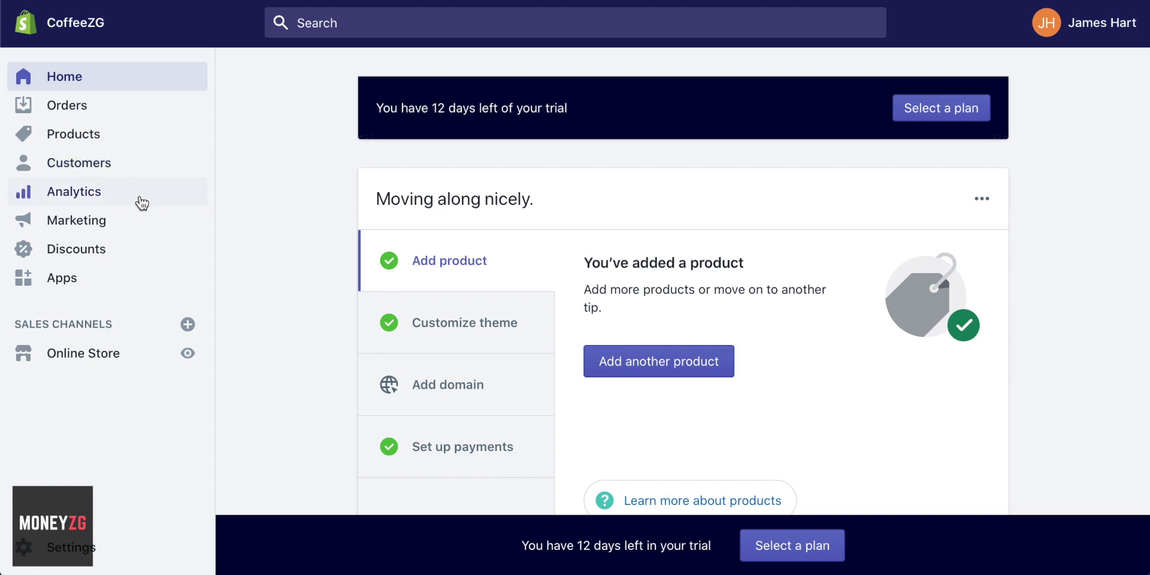
- Open the online store's themes page and review the current theme, the store speed section and the theme library
{"action": "left_click", "coordinate": [70, 356]}
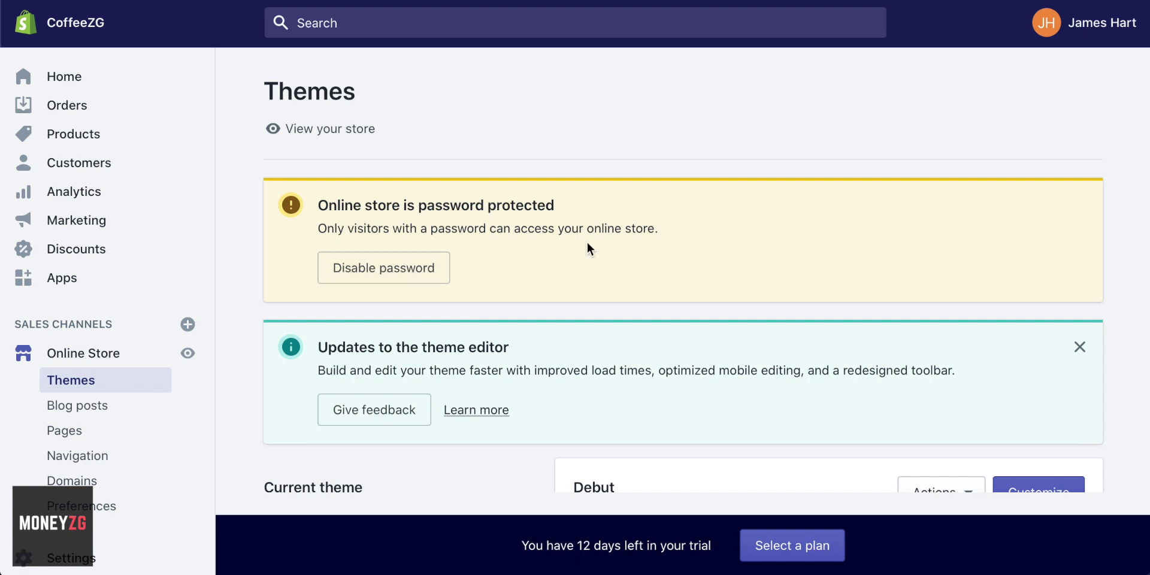
{"action": "scroll", "coordinate": [587, 242], "scroll_direction": "down", "scroll_amount": 4}
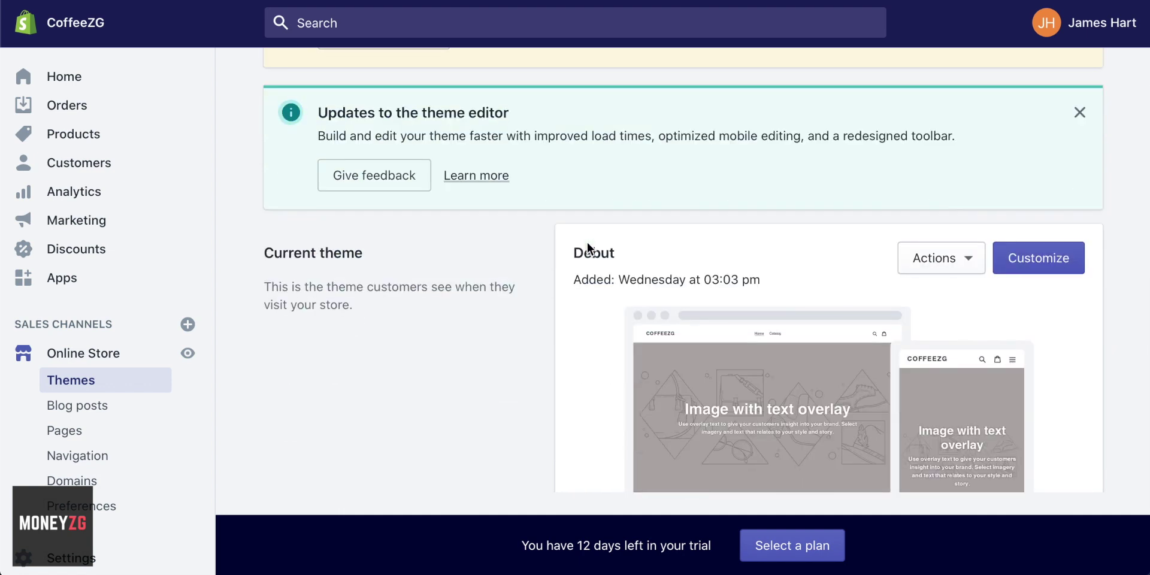
{"action": "scroll", "coordinate": [587, 242], "scroll_direction": "down", "scroll_amount": 1}
{"action": "scroll", "coordinate": [408, 279], "scroll_direction": "down", "scroll_amount": 1}
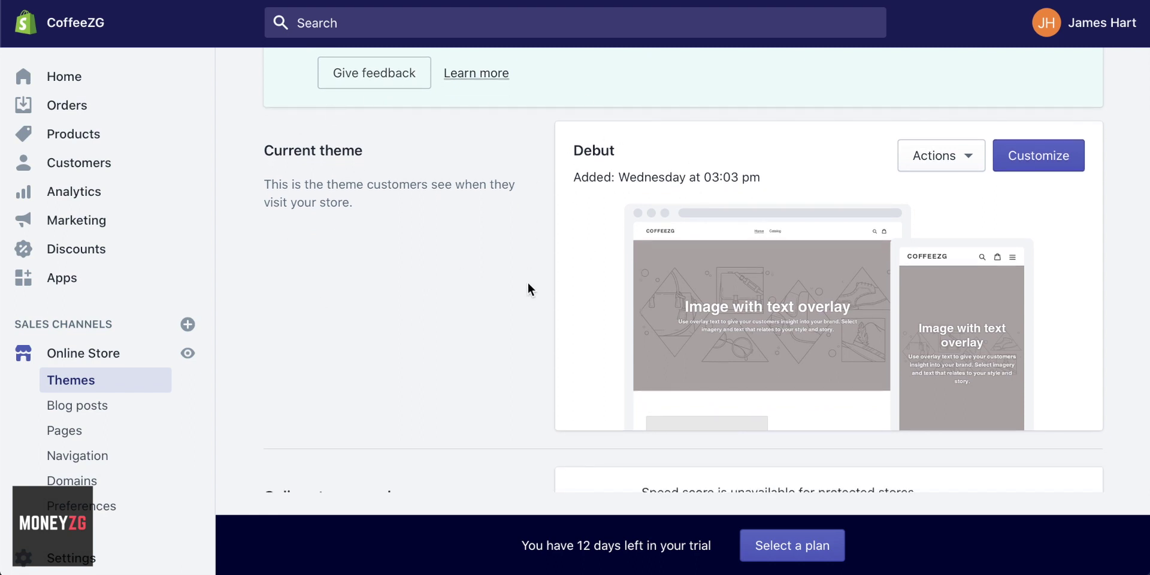
{"action": "scroll", "coordinate": [528, 289], "scroll_direction": "down", "scroll_amount": 3}
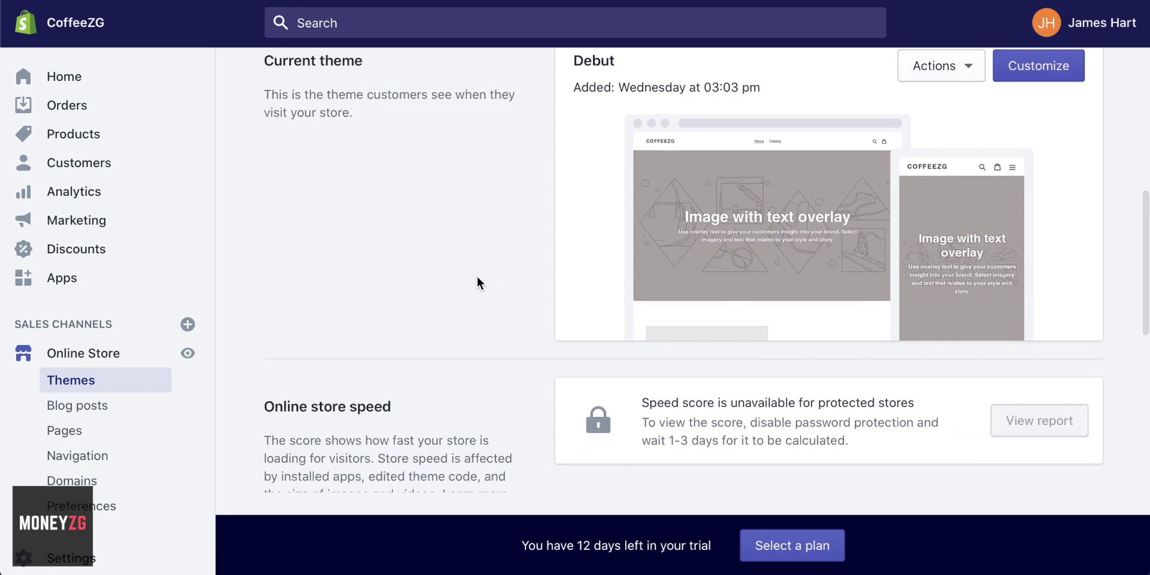
{"action": "scroll", "coordinate": [477, 277], "scroll_direction": "up", "scroll_amount": 2}
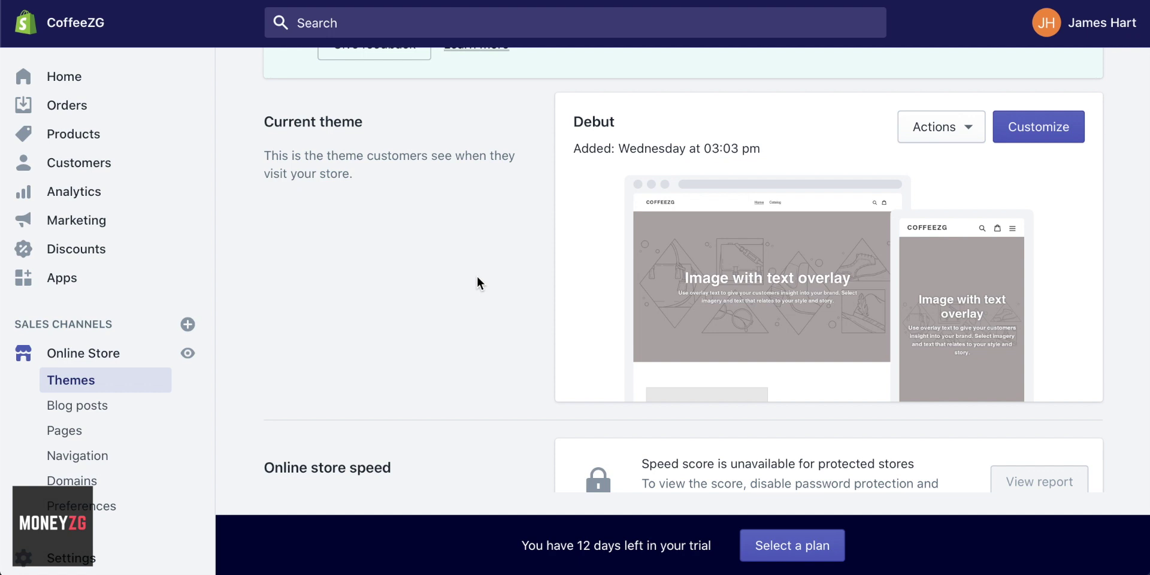
{"action": "scroll", "coordinate": [477, 281], "scroll_direction": "down", "scroll_amount": 6}
{"action": "scroll", "coordinate": [477, 276], "scroll_direction": "down", "scroll_amount": 3}
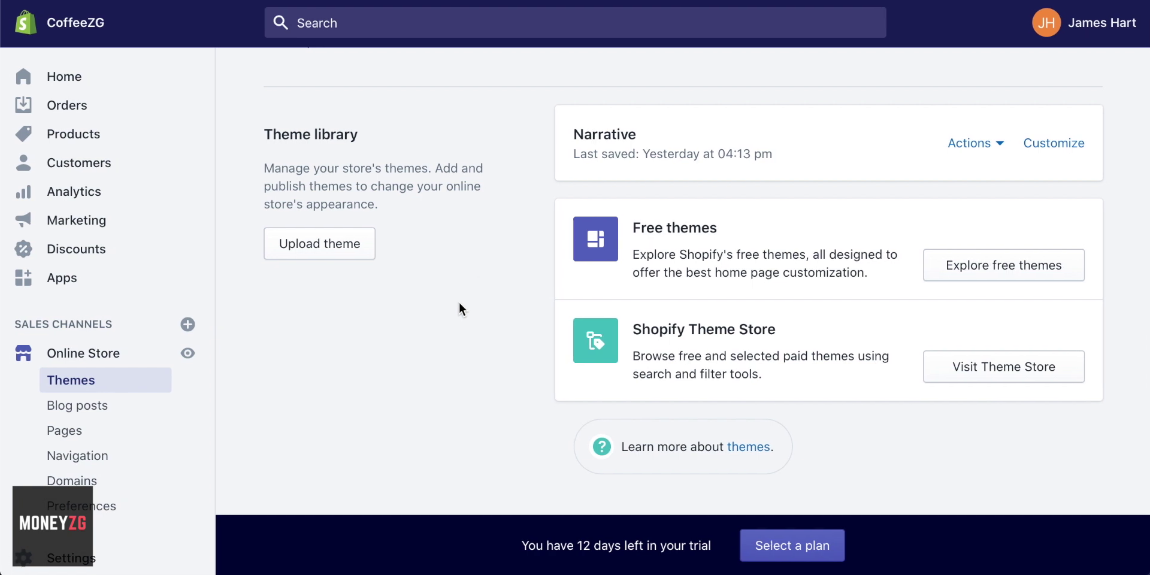
- Open the collection of free Shopify themes and browse the available designs
{"action": "left_click", "coordinate": [998, 272]}
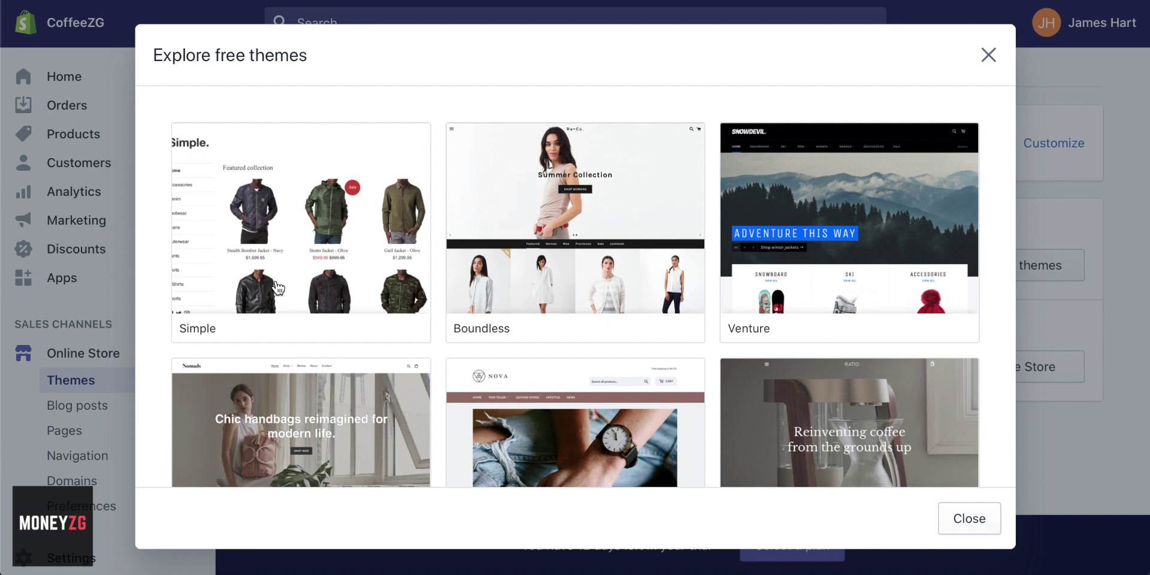
{"action": "scroll", "coordinate": [944, 218], "scroll_direction": "down", "scroll_amount": 1}
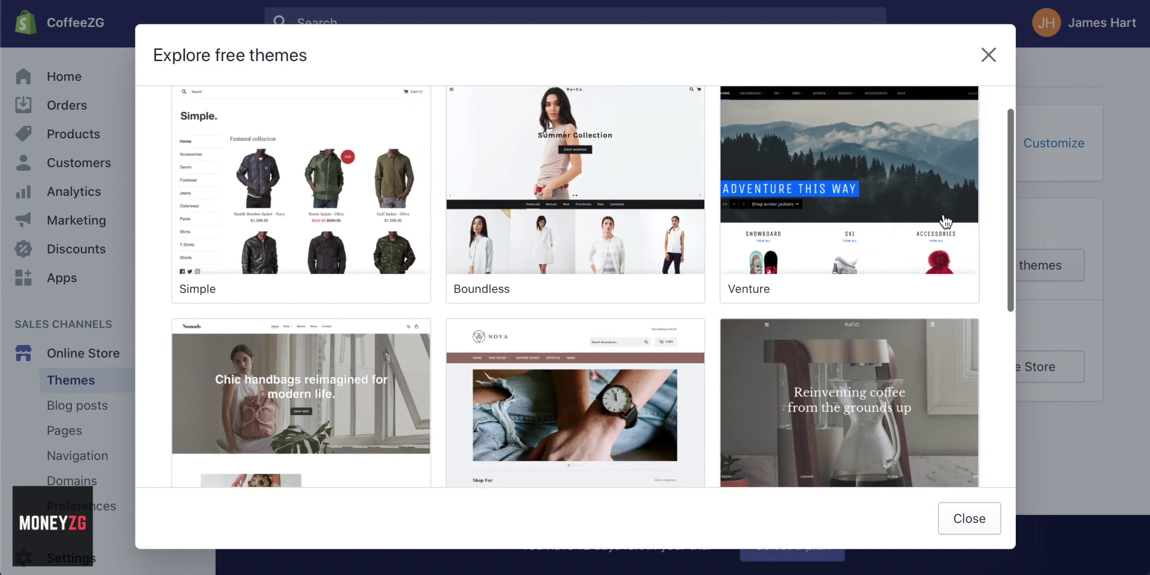
{"action": "scroll", "coordinate": [839, 229], "scroll_direction": "up", "scroll_amount": 1}
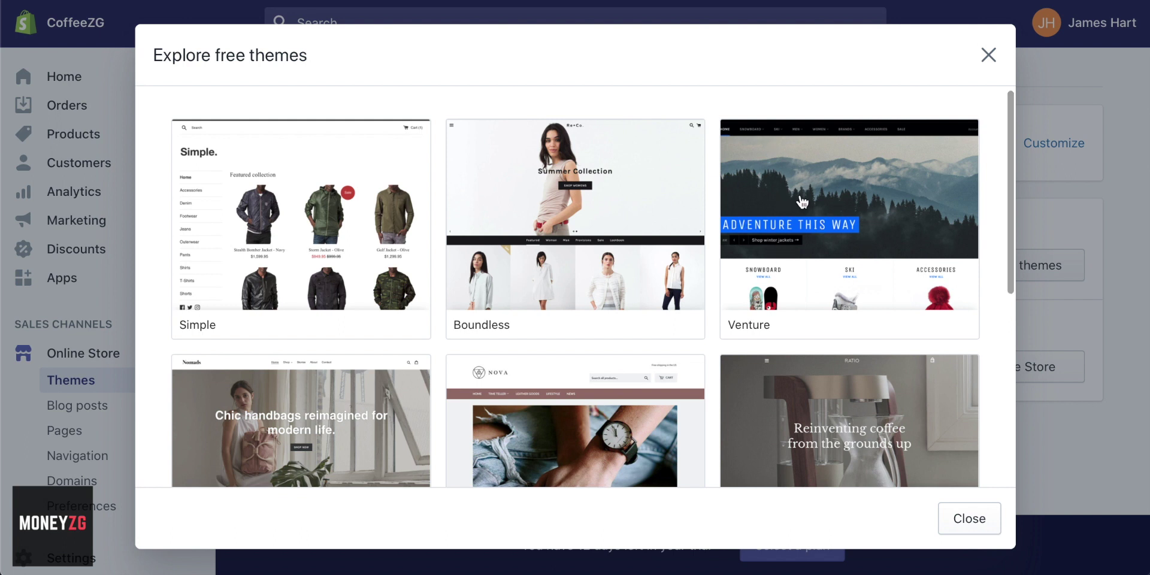
{"action": "scroll", "coordinate": [802, 204], "scroll_direction": "down", "scroll_amount": 1}
{"action": "scroll", "coordinate": [802, 200], "scroll_direction": "down", "scroll_amount": 5}
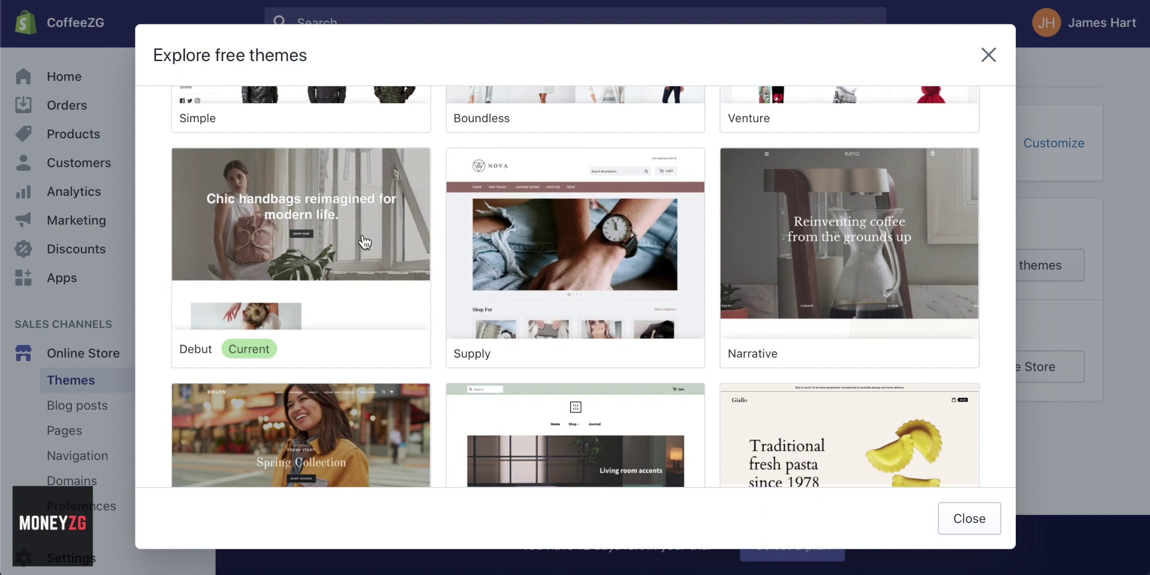
- Open the Narrative theme's details, compare its Light, Cold and Earthy styles, and close them without adding the theme
{"action": "left_click", "coordinate": [879, 257]}
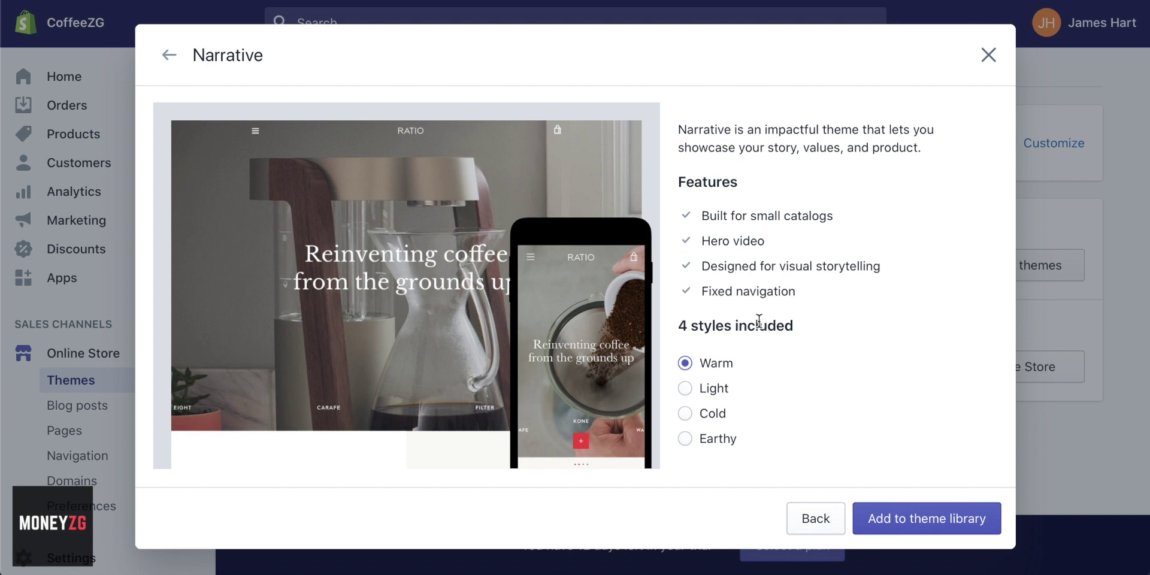
{"action": "left_click", "coordinate": [686, 389]}
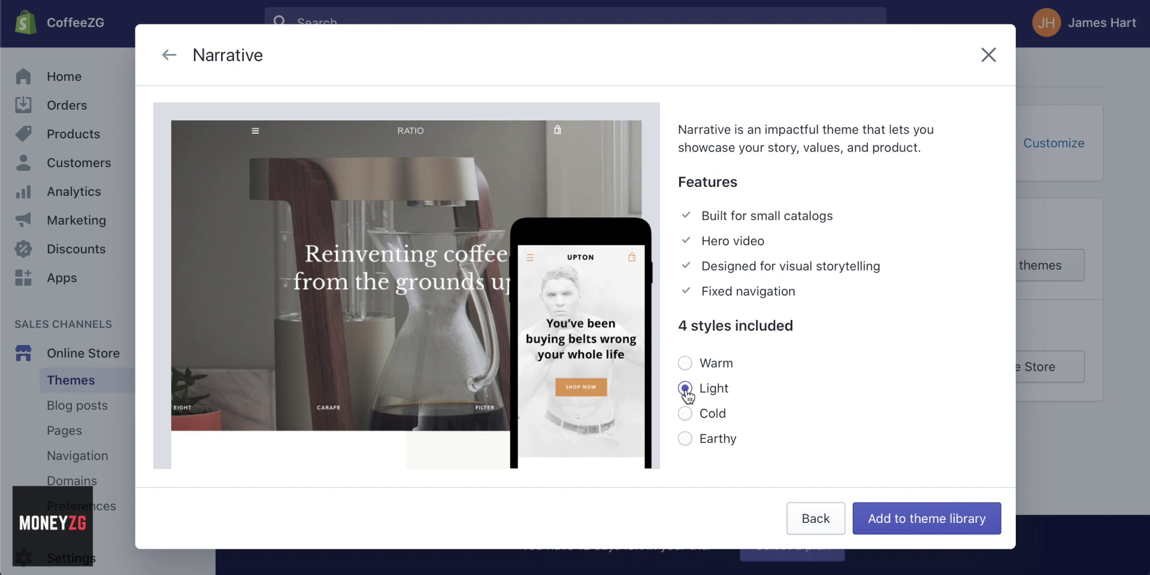
{"action": "left_click", "coordinate": [686, 417]}
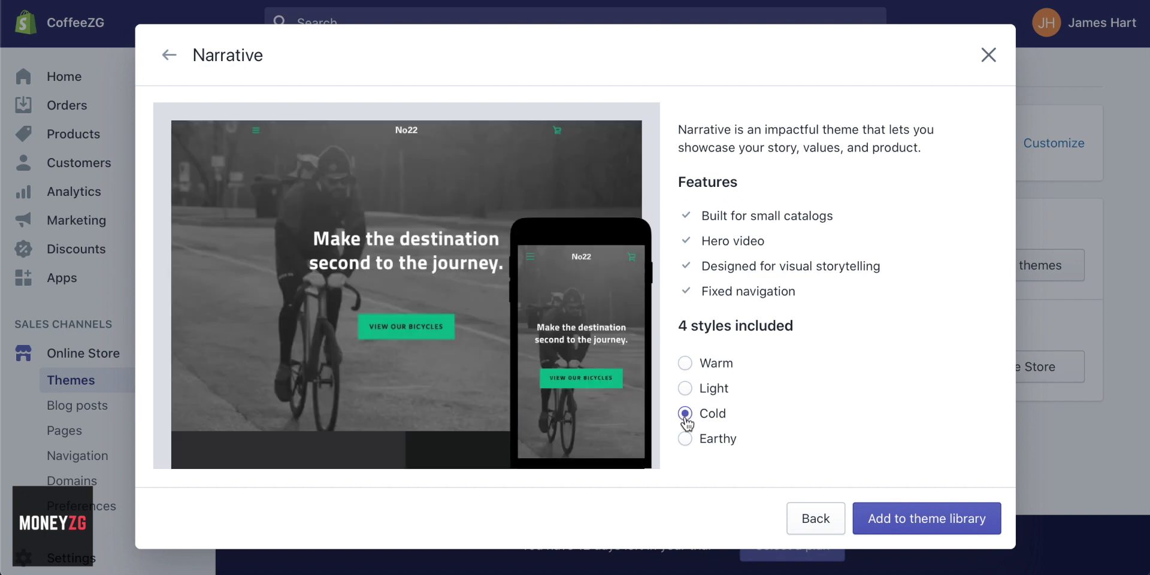
{"action": "left_click", "coordinate": [686, 439]}
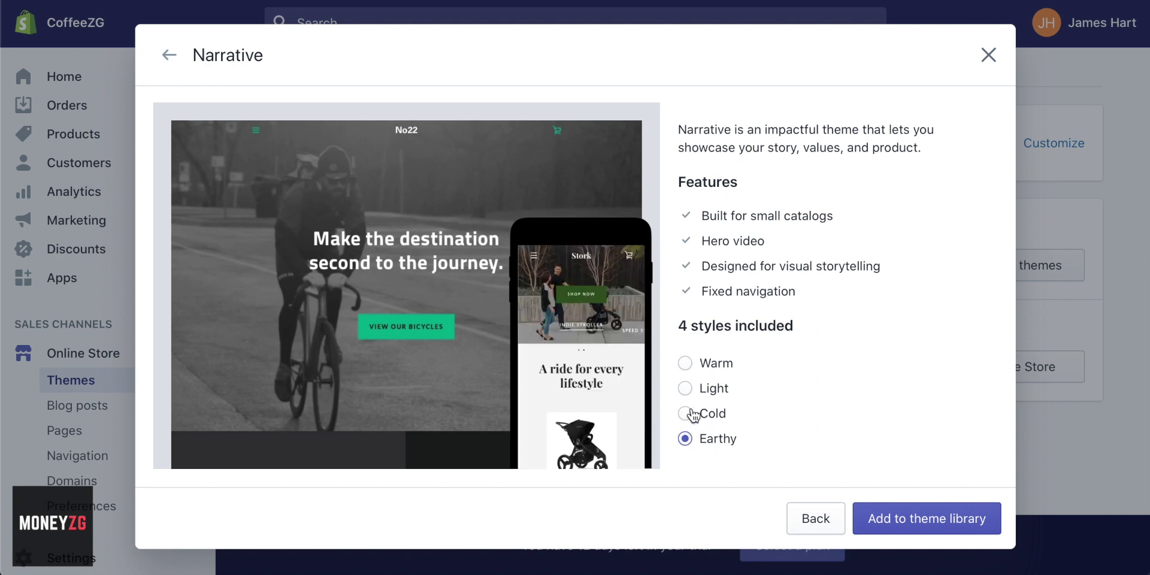
{"action": "left_click", "coordinate": [691, 414]}
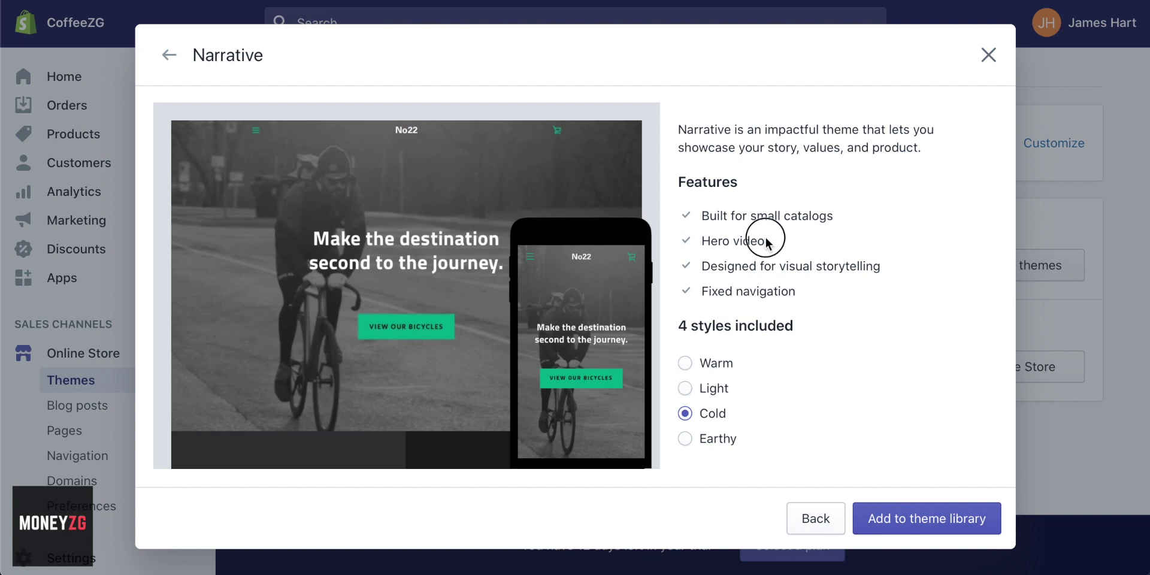
{"action": "left_click_drag", "start_coordinate": [765, 240], "coordinate": [689, 239]}
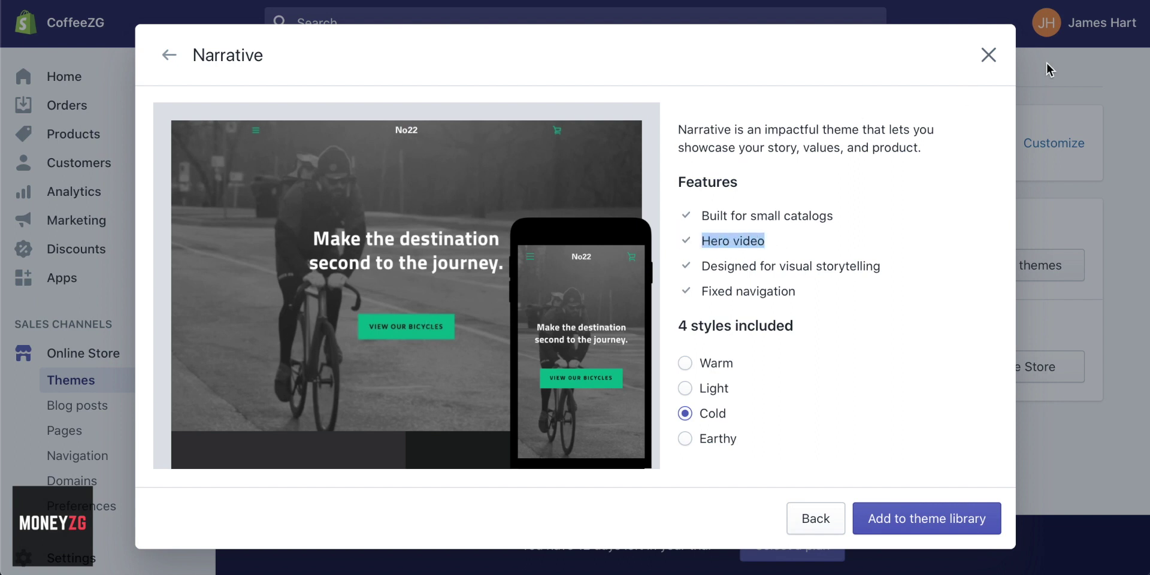
{"action": "left_click", "coordinate": [990, 56]}
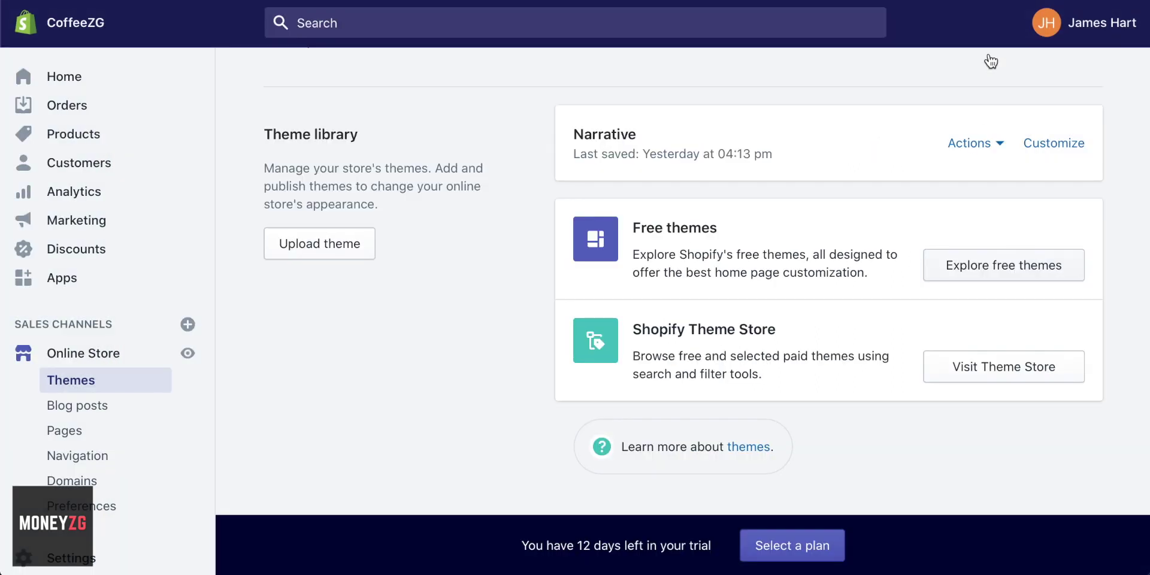
- Add the free Brooklyn theme in the Classic style to the theme library
{"action": "left_click", "coordinate": [970, 273]}
{"action": "scroll", "coordinate": [753, 303], "scroll_direction": "down", "scroll_amount": 6}
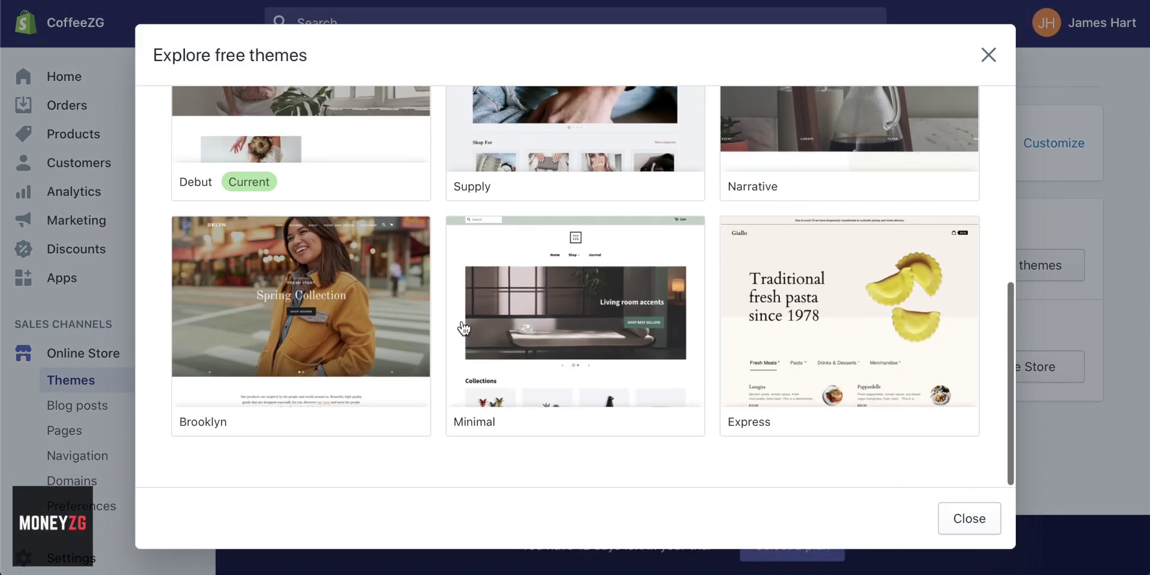
{"action": "left_click", "coordinate": [312, 303]}
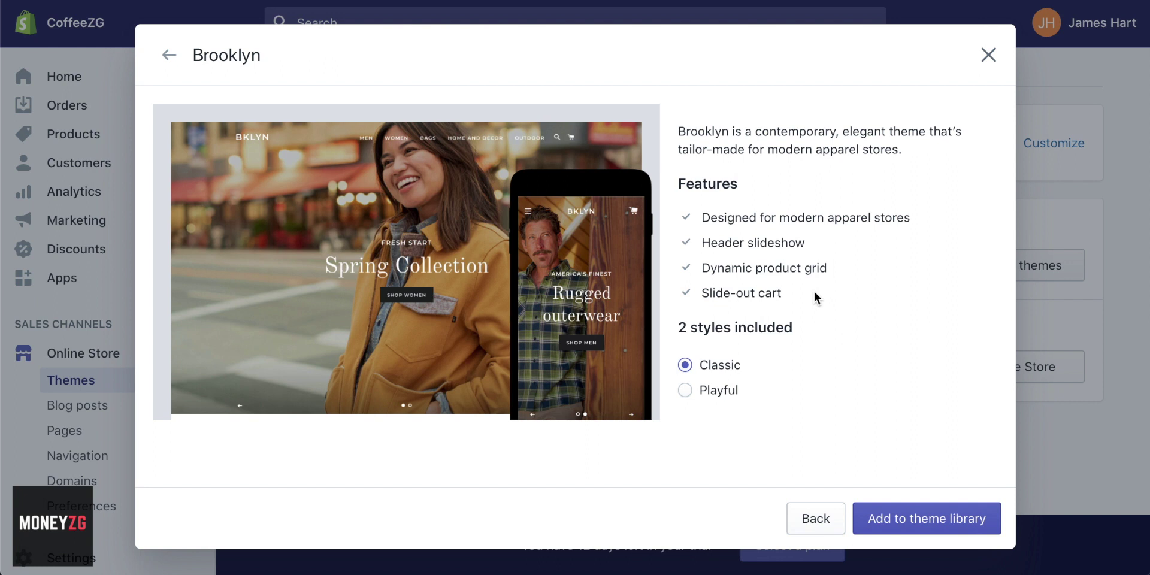
{"action": "left_click_drag", "start_coordinate": [817, 265], "coordinate": [713, 264]}
{"action": "left_click", "coordinate": [736, 264]}
{"action": "left_click", "coordinate": [929, 524]}
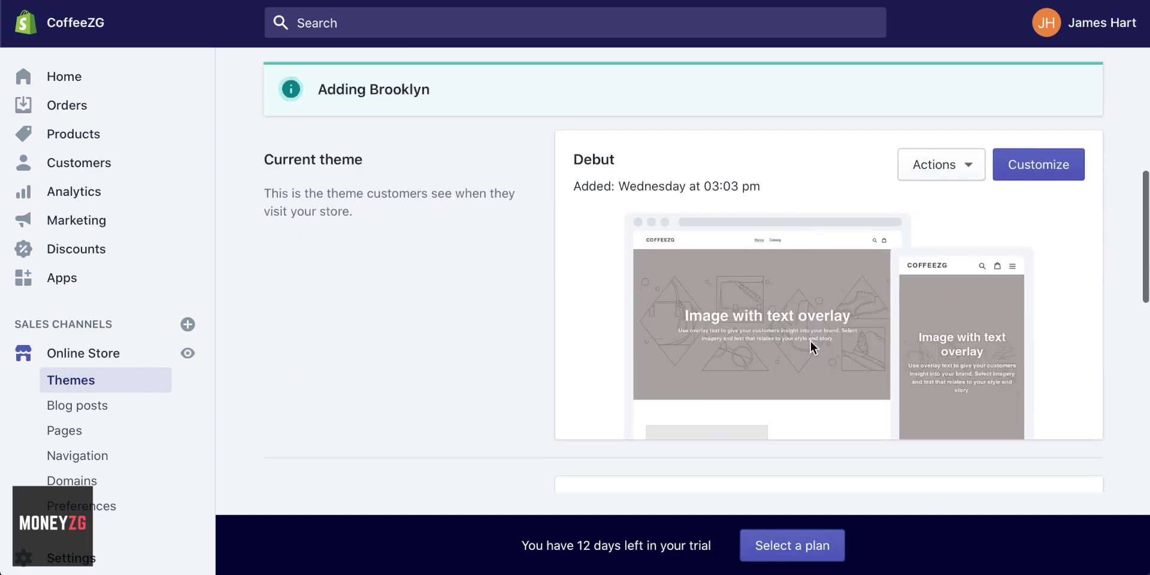
- Check the current theme and the Brooklyn entry in the theme library
{"action": "scroll", "coordinate": [543, 336], "scroll_direction": "down", "scroll_amount": 10}
{"action": "scroll", "coordinate": [491, 340], "scroll_direction": "up", "scroll_amount": 2}
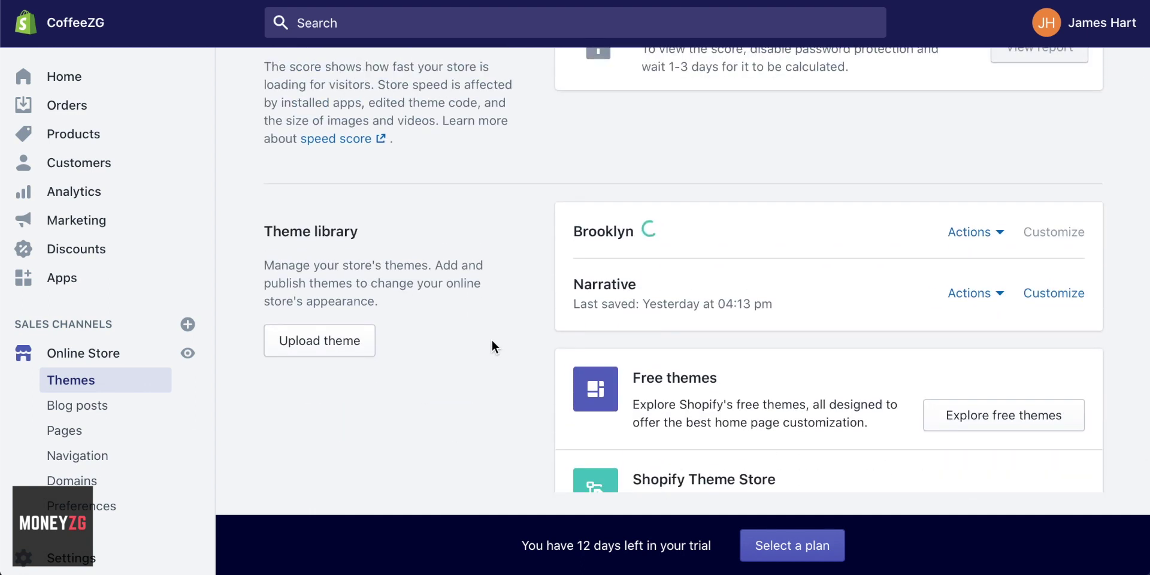
{"action": "scroll", "coordinate": [491, 340], "scroll_direction": "up", "scroll_amount": 8}
{"action": "scroll", "coordinate": [491, 346], "scroll_direction": "up", "scroll_amount": 1}
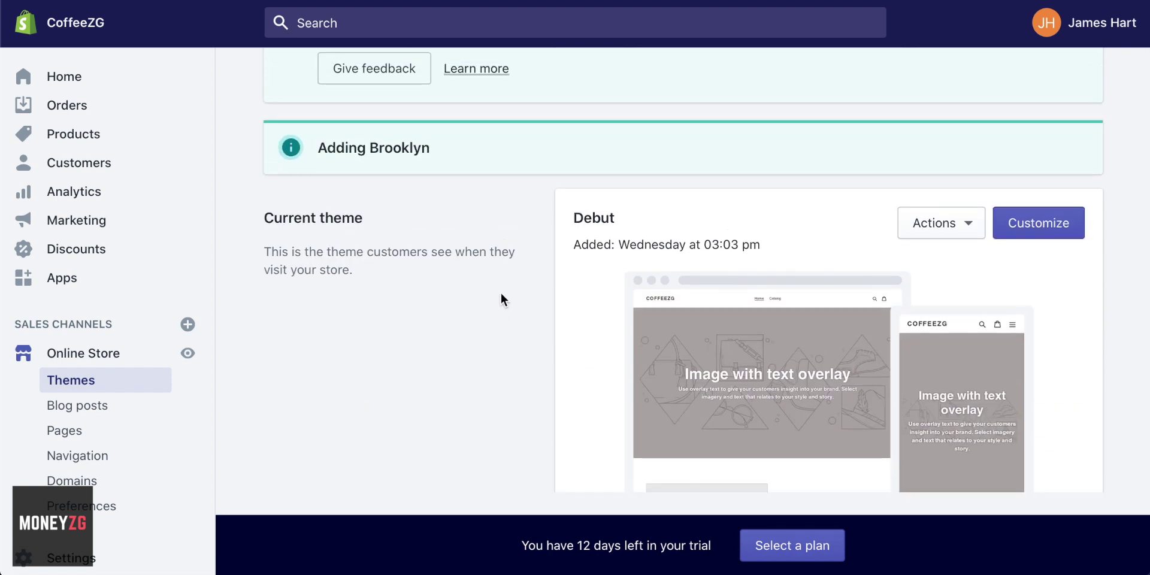
{"action": "scroll", "coordinate": [501, 298], "scroll_direction": "down", "scroll_amount": 8}
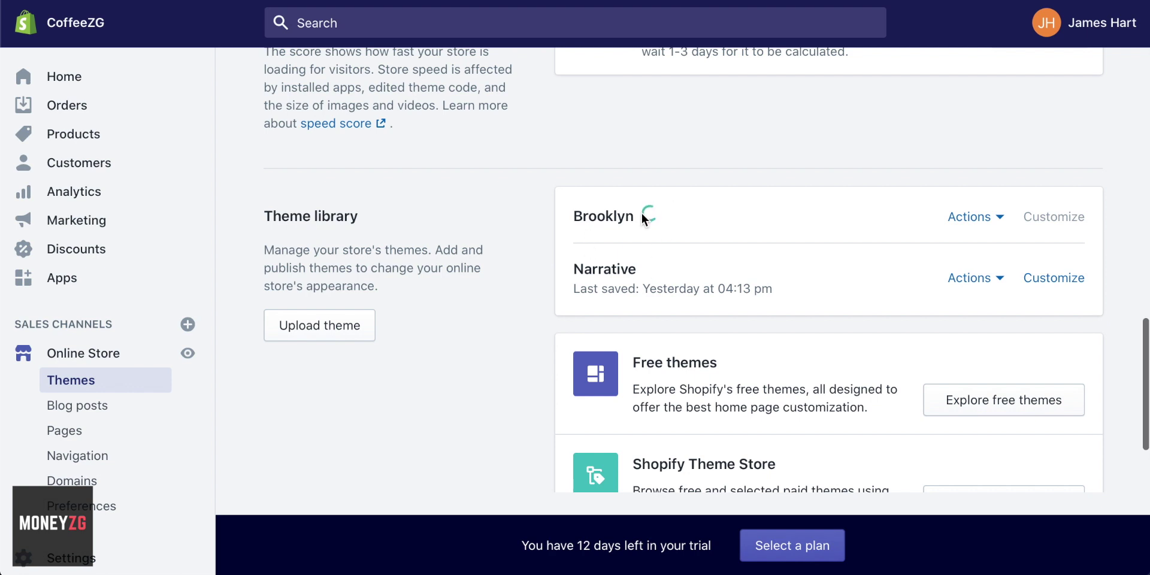
- Locate the newly added Brooklyn theme in the theme library and open it for customization
{"action": "left_click_drag", "start_coordinate": [628, 269], "coordinate": [582, 269]}
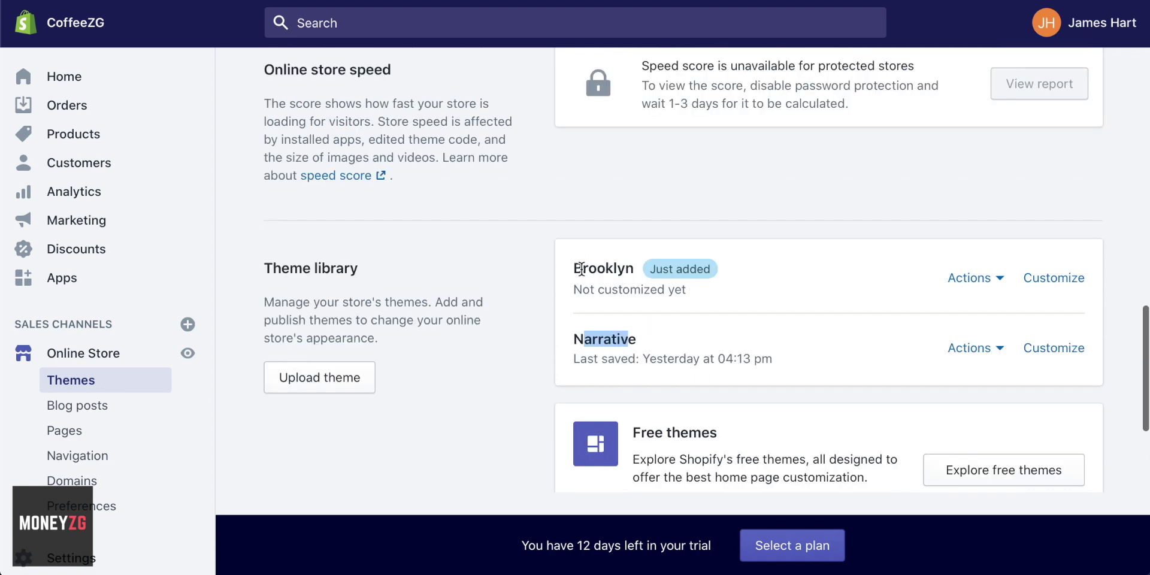
{"action": "left_click", "coordinate": [513, 343]}
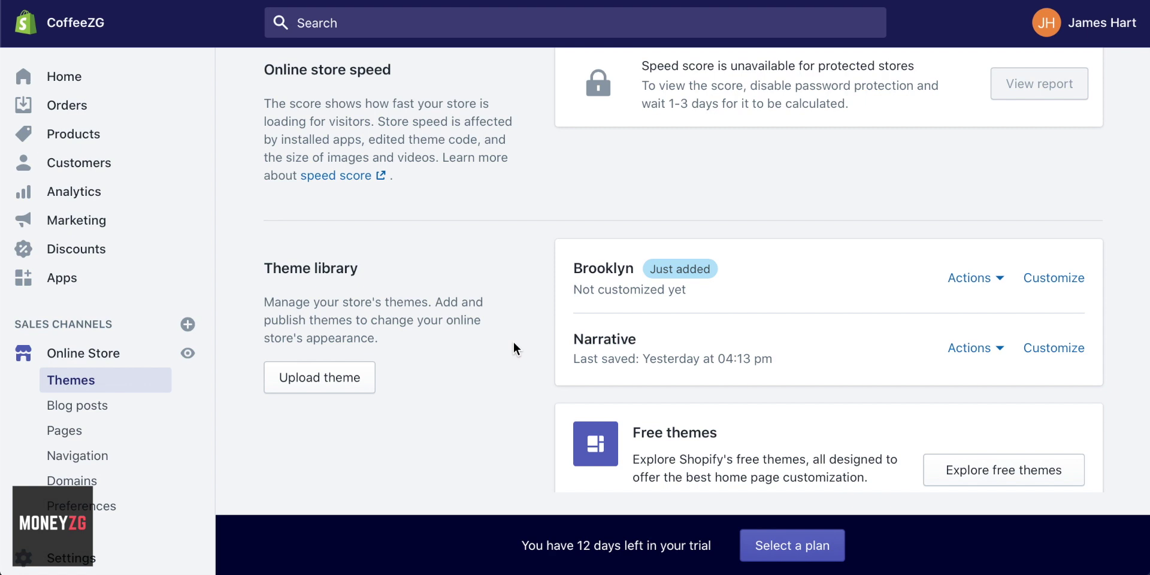
{"action": "scroll", "coordinate": [520, 293], "scroll_direction": "down", "scroll_amount": 2}
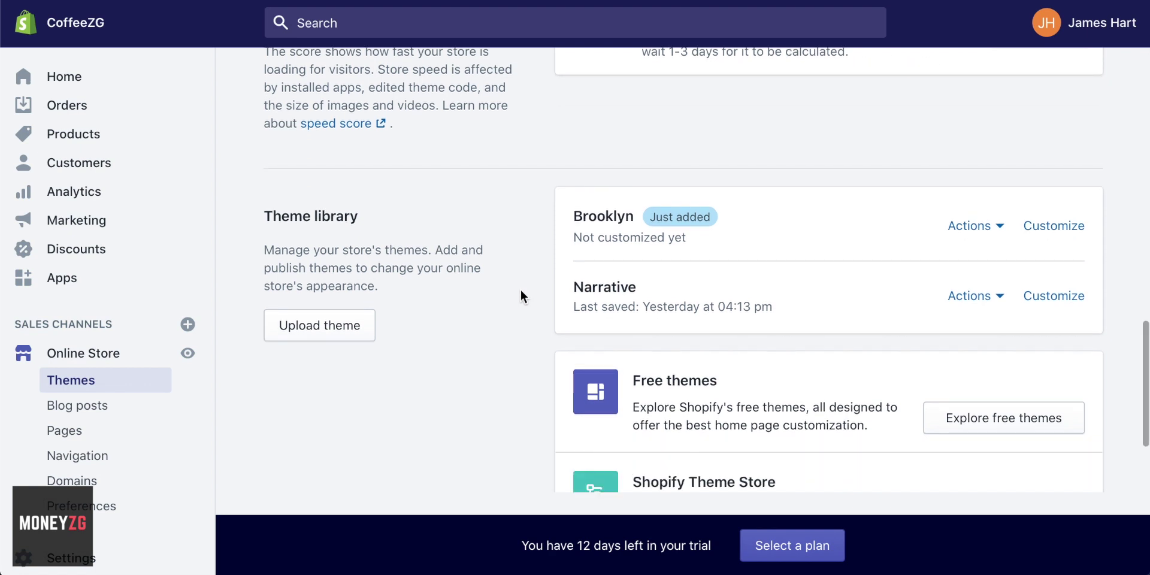
{"action": "scroll", "coordinate": [522, 295], "scroll_direction": "up", "scroll_amount": 3}
{"action": "scroll", "coordinate": [521, 295], "scroll_direction": "down", "scroll_amount": 2}
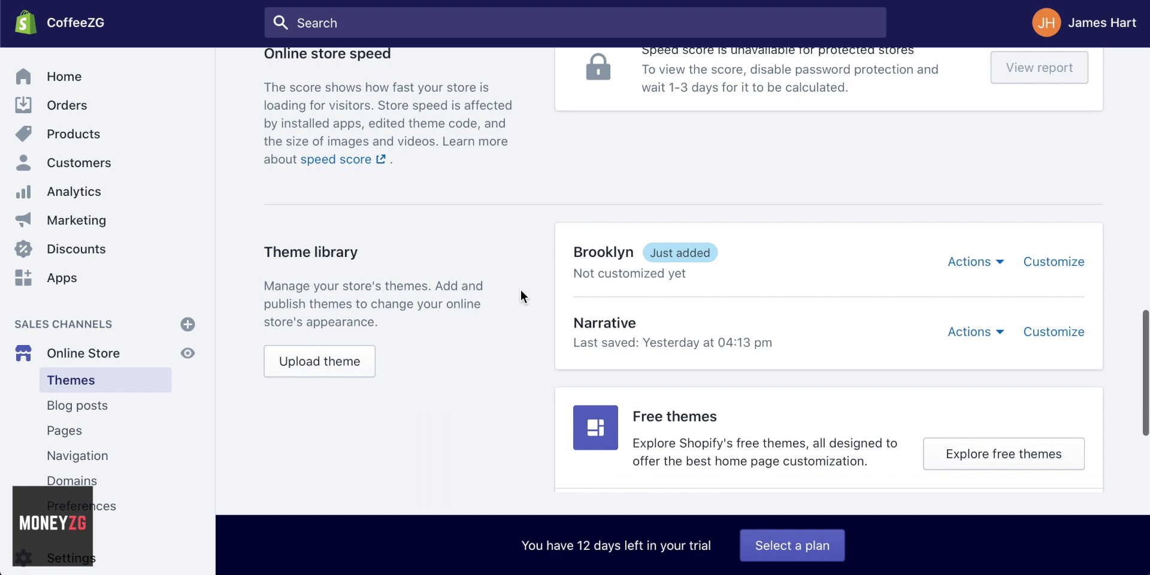
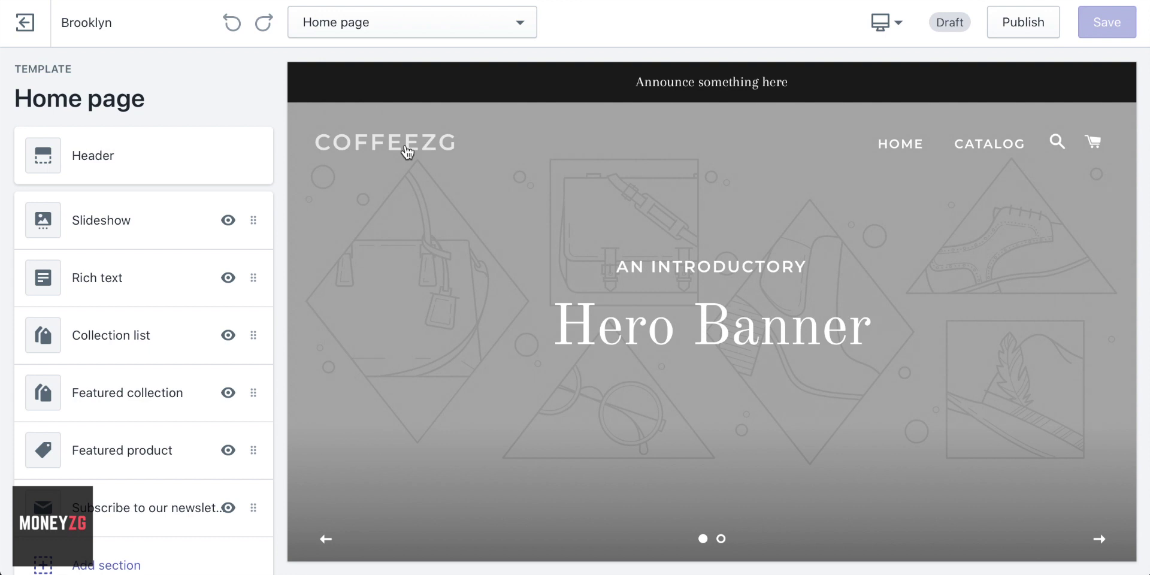
- Examine the Brooklyn home page preview, matching the hero banner, rich text, collection list, featured collection and featured product to their sections
{"action": "scroll", "coordinate": [458, 222], "scroll_direction": "down", "scroll_amount": 1}
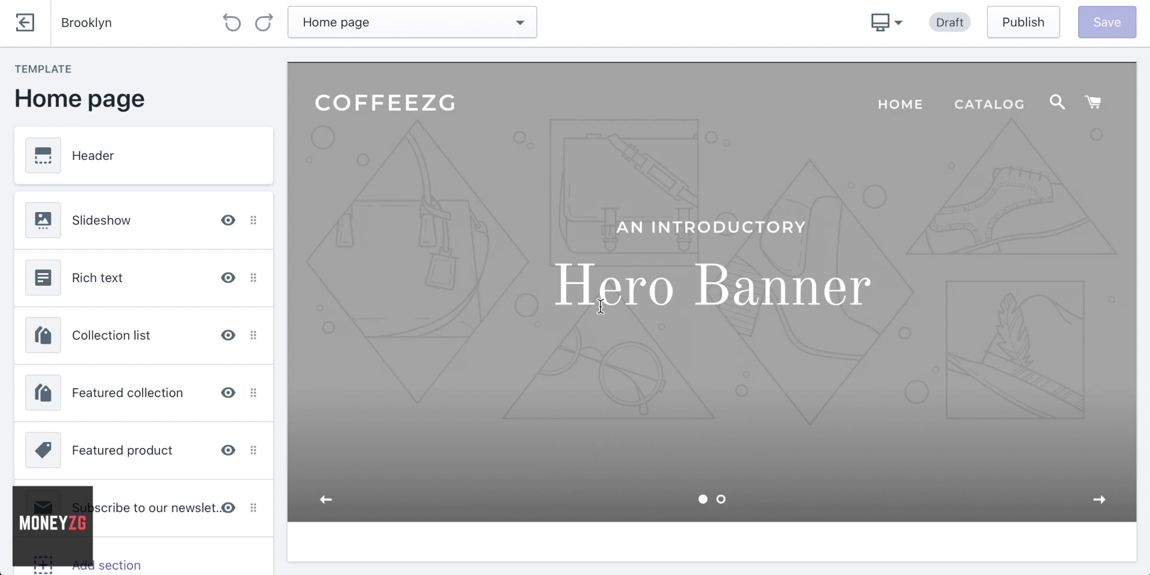
{"action": "scroll", "coordinate": [495, 251], "scroll_direction": "down", "scroll_amount": 1}
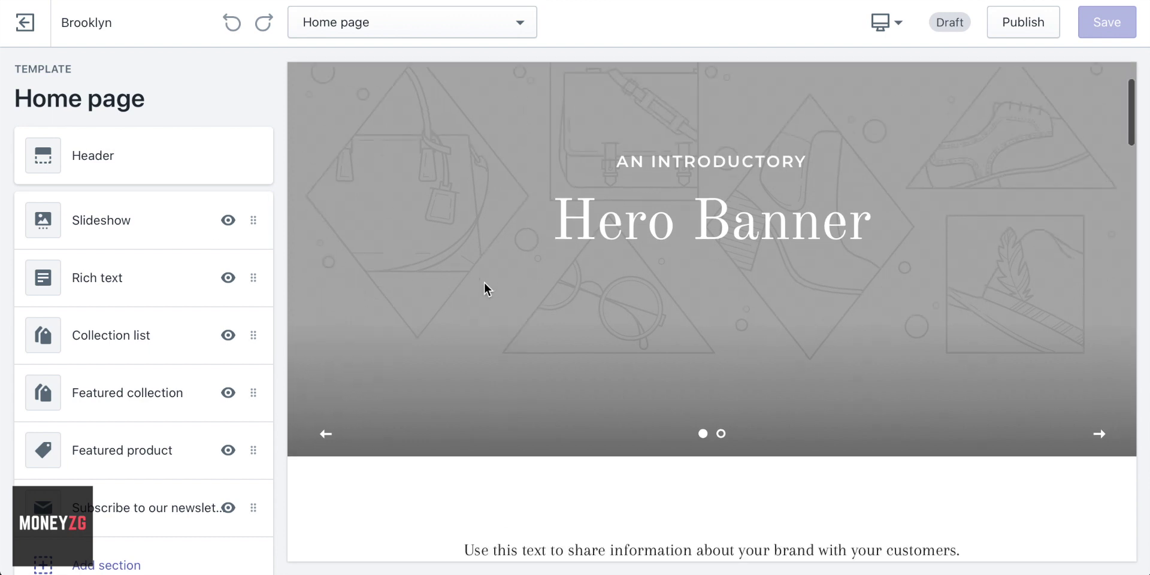
{"action": "scroll", "coordinate": [484, 283], "scroll_direction": "up", "scroll_amount": 1}
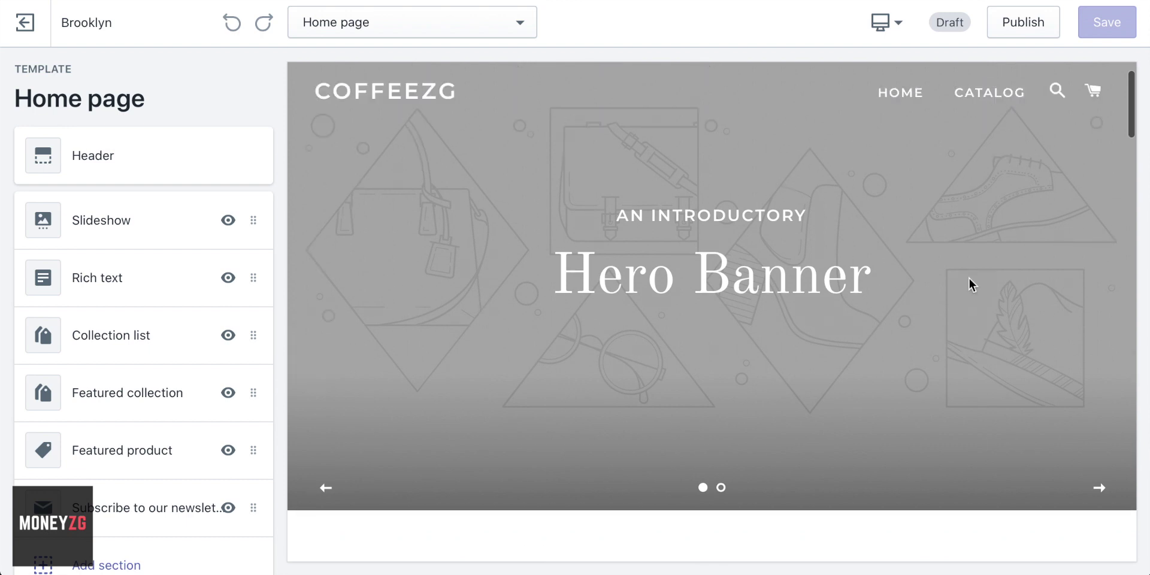
{"action": "scroll", "coordinate": [697, 232], "scroll_direction": "down", "scroll_amount": 6}
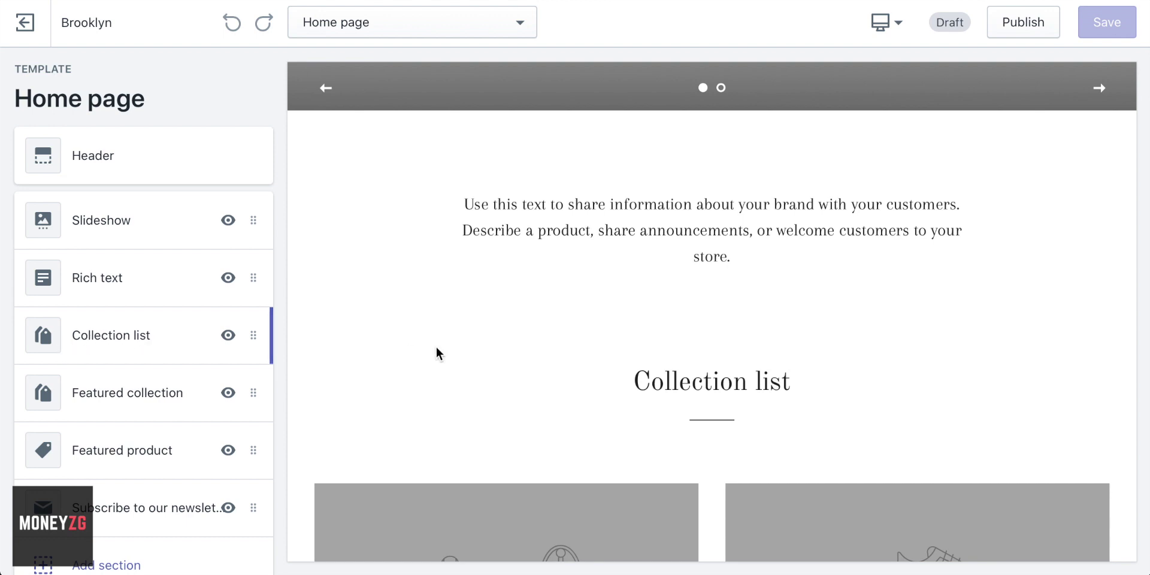
{"action": "scroll", "coordinate": [436, 347], "scroll_direction": "up", "scroll_amount": 6}
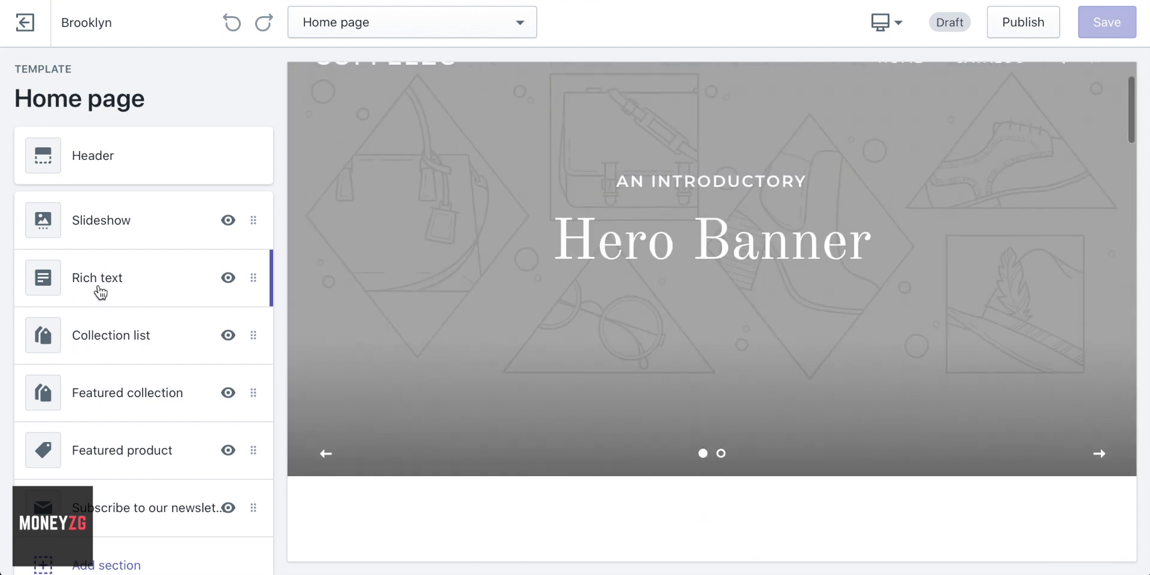
{"action": "scroll", "coordinate": [653, 289], "scroll_direction": "down", "scroll_amount": 8}
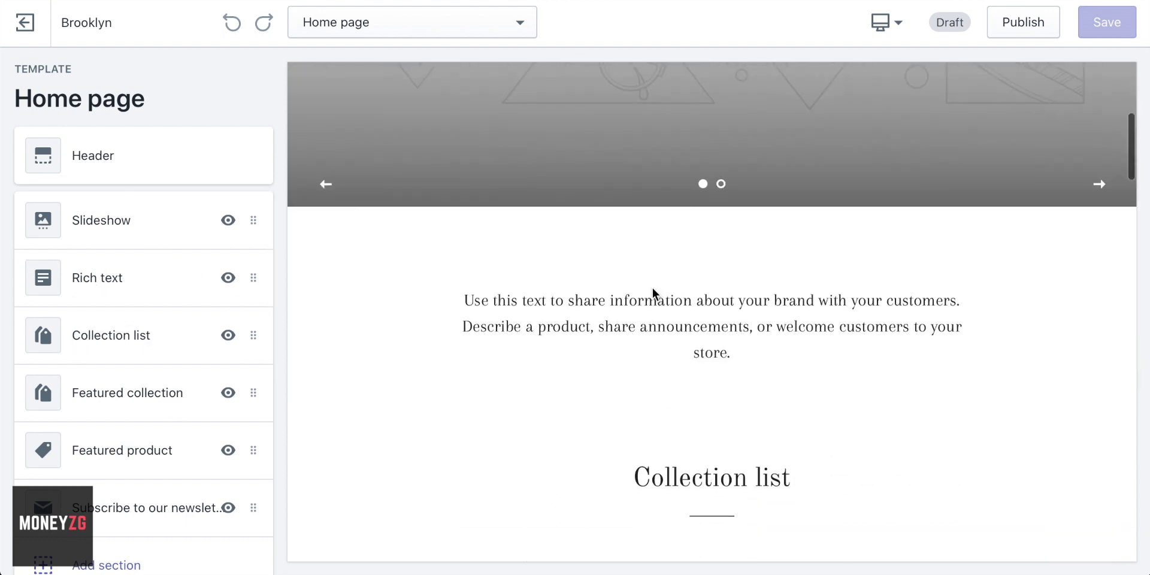
{"action": "scroll", "coordinate": [629, 347], "scroll_direction": "down", "scroll_amount": 10}
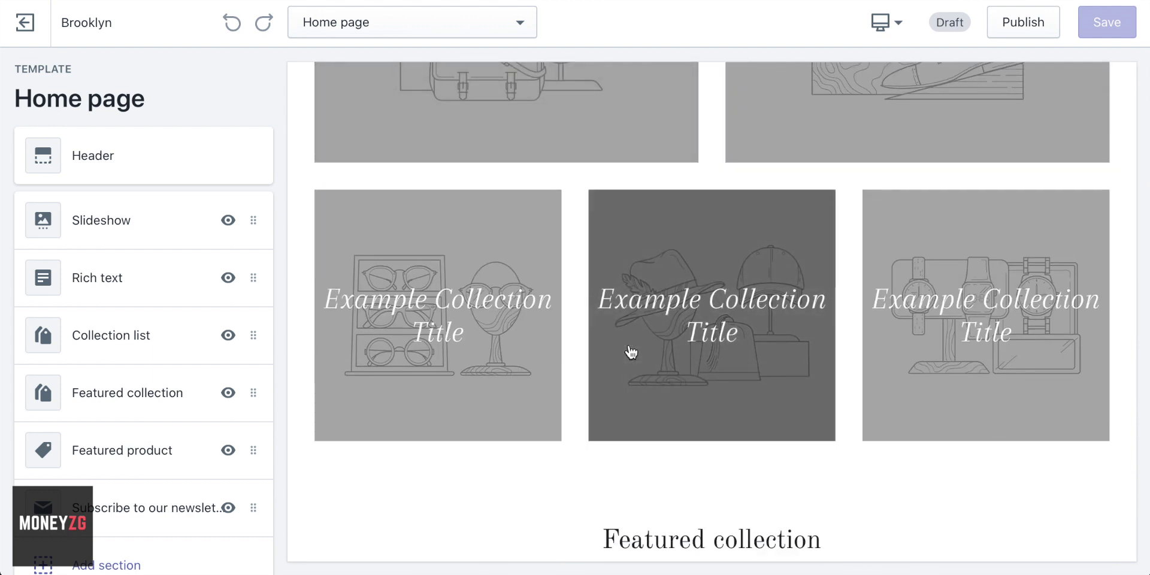
{"action": "scroll", "coordinate": [629, 371], "scroll_direction": "down", "scroll_amount": 2}
{"action": "scroll", "coordinate": [625, 422], "scroll_direction": "down", "scroll_amount": 1}
{"action": "left_click_drag", "start_coordinate": [603, 455], "coordinate": [811, 456]}
{"action": "left_click", "coordinate": [787, 463]}
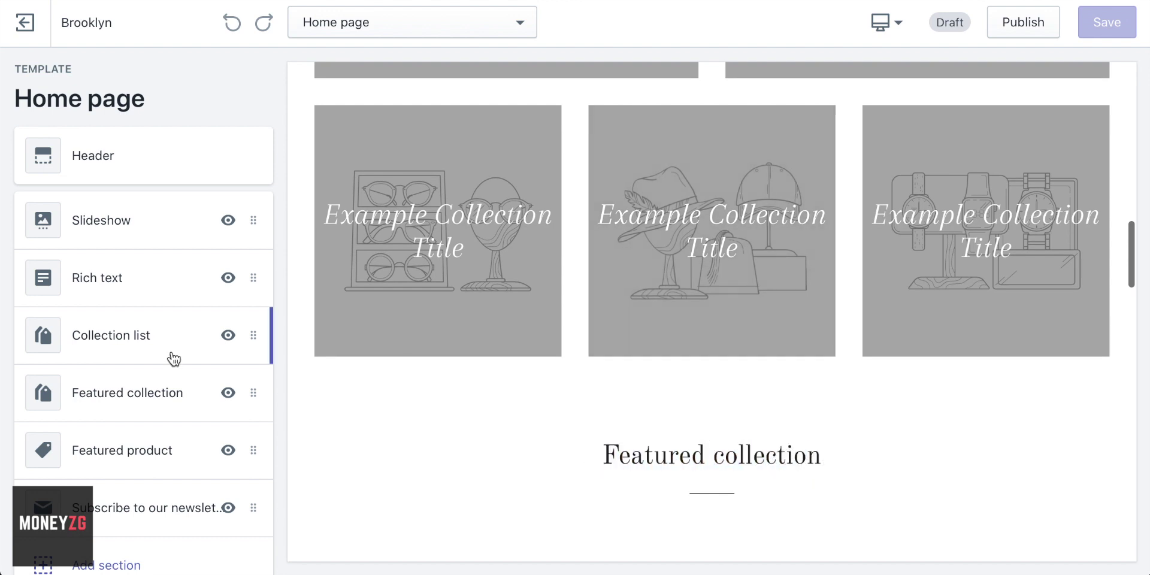
{"action": "scroll", "coordinate": [533, 374], "scroll_direction": "down", "scroll_amount": 15}
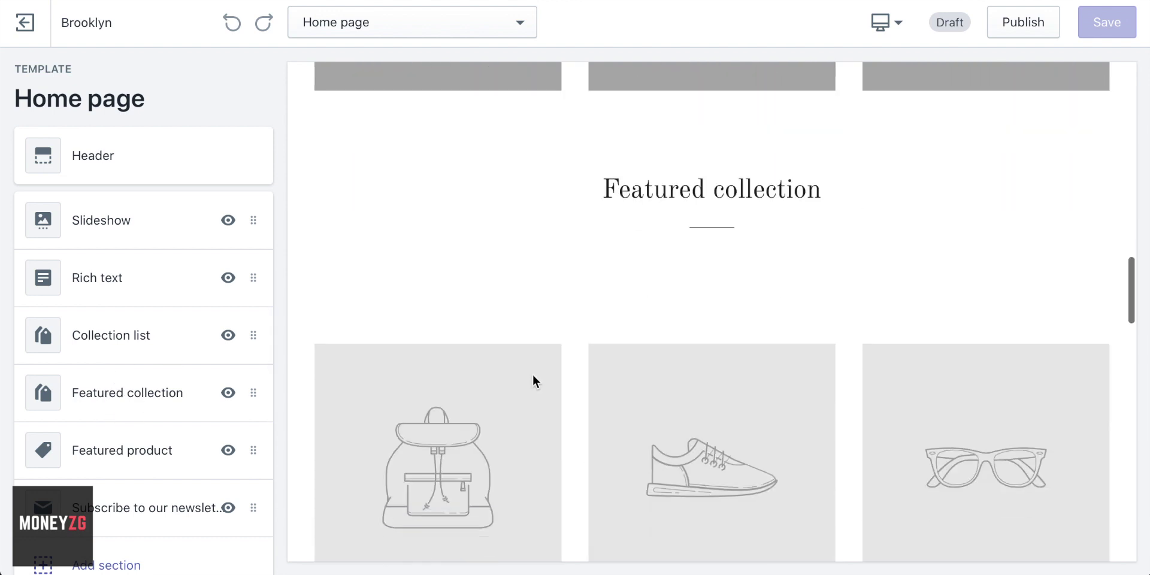
{"action": "scroll", "coordinate": [534, 379], "scroll_direction": "down", "scroll_amount": 3}
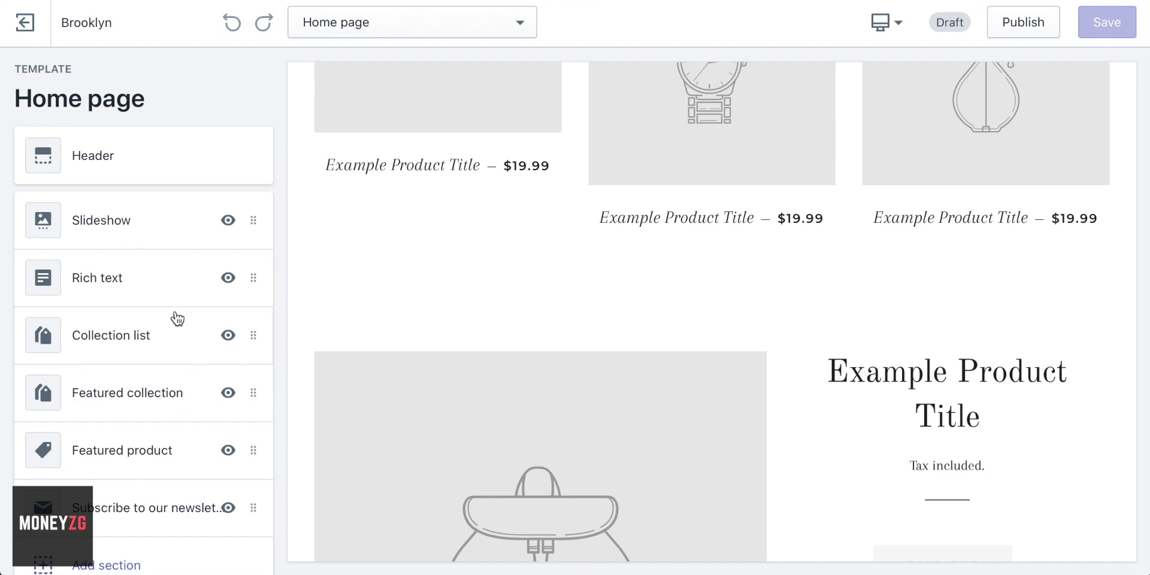
{"action": "scroll", "coordinate": [742, 290], "scroll_direction": "down", "scroll_amount": 5}
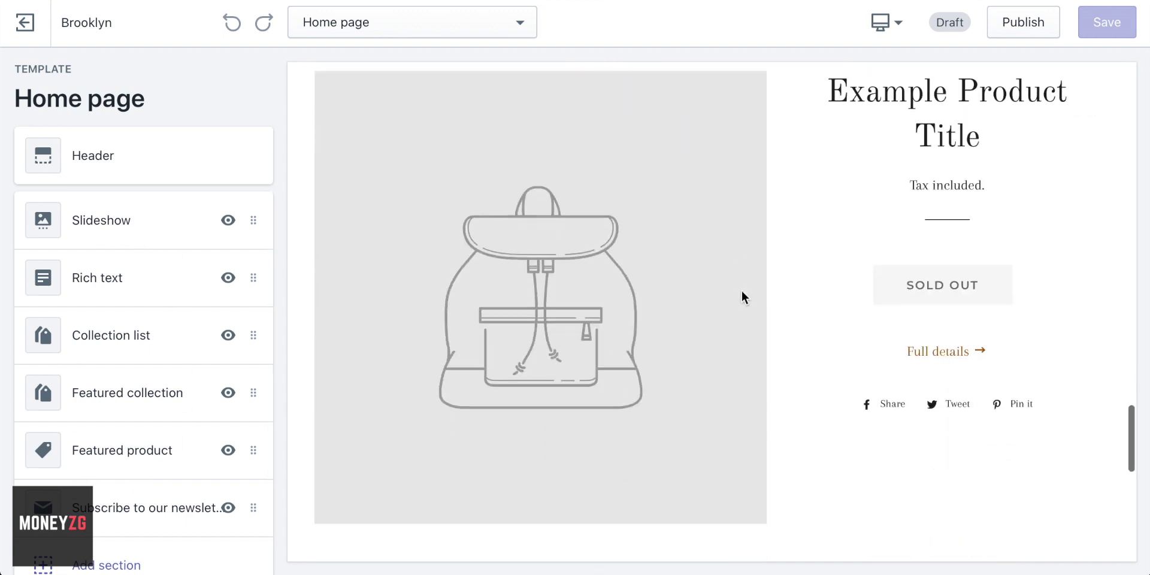
{"action": "scroll", "coordinate": [741, 290], "scroll_direction": "up", "scroll_amount": 20}
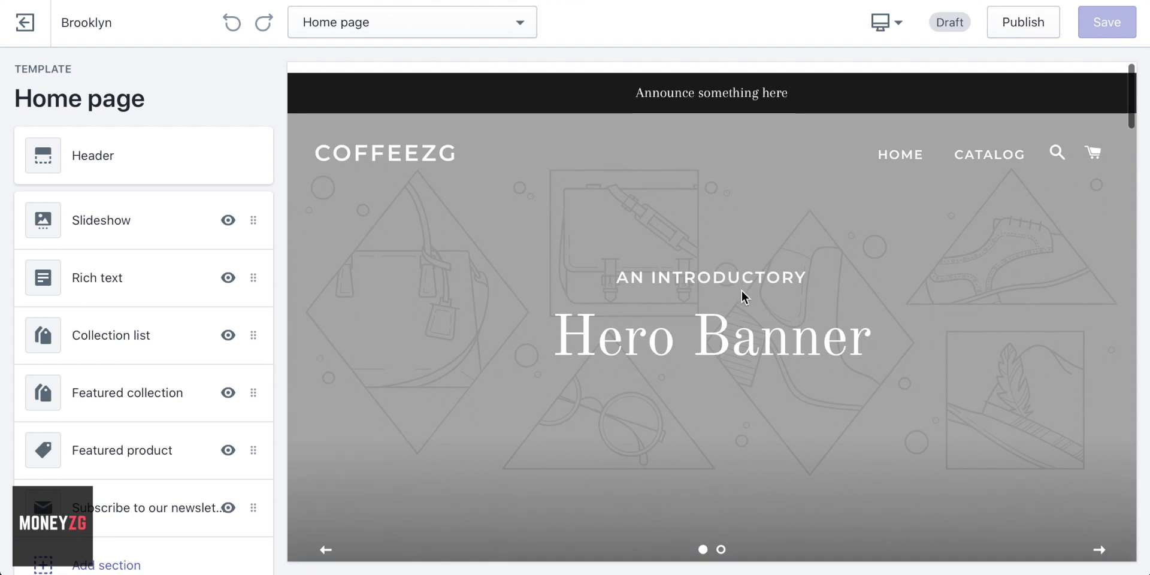
- Open the Slideshow section's settings and preview the hero banner's second slide
{"action": "scroll", "coordinate": [742, 290], "scroll_direction": "down", "scroll_amount": 1}
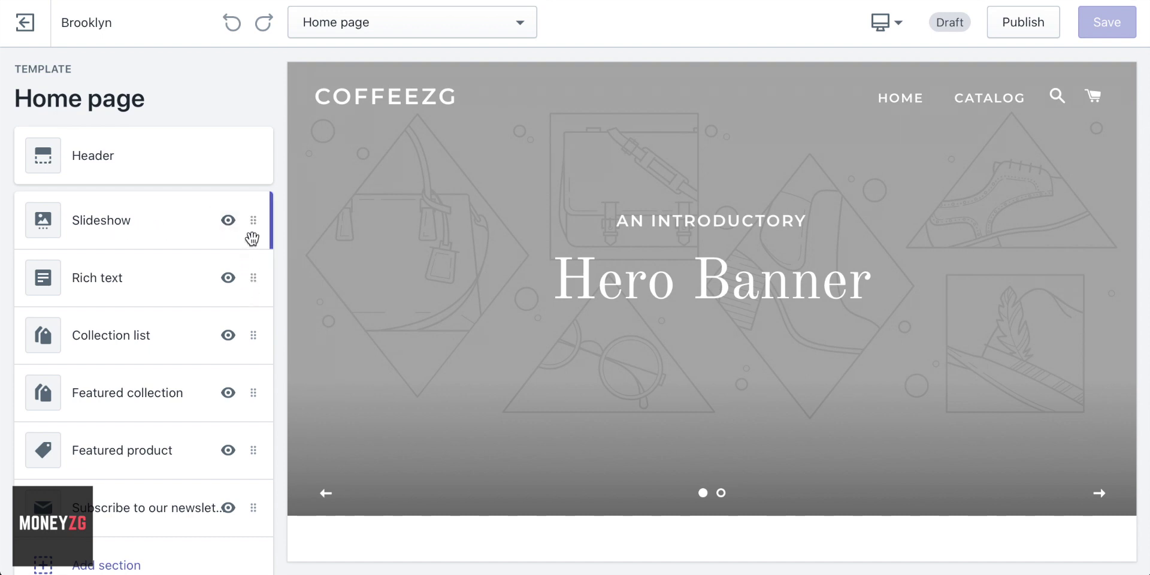
{"action": "mouse_move", "coordinate": [253, 222]}
{"action": "left_mouse_down"}
{"action": "mouse_move", "coordinate": [237, 383]}
{"action": "mouse_move", "coordinate": [244, 259]}
{"action": "mouse_move", "coordinate": [234, 367]}
{"action": "mouse_move", "coordinate": [237, 296]}
{"action": "mouse_move", "coordinate": [226, 361]}
{"action": "mouse_move", "coordinate": [244, 213]}
{"action": "mouse_move", "coordinate": [247, 223]}
{"action": "left_mouse_up"}
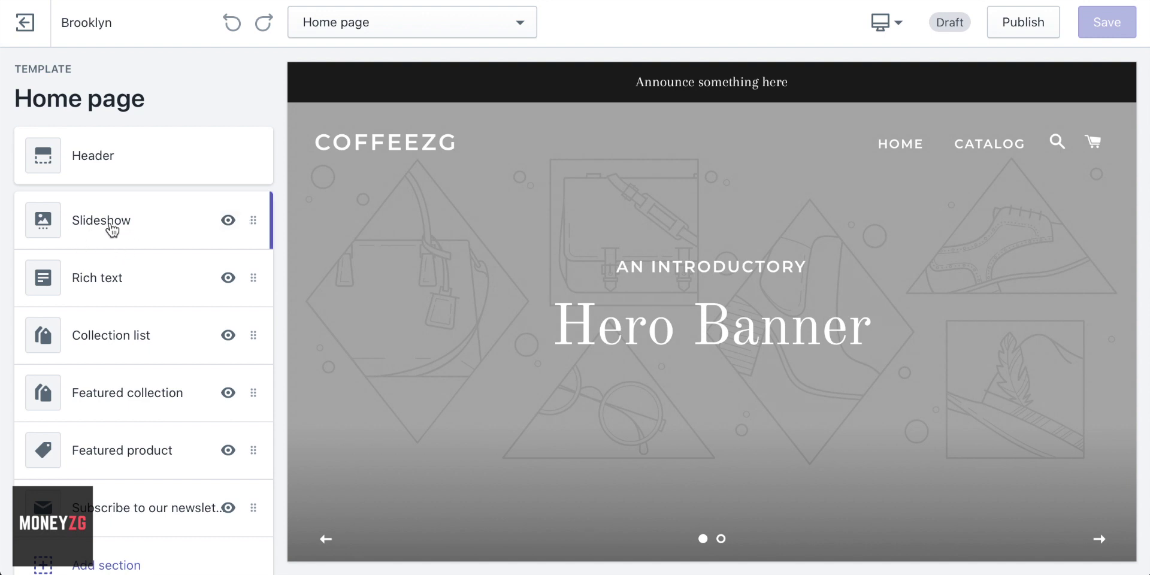
{"action": "left_click", "coordinate": [92, 225]}
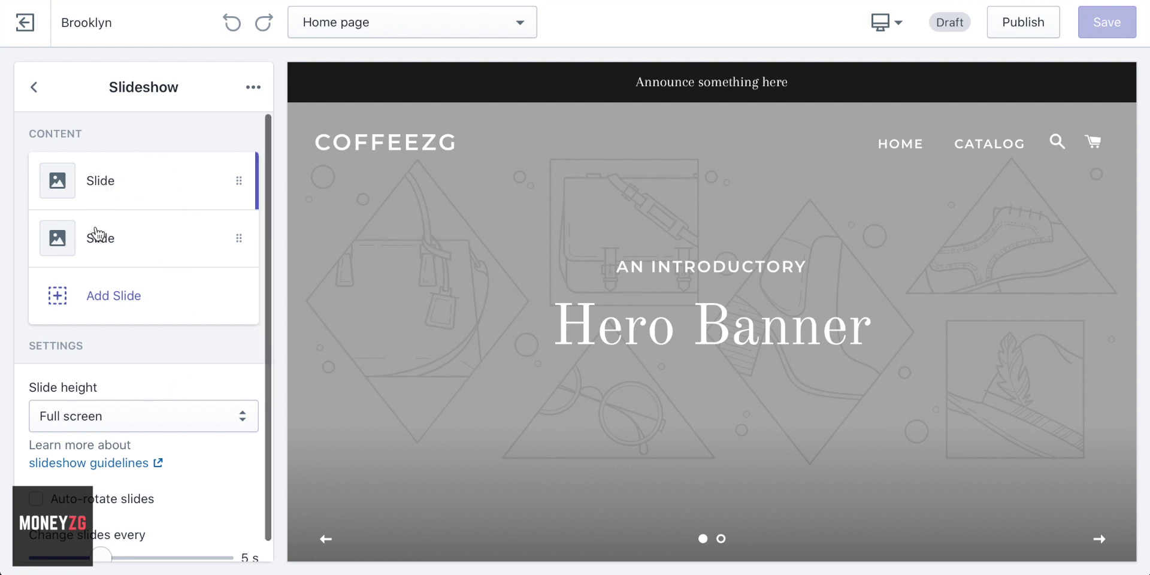
{"action": "scroll", "coordinate": [779, 331], "scroll_direction": "down", "scroll_amount": 1}
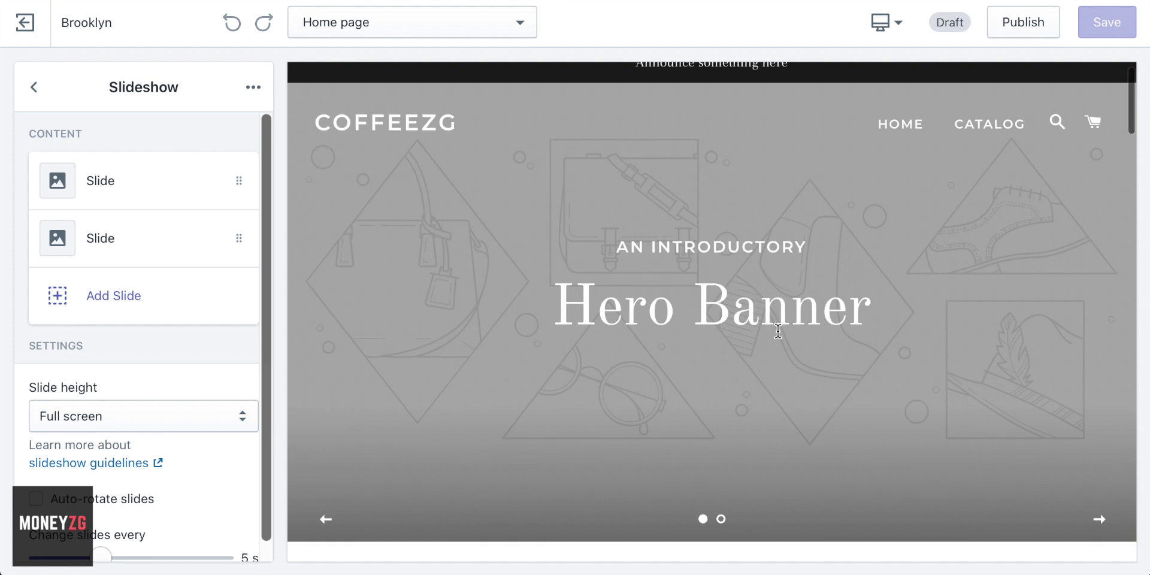
{"action": "left_click", "coordinate": [721, 519]}
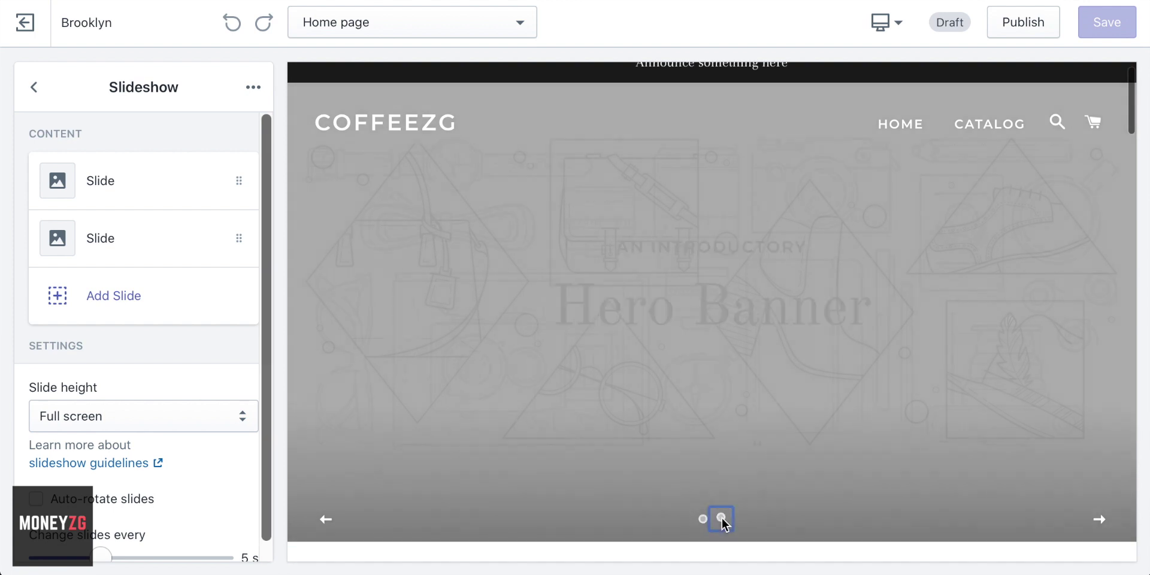
{"action": "scroll", "coordinate": [723, 525], "scroll_direction": "up", "scroll_amount": 1}
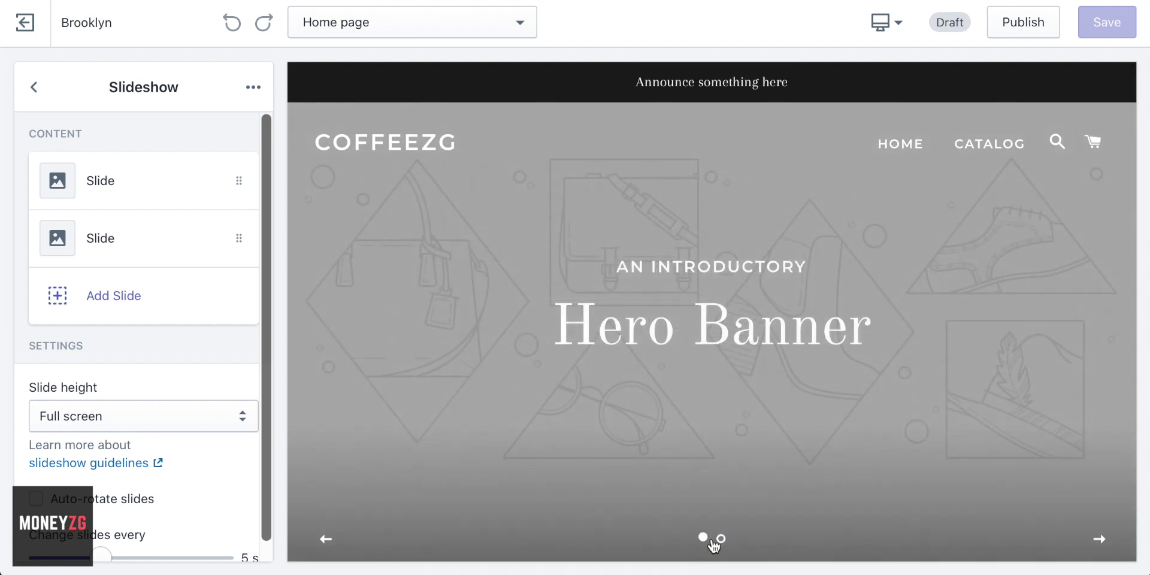
- Review the first slide's image, overlay and text settings, and return to the slideshow's slide list
{"action": "left_click", "coordinate": [107, 187]}
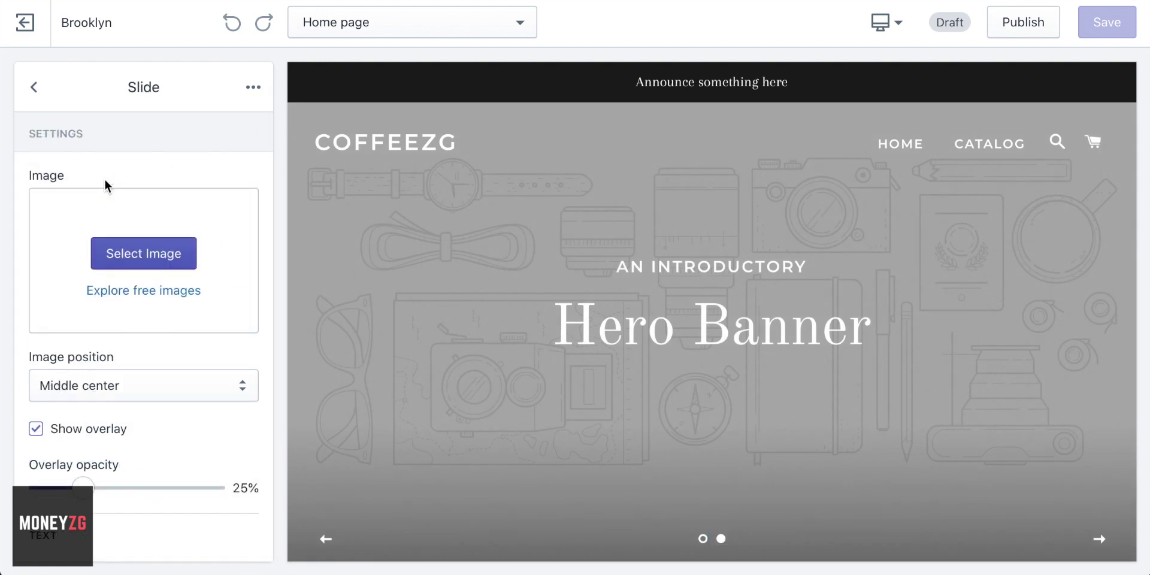
{"action": "scroll", "coordinate": [103, 204], "scroll_direction": "down", "scroll_amount": 1}
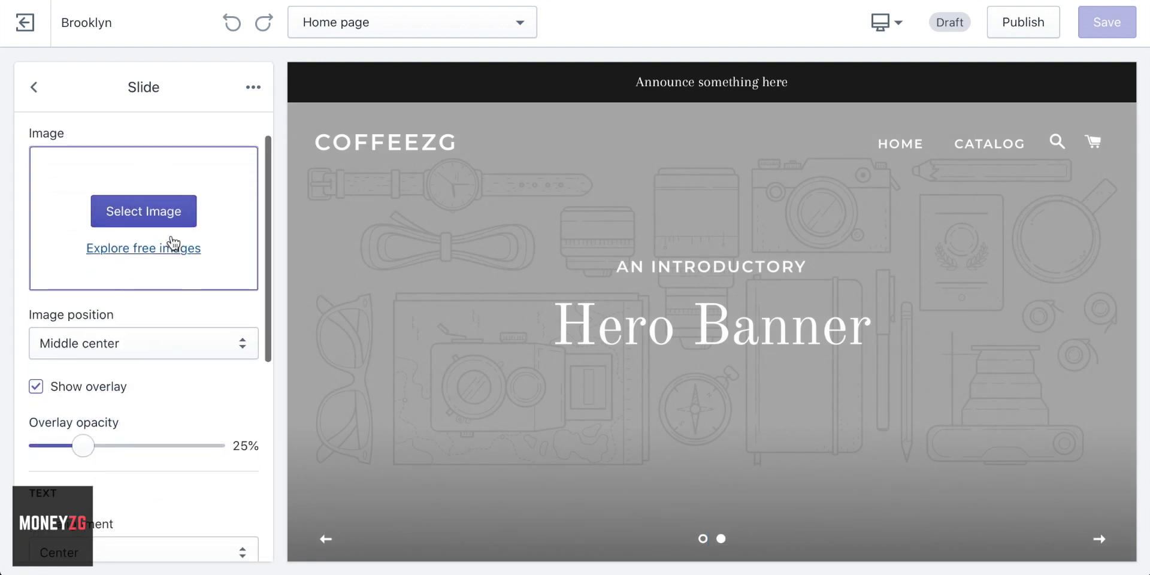
{"action": "scroll", "coordinate": [146, 223], "scroll_direction": "down", "scroll_amount": 3}
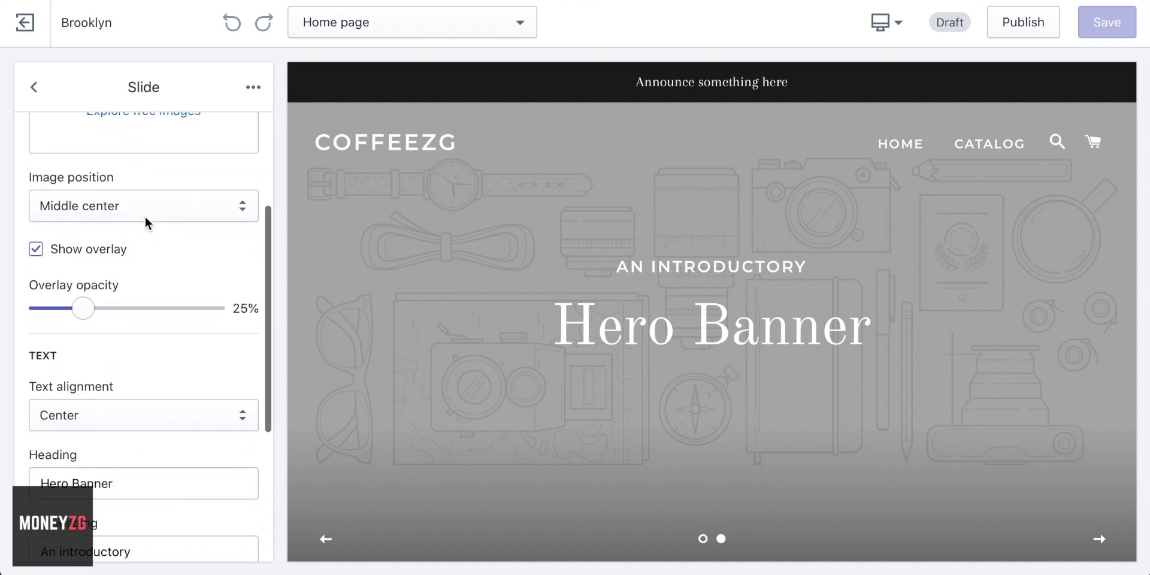
{"action": "scroll", "coordinate": [78, 213], "scroll_direction": "up", "scroll_amount": 4}
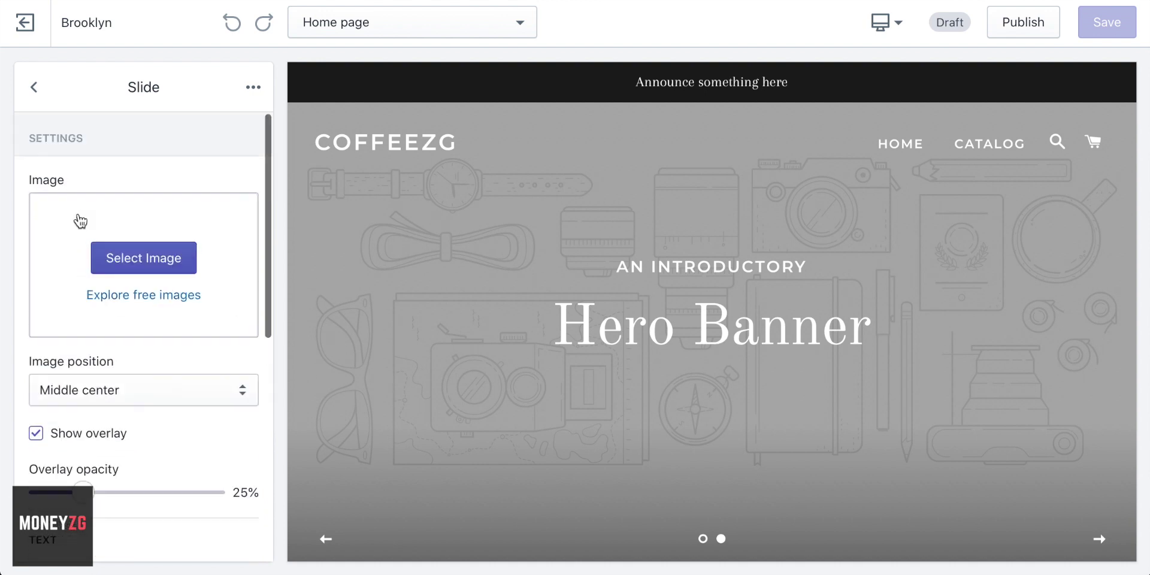
{"action": "left_click", "coordinate": [35, 88]}
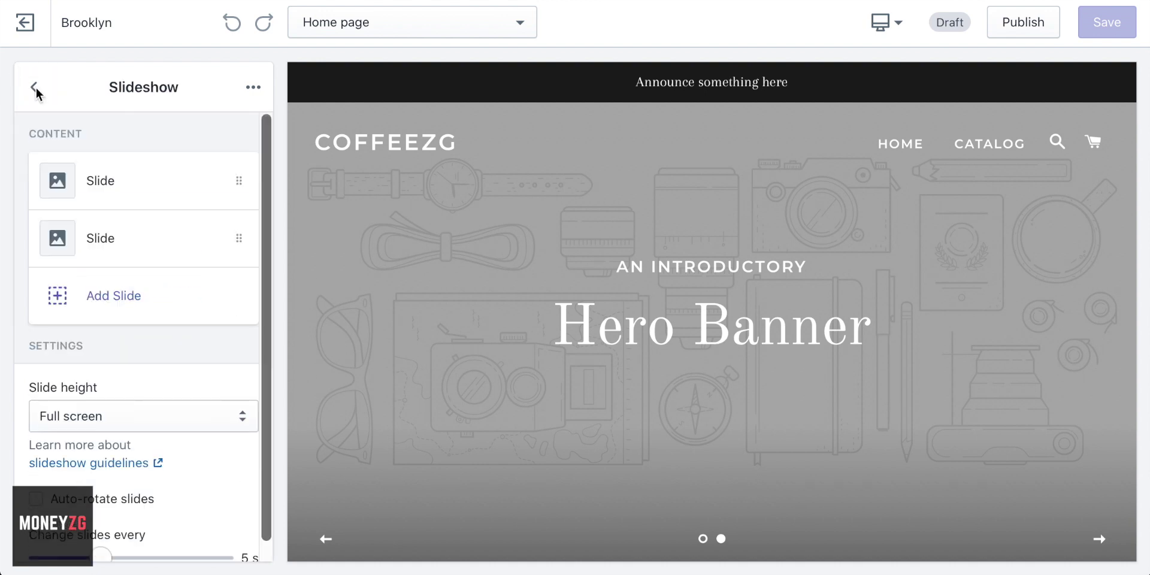
- Add a third slide to the slideshow and remove it
{"action": "left_click", "coordinate": [106, 295]}
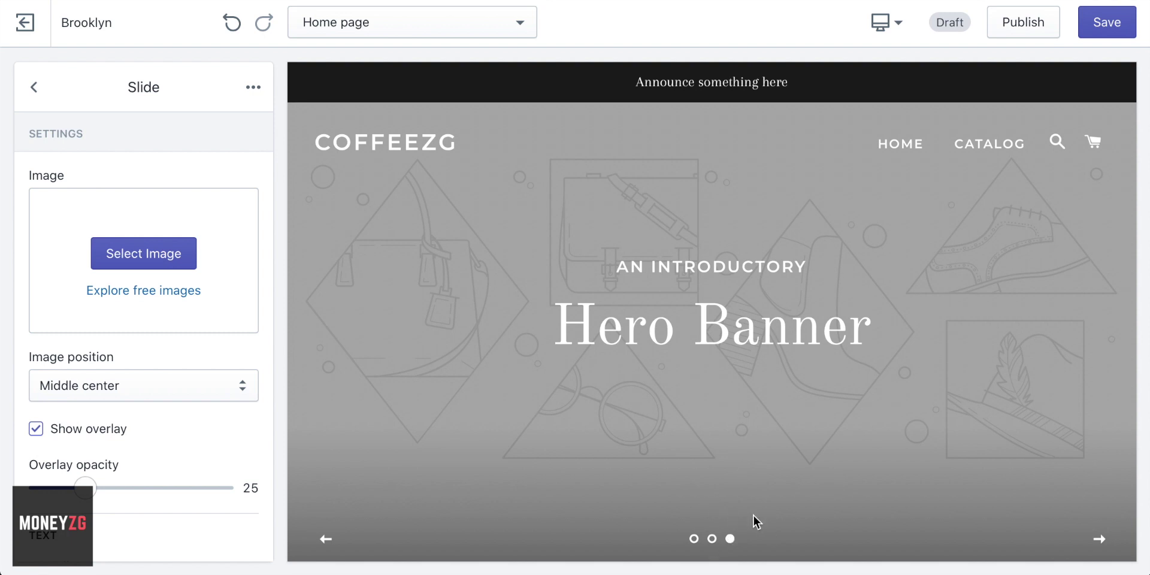
{"action": "left_click", "coordinate": [255, 91]}
{"action": "left_click", "coordinate": [204, 138]}
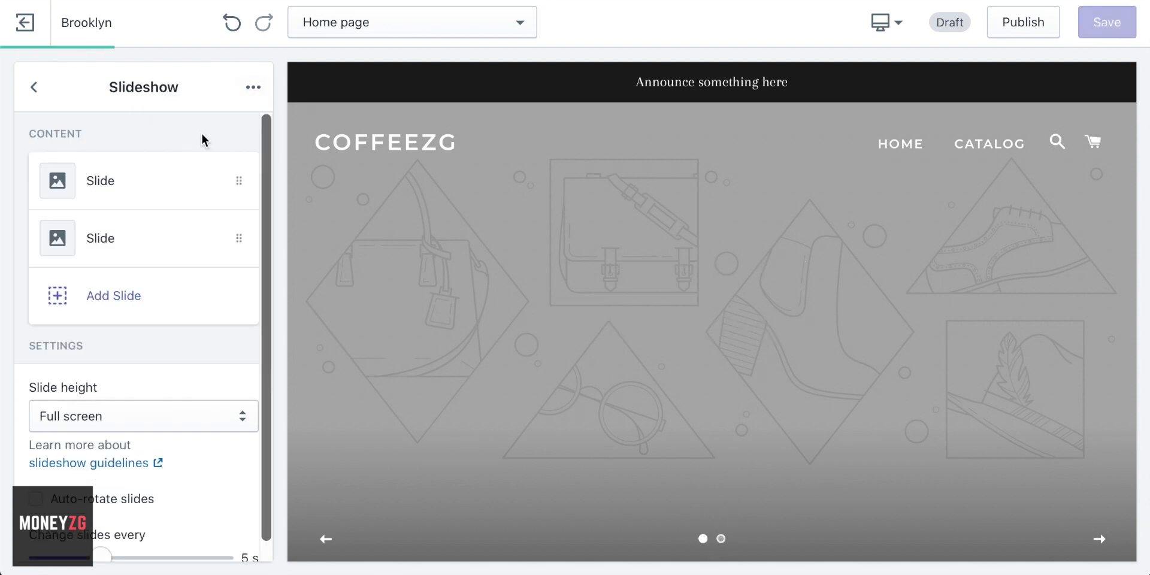
- Upload the red rose photo from the florist folder to the image library for the first slide
{"action": "left_click", "coordinate": [105, 178]}
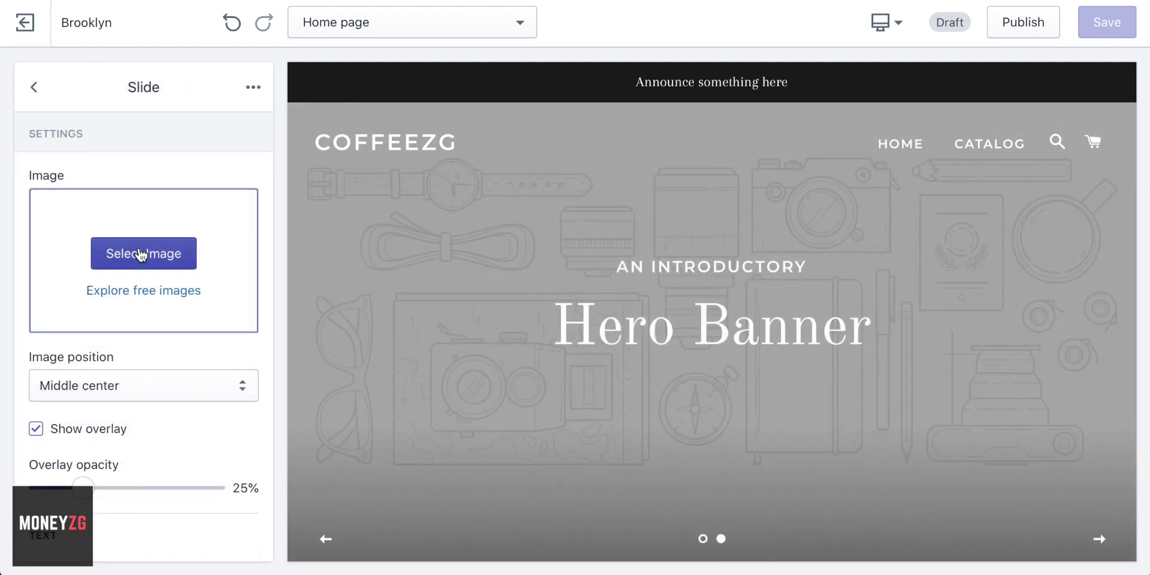
{"action": "left_click", "coordinate": [141, 255]}
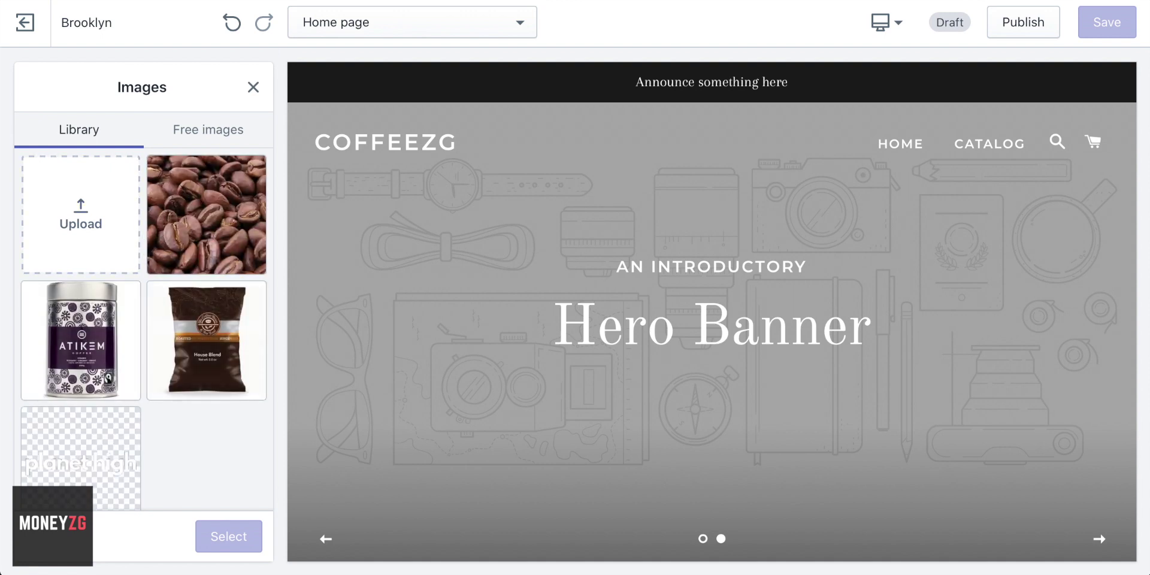
{"action": "left_click_drag", "start_coordinate": [779, 353], "coordinate": [626, 232]}
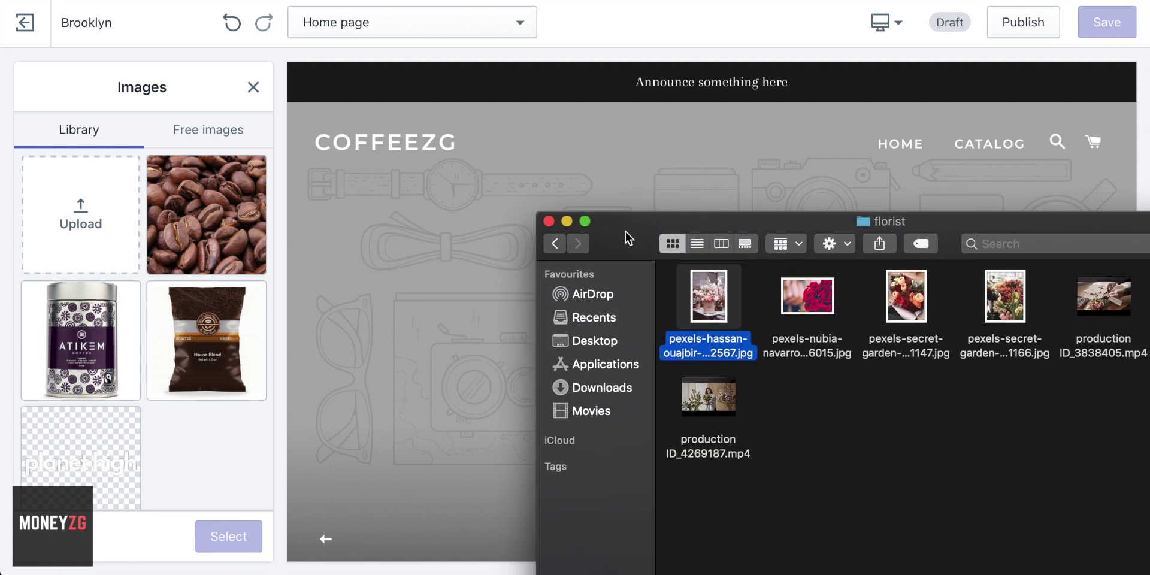
{"action": "left_click_drag", "start_coordinate": [826, 311], "coordinate": [84, 211]}
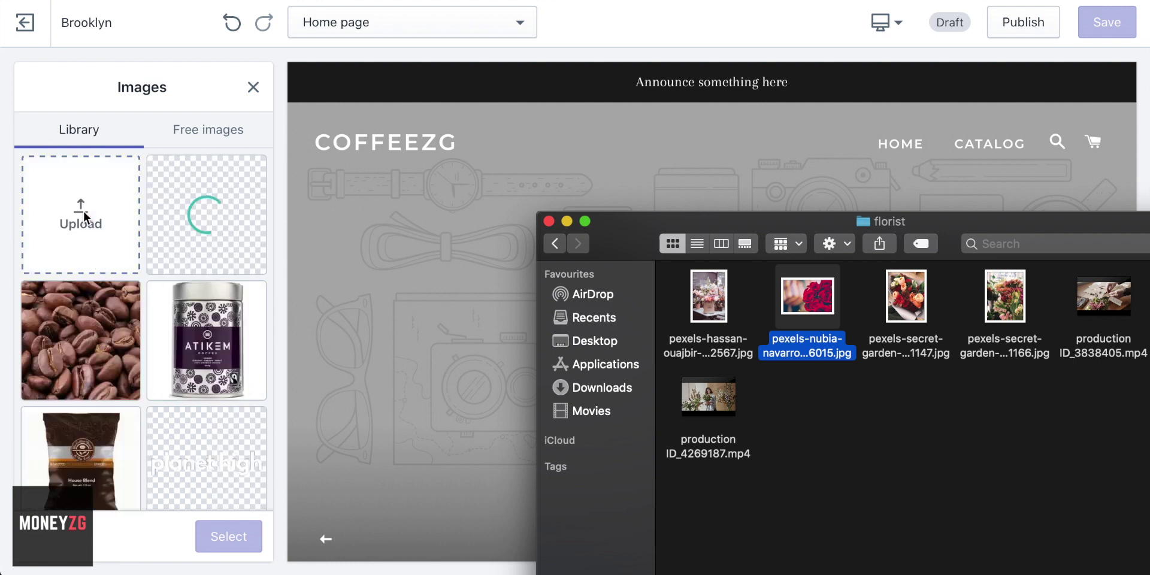
{"action": "double_click", "coordinate": [625, 227]}
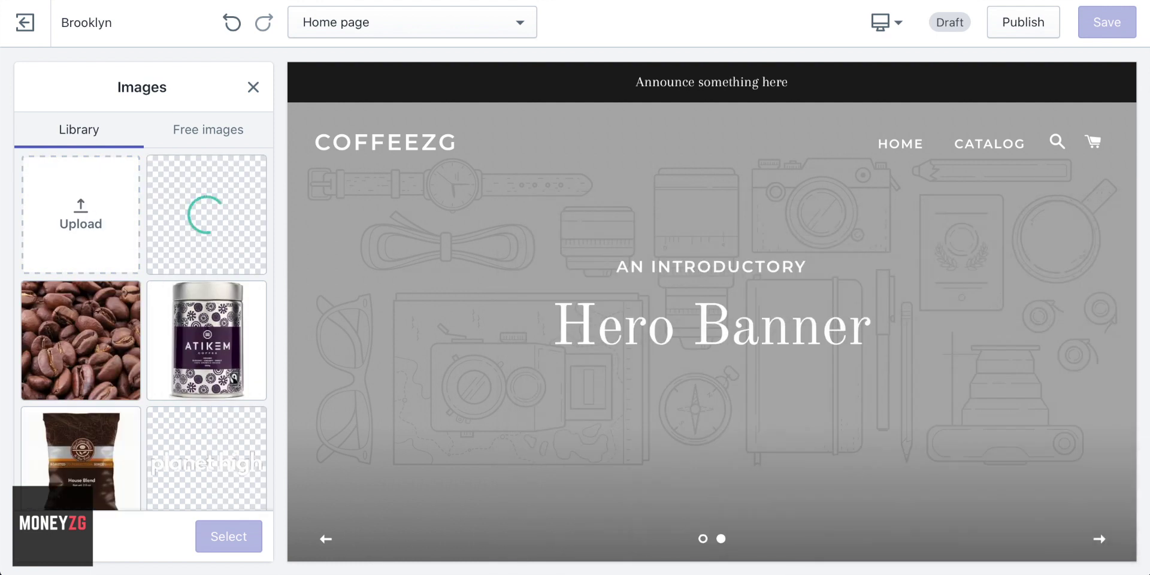
- Use the uploaded red rose photo as the first slide's image, set its overlay opacity to 40% and preview the slide
{"action": "left_click", "coordinate": [226, 543]}
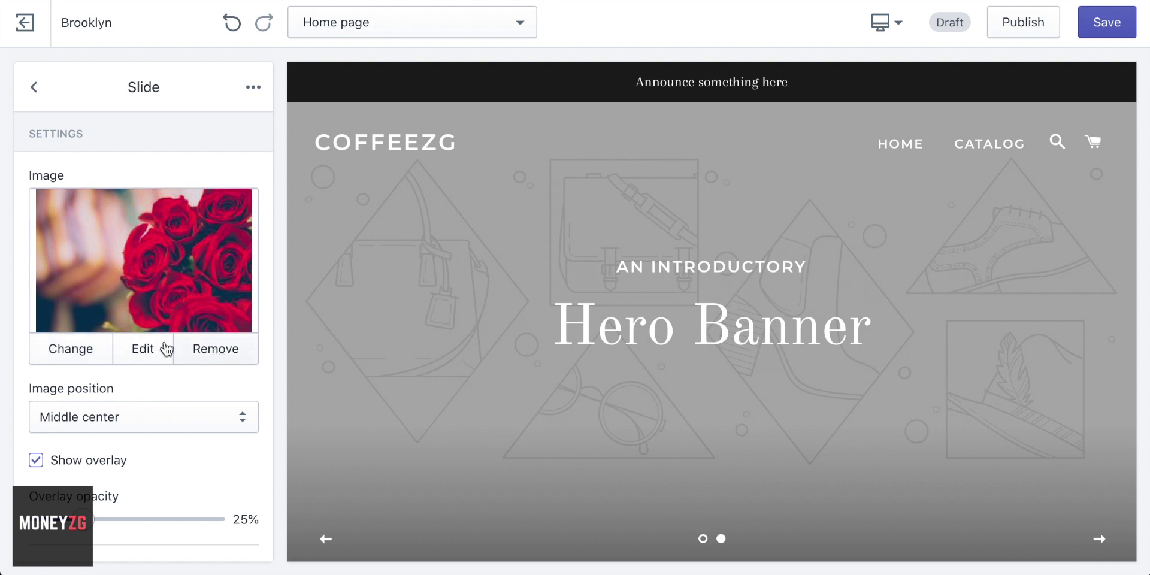
{"action": "scroll", "coordinate": [178, 355], "scroll_direction": "down", "scroll_amount": 2}
{"action": "scroll", "coordinate": [178, 355], "scroll_direction": "down", "scroll_amount": 2}
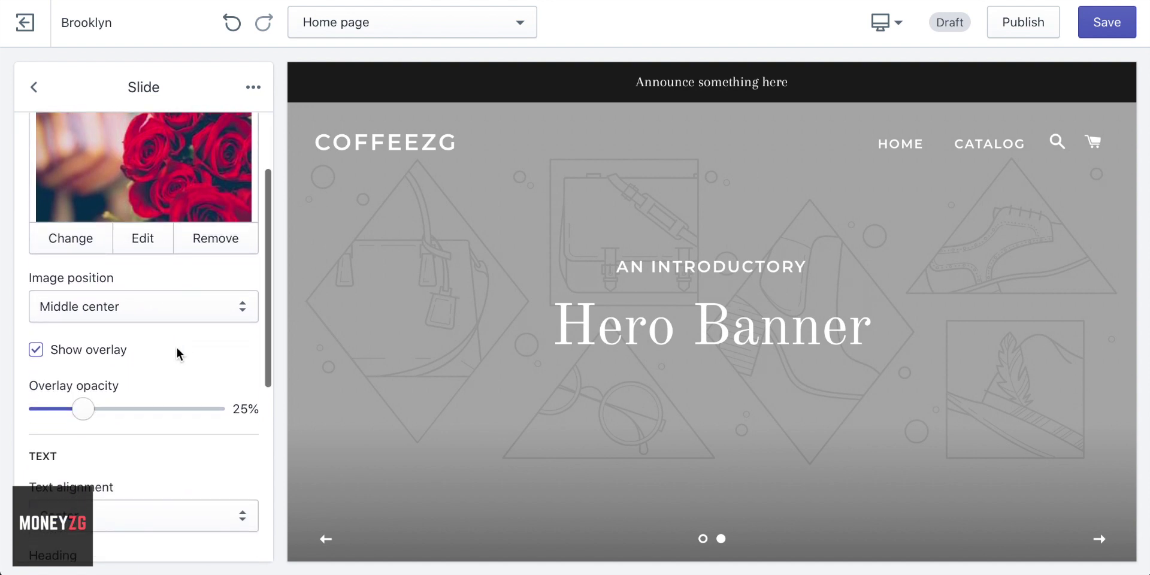
{"action": "mouse_move", "coordinate": [97, 400]}
{"action": "left_mouse_down"}
{"action": "mouse_move", "coordinate": [174, 405]}
{"action": "mouse_move", "coordinate": [109, 408]}
{"action": "left_mouse_up"}
{"action": "left_click", "coordinate": [722, 539]}
{"action": "left_click", "coordinate": [703, 539]}
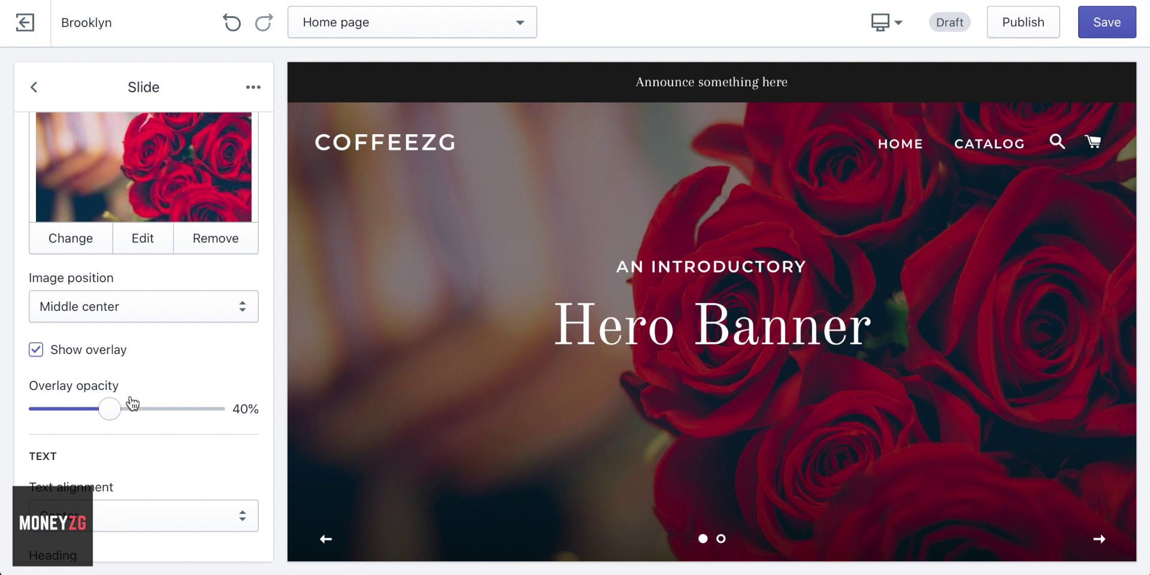
- Increase the first slide's overlay opacity to 50%, preview it and return to the slide list
{"action": "mouse_move", "coordinate": [109, 408]}
{"action": "left_mouse_down"}
{"action": "mouse_move", "coordinate": [100, 408]}
{"action": "mouse_move", "coordinate": [201, 407]}
{"action": "mouse_move", "coordinate": [116, 411]}
{"action": "mouse_move", "coordinate": [128, 407]}
{"action": "left_mouse_up"}
{"action": "left_click", "coordinate": [125, 406]}
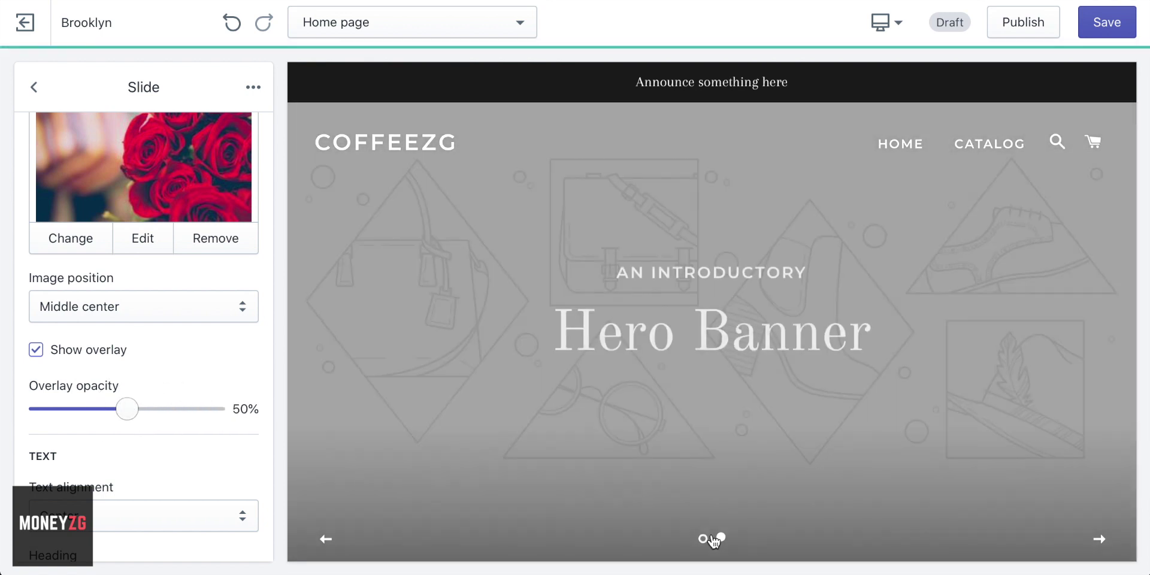
{"action": "left_click", "coordinate": [703, 539]}
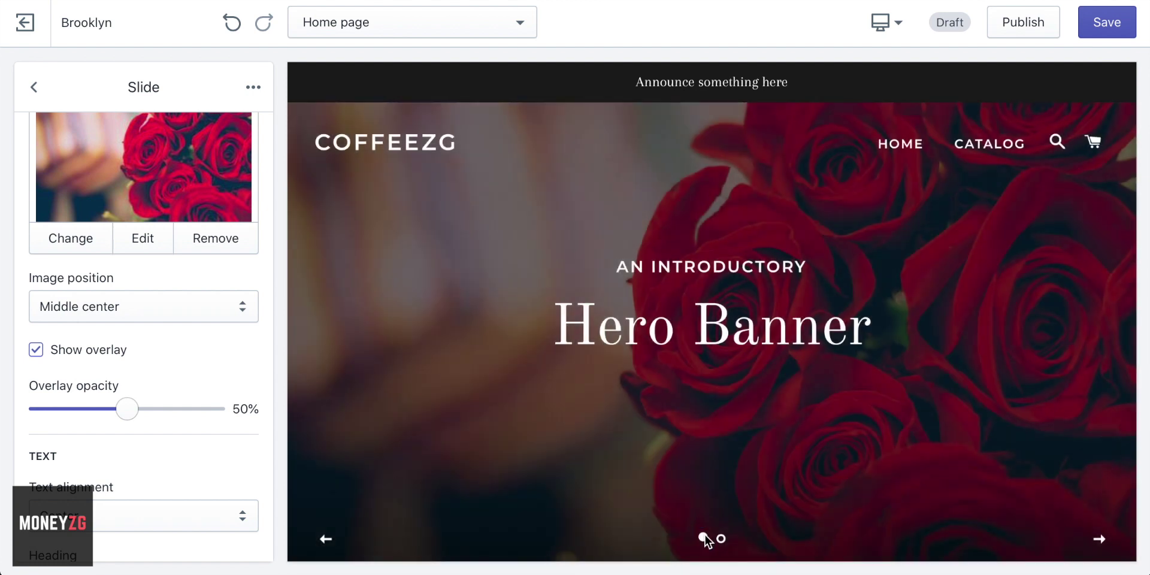
{"action": "left_click", "coordinate": [34, 88]}
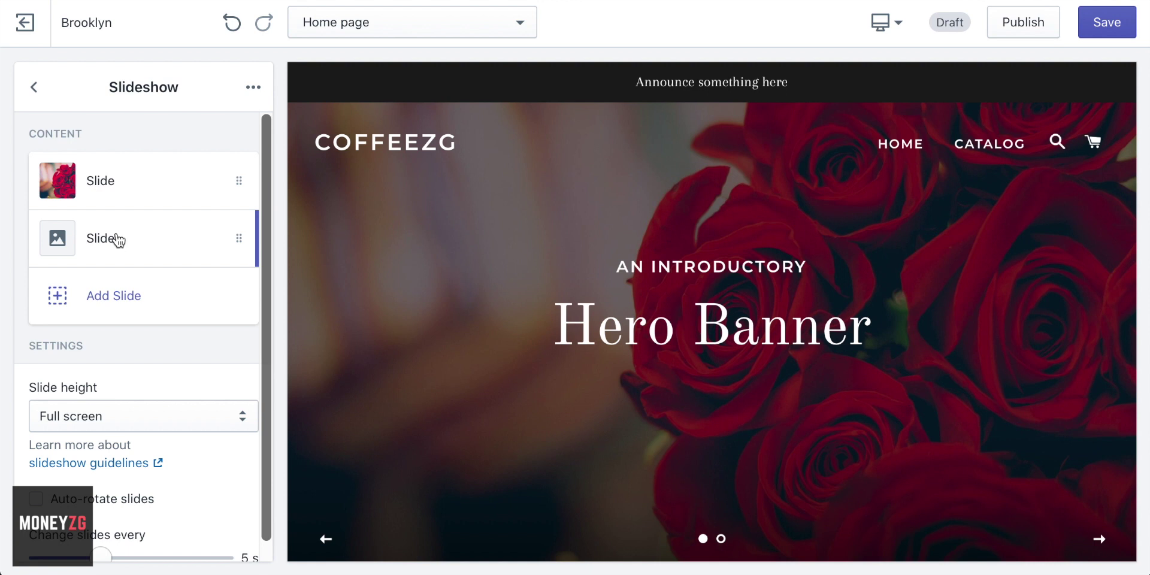
- Upload the pexels-secret-garden-...1166.jpg flower photo from the florist folder and use it as the second slide's image
{"action": "left_click", "coordinate": [110, 242]}
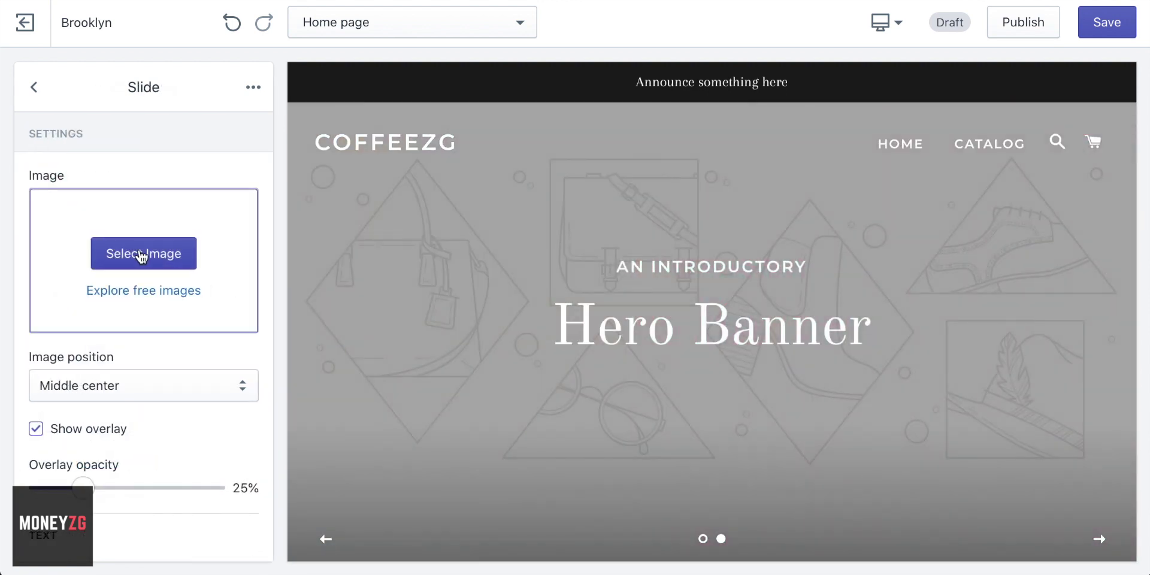
{"action": "left_click", "coordinate": [141, 257]}
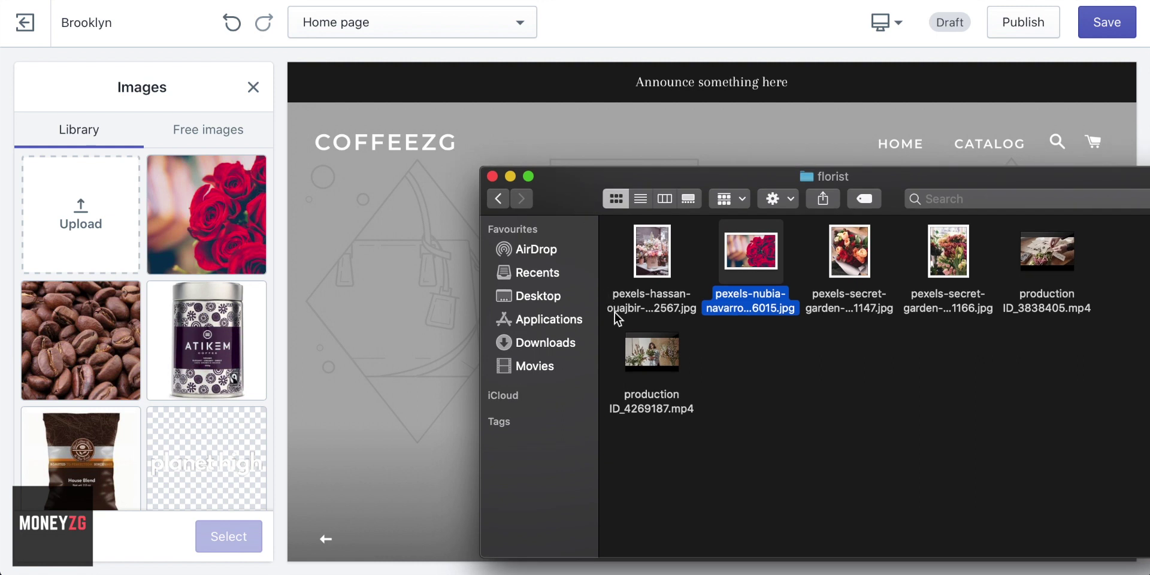
{"action": "left_click_drag", "start_coordinate": [967, 271], "coordinate": [89, 211]}
{"action": "left_click_drag", "start_coordinate": [560, 185], "coordinate": [1018, 572]}
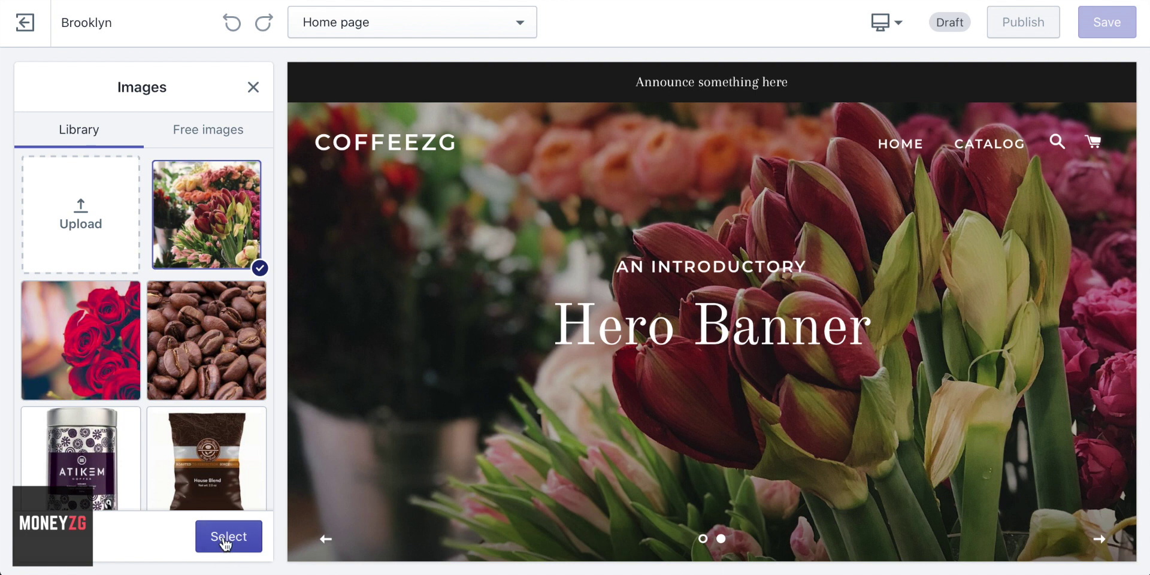
{"action": "left_click", "coordinate": [225, 542]}
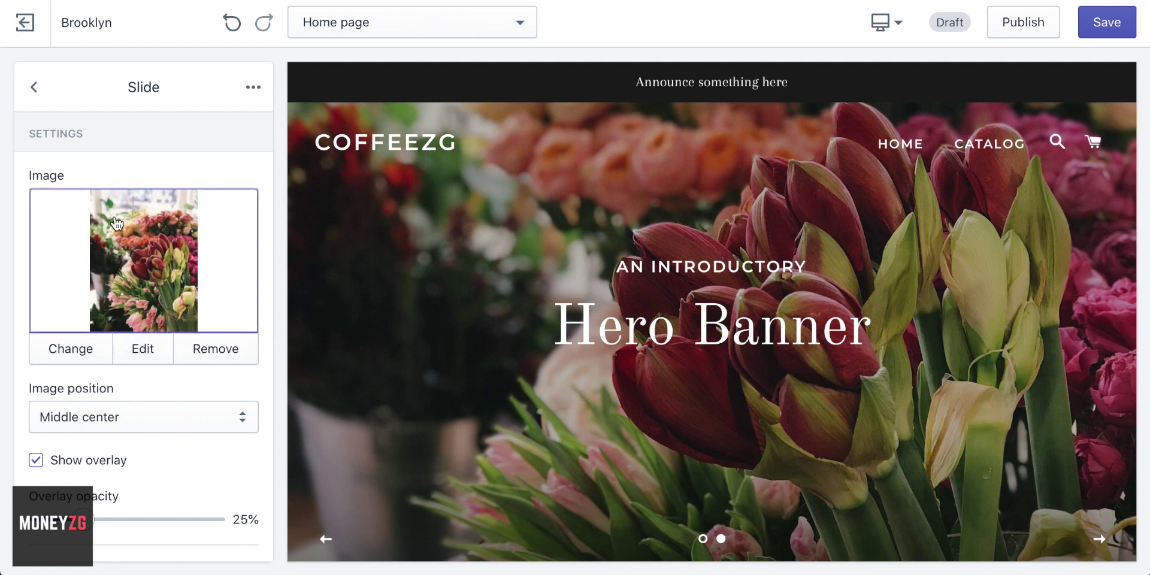
- Return to the slide list and preview both slides with their new images
{"action": "left_click", "coordinate": [35, 88]}
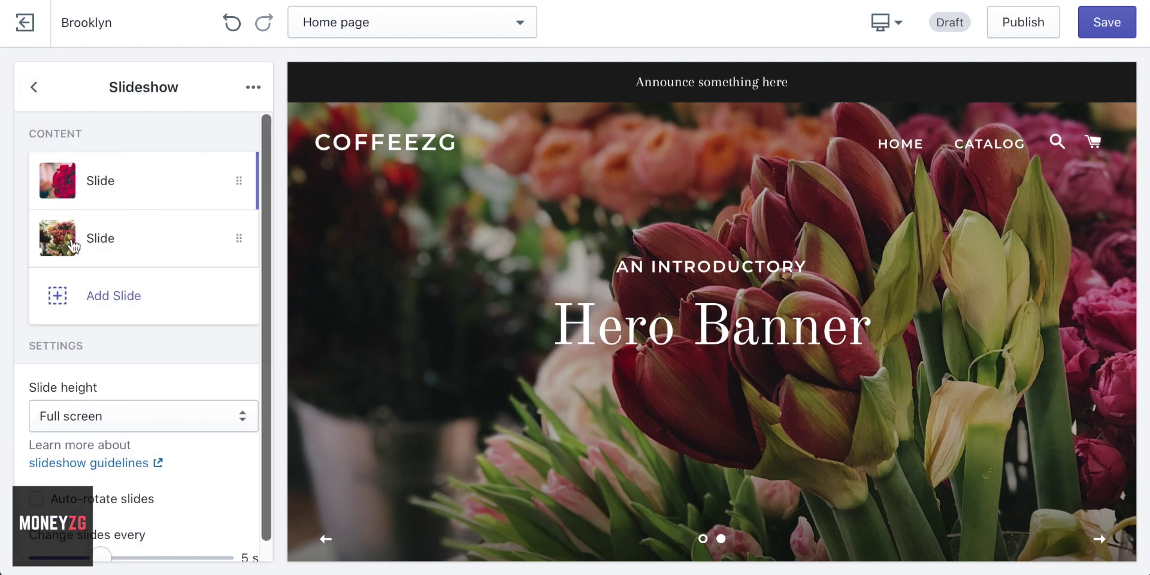
{"action": "left_click", "coordinate": [703, 538]}
{"action": "left_click", "coordinate": [721, 538]}
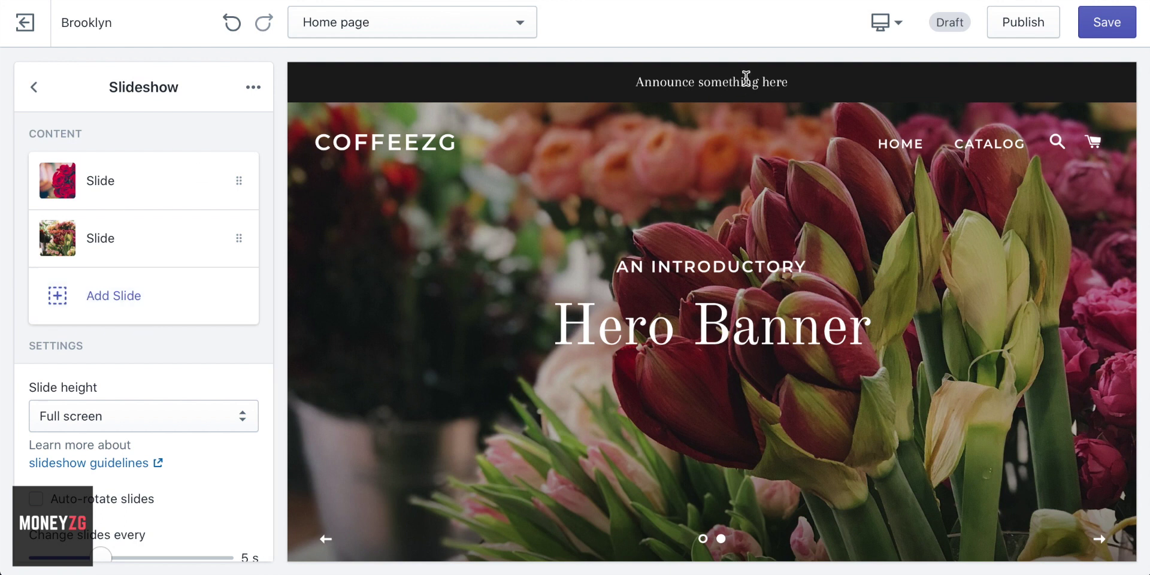
- Change the header's announcement bar text to "Free Shipping Over $100" and return to the home page's section list
{"action": "left_click_drag", "start_coordinate": [783, 80], "coordinate": [623, 79]}
{"action": "left_click", "coordinate": [679, 87]}
{"action": "left_click", "coordinate": [38, 95]}
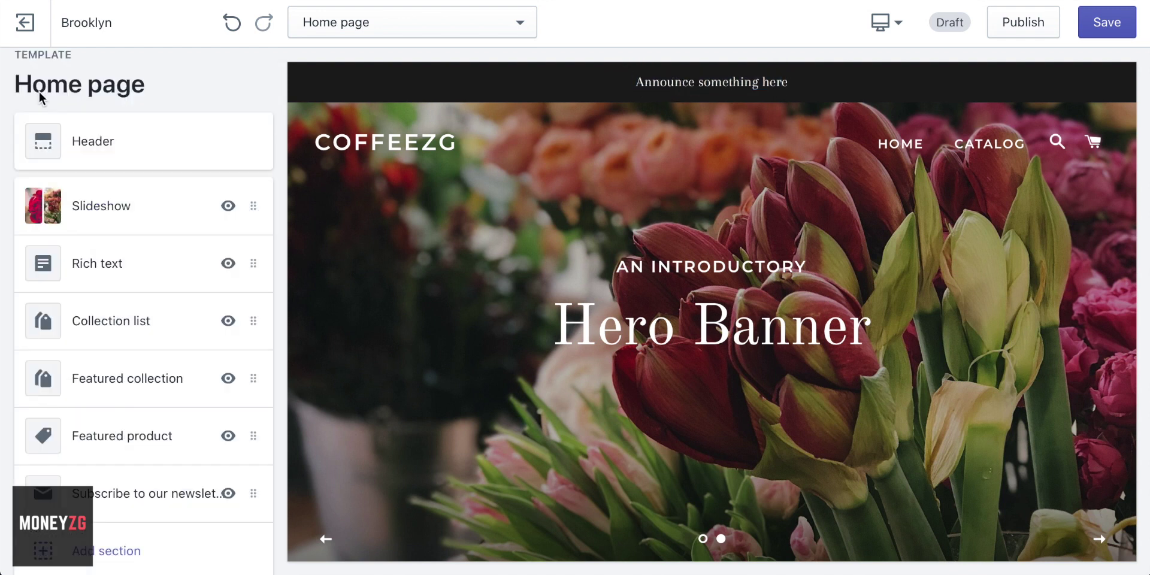
{"action": "left_click", "coordinate": [92, 150]}
{"action": "scroll", "coordinate": [201, 250], "scroll_direction": "down", "scroll_amount": 3}
{"action": "scroll", "coordinate": [202, 250], "scroll_direction": "down", "scroll_amount": 10}
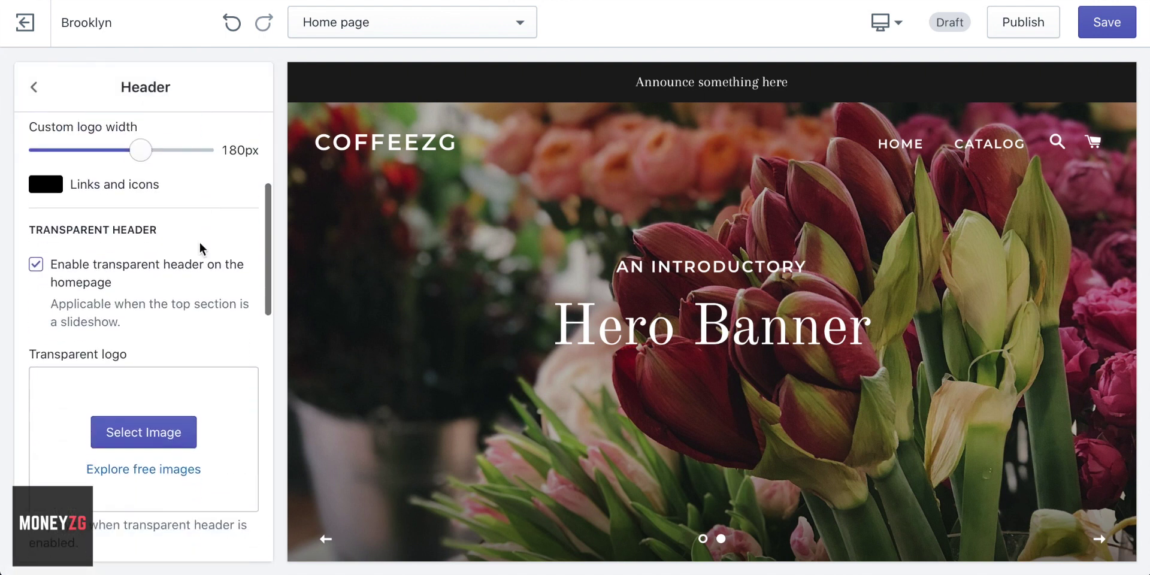
{"action": "scroll", "coordinate": [200, 248], "scroll_direction": "down", "scroll_amount": 8}
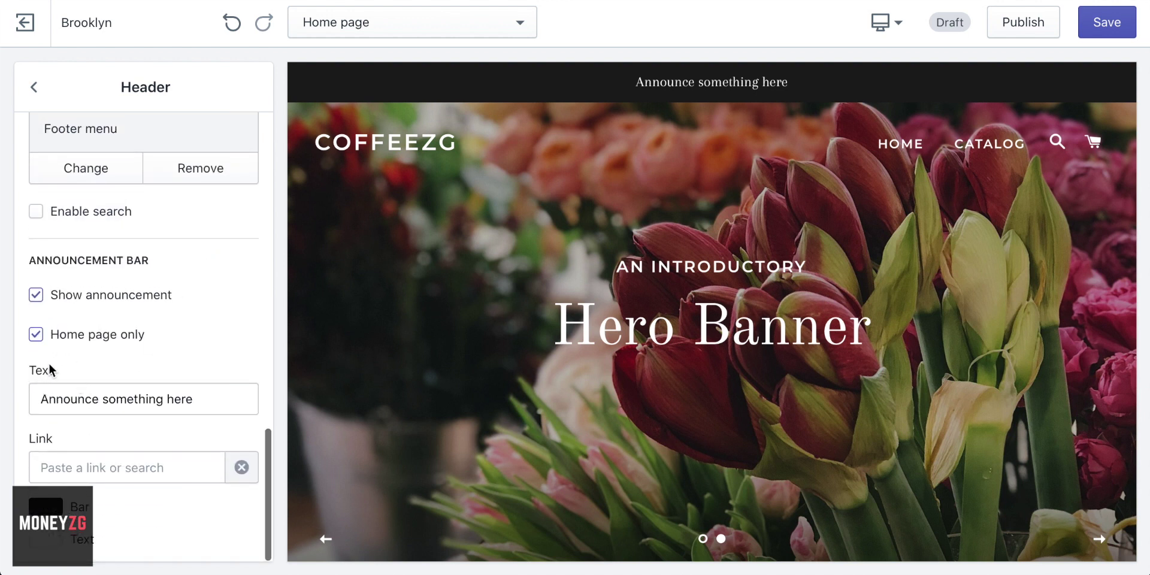
{"action": "left_click_drag", "start_coordinate": [201, 399], "coordinate": [3, 387]}
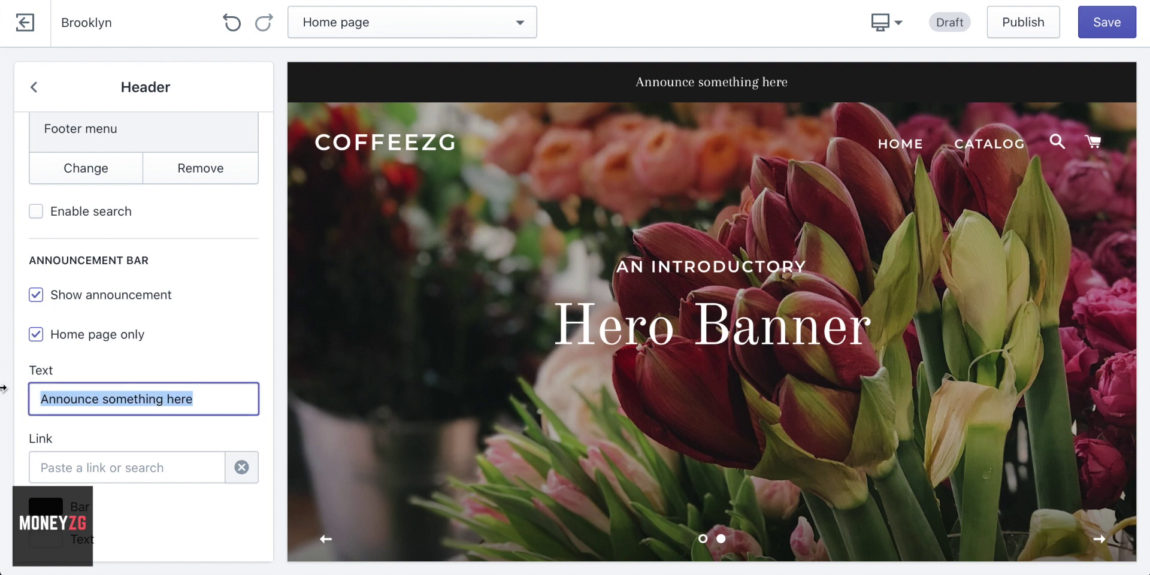
{"action": "type", "text": "Free Shipping Over $100"}
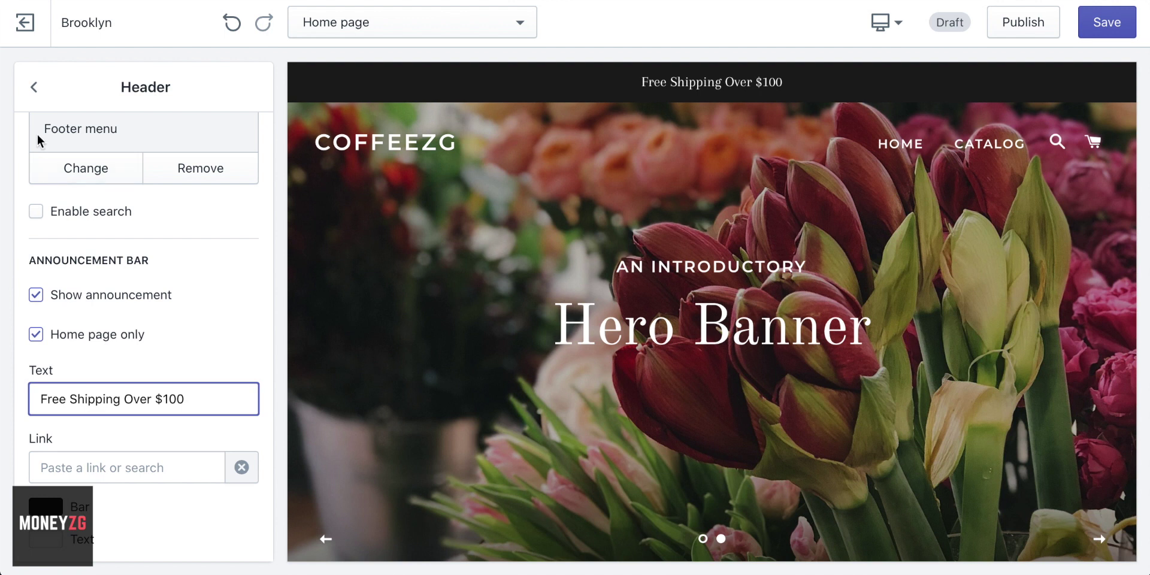
{"action": "left_click", "coordinate": [34, 87]}
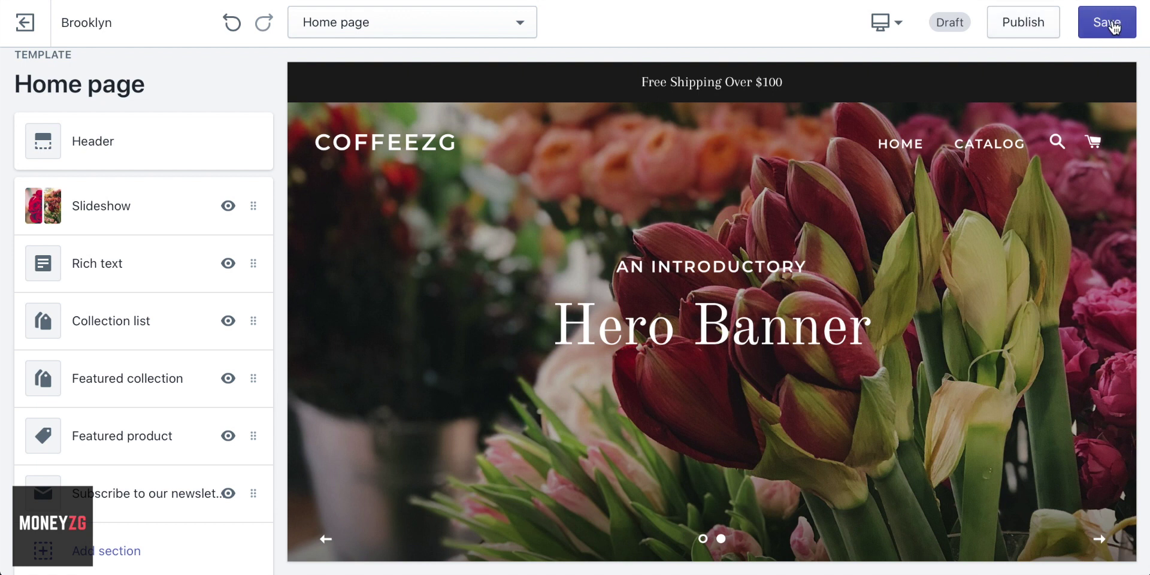
- Set the first slide's heading to "The Best Florals" and its subheading to "FloralZG"
{"action": "scroll", "coordinate": [141, 290], "scroll_direction": "up", "scroll_amount": 1}
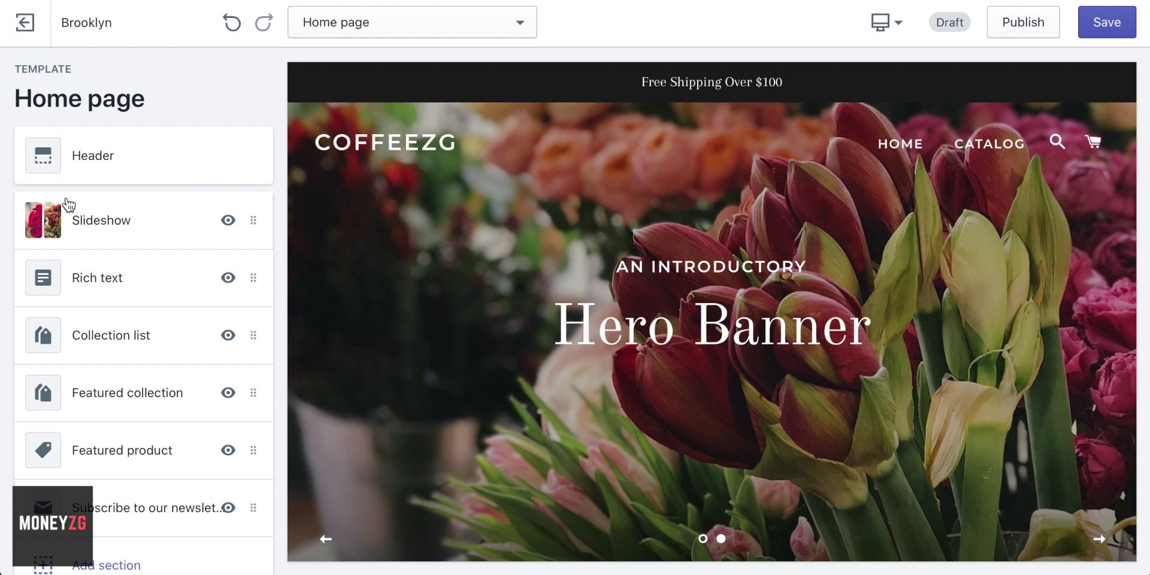
{"action": "left_click", "coordinate": [115, 219]}
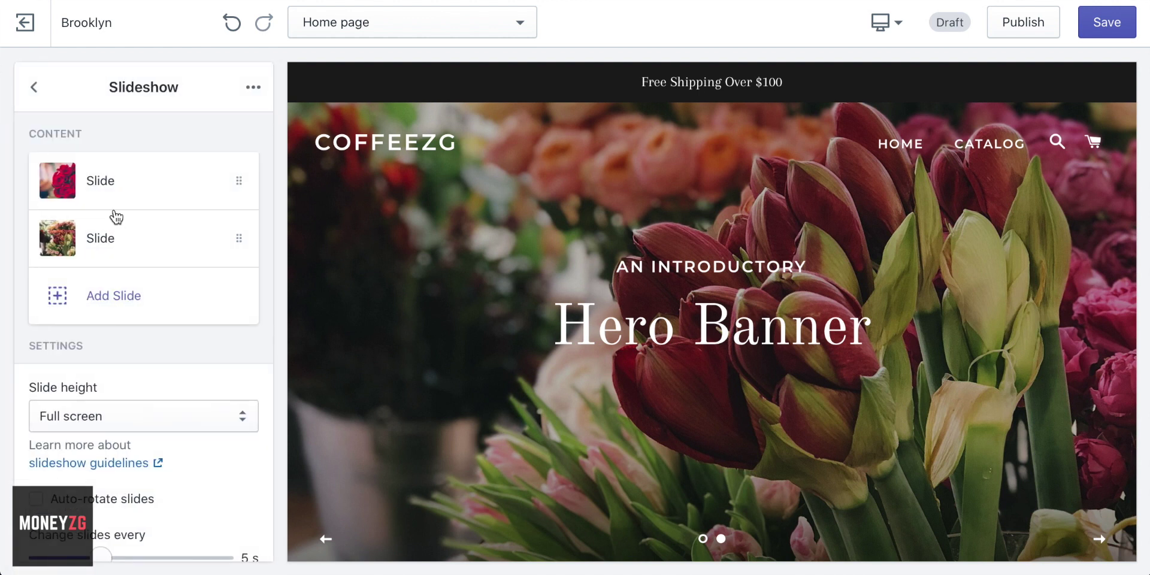
{"action": "left_click", "coordinate": [112, 189]}
{"action": "scroll", "coordinate": [138, 259], "scroll_direction": "down", "scroll_amount": 4}
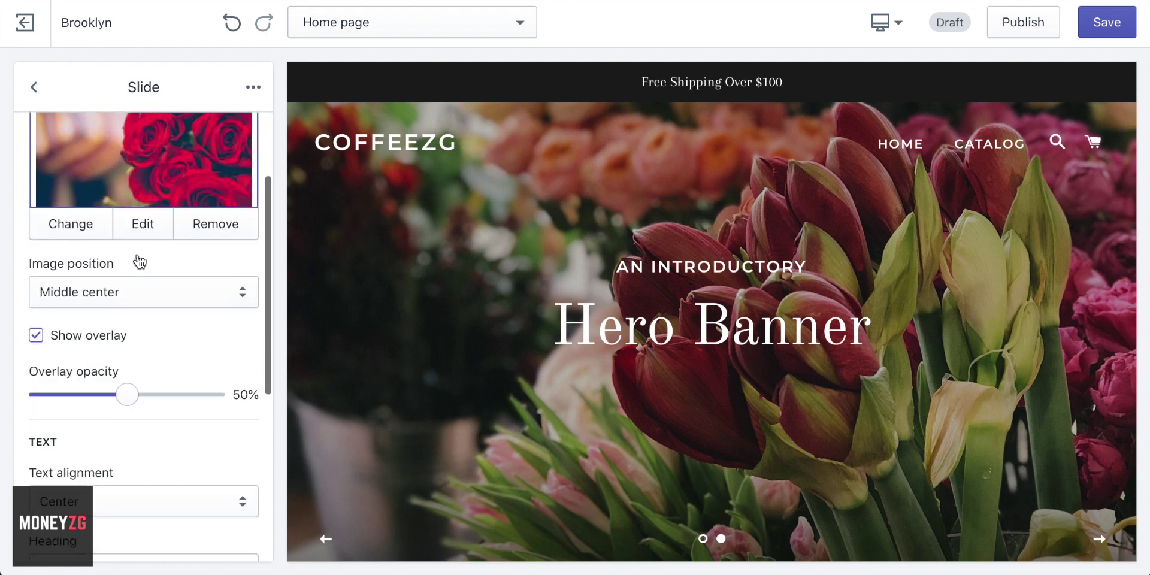
{"action": "scroll", "coordinate": [138, 256], "scroll_direction": "down", "scroll_amount": 3}
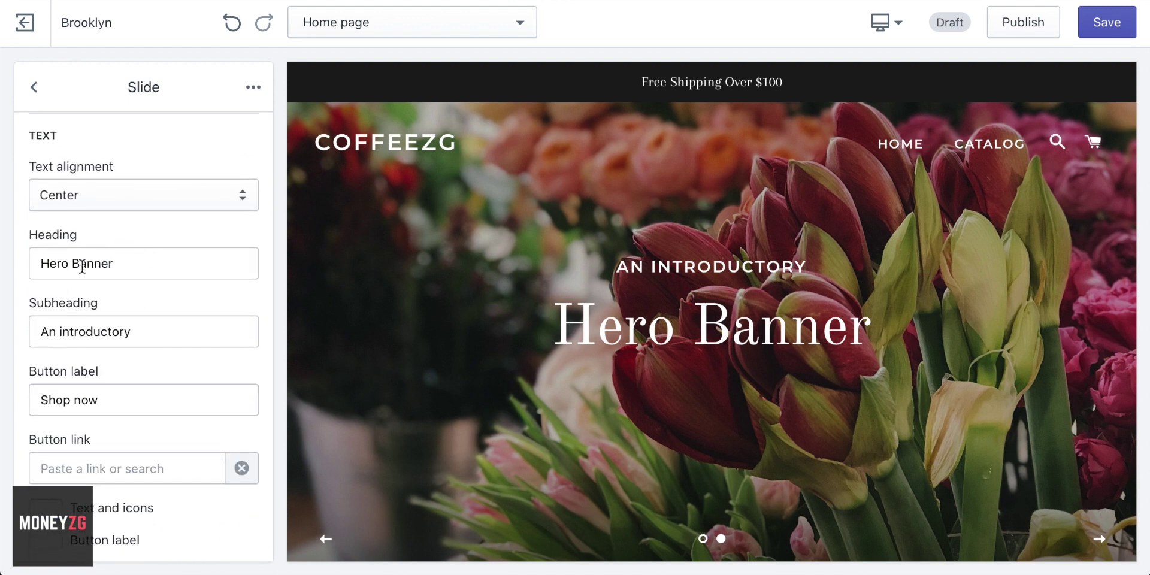
{"action": "left_click_drag", "start_coordinate": [134, 269], "coordinate": [18, 260]}
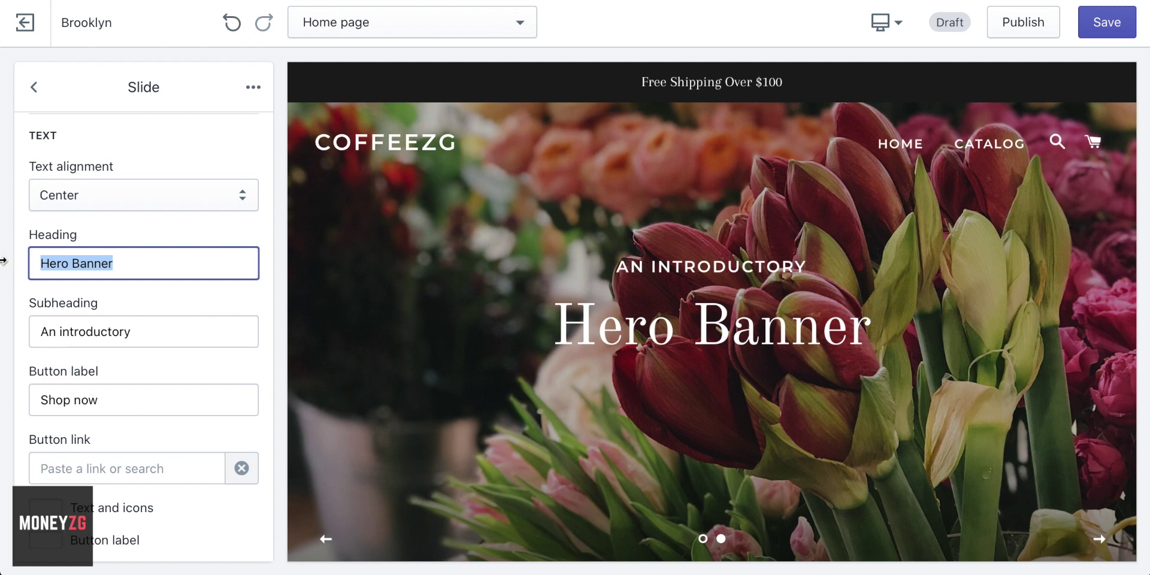
{"action": "type", "text": "The Best Florals"}
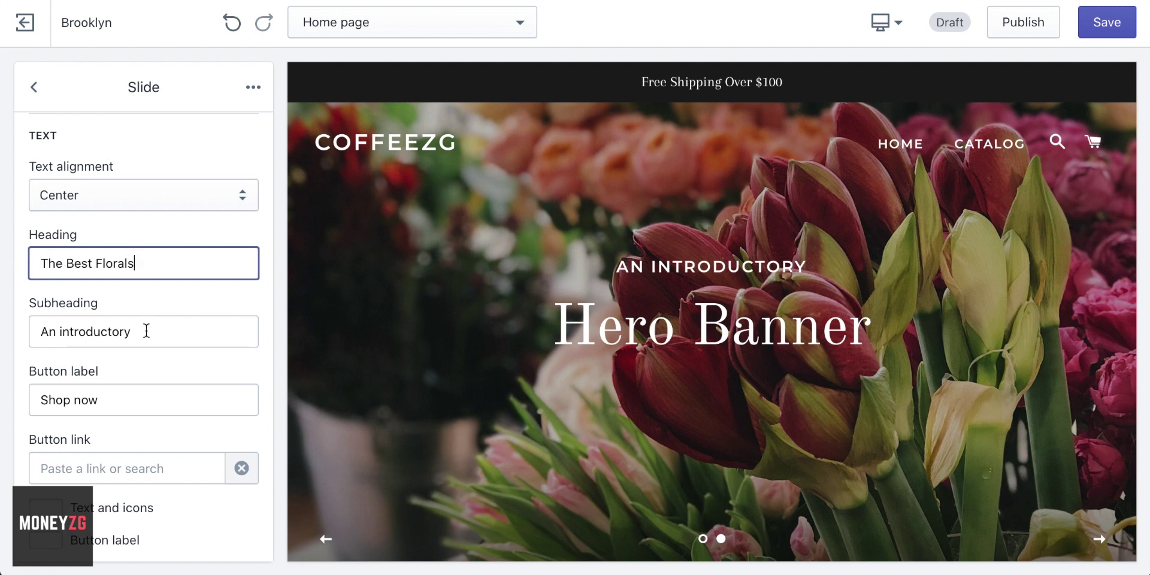
{"action": "left_click_drag", "start_coordinate": [145, 329], "coordinate": [1, 330]}
{"action": "type", "text": "FloralZG"}
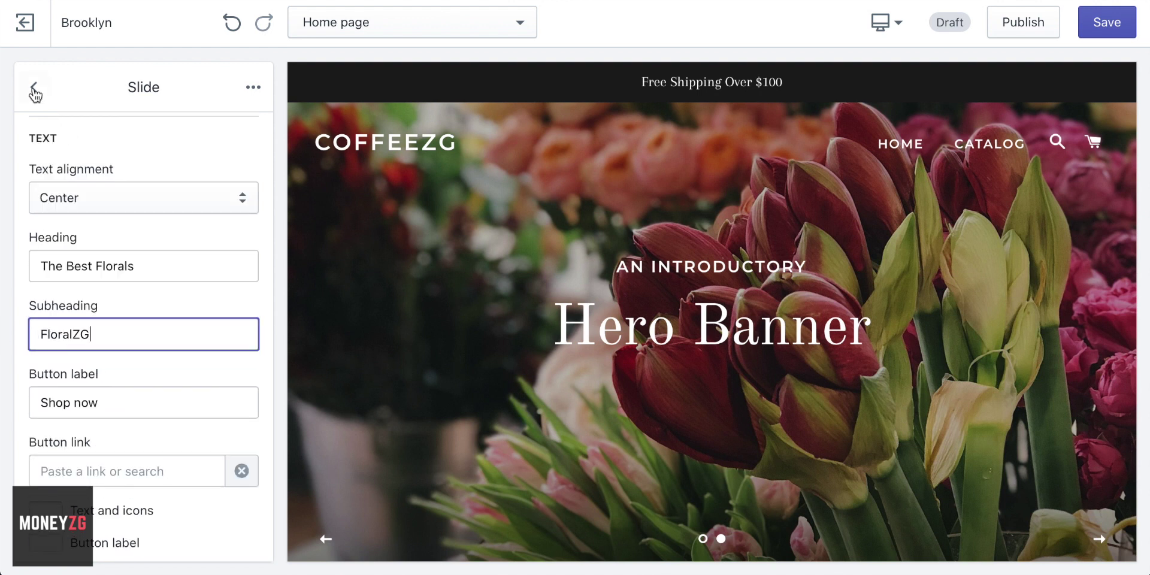
{"action": "left_click", "coordinate": [34, 88]}
- Preview both slides' text, review the second slide's text settings and return to the home page's section list
{"action": "left_click", "coordinate": [704, 538]}
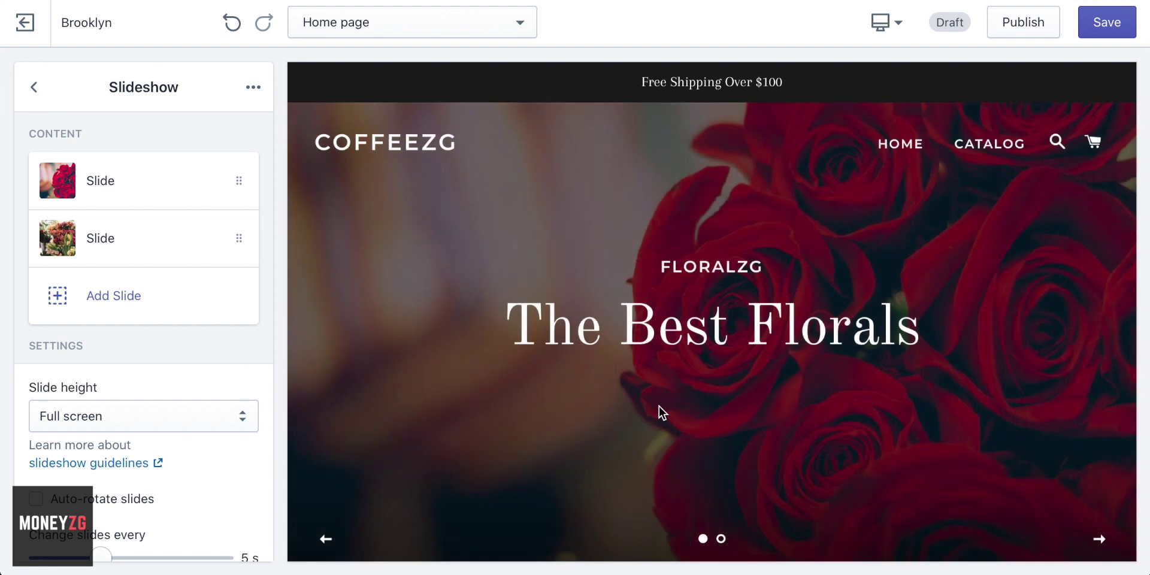
{"action": "left_click", "coordinate": [721, 539]}
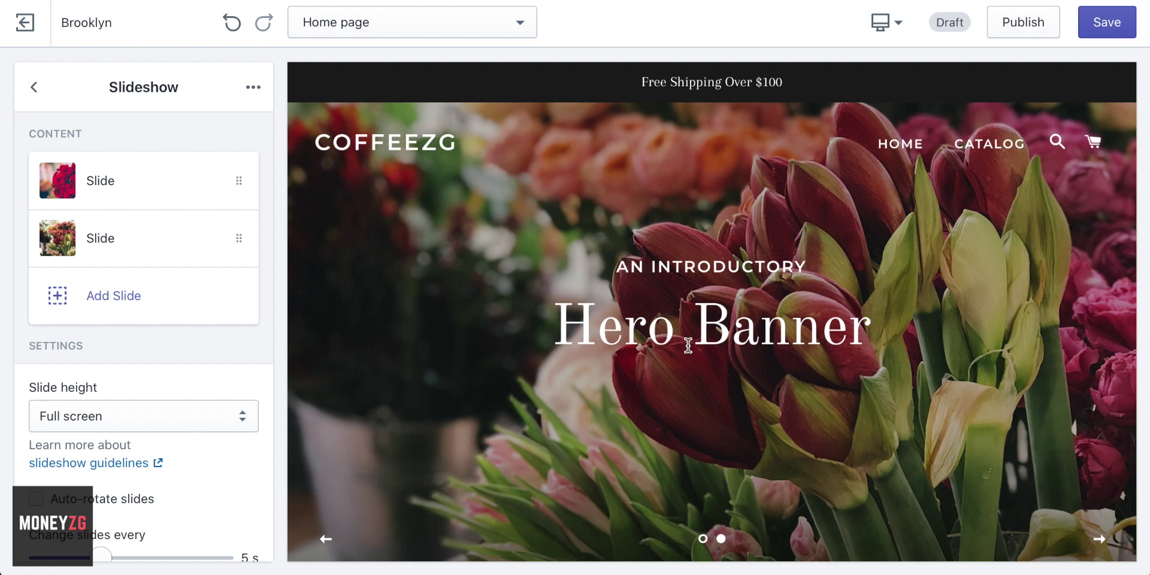
{"action": "left_click", "coordinate": [108, 243]}
{"action": "scroll", "coordinate": [159, 272], "scroll_direction": "down", "scroll_amount": 8}
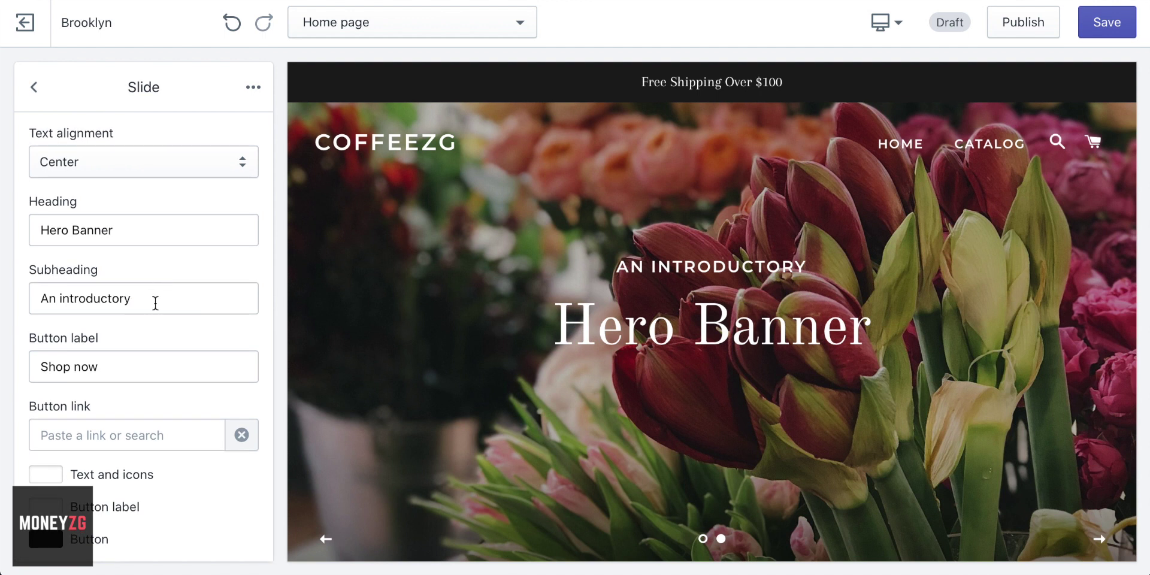
{"action": "left_click", "coordinate": [33, 88]}
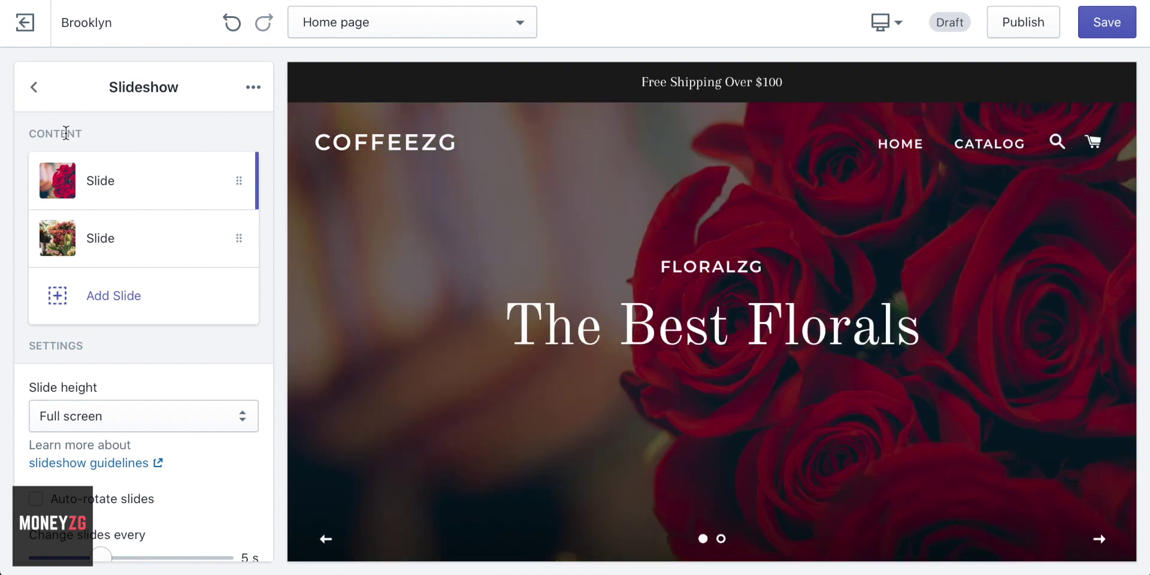
{"action": "left_click", "coordinate": [34, 87]}
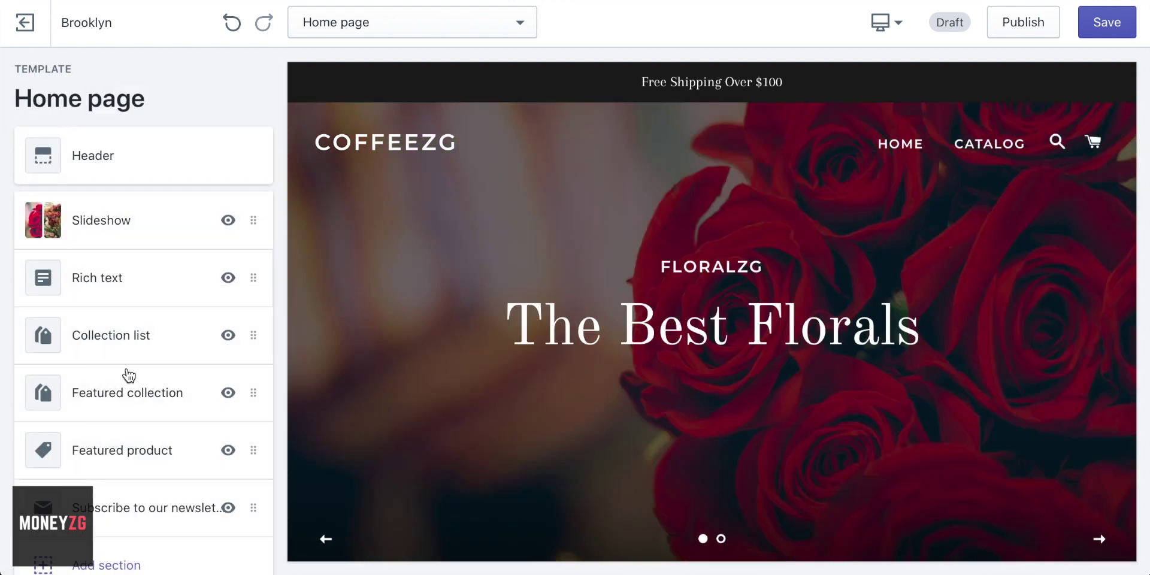
- Replace the rich text section's placeholder text with "We make the best floral arrangements in thw whole enitre world."
{"action": "scroll", "coordinate": [691, 345], "scroll_direction": "down", "scroll_amount": 6}
{"action": "scroll", "coordinate": [691, 345], "scroll_direction": "down", "scroll_amount": 2}
{"action": "scroll", "coordinate": [692, 345], "scroll_direction": "up", "scroll_amount": 2}
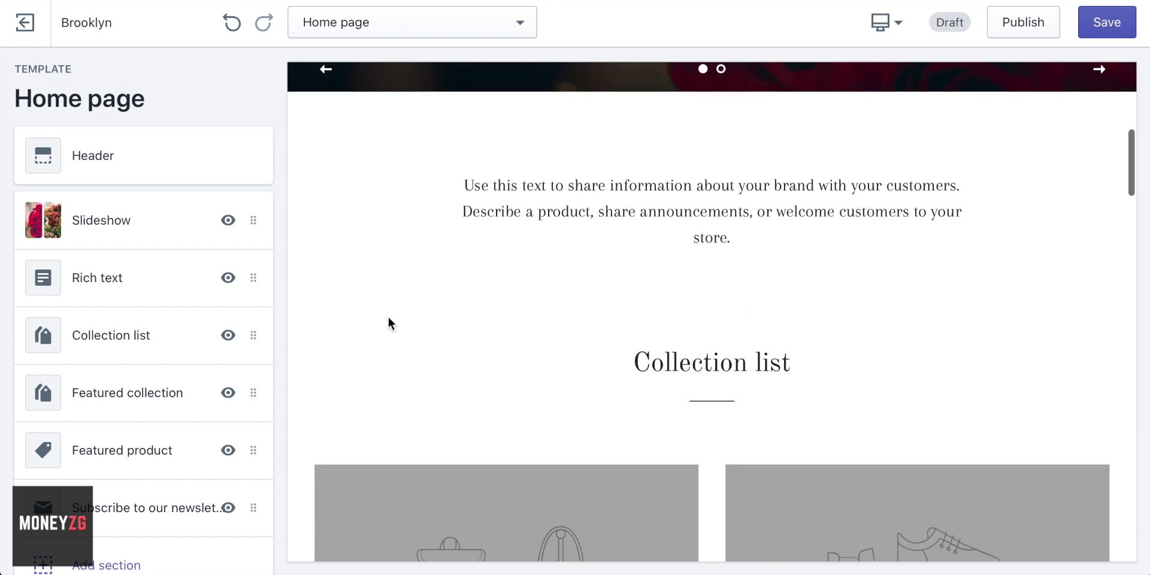
{"action": "left_click", "coordinate": [91, 274]}
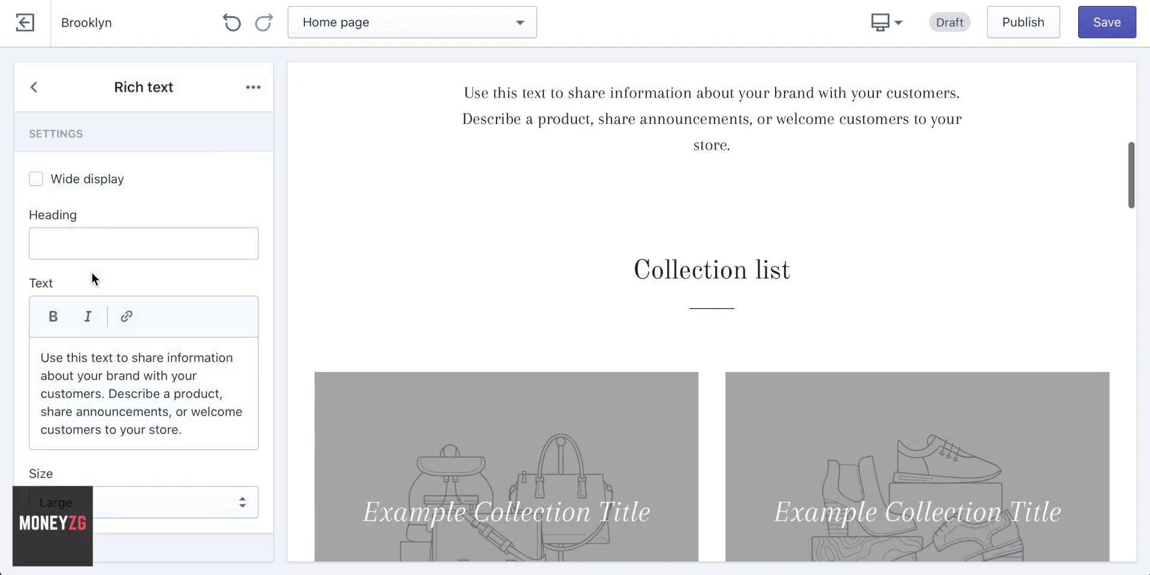
{"action": "left_click", "coordinate": [55, 353]}
{"action": "left_click_drag", "start_coordinate": [55, 354], "coordinate": [220, 354]}
{"action": "left_click_drag", "start_coordinate": [469, 93], "coordinate": [813, 93]}
{"action": "left_click", "coordinate": [172, 411]}
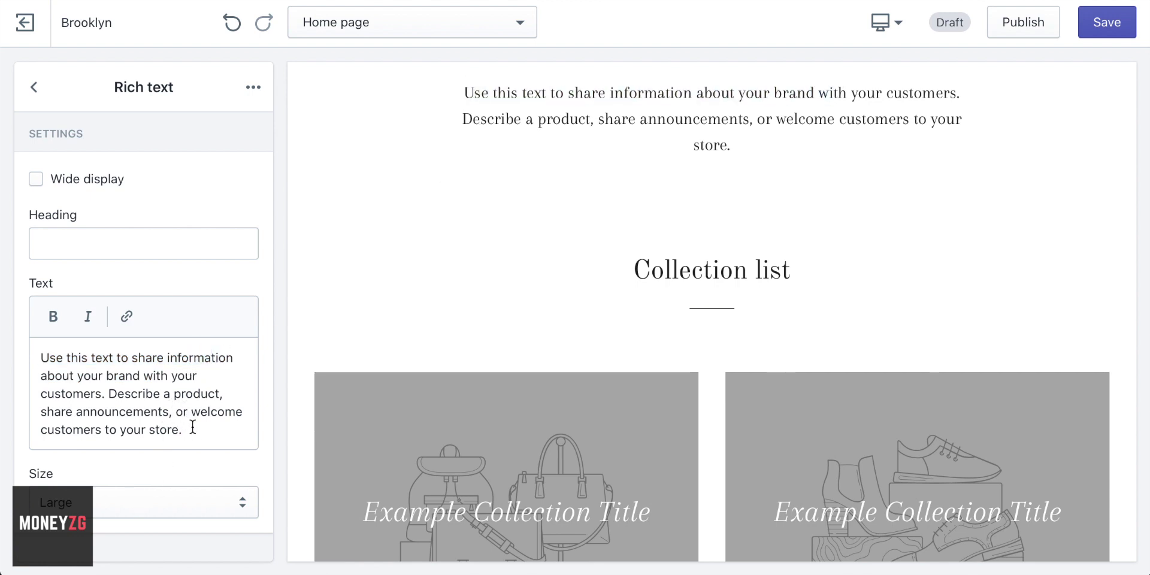
{"action": "left_click_drag", "start_coordinate": [192, 427], "coordinate": [8, 321]}
{"action": "type", "text": "We "}
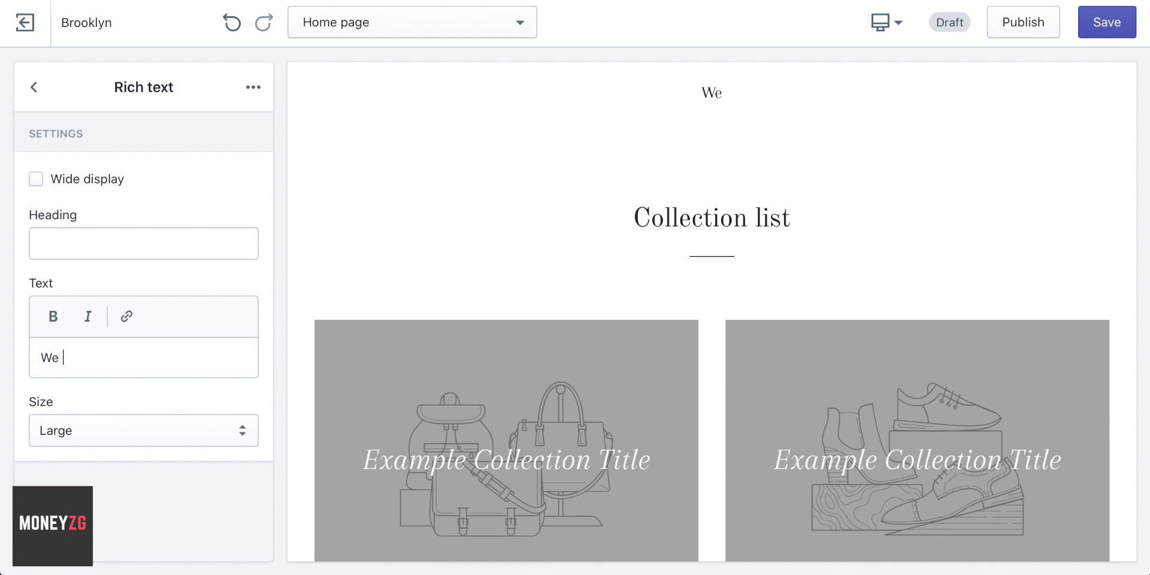
{"action": "type", "text": "make the best floral a"}
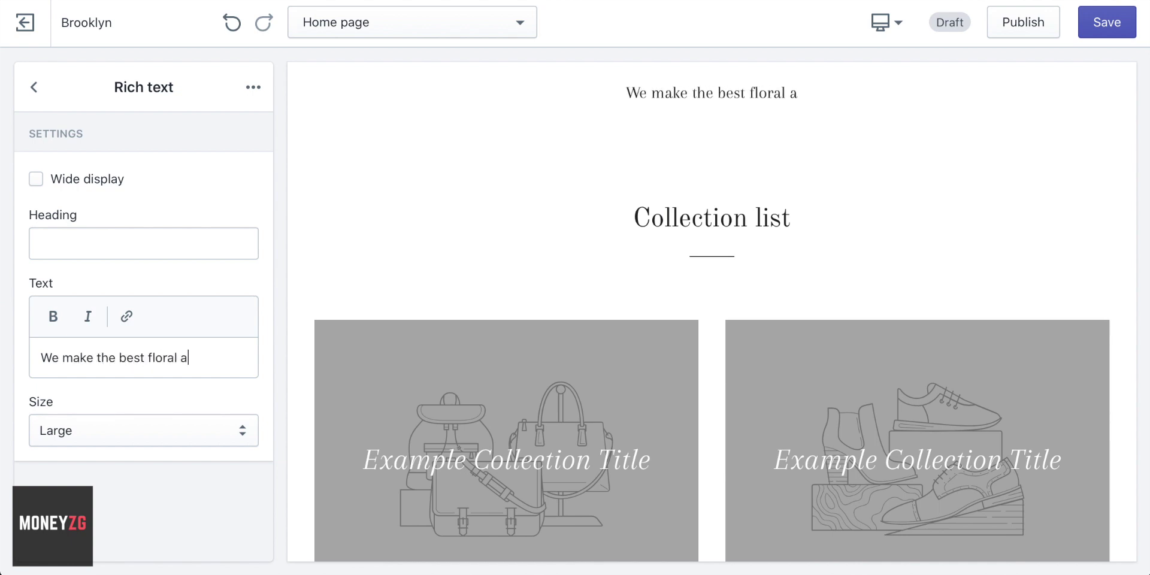
{"action": "type", "text": "rrangements in thw "}
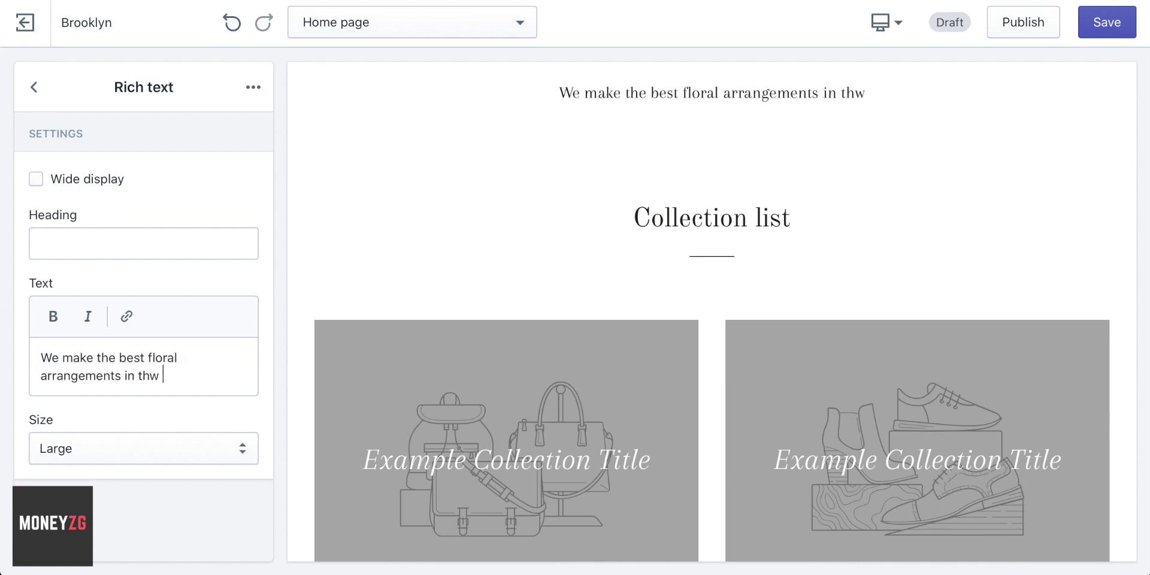
{"action": "type", "text": "whole enitre world"}
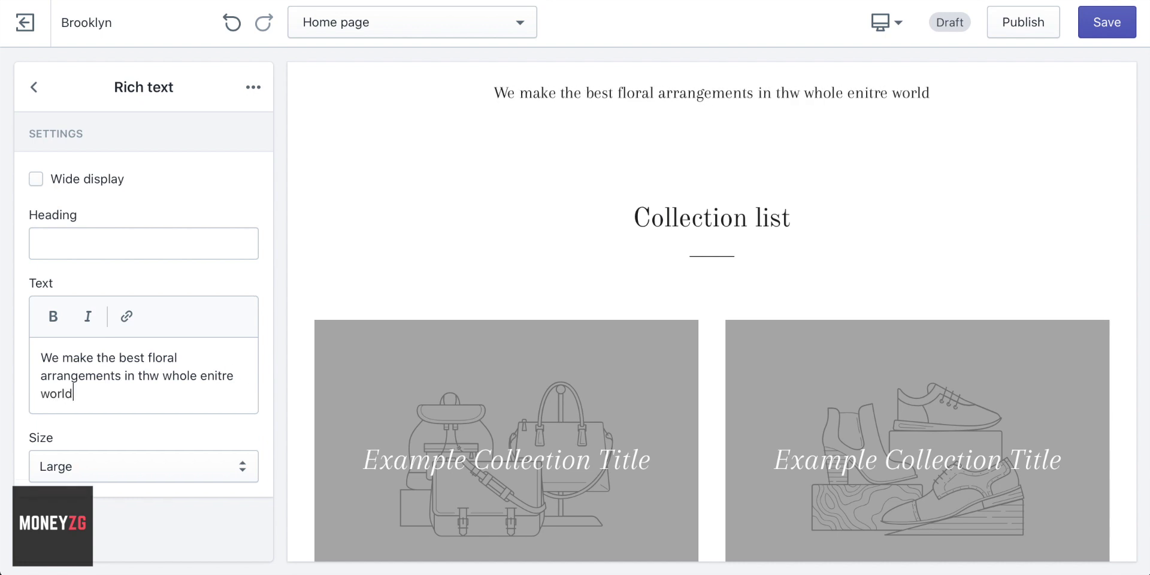
{"action": "type", "text": "."}
- Correct "thw" to "the" in the rich text, check it in the preview and return to the home page's section list
{"action": "left_click", "coordinate": [160, 376]}
{"action": "key", "text": "BackSpace"}
{"action": "type", "text": "e"}
{"action": "scroll", "coordinate": [428, 293], "scroll_direction": "up", "scroll_amount": 5}
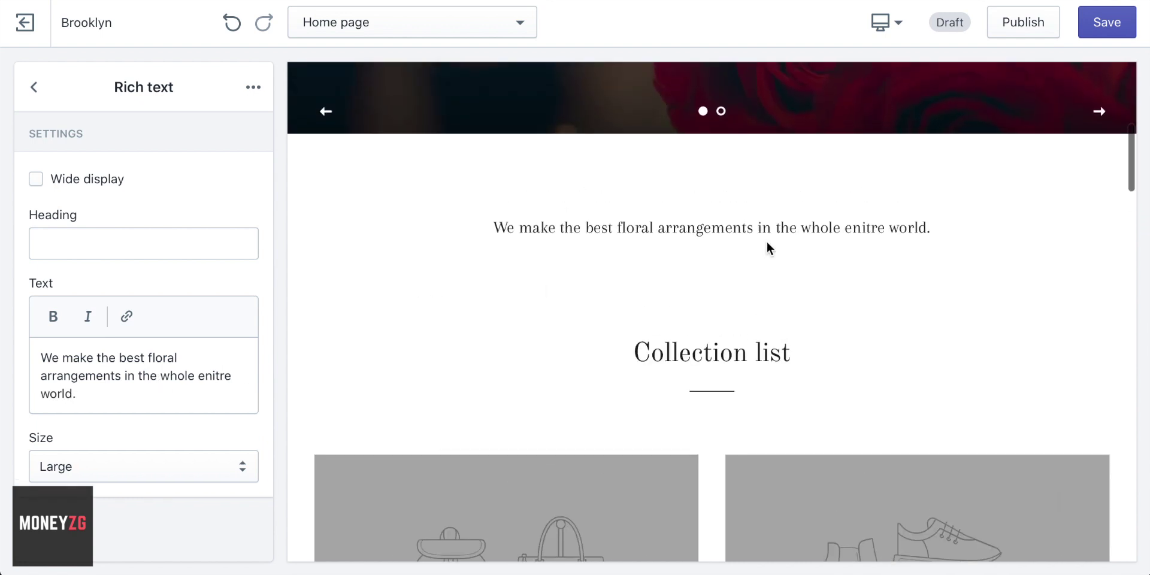
{"action": "left_click", "coordinate": [34, 87]}
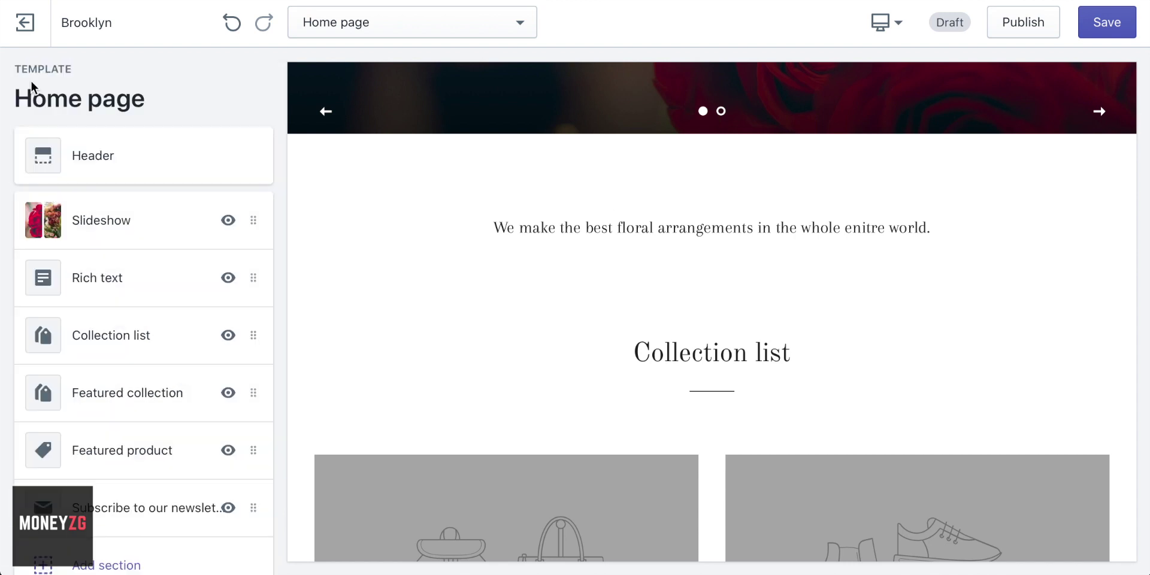
- Open the first collection of the Collection list section and view its removal option without removing it
{"action": "scroll", "coordinate": [654, 326], "scroll_direction": "down", "scroll_amount": 5}
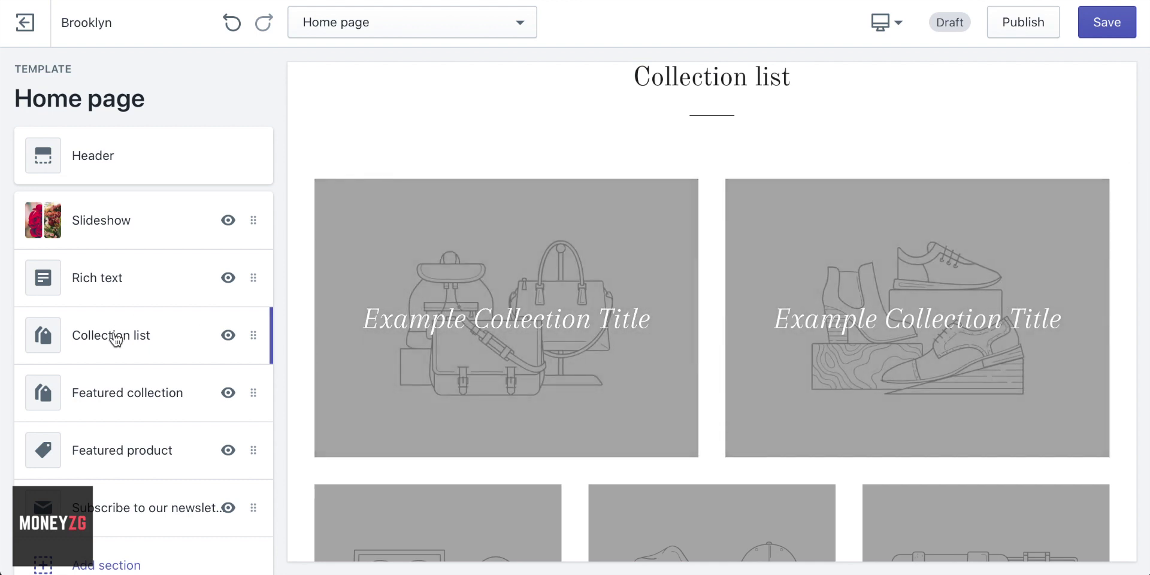
{"action": "left_click", "coordinate": [114, 336]}
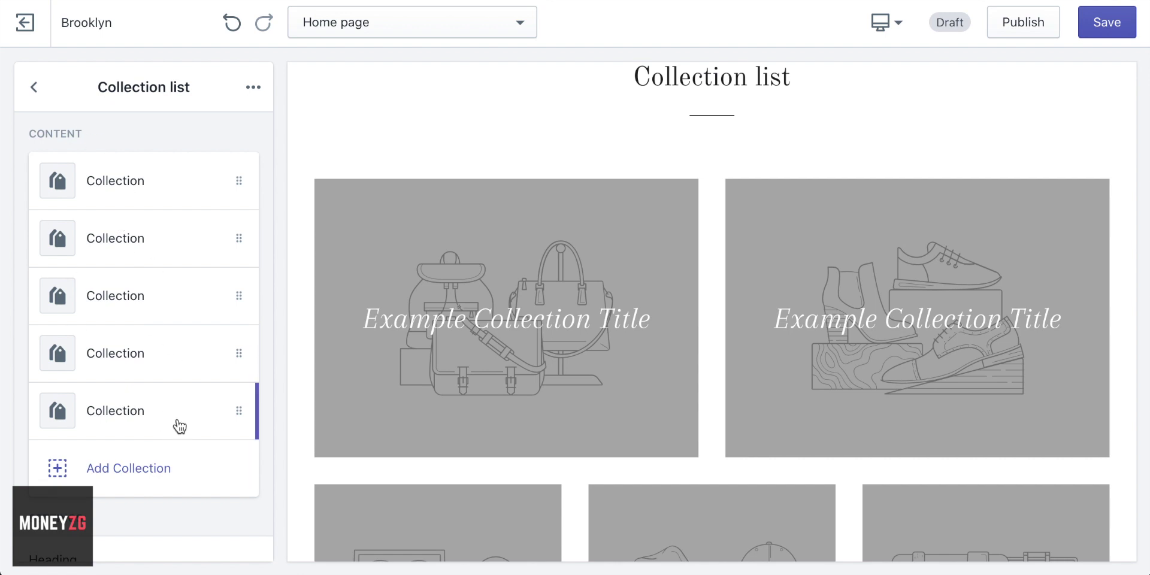
{"action": "left_click", "coordinate": [148, 179]}
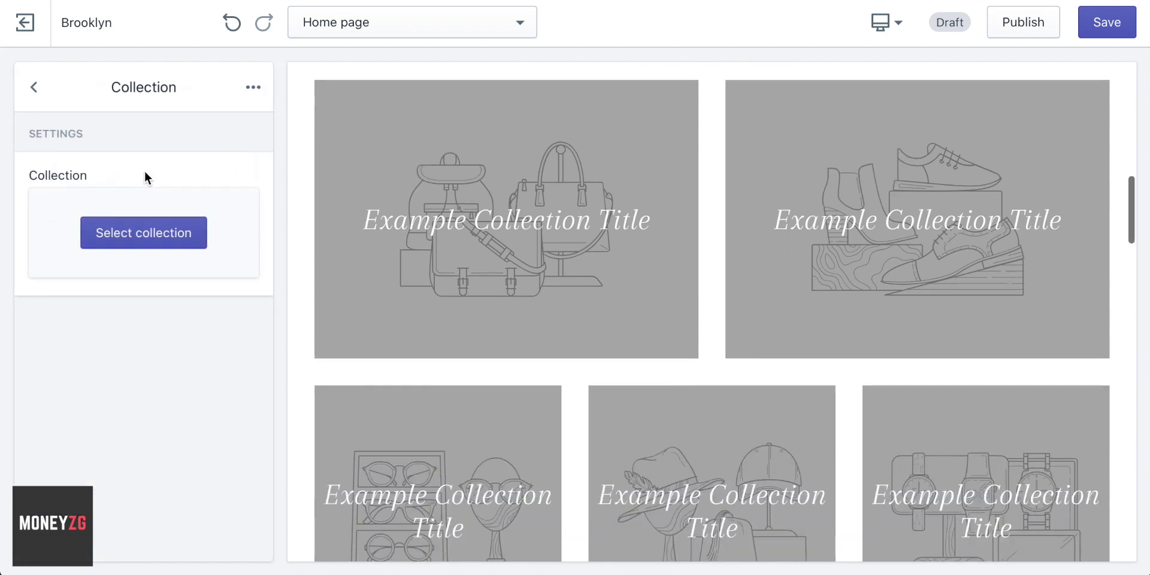
{"action": "left_click", "coordinate": [252, 90]}
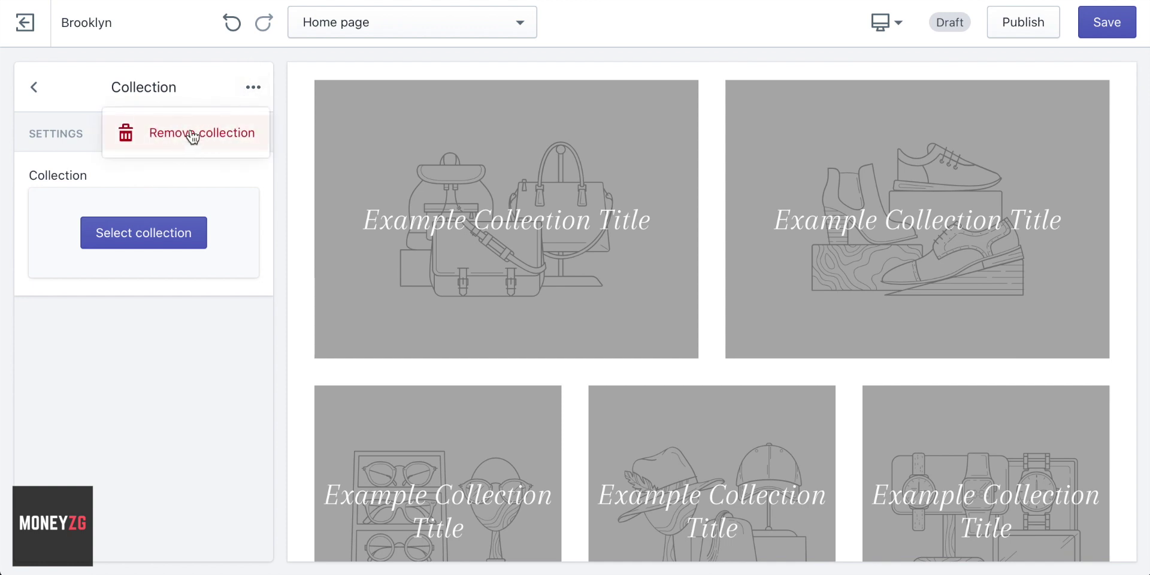
{"action": "left_click", "coordinate": [54, 86]}
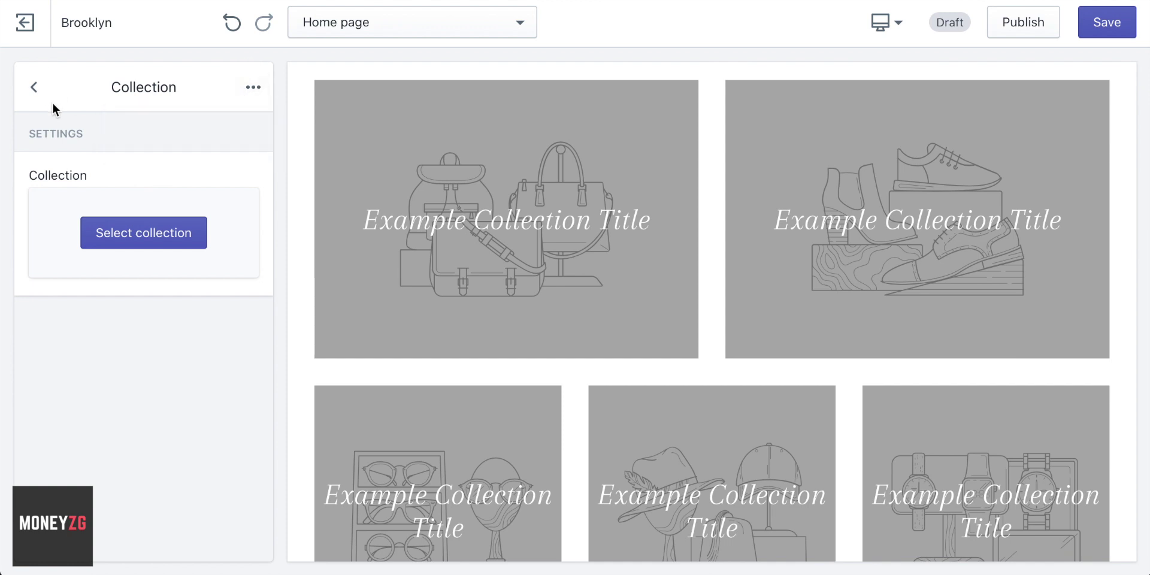
- View the collections available for this block without selecting one and return to the home page's section list
{"action": "left_click", "coordinate": [122, 242]}
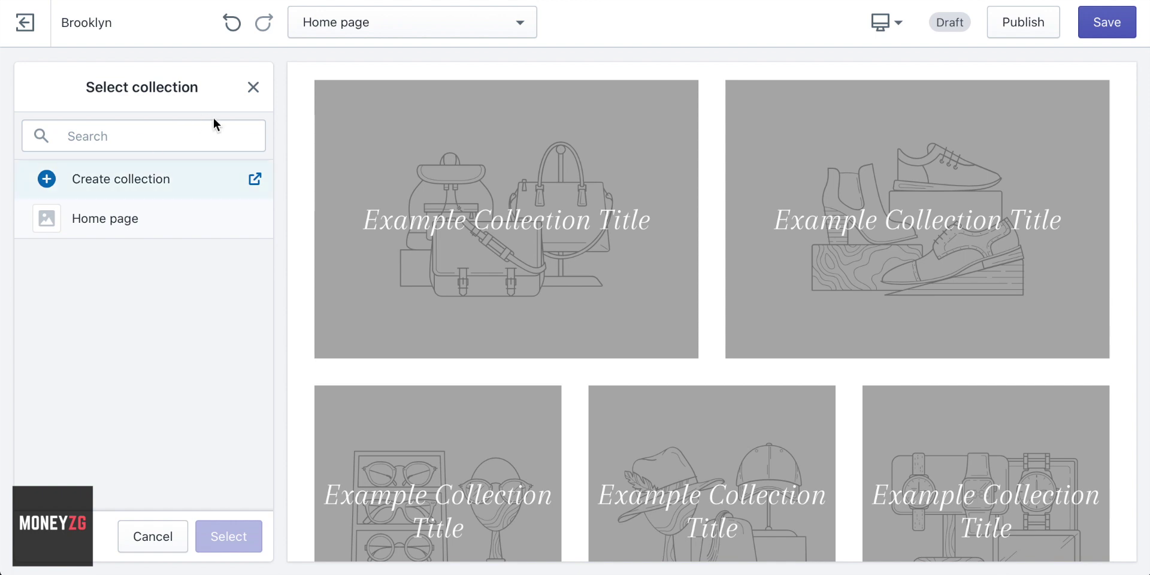
{"action": "left_click", "coordinate": [253, 89]}
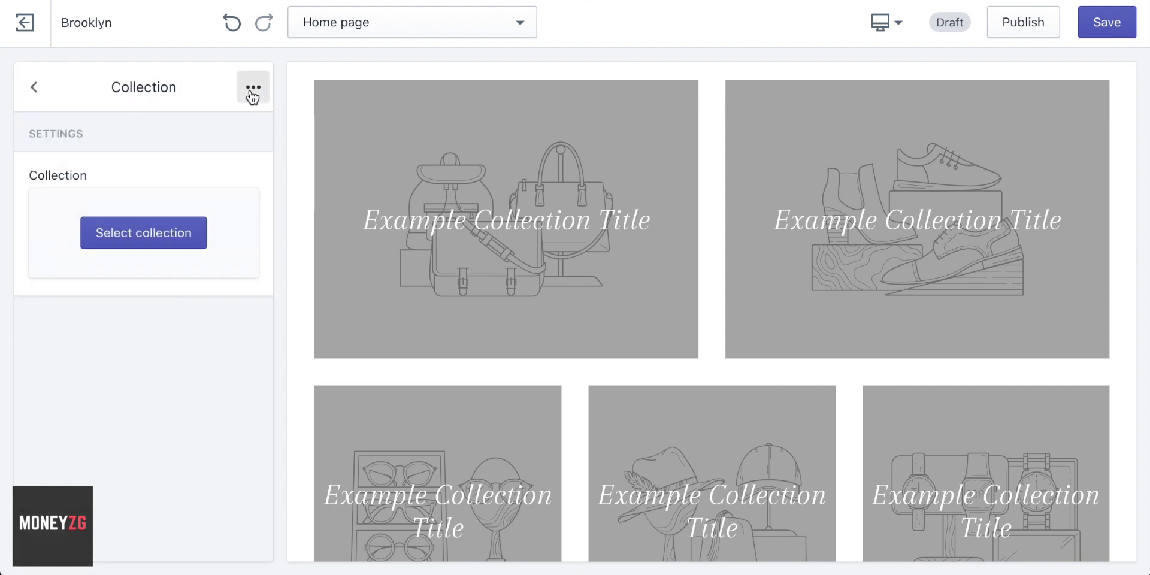
{"action": "left_click", "coordinate": [33, 89]}
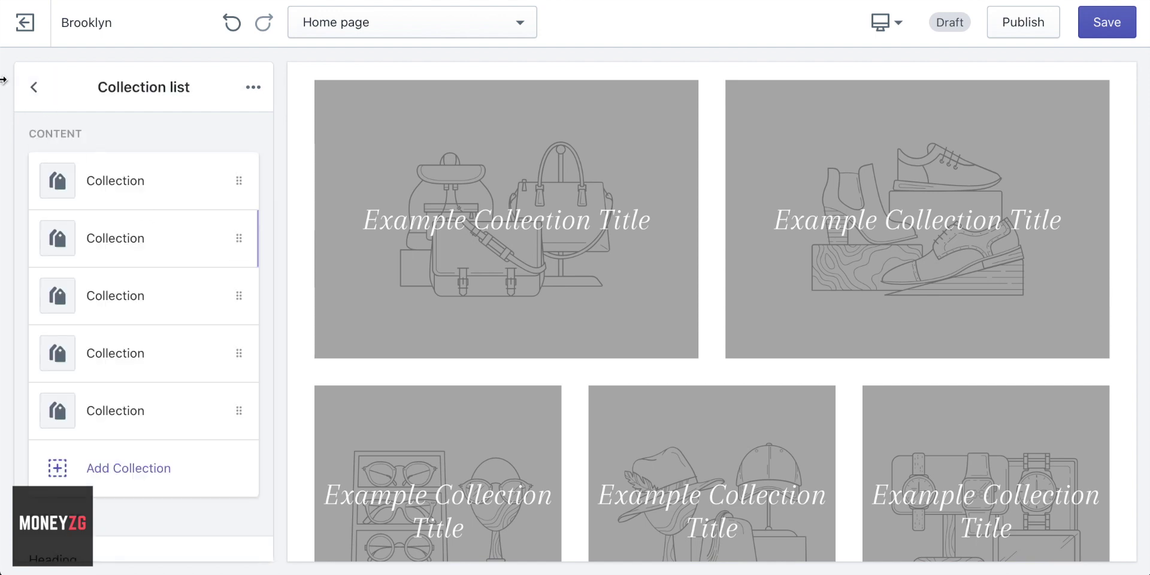
{"action": "left_click", "coordinate": [36, 91]}
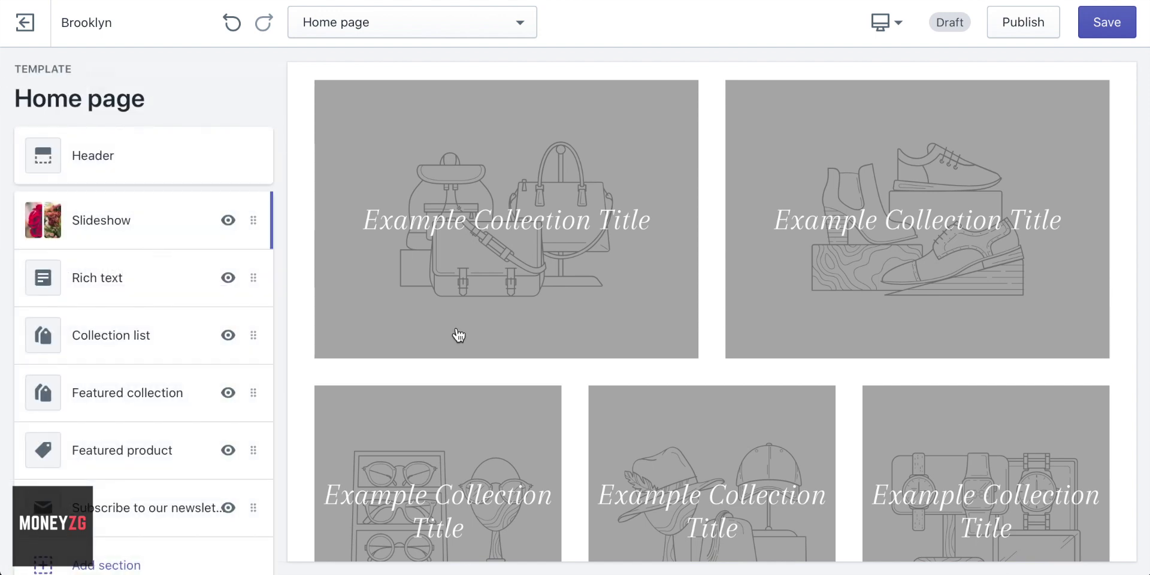
- Preview the home page's featured products, review the Featured product section's settings and return to the section list
{"action": "scroll", "coordinate": [617, 347], "scroll_direction": "down", "scroll_amount": 8}
{"action": "scroll", "coordinate": [616, 347], "scroll_direction": "down", "scroll_amount": 10}
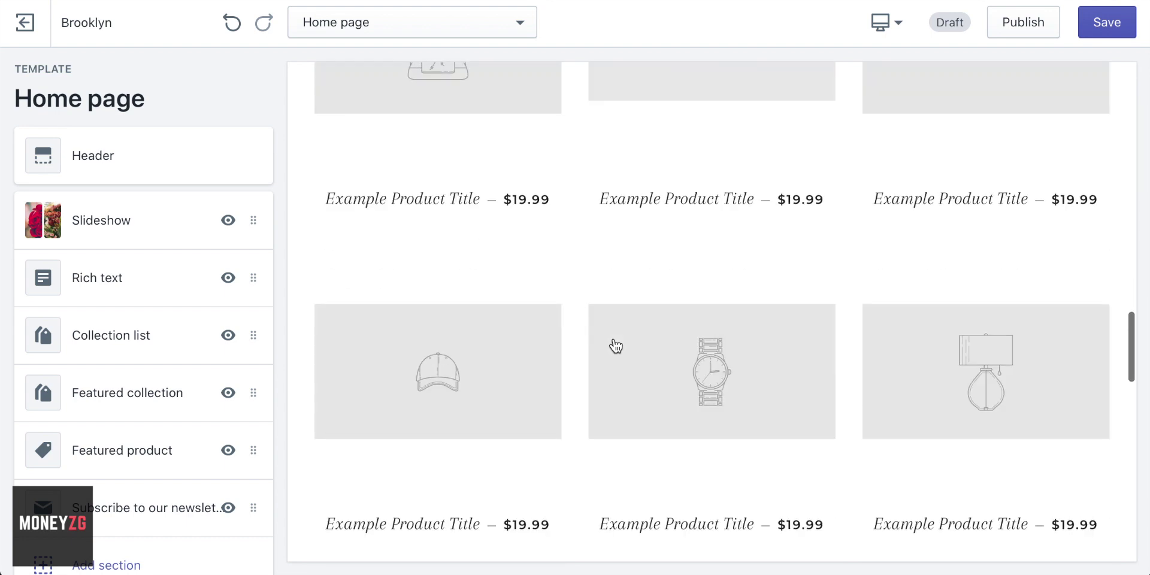
{"action": "scroll", "coordinate": [617, 347], "scroll_direction": "down", "scroll_amount": 3}
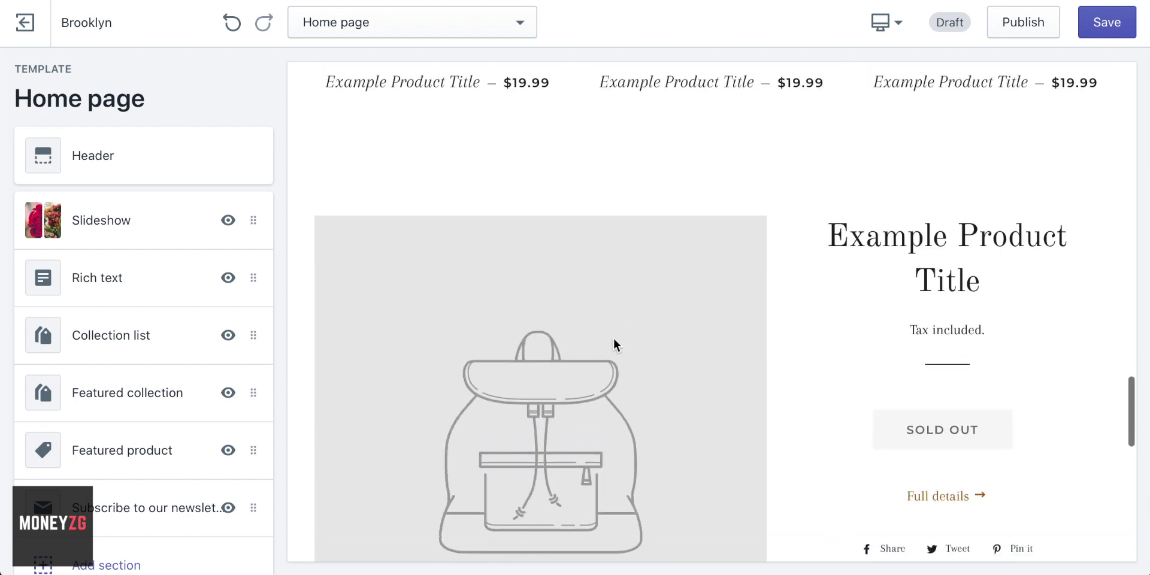
{"action": "scroll", "coordinate": [180, 359], "scroll_direction": "down", "scroll_amount": 3}
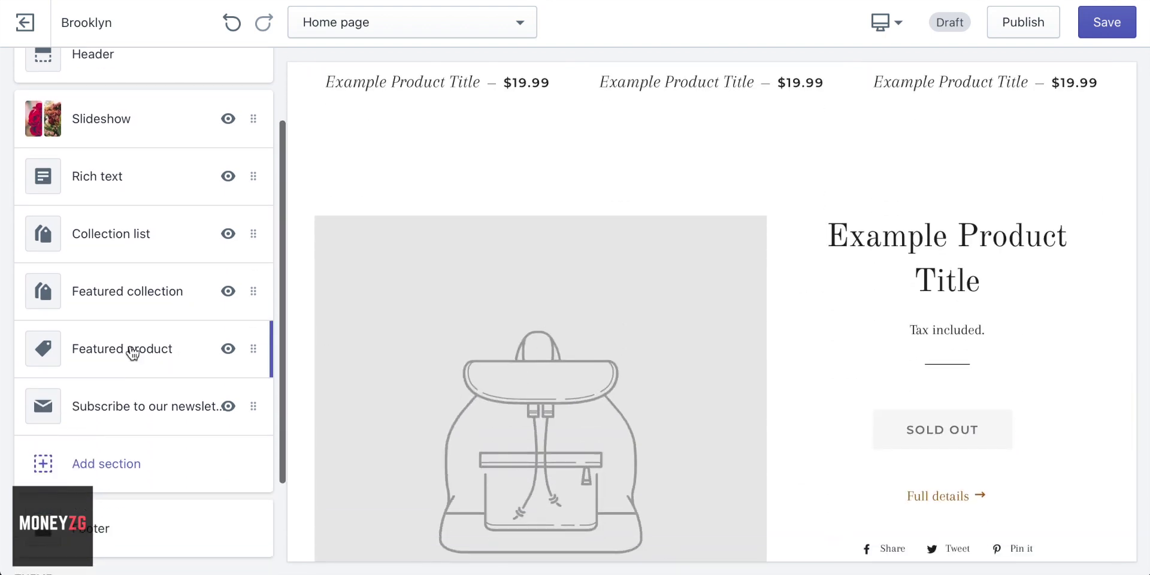
{"action": "left_click", "coordinate": [131, 351]}
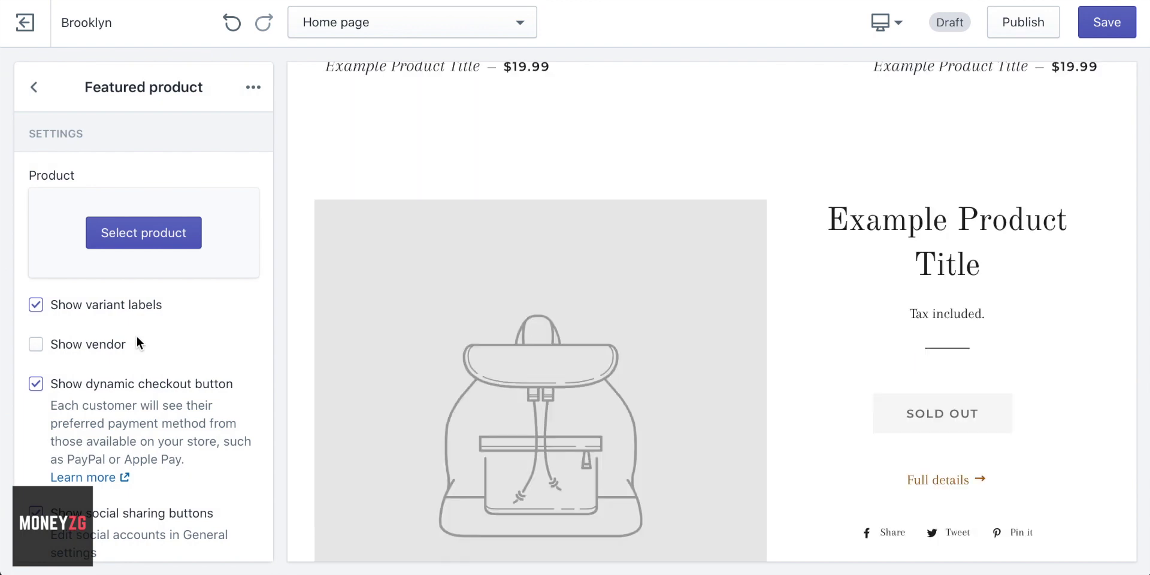
{"action": "scroll", "coordinate": [146, 320], "scroll_direction": "down", "scroll_amount": 2}
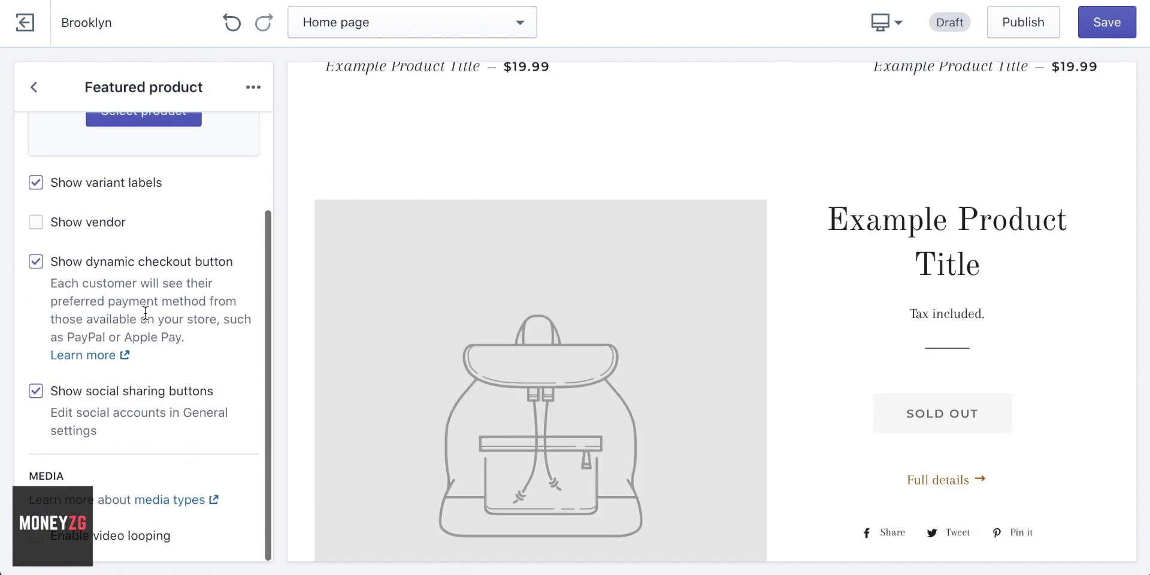
{"action": "scroll", "coordinate": [94, 341], "scroll_direction": "up", "scroll_amount": 2}
{"action": "left_click", "coordinate": [33, 86]}
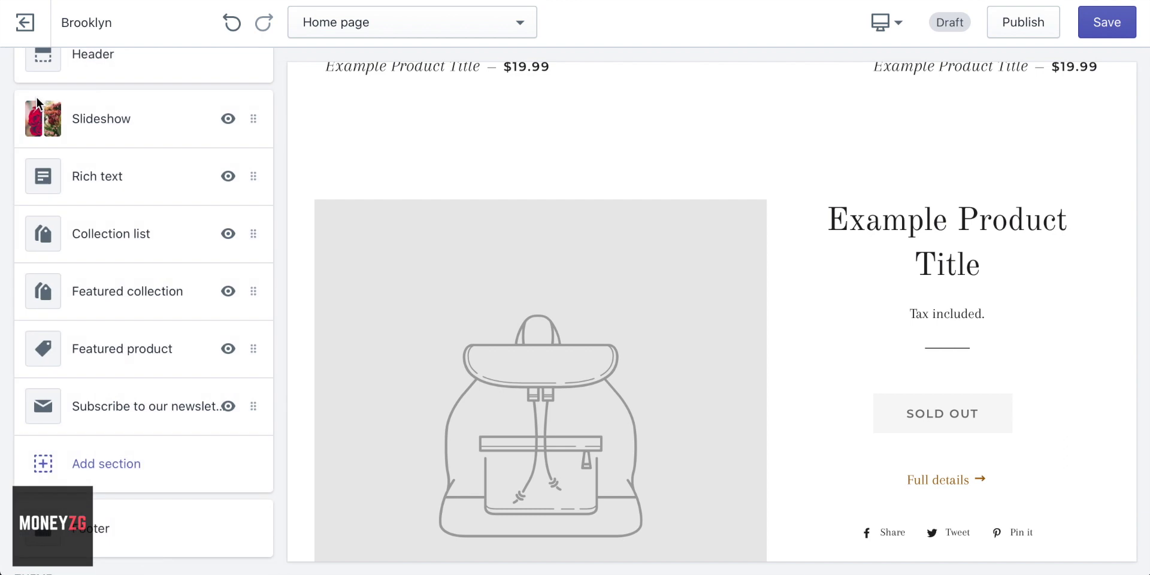
- Open the store's Catalog page in the preview and check the settings of its Collection pages section
{"action": "scroll", "coordinate": [130, 406], "scroll_direction": "up", "scroll_amount": 2}
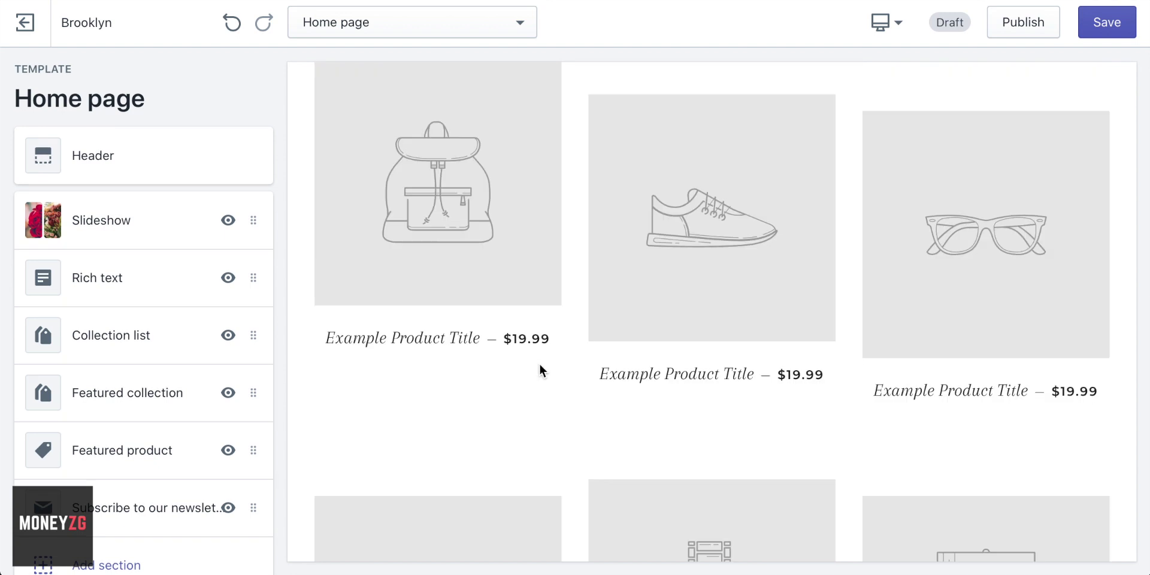
{"action": "scroll", "coordinate": [540, 363], "scroll_direction": "up", "scroll_amount": 10}
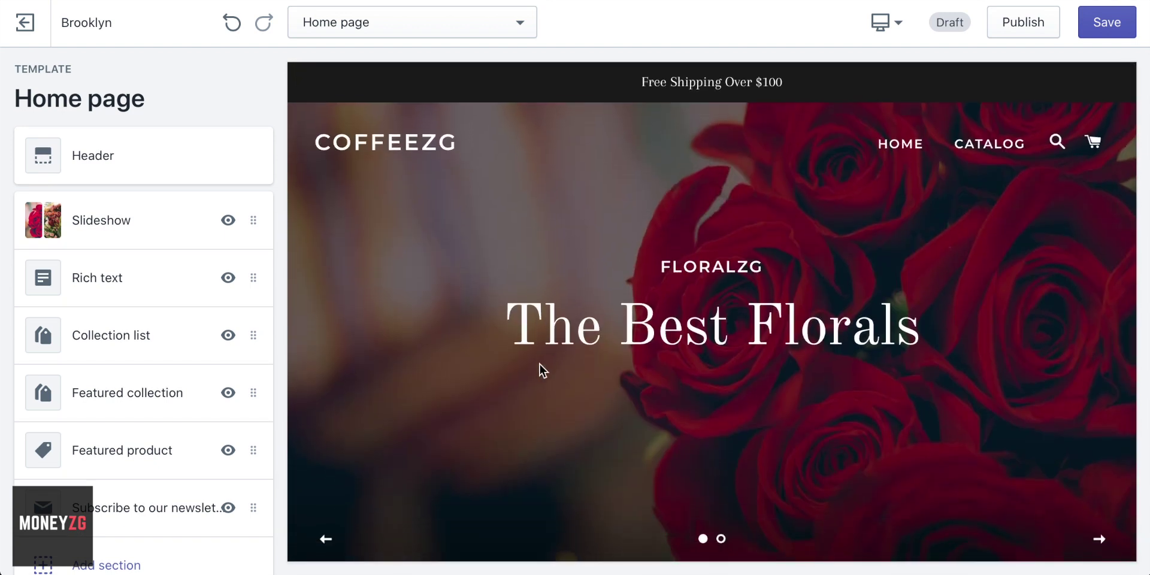
{"action": "left_click", "coordinate": [996, 145]}
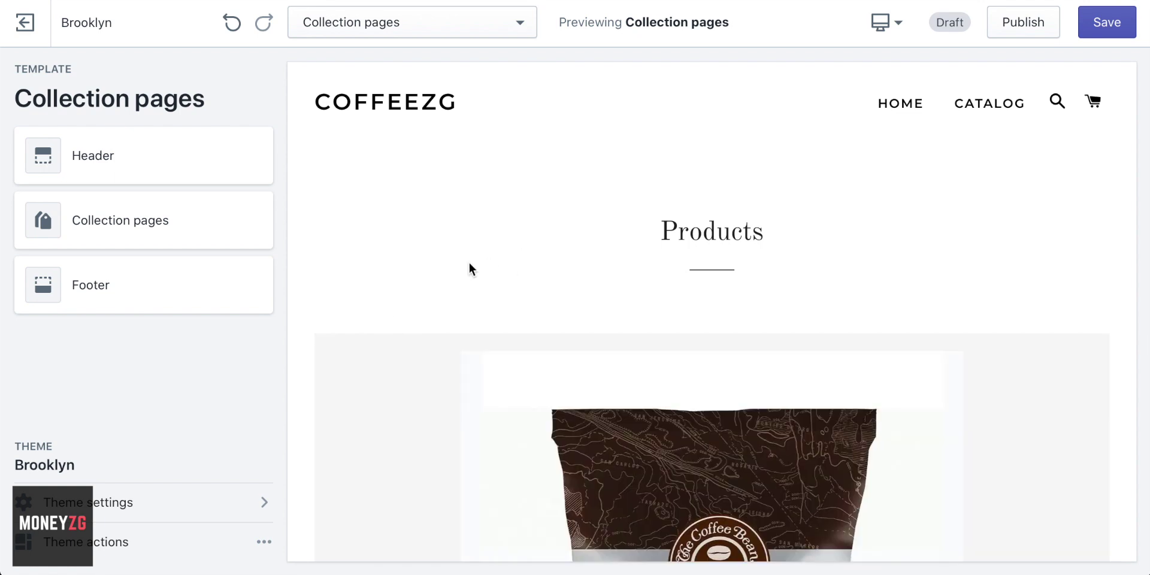
{"action": "scroll", "coordinate": [469, 263], "scroll_direction": "down", "scroll_amount": 4}
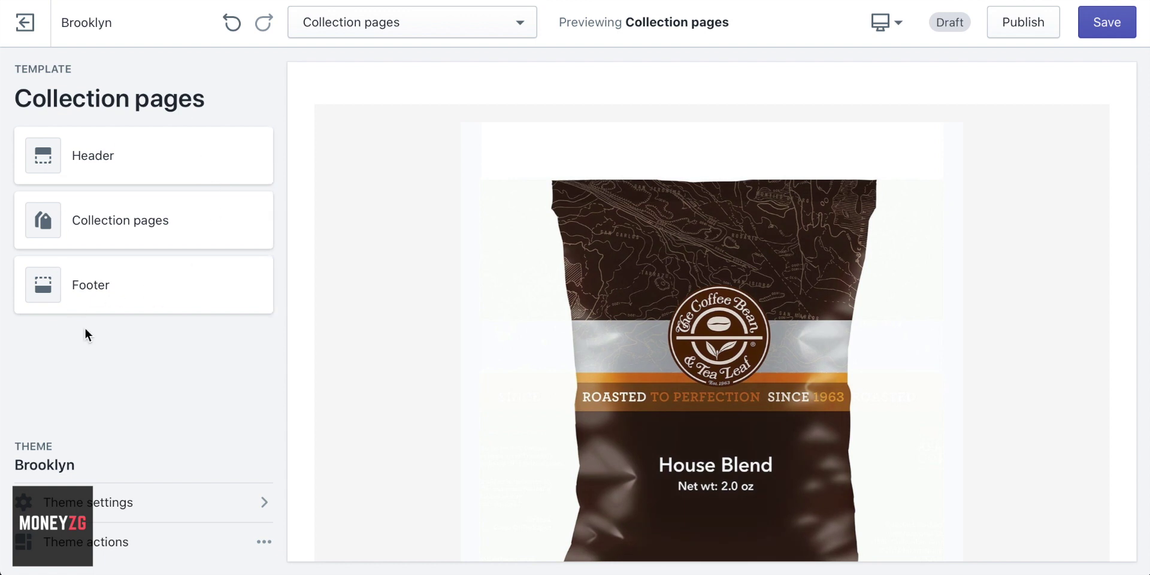
{"action": "left_click", "coordinate": [108, 207]}
{"action": "left_click", "coordinate": [34, 87]}
- Examine the Catalog page's product listing and footer in the preview and return to the start of the page
{"action": "scroll", "coordinate": [757, 308], "scroll_direction": "down", "scroll_amount": 5}
{"action": "scroll", "coordinate": [569, 316], "scroll_direction": "up", "scroll_amount": 2}
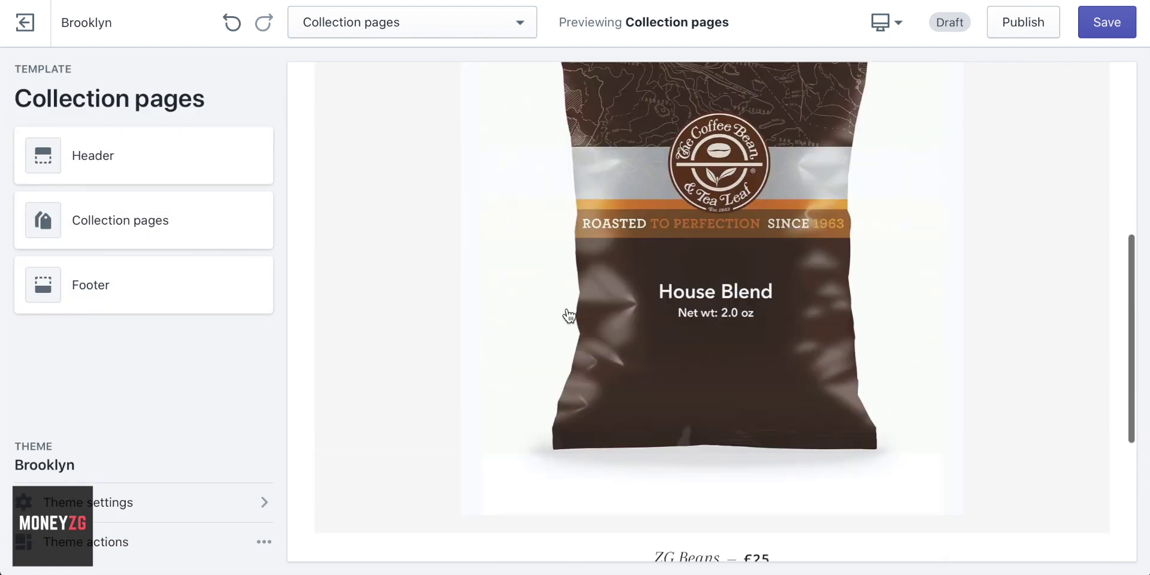
{"action": "scroll", "coordinate": [569, 316], "scroll_direction": "up", "scroll_amount": 3}
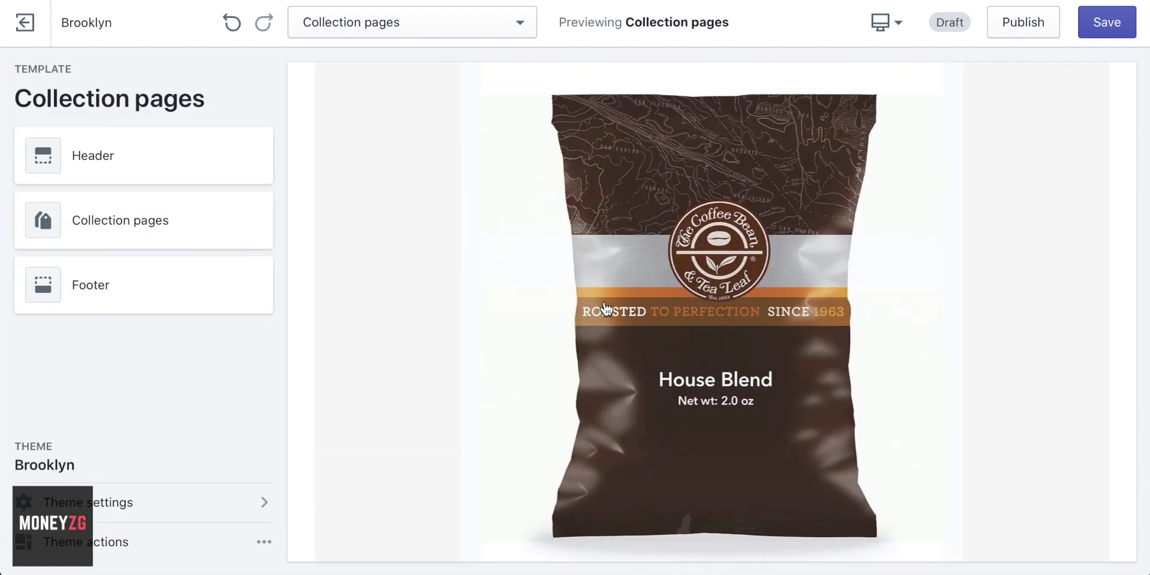
{"action": "scroll", "coordinate": [684, 273], "scroll_direction": "down", "scroll_amount": 3}
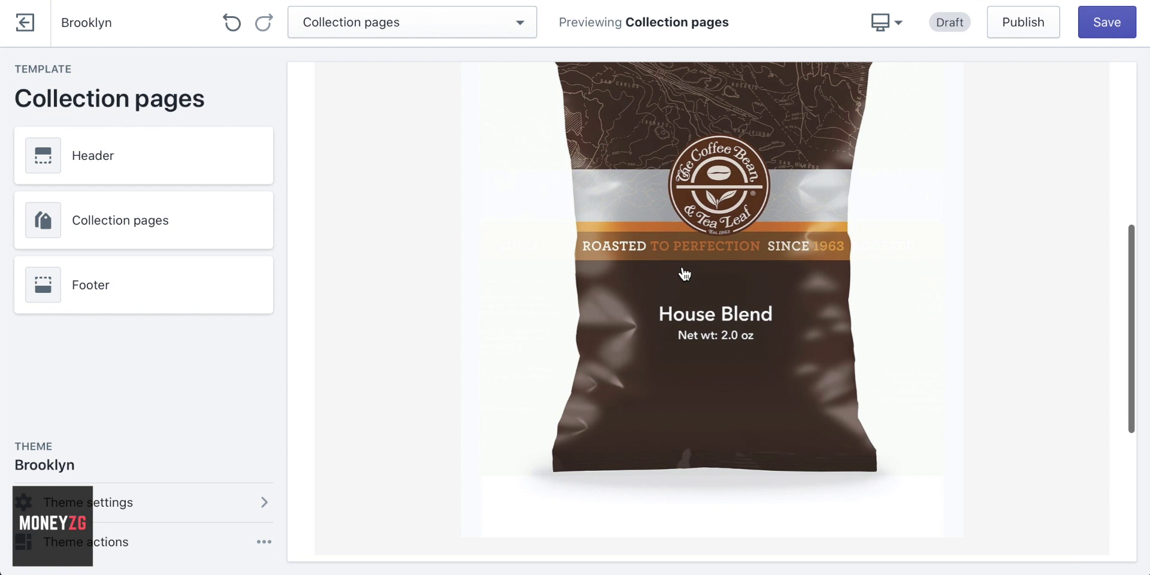
{"action": "scroll", "coordinate": [569, 267], "scroll_direction": "up", "scroll_amount": 5}
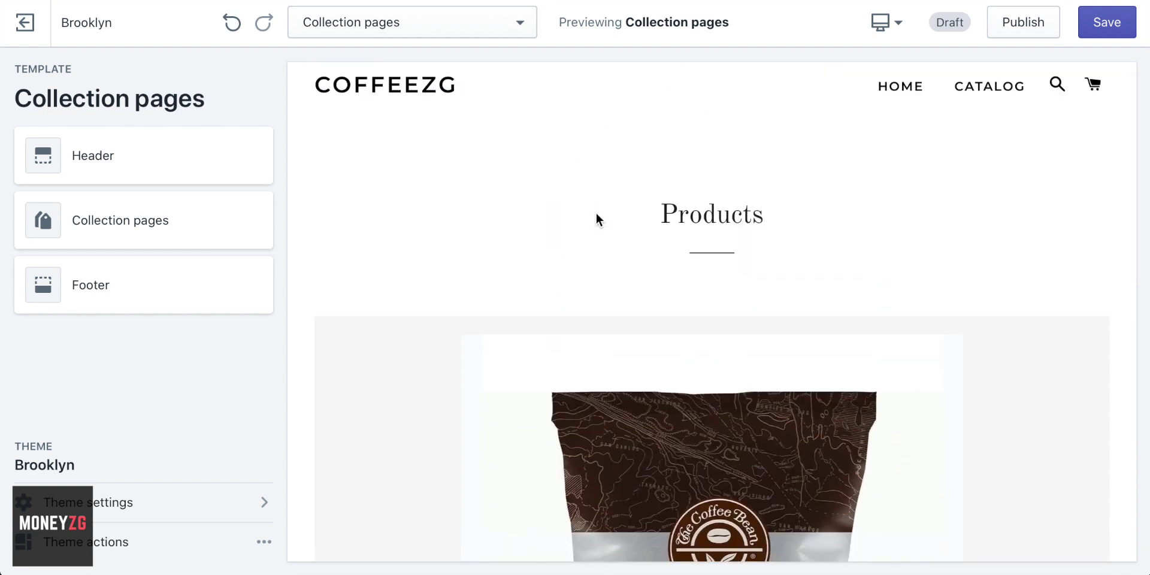
{"action": "scroll", "coordinate": [596, 219], "scroll_direction": "down", "scroll_amount": 5}
{"action": "scroll", "coordinate": [597, 219], "scroll_direction": "down", "scroll_amount": 4}
{"action": "scroll", "coordinate": [596, 221], "scroll_direction": "up", "scroll_amount": 7}
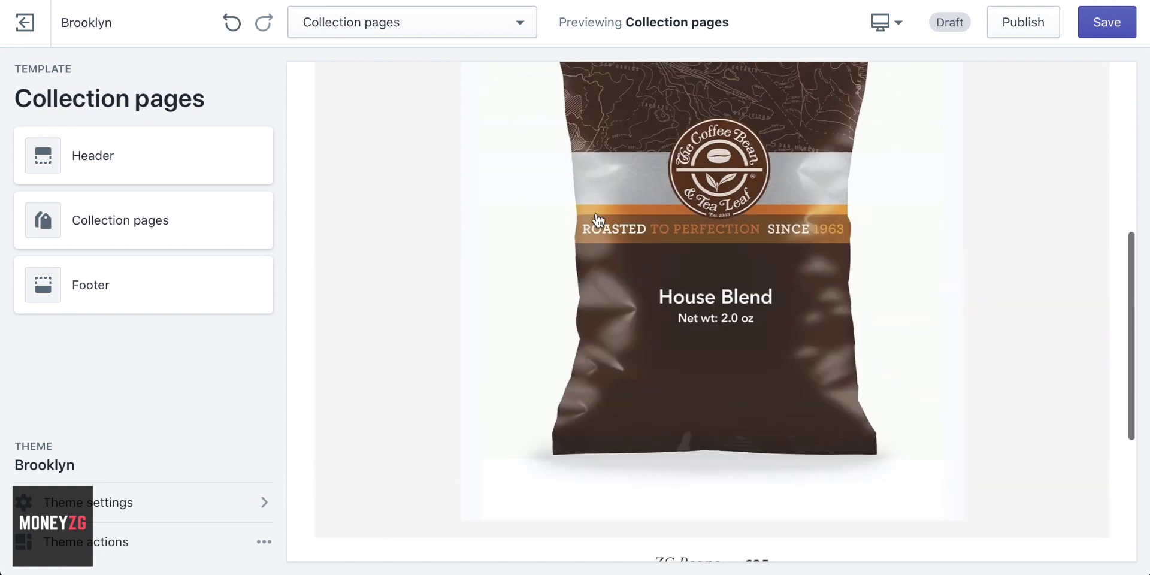
{"action": "scroll", "coordinate": [598, 220], "scroll_direction": "down", "scroll_amount": 5}
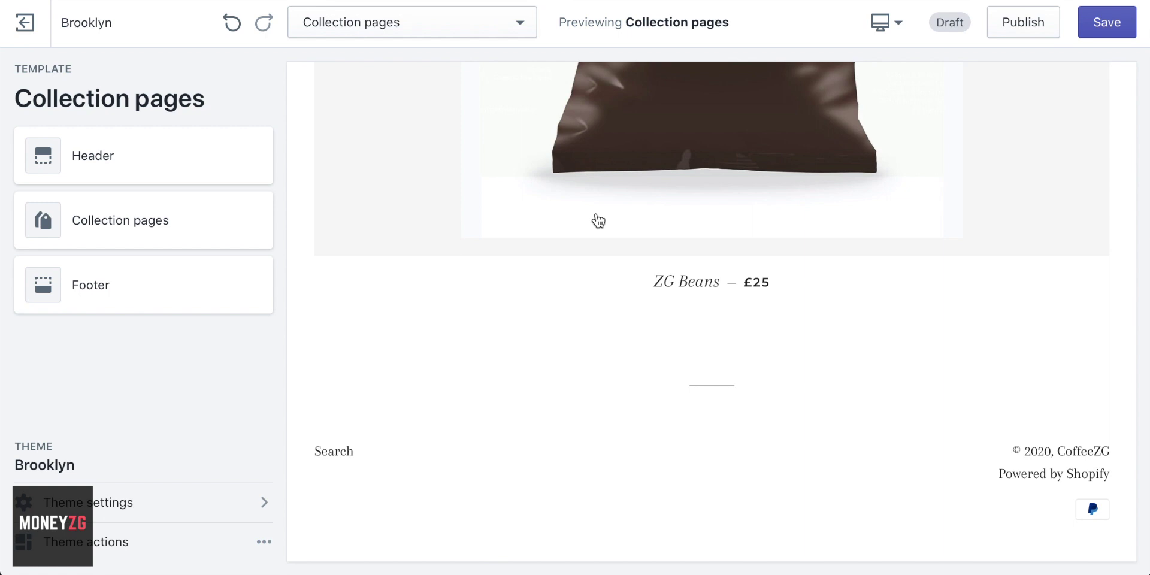
{"action": "scroll", "coordinate": [533, 288], "scroll_direction": "up", "scroll_amount": 10}
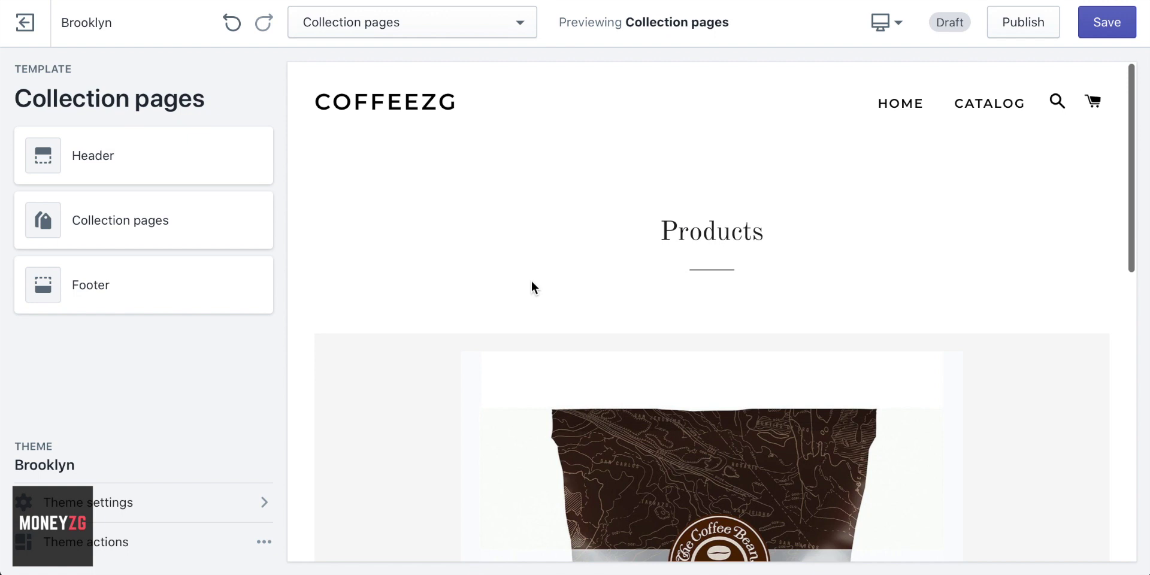
- Review the Header section's settings down to the announcement bar options and return to the section list
{"action": "left_click", "coordinate": [122, 153]}
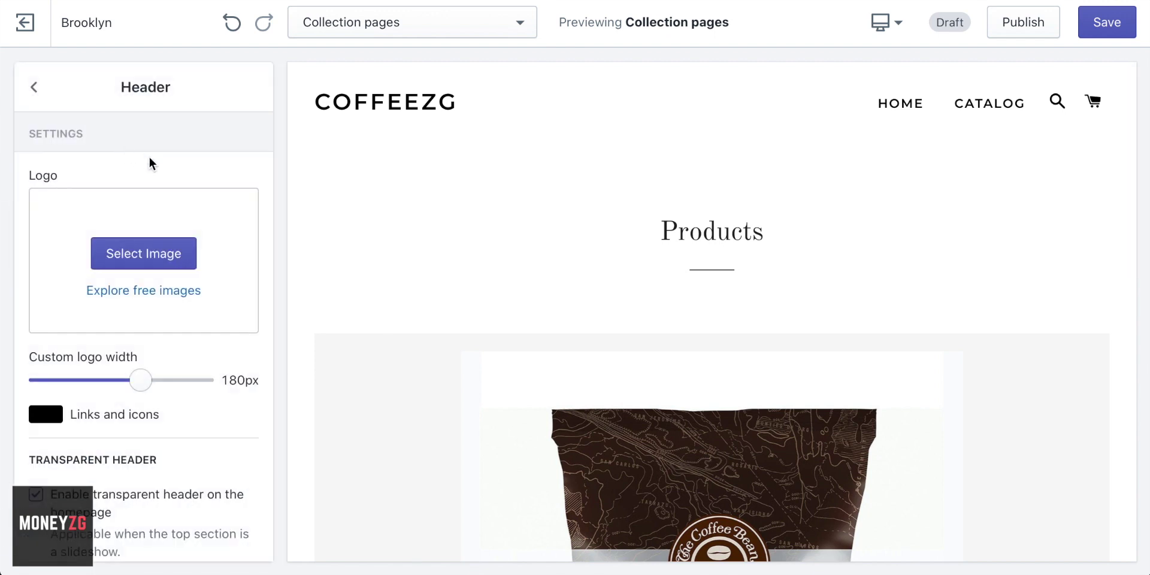
{"action": "scroll", "coordinate": [243, 254], "scroll_direction": "down", "scroll_amount": 10}
{"action": "scroll", "coordinate": [244, 256], "scroll_direction": "down", "scroll_amount": 8}
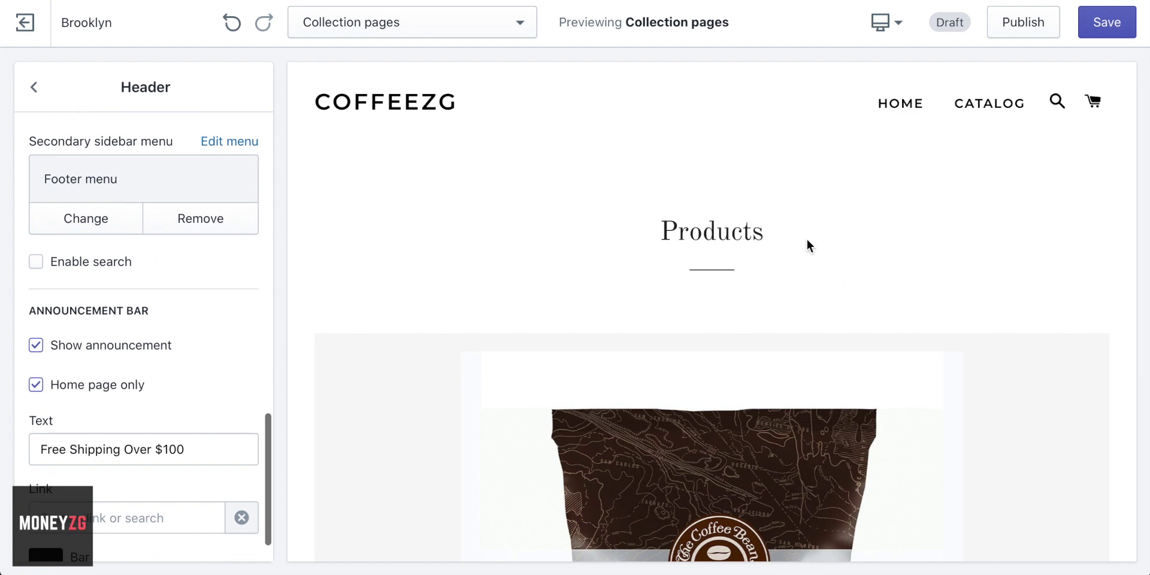
{"action": "scroll", "coordinate": [196, 336], "scroll_direction": "down", "scroll_amount": 1}
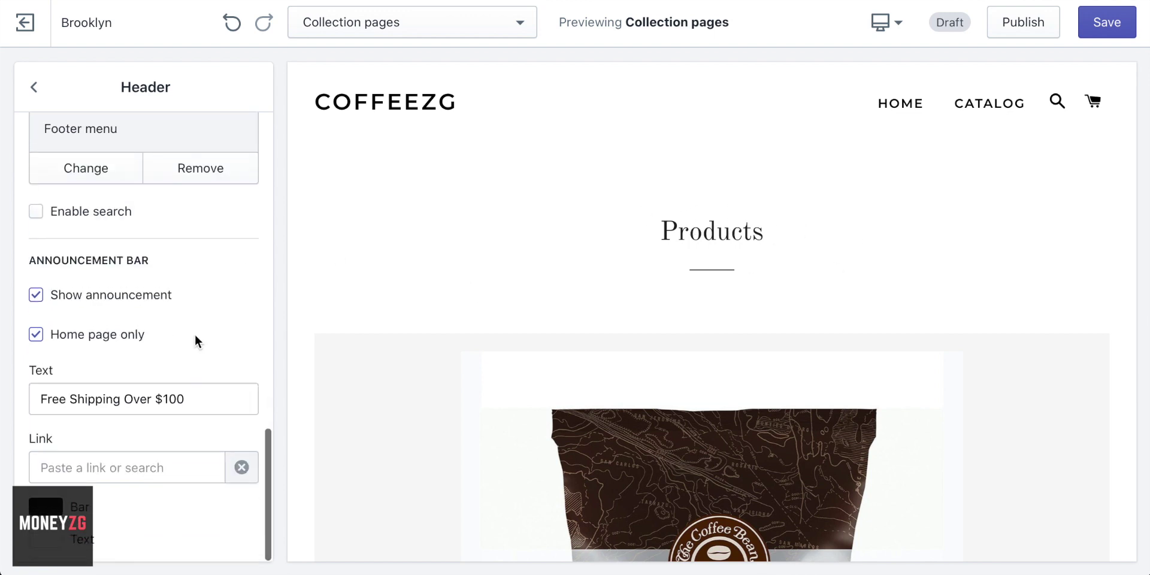
{"action": "left_click", "coordinate": [34, 88]}
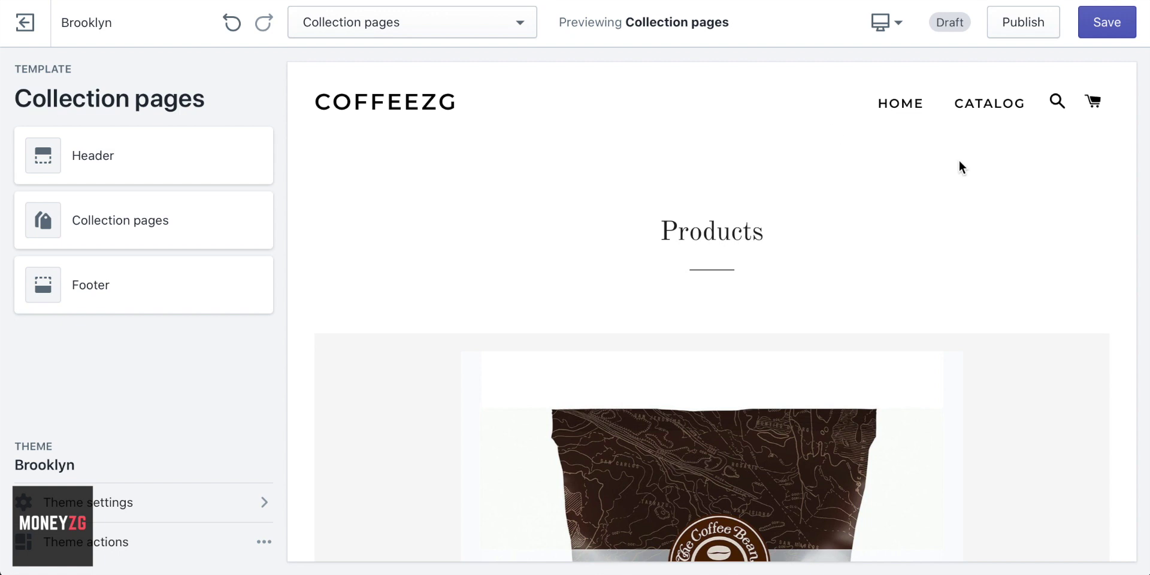
- Save the Brooklyn theme's changes and exit the theme editor
{"action": "left_click", "coordinate": [1118, 30]}
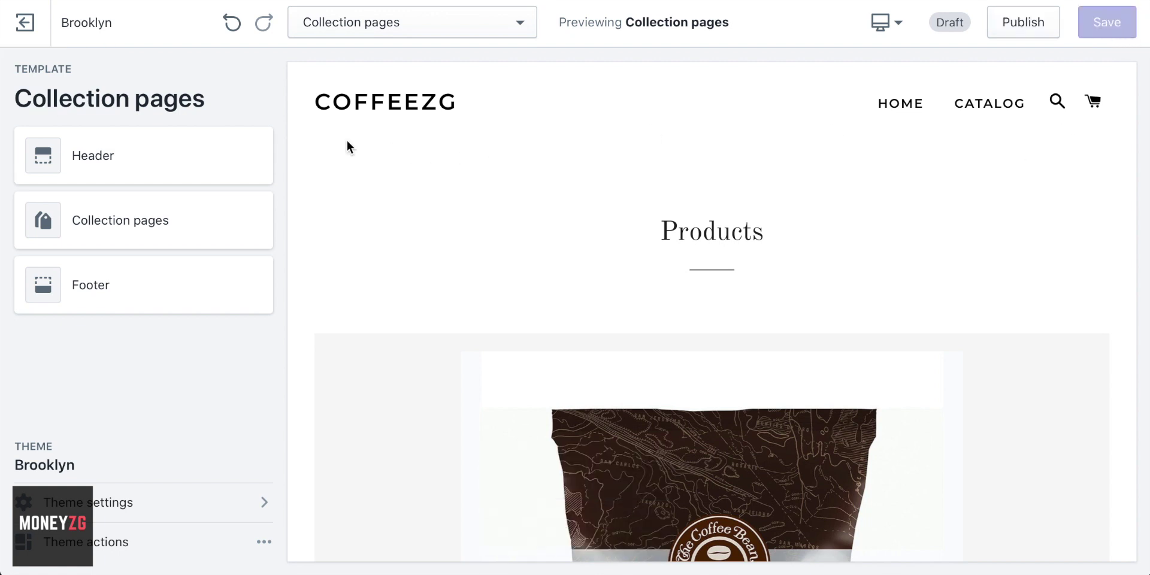
{"action": "left_click", "coordinate": [26, 24]}
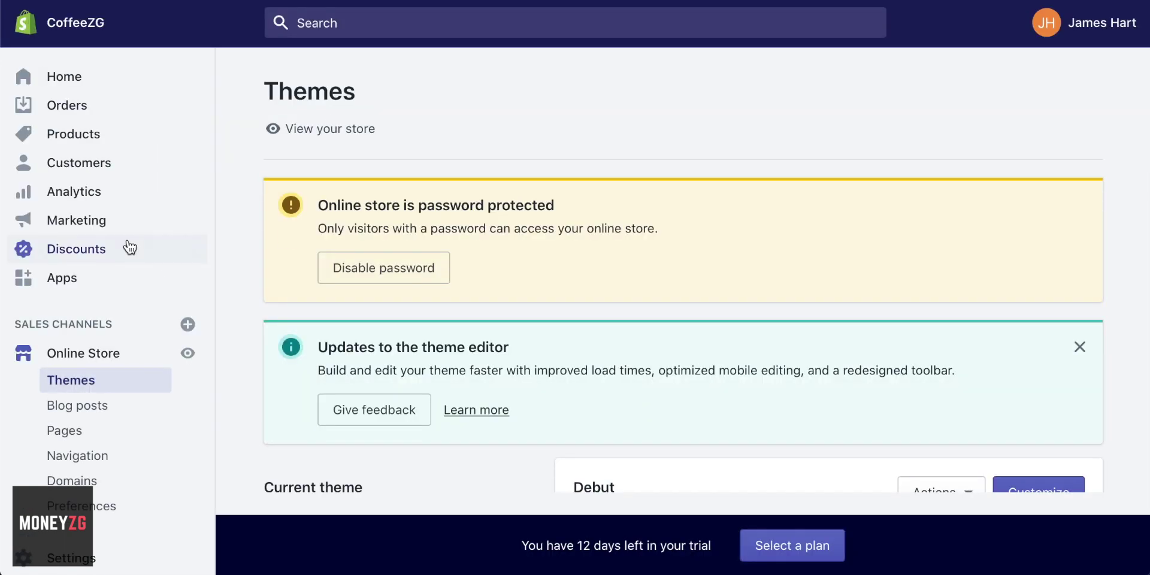
- Start a new product in the store's product list and title it "Bunch of Roses"
{"action": "left_click", "coordinate": [67, 136]}
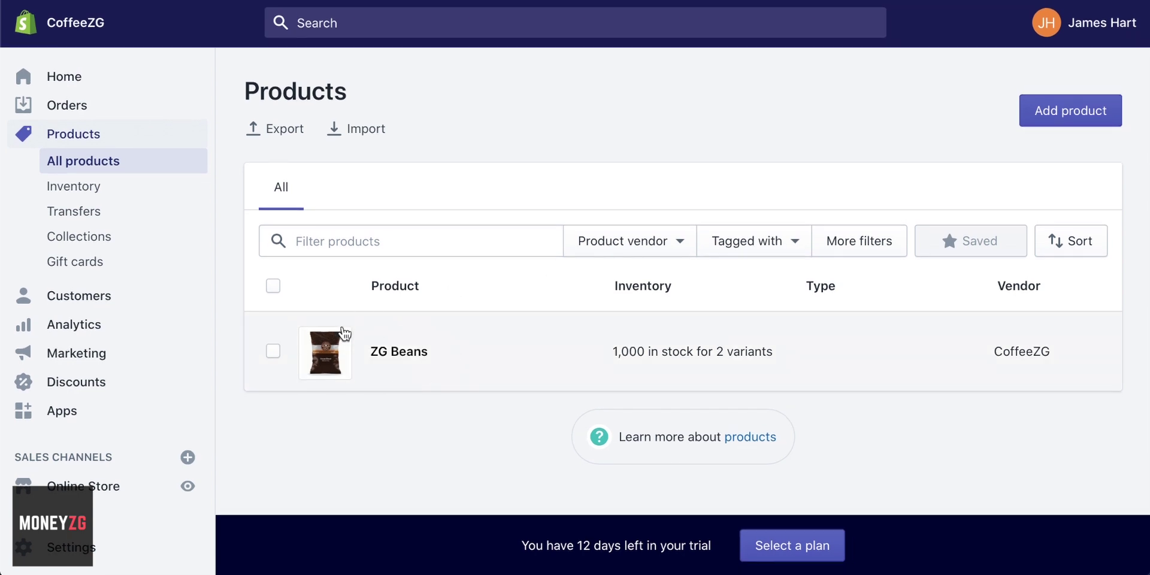
{"action": "left_click", "coordinate": [1057, 112]}
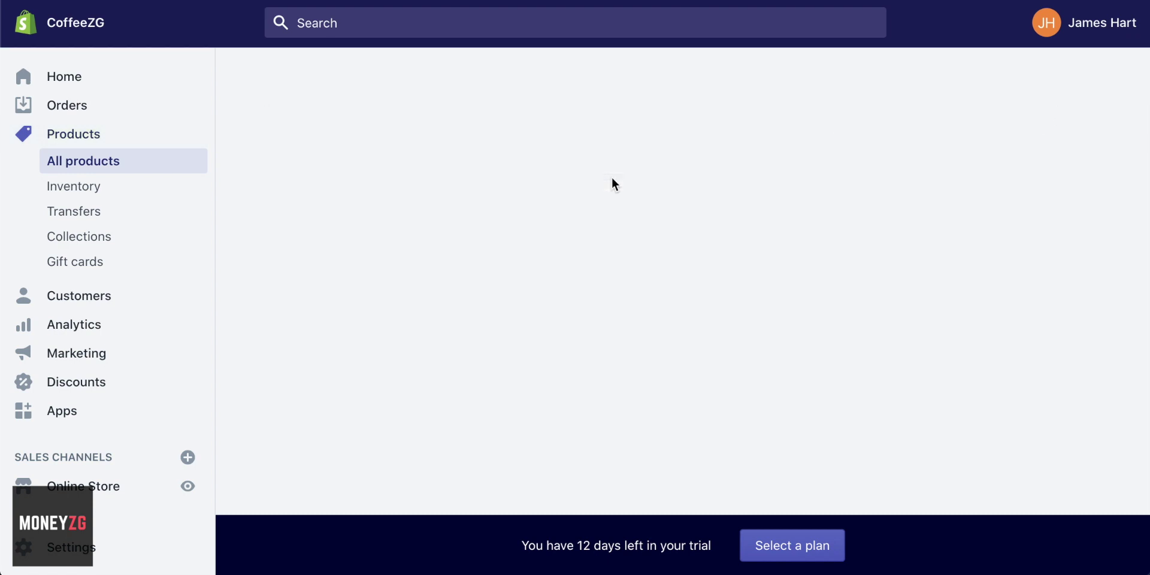
{"action": "scroll", "coordinate": [488, 150], "scroll_direction": "down", "scroll_amount": 2}
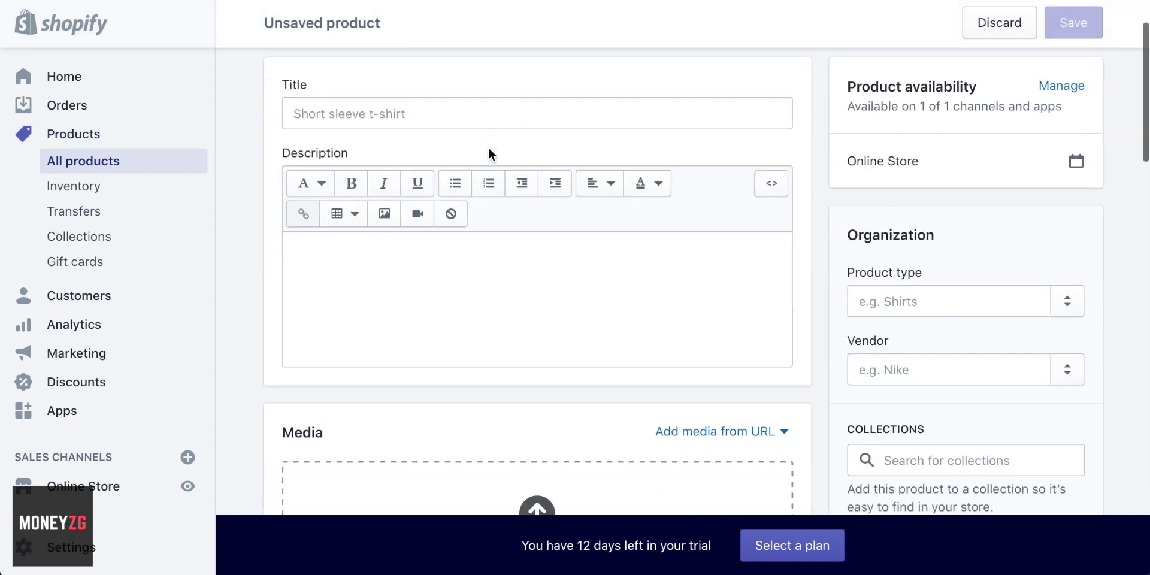
{"action": "scroll", "coordinate": [489, 154], "scroll_direction": "up", "scroll_amount": 1}
{"action": "left_click", "coordinate": [390, 140]}
{"action": "type", "text": "B"}
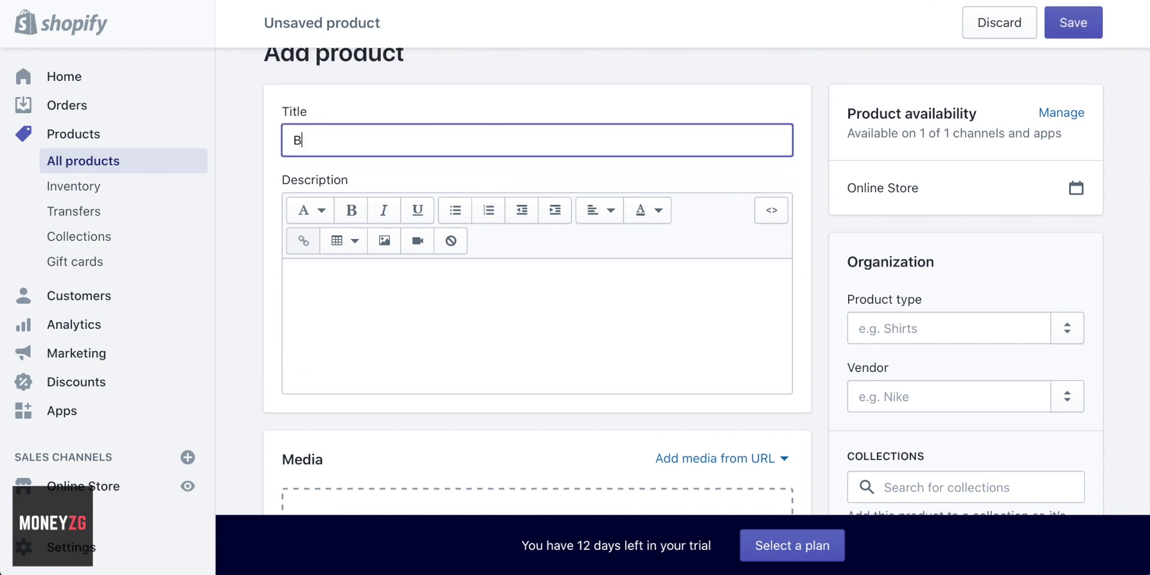
{"action": "type", "text": "unch of Roses"}
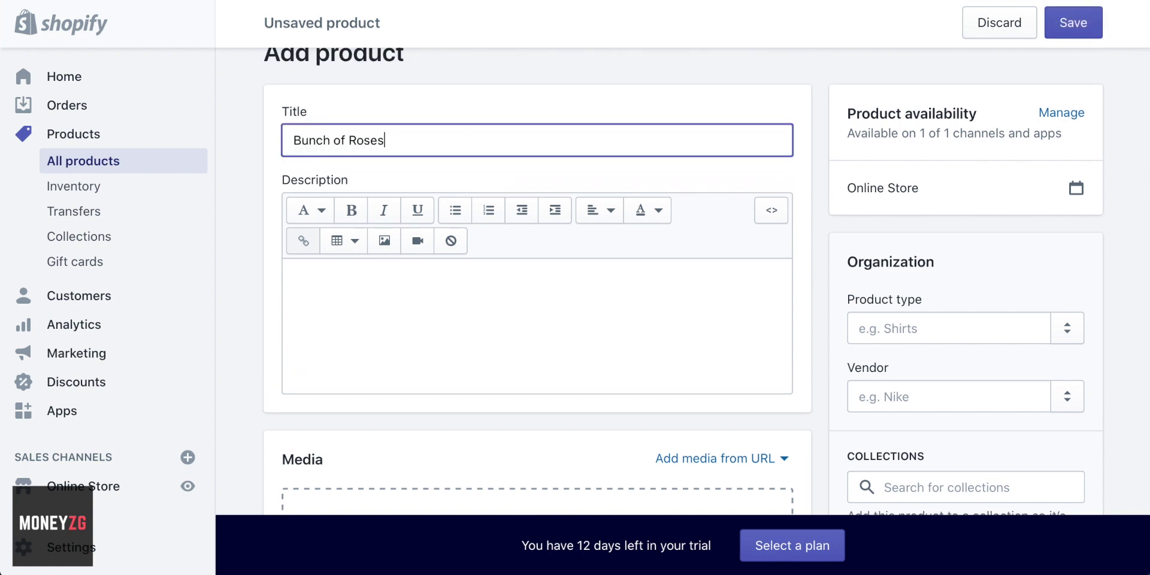
- Enter the product description "It's a bunch of roses, duh."
{"action": "scroll", "coordinate": [387, 272], "scroll_direction": "down", "scroll_amount": 1}
{"action": "left_click", "coordinate": [386, 271]}
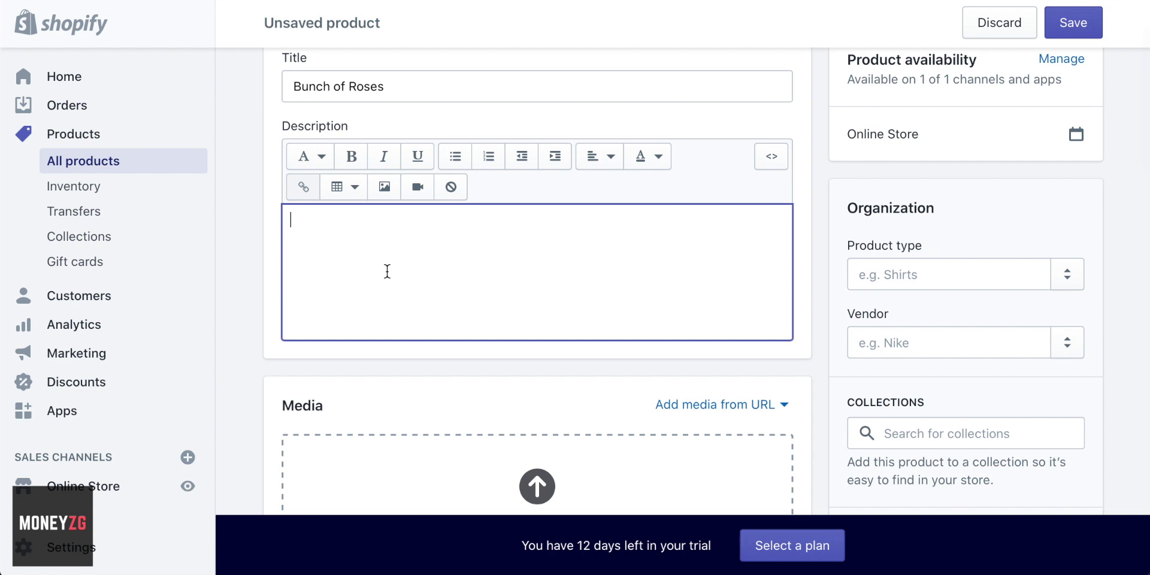
{"action": "type", "text": "It's a bunch of roses, duh."}
- Add the bouquet photo pexels-secret-garden-...1147.jpg from the florist folder to the product's media
{"action": "scroll", "coordinate": [426, 244], "scroll_direction": "down", "scroll_amount": 1}
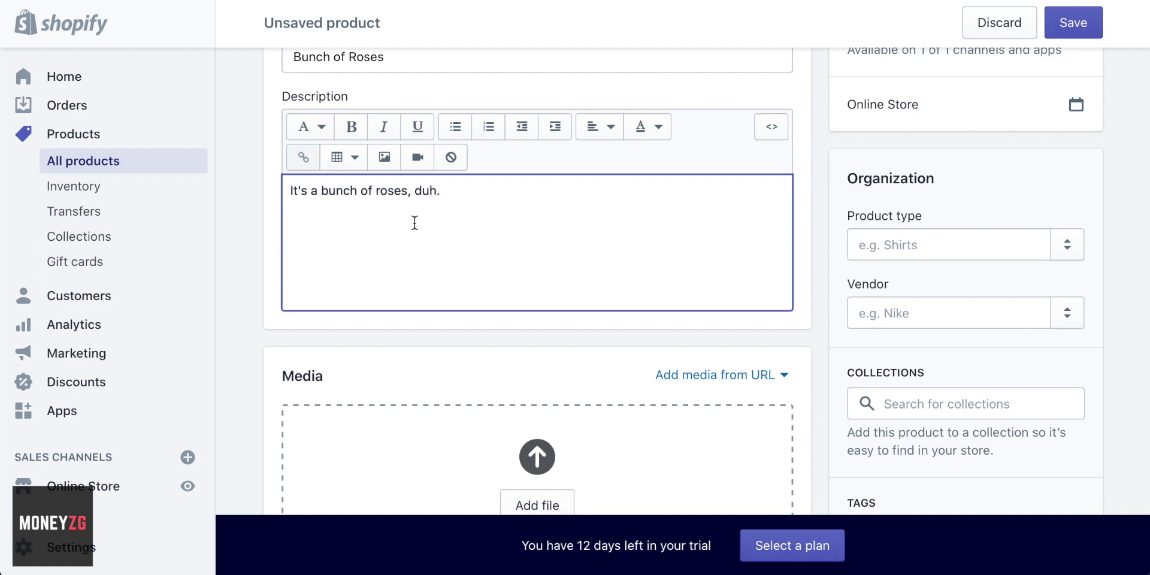
{"action": "scroll", "coordinate": [413, 223], "scroll_direction": "down", "scroll_amount": 1}
{"action": "scroll", "coordinate": [387, 209], "scroll_direction": "down", "scroll_amount": 1}
{"action": "scroll", "coordinate": [387, 209], "scroll_direction": "down", "scroll_amount": 2}
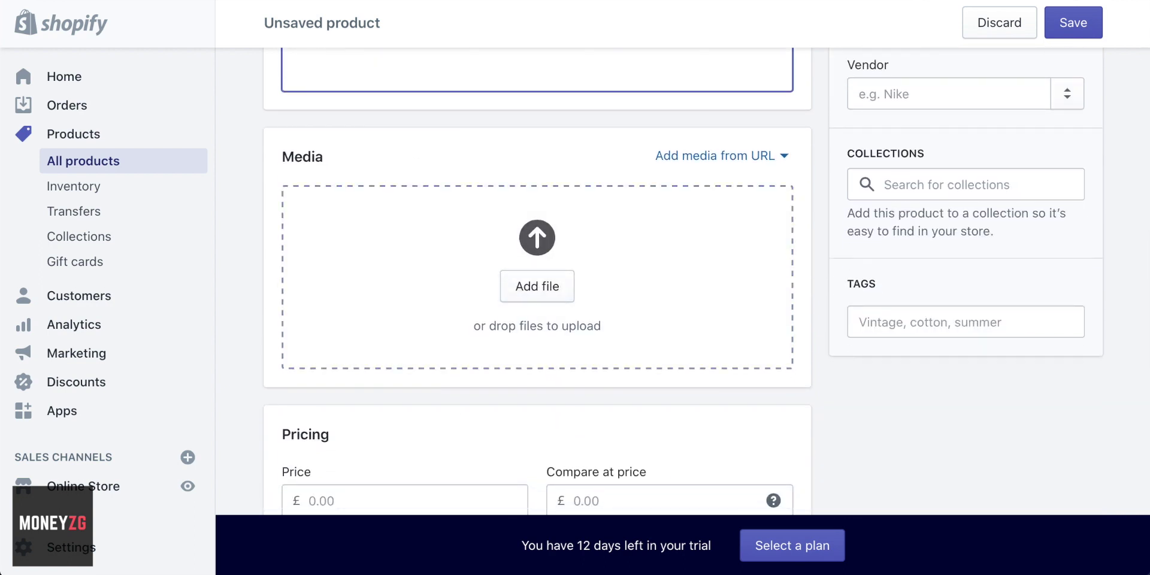
{"action": "left_click_drag", "start_coordinate": [1130, 265], "coordinate": [1130, 185]}
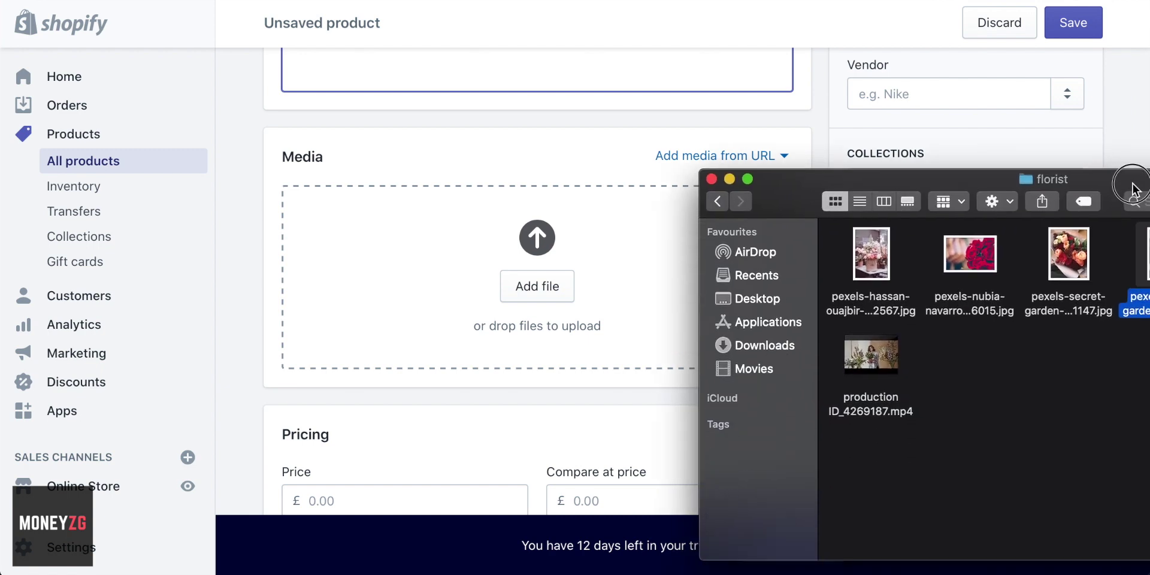
{"action": "left_click", "coordinate": [1084, 260]}
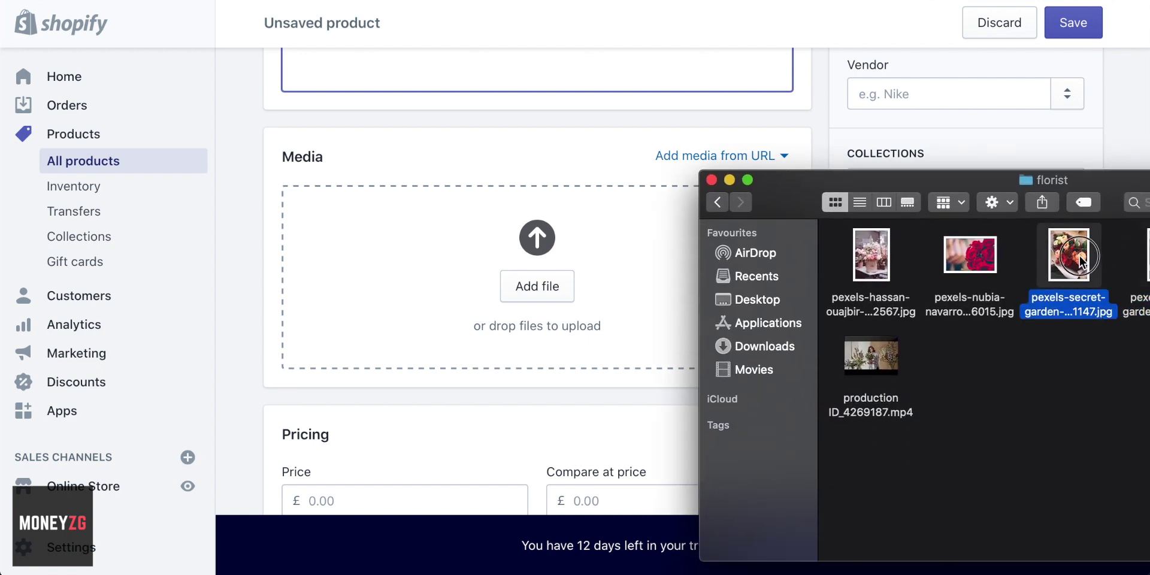
{"action": "left_click_drag", "start_coordinate": [864, 243], "coordinate": [405, 256]}
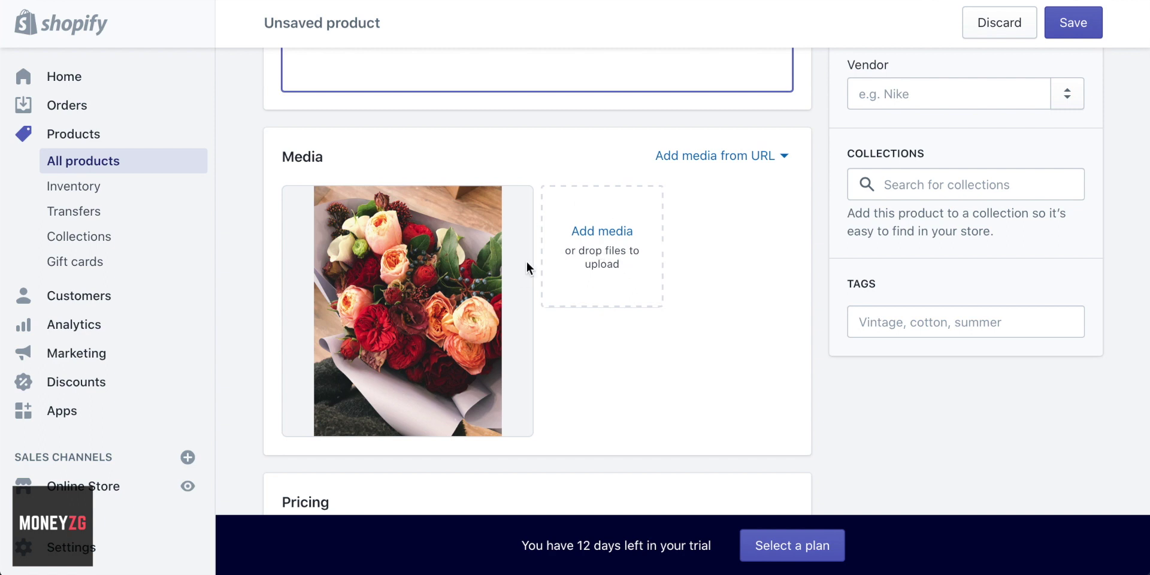
- Set the product's price to £30 and its cost per item to £17
{"action": "scroll", "coordinate": [526, 264], "scroll_direction": "down", "scroll_amount": 3}
{"action": "scroll", "coordinate": [527, 266], "scroll_direction": "down", "scroll_amount": 5}
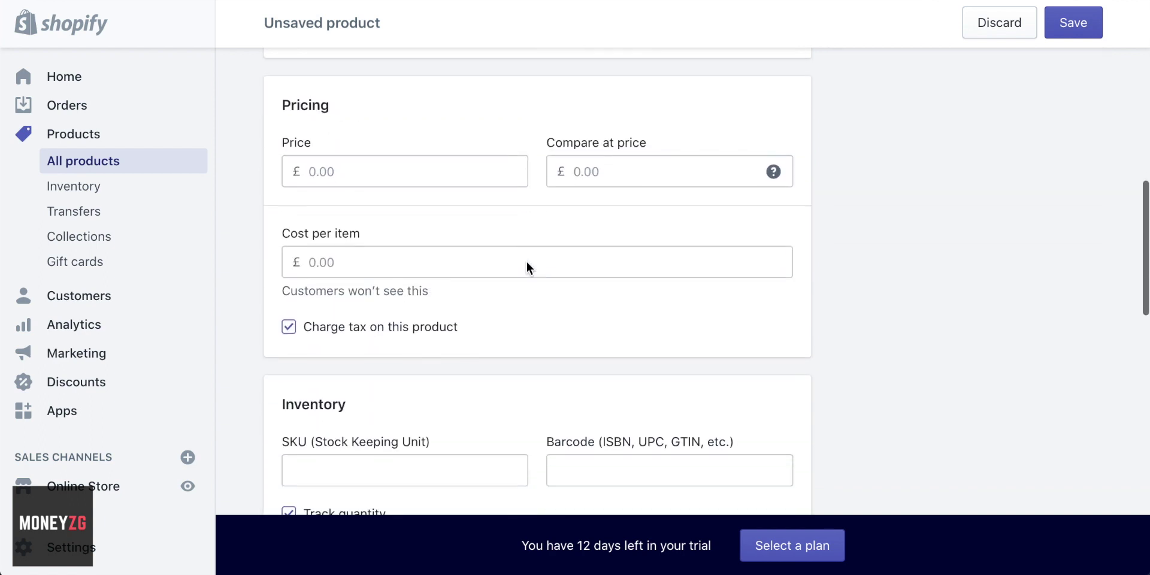
{"action": "left_click", "coordinate": [365, 173]}
{"action": "type", "text": "30"}
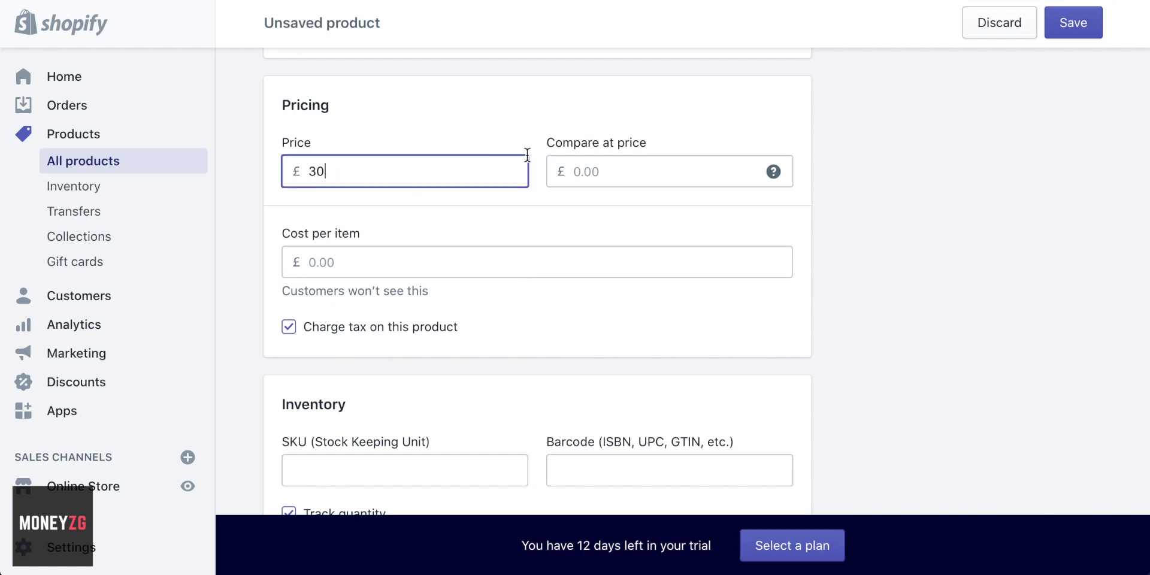
{"action": "left_click", "coordinate": [357, 256]}
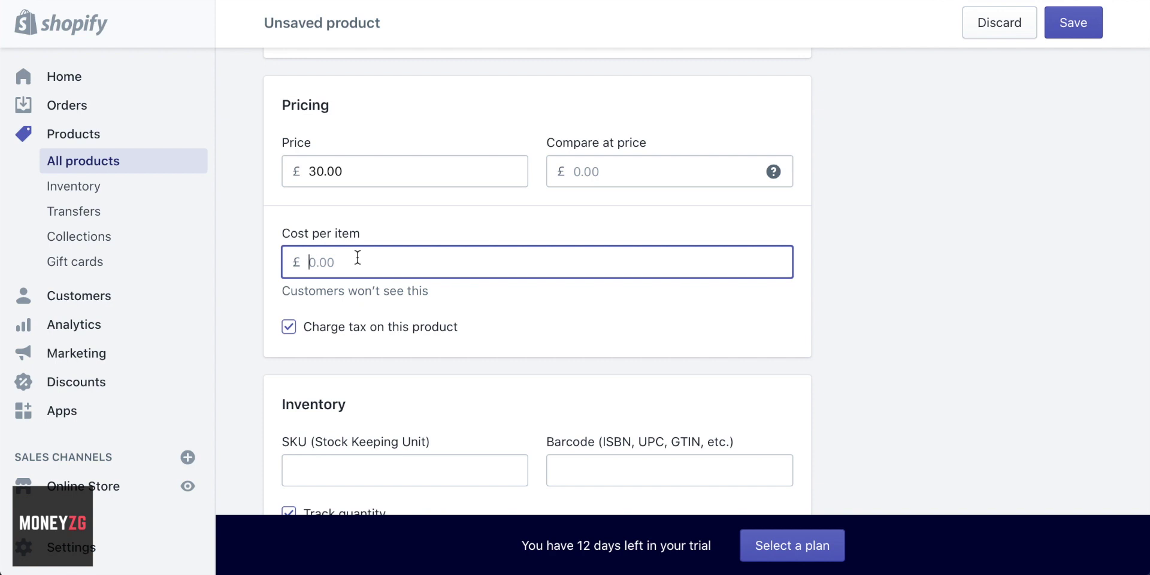
{"action": "type", "text": "17"}
- Turn off charging tax on this product and check the cost per item with its margin and profit
{"action": "scroll", "coordinate": [415, 243], "scroll_direction": "down", "scroll_amount": 2}
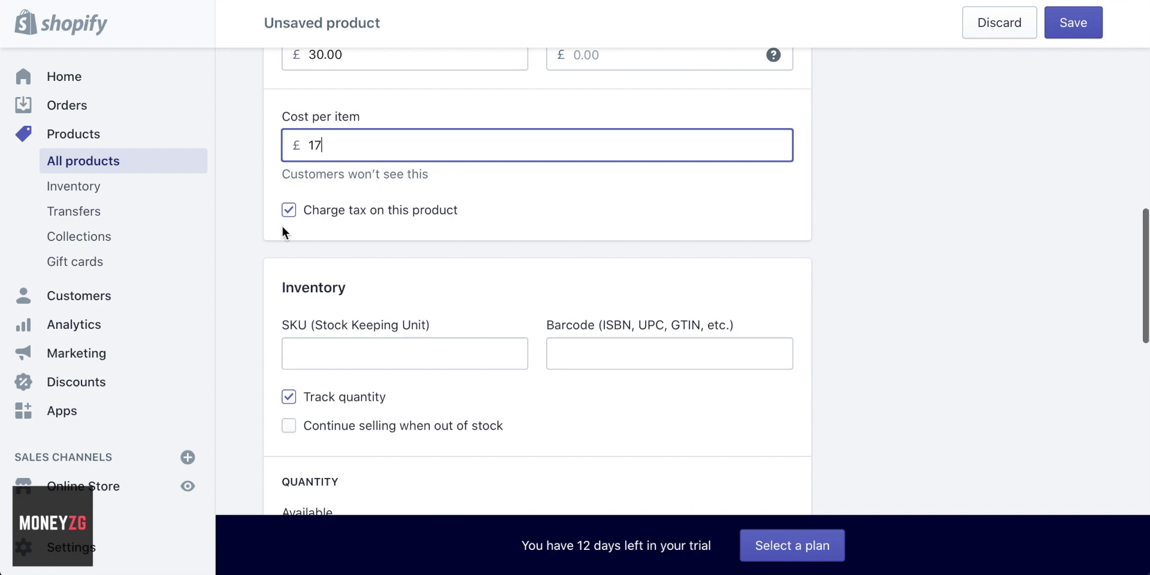
{"action": "scroll", "coordinate": [286, 226], "scroll_direction": "up", "scroll_amount": 1}
{"action": "left_click", "coordinate": [329, 289]}
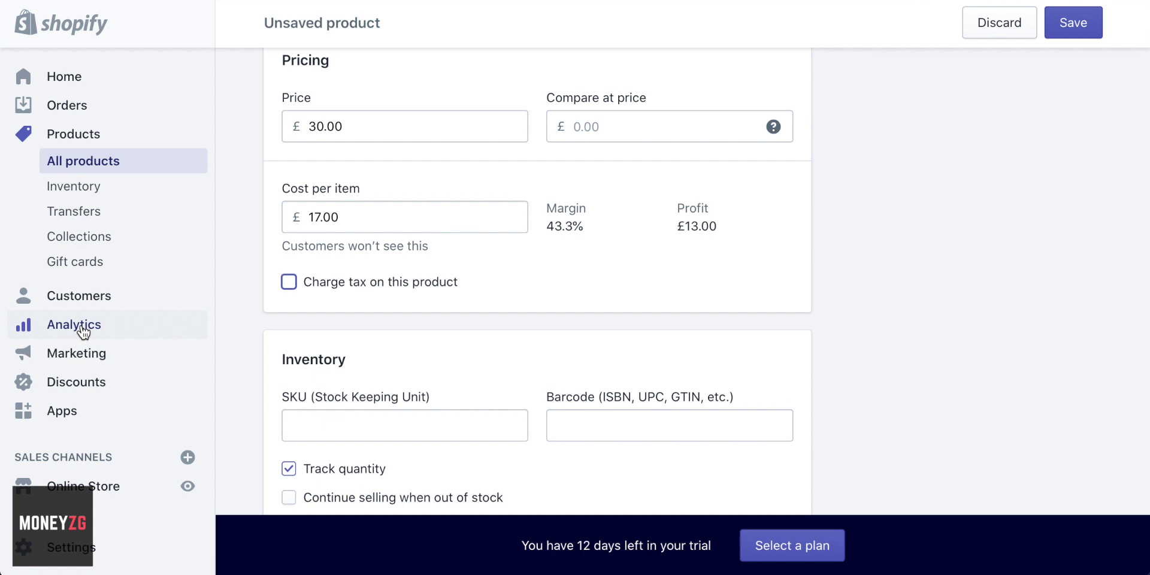
{"action": "double_click", "coordinate": [355, 216]}
{"action": "left_click", "coordinate": [369, 214]}
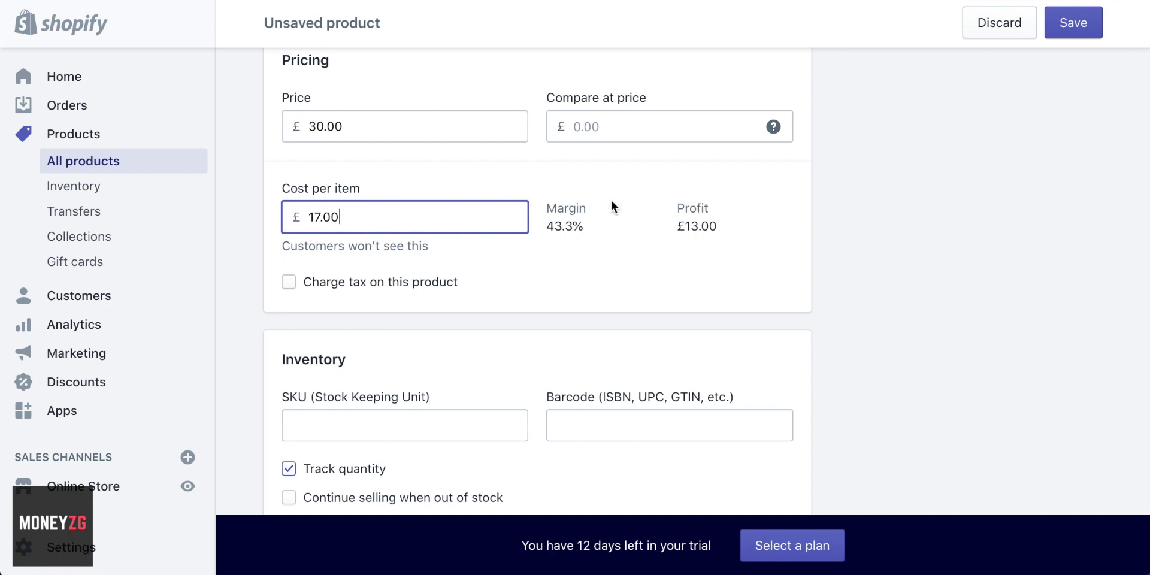
- Examine the Inventory section's SKU and Barcode fields, leaving both empty
{"action": "scroll", "coordinate": [614, 206], "scroll_direction": "down", "scroll_amount": 4}
{"action": "scroll", "coordinate": [611, 198], "scroll_direction": "down", "scroll_amount": 1}
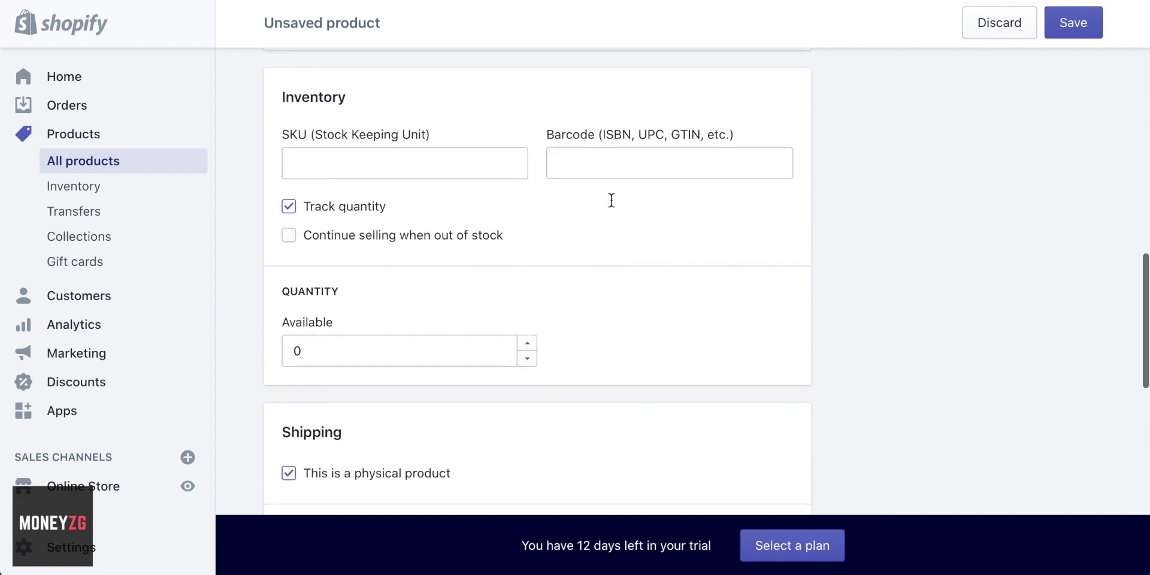
{"action": "left_click", "coordinate": [341, 163]}
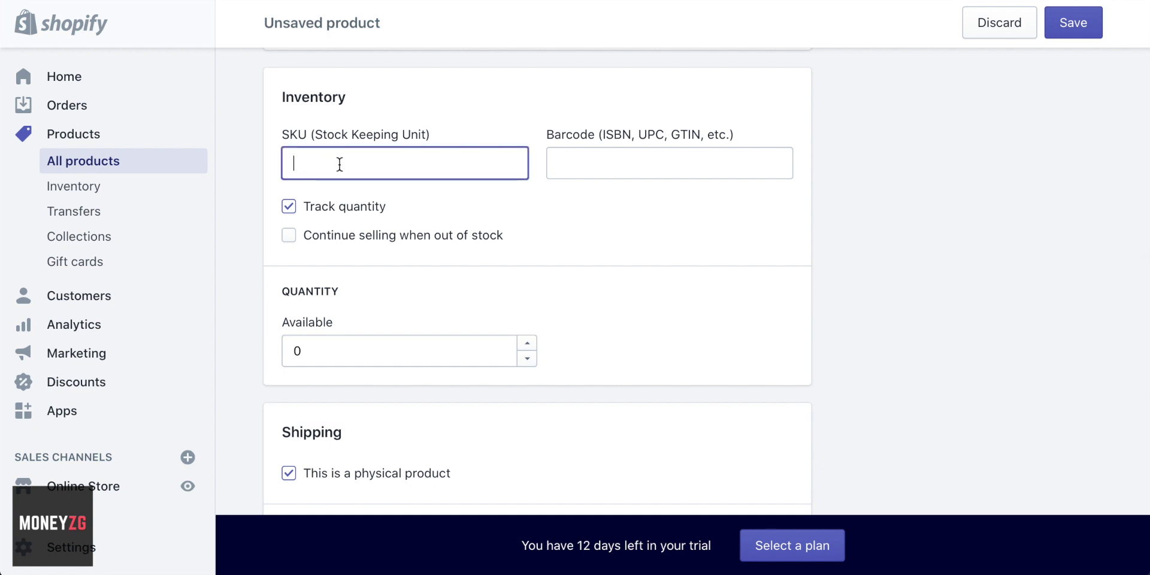
{"action": "left_click", "coordinate": [638, 170]}
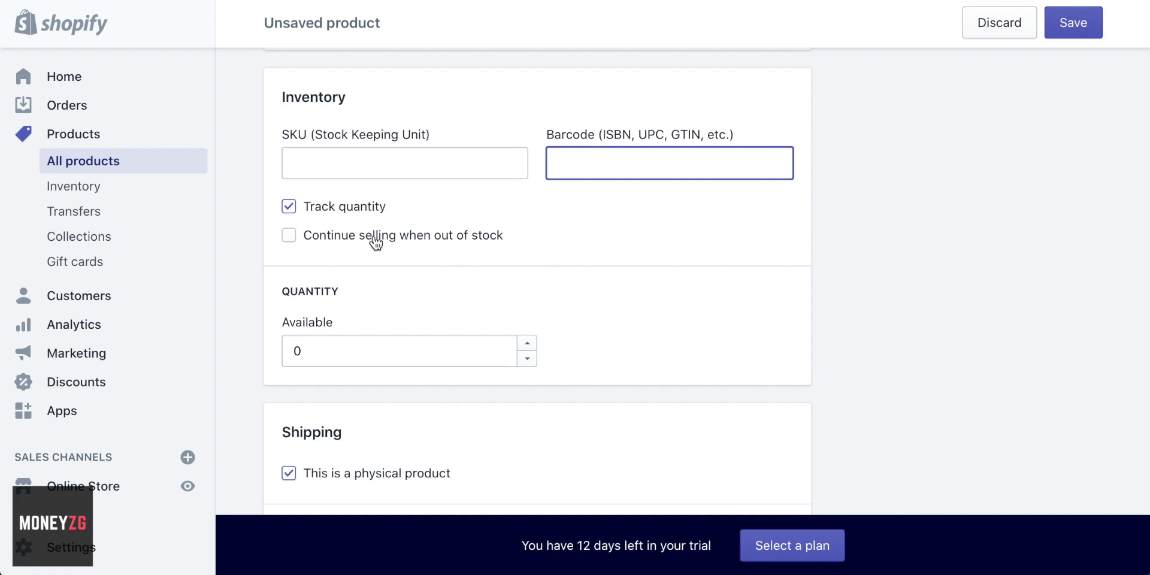
{"action": "mouse_move", "coordinate": [561, 137]}
{"action": "left_mouse_down"}
{"action": "mouse_move", "coordinate": [717, 134]}
{"action": "mouse_move", "coordinate": [551, 136]}
{"action": "mouse_move", "coordinate": [578, 138]}
{"action": "left_mouse_up"}
{"action": "left_click", "coordinate": [461, 157]}
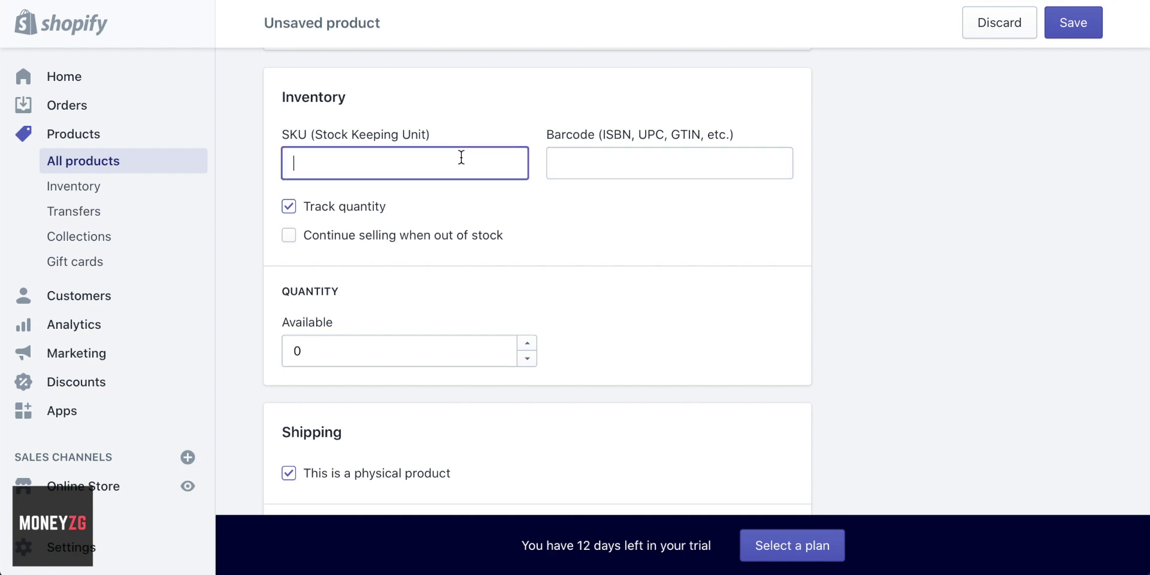
{"action": "left_click", "coordinate": [585, 163]}
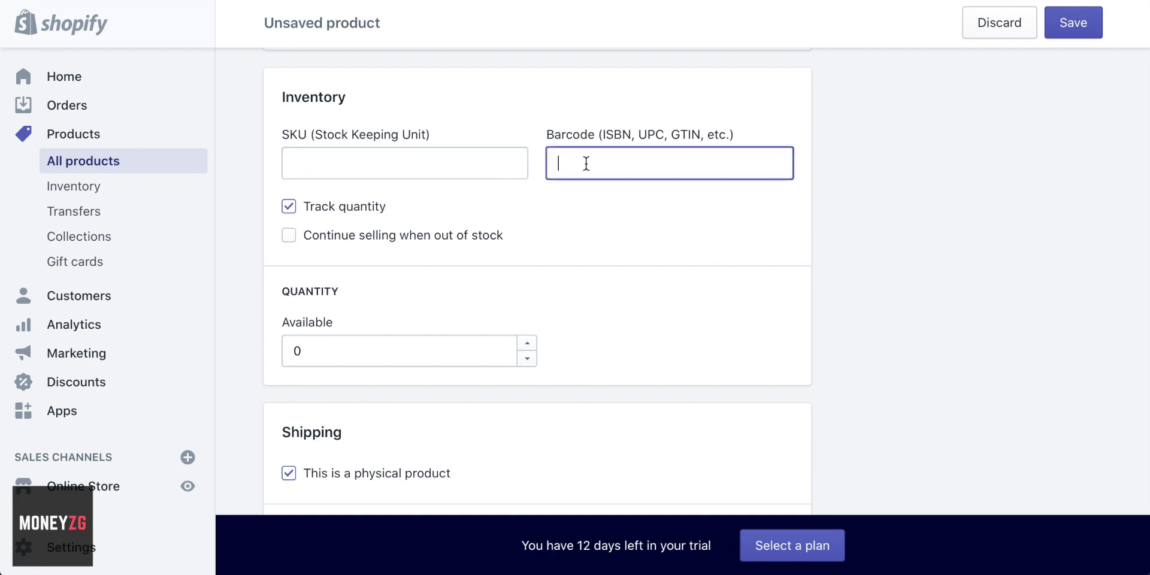
{"action": "left_click", "coordinate": [448, 168]}
{"action": "scroll", "coordinate": [532, 226], "scroll_direction": "up", "scroll_amount": 3}
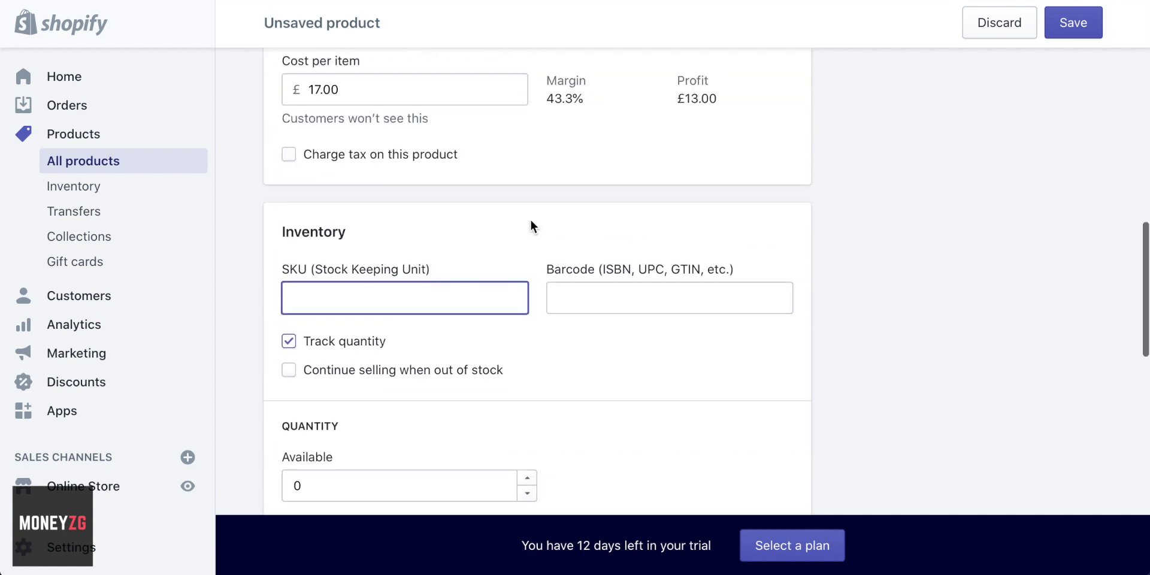
{"action": "scroll", "coordinate": [531, 226], "scroll_direction": "up", "scroll_amount": 3}
{"action": "scroll", "coordinate": [531, 226], "scroll_direction": "down", "scroll_amount": 5}
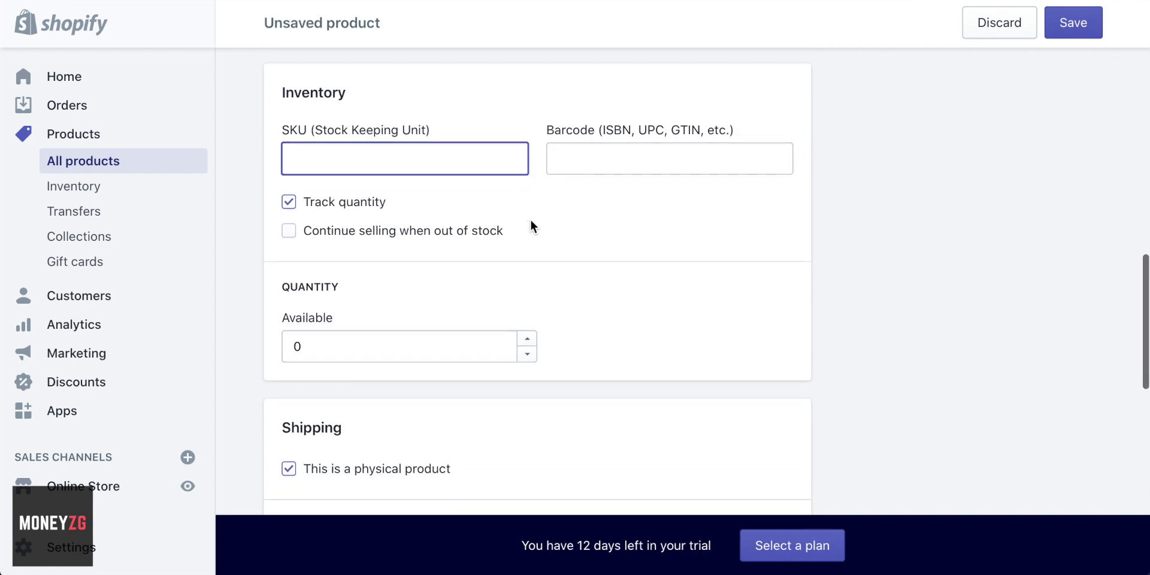
{"action": "scroll", "coordinate": [532, 226], "scroll_direction": "down", "scroll_amount": 1}
{"action": "left_click", "coordinate": [371, 122]}
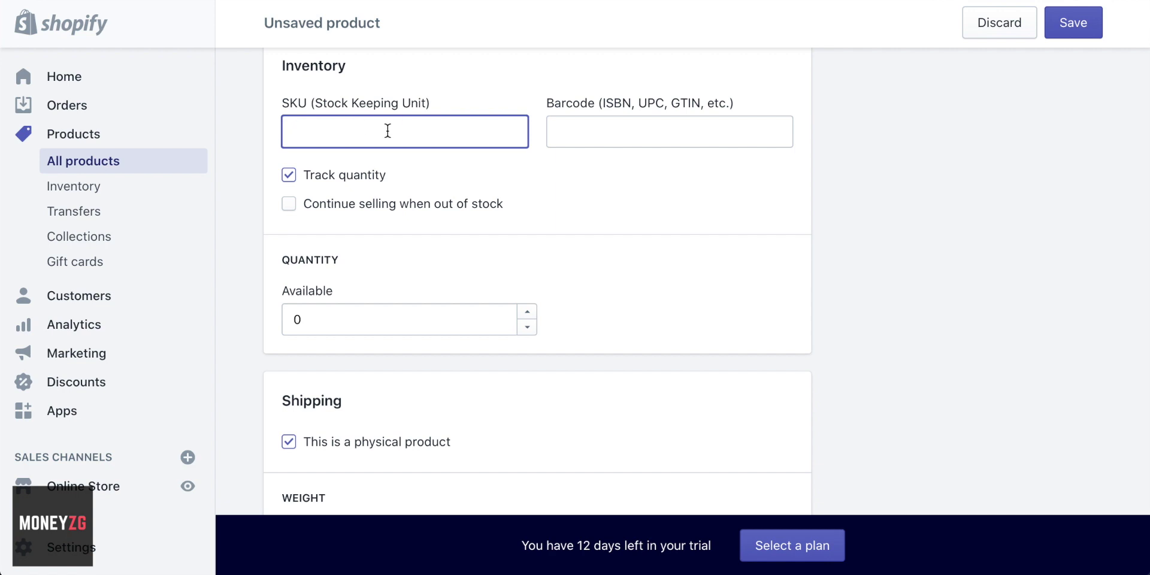
{"action": "scroll", "coordinate": [388, 131], "scroll_direction": "up", "scroll_amount": 1}
{"action": "left_click_drag", "start_coordinate": [542, 141], "coordinate": [606, 133]}
{"action": "left_click", "coordinate": [559, 141]}
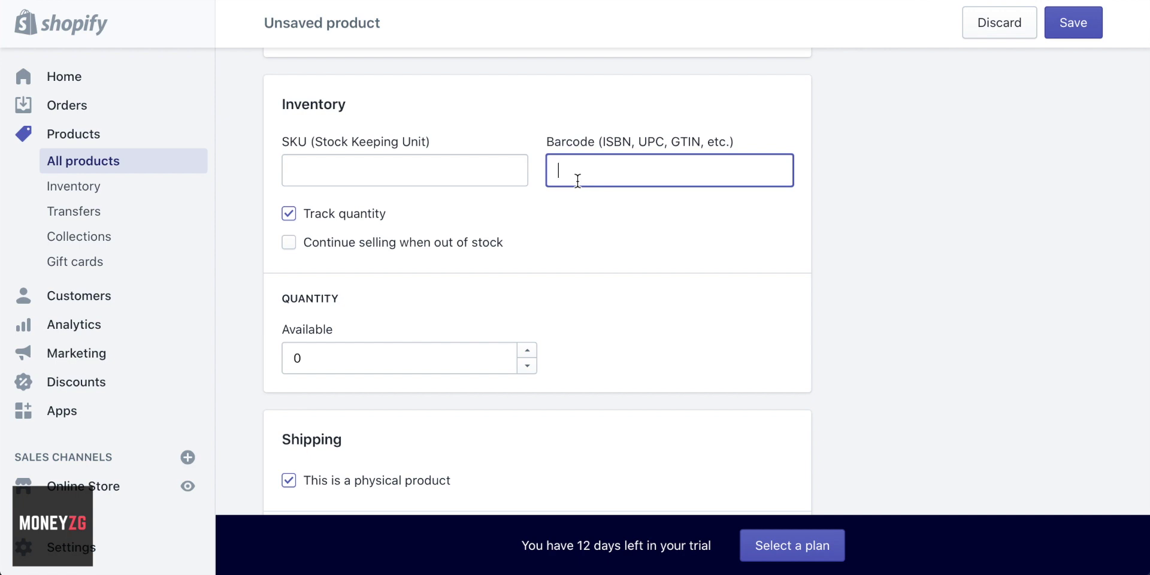
- Set the product's available quantity to 500
{"action": "scroll", "coordinate": [469, 177], "scroll_direction": "down", "scroll_amount": 2}
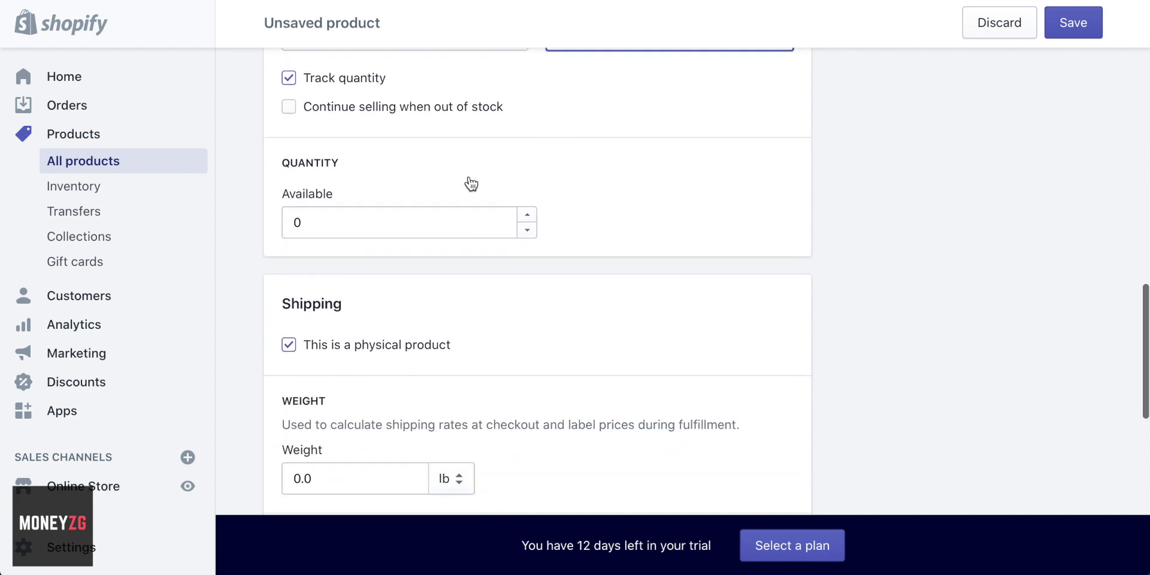
{"action": "left_click_drag", "start_coordinate": [341, 210], "coordinate": [182, 211]}
{"action": "type", "text": "500"}
- Set the product's shipping weight to 250 g, using grams as the weight unit
{"action": "scroll", "coordinate": [326, 213], "scroll_direction": "down", "scroll_amount": 3}
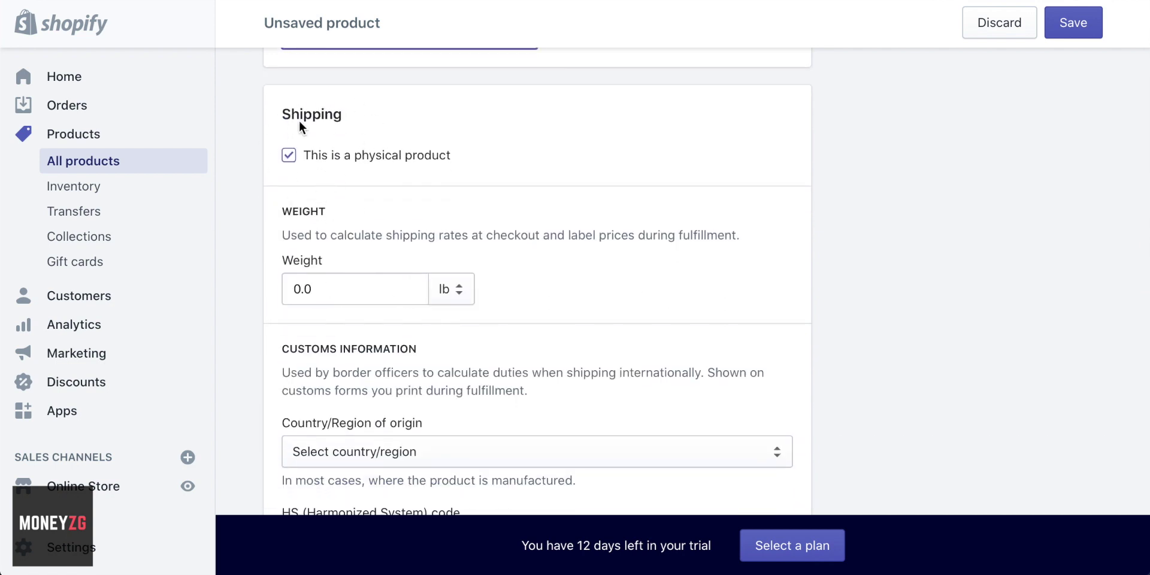
{"action": "scroll", "coordinate": [378, 174], "scroll_direction": "down", "scroll_amount": 1}
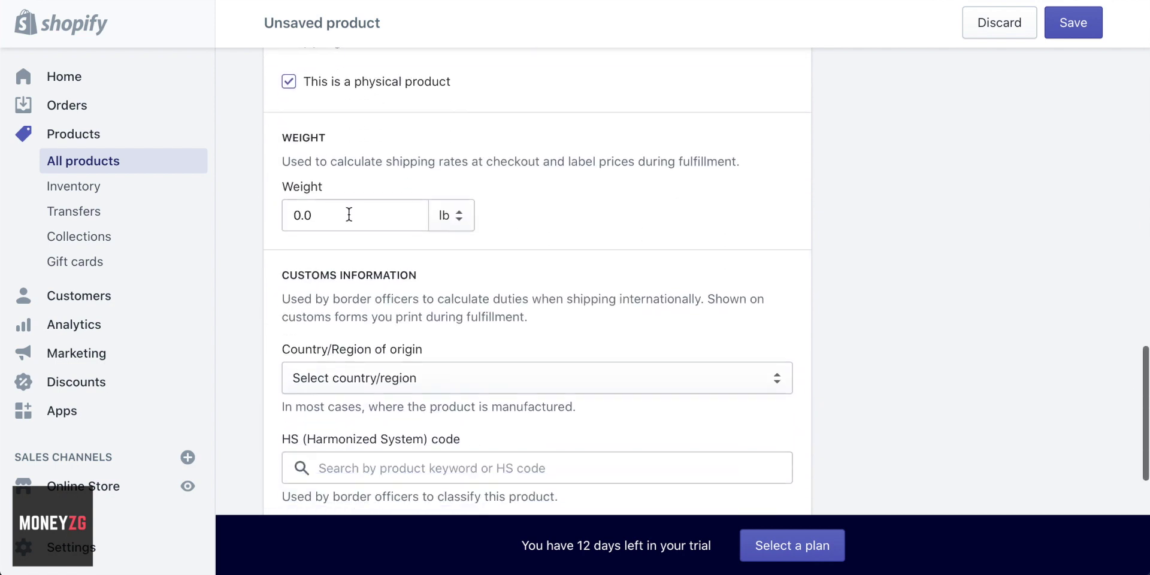
{"action": "scroll", "coordinate": [349, 214], "scroll_direction": "up", "scroll_amount": 1}
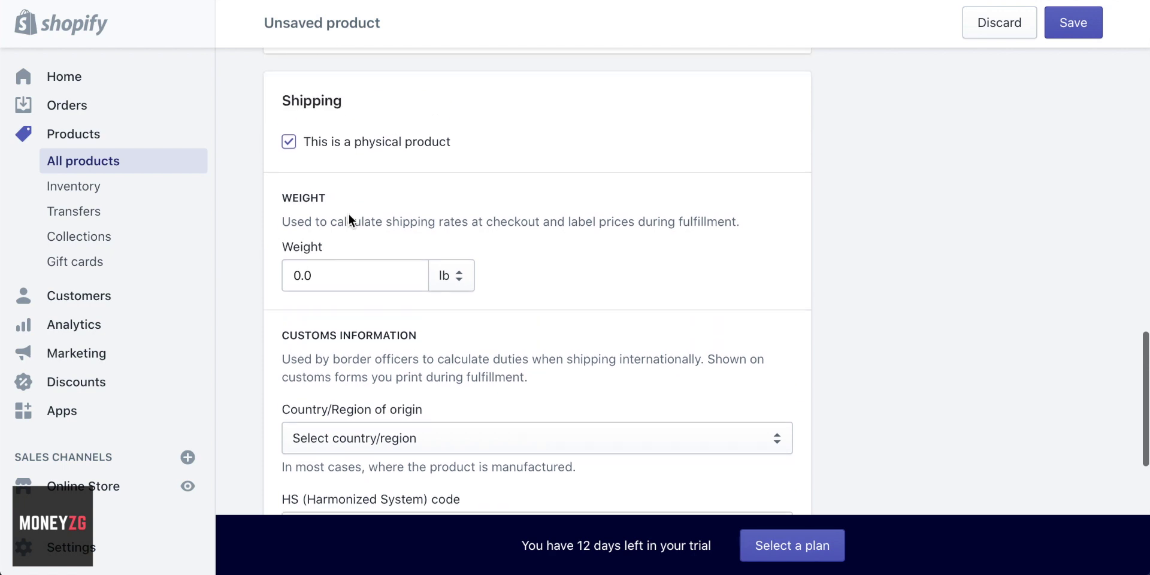
{"action": "left_click", "coordinate": [467, 290]}
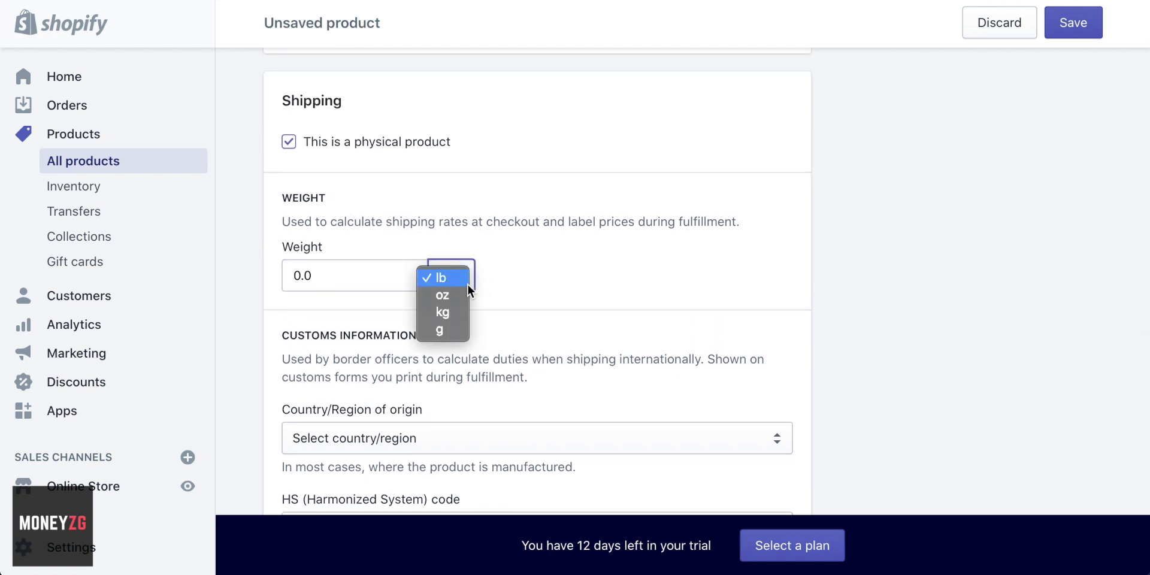
{"action": "left_click", "coordinate": [441, 329]}
{"action": "left_click", "coordinate": [357, 290]}
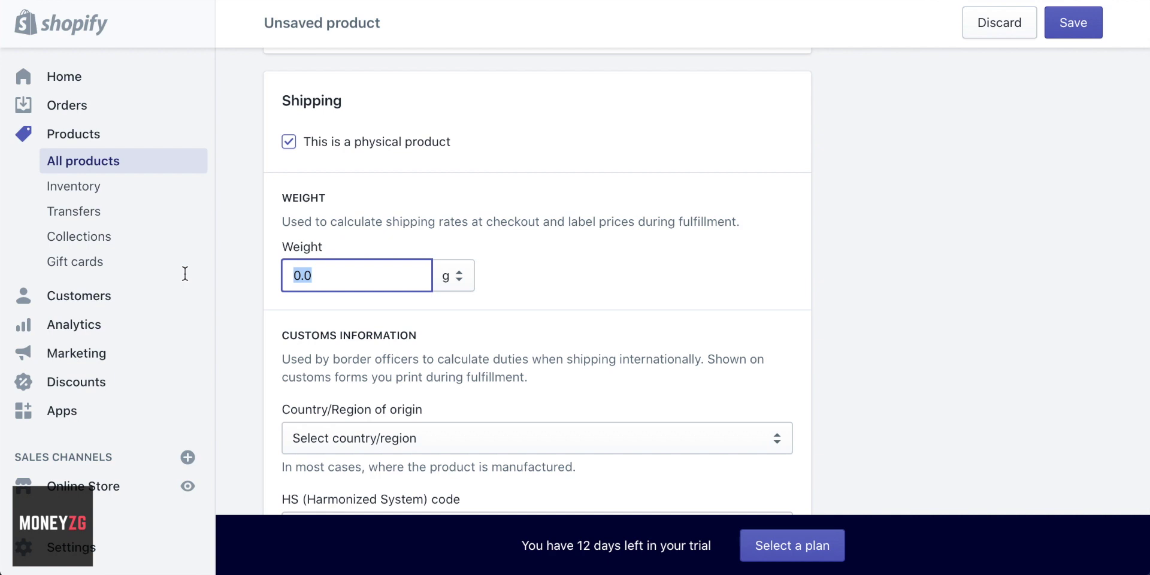
{"action": "type", "text": "250"}
- Set the country of origin in the customs information to United Kingdom, leaving the HS code empty
{"action": "scroll", "coordinate": [483, 241], "scroll_direction": "down", "scroll_amount": 3}
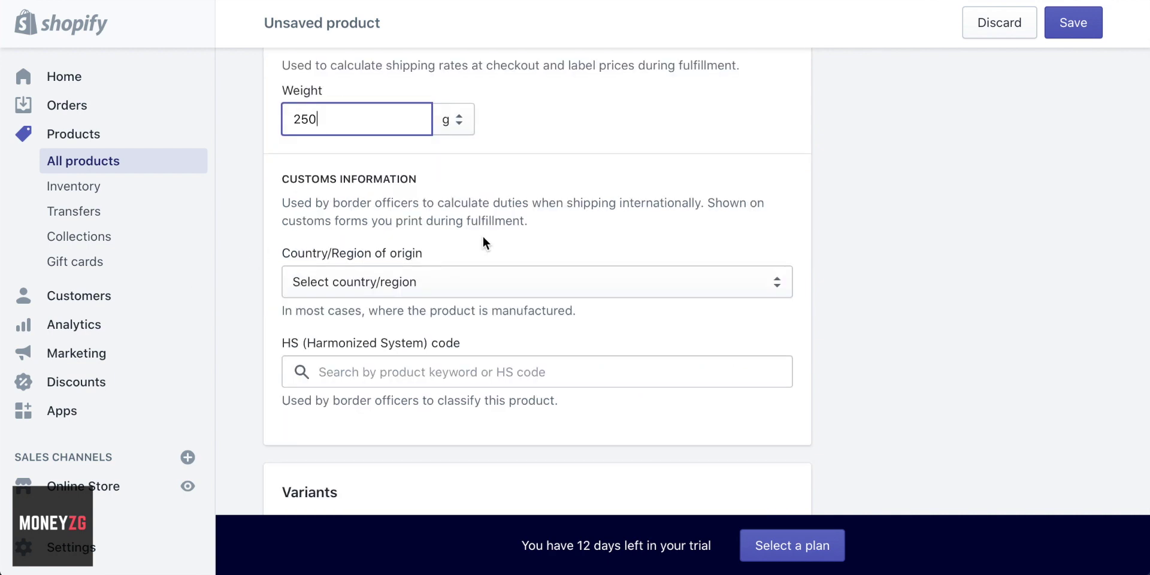
{"action": "left_click", "coordinate": [437, 282]}
{"action": "scroll", "coordinate": [409, 279], "scroll_direction": "down", "scroll_amount": 20}
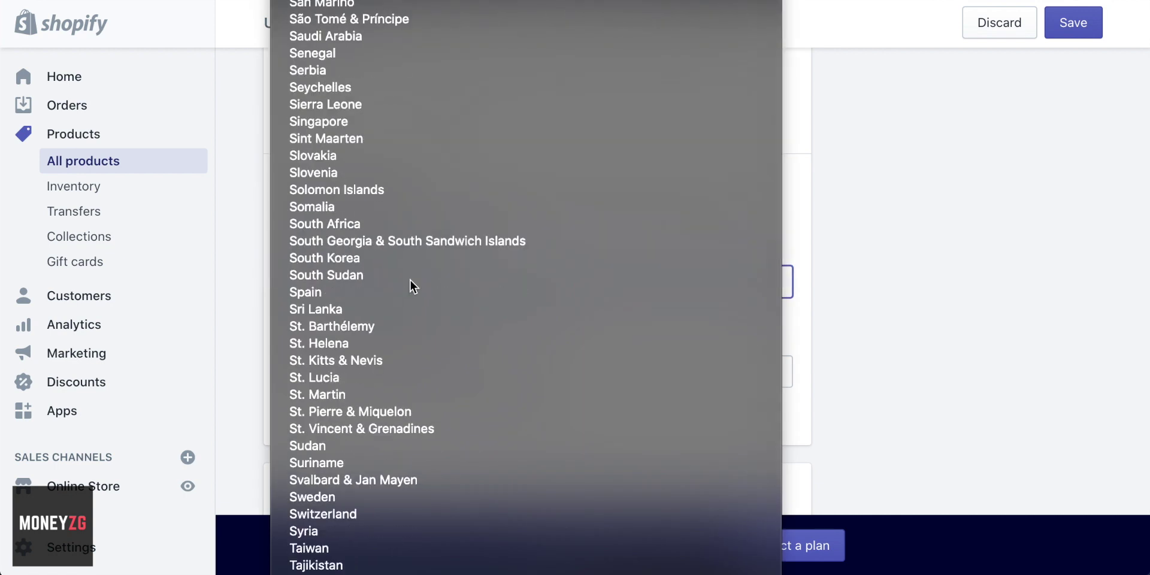
{"action": "scroll", "coordinate": [410, 279], "scroll_direction": "down", "scroll_amount": 3}
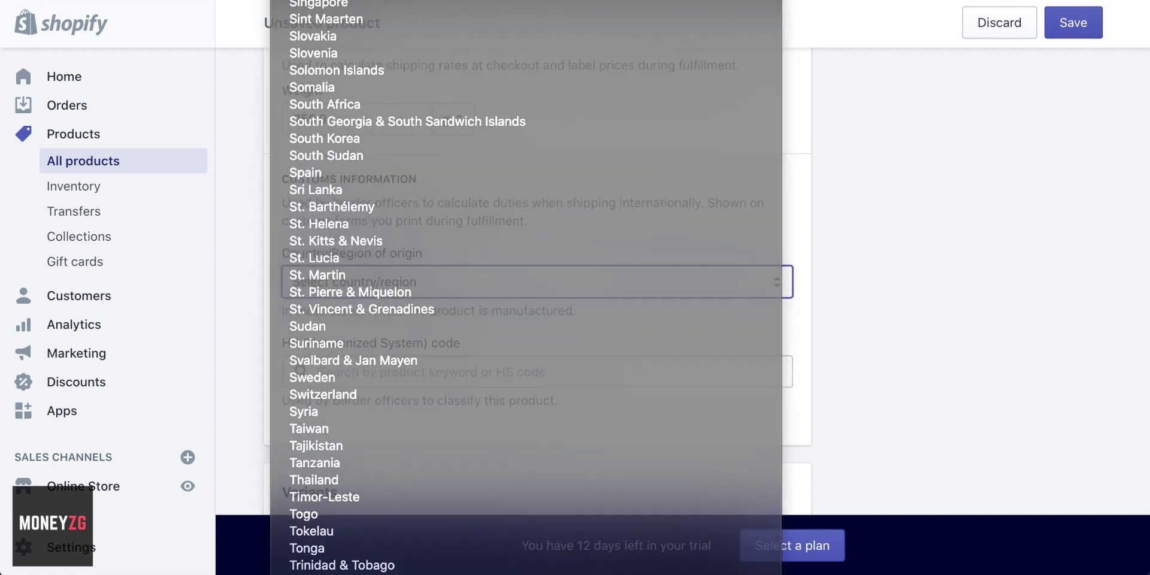
{"action": "scroll", "coordinate": [469, 381], "scroll_direction": "down", "scroll_amount": 6}
{"action": "left_click", "coordinate": [468, 381]}
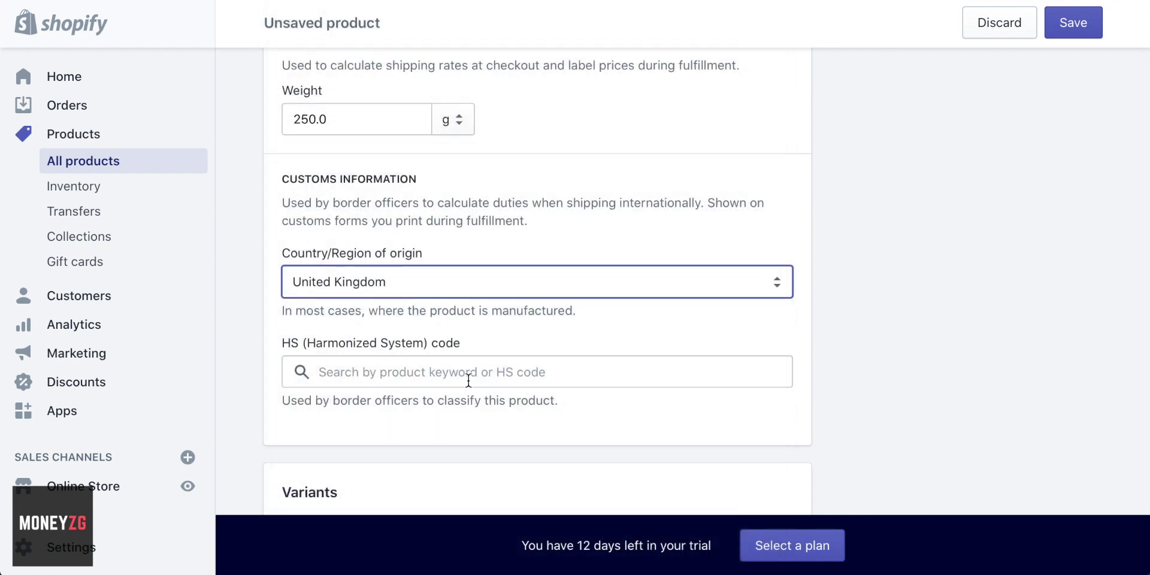
{"action": "scroll", "coordinate": [468, 381], "scroll_direction": "down", "scroll_amount": 3}
{"action": "left_click", "coordinate": [408, 291]}
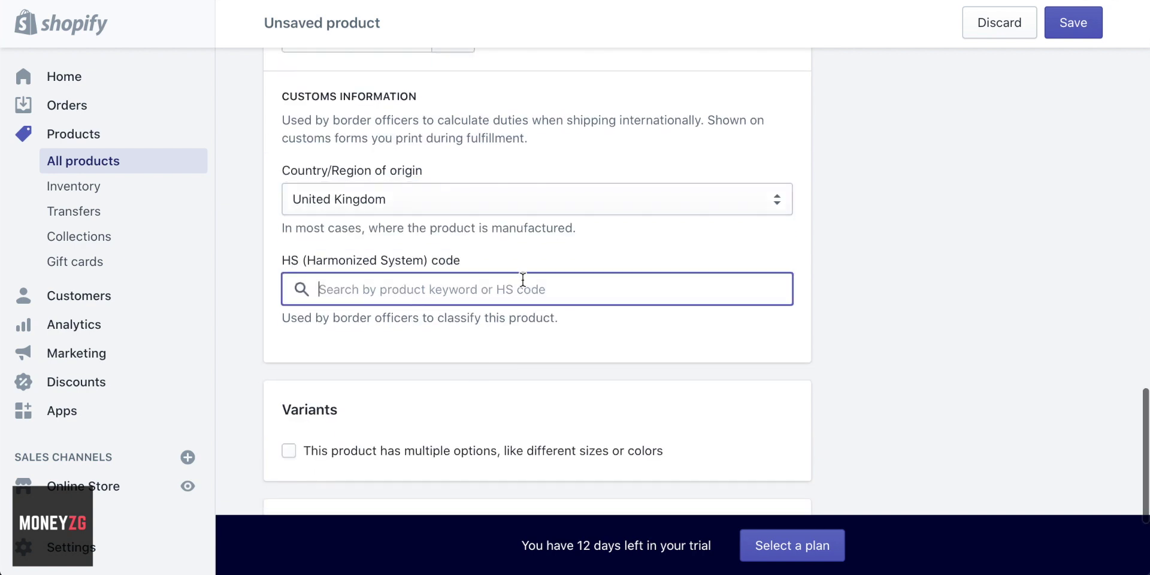
- Turn on multiple options for the product and make the first option Color with the value Blue
{"action": "scroll", "coordinate": [570, 275], "scroll_direction": "down", "scroll_amount": 7}
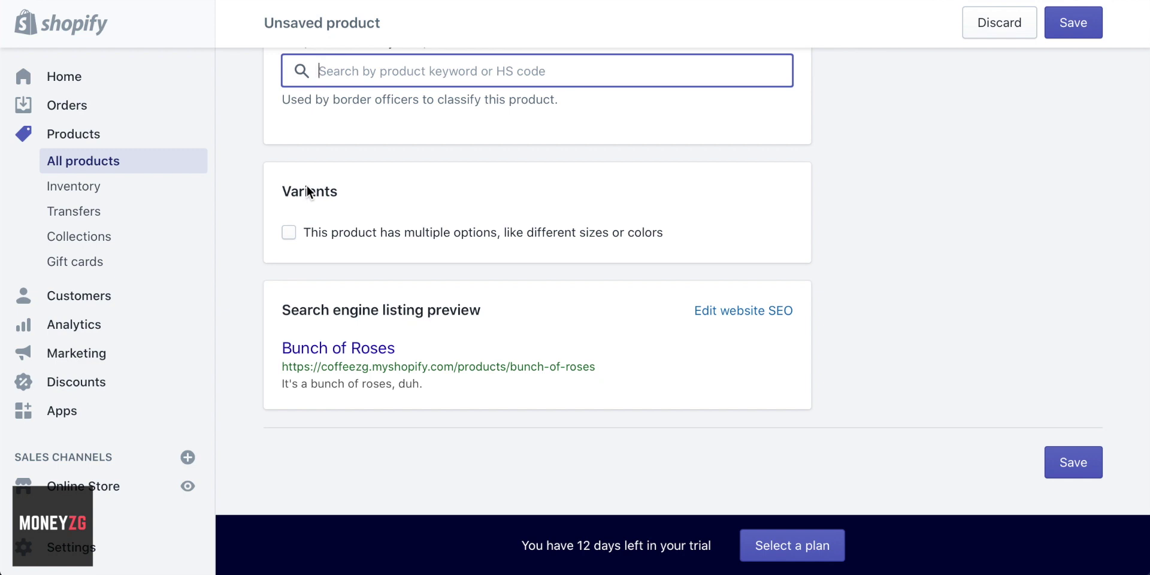
{"action": "left_click", "coordinate": [291, 235]}
{"action": "scroll", "coordinate": [508, 217], "scroll_direction": "down", "scroll_amount": 3}
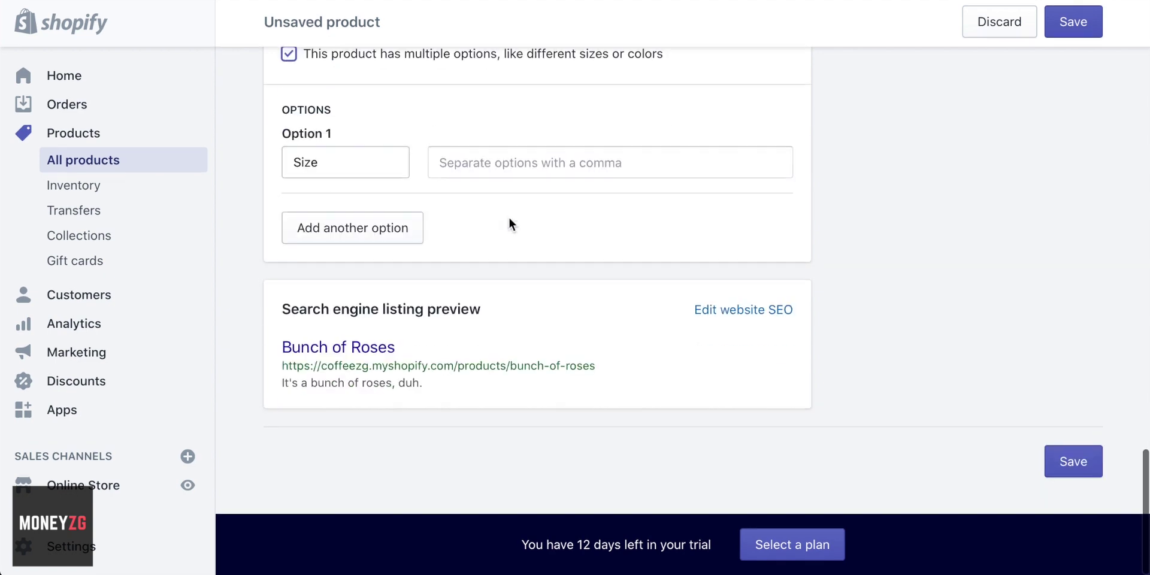
{"action": "left_click", "coordinate": [367, 165]}
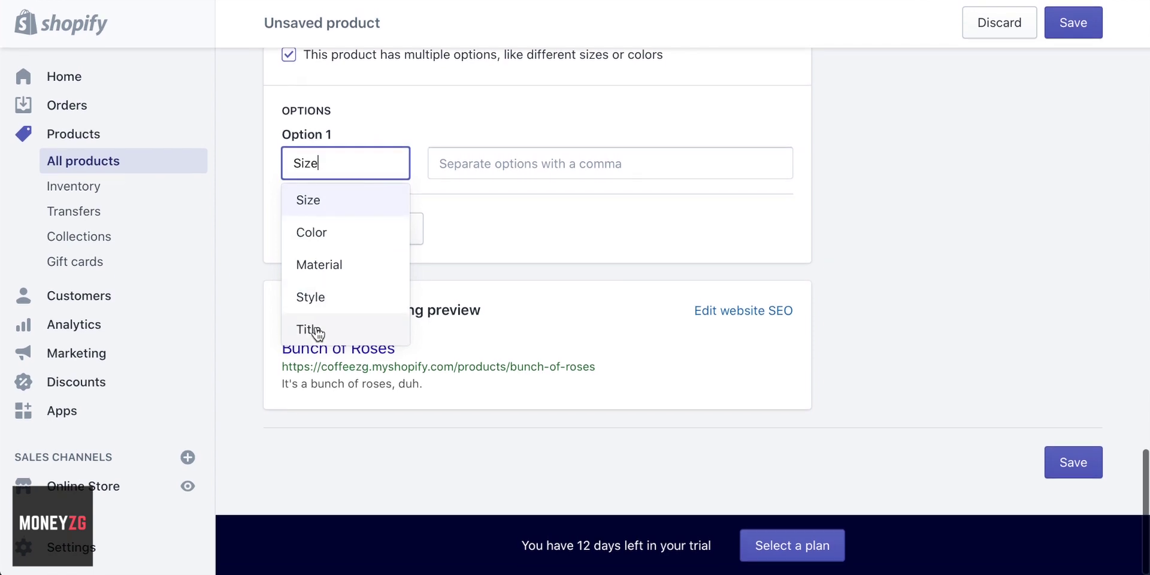
{"action": "left_click", "coordinate": [334, 239]}
{"action": "left_click", "coordinate": [524, 164]}
{"action": "type", "text": "Blue"}
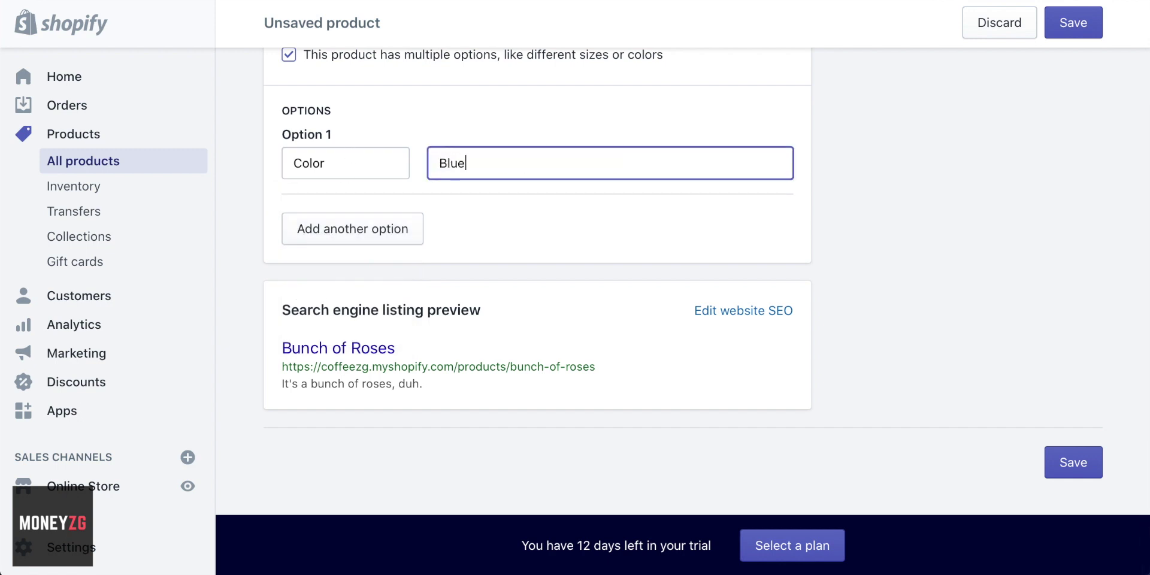
{"action": "left_click", "coordinate": [333, 233]}
- Add Red and Green as further color values and add a second option, Size, without values
{"action": "left_click", "coordinate": [562, 172]}
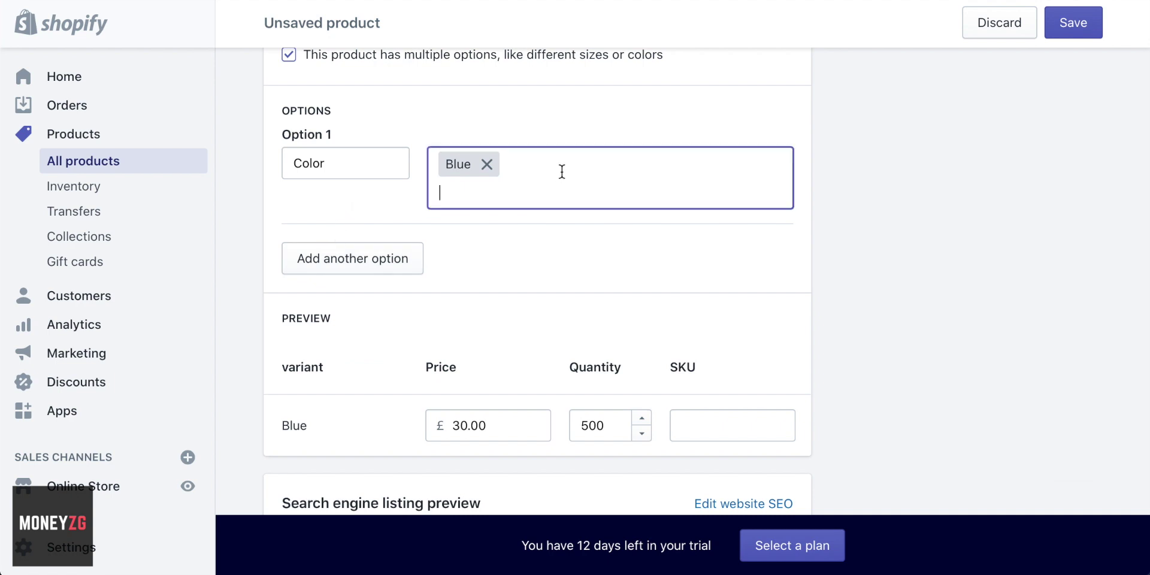
{"action": "type", "text": "Red"}
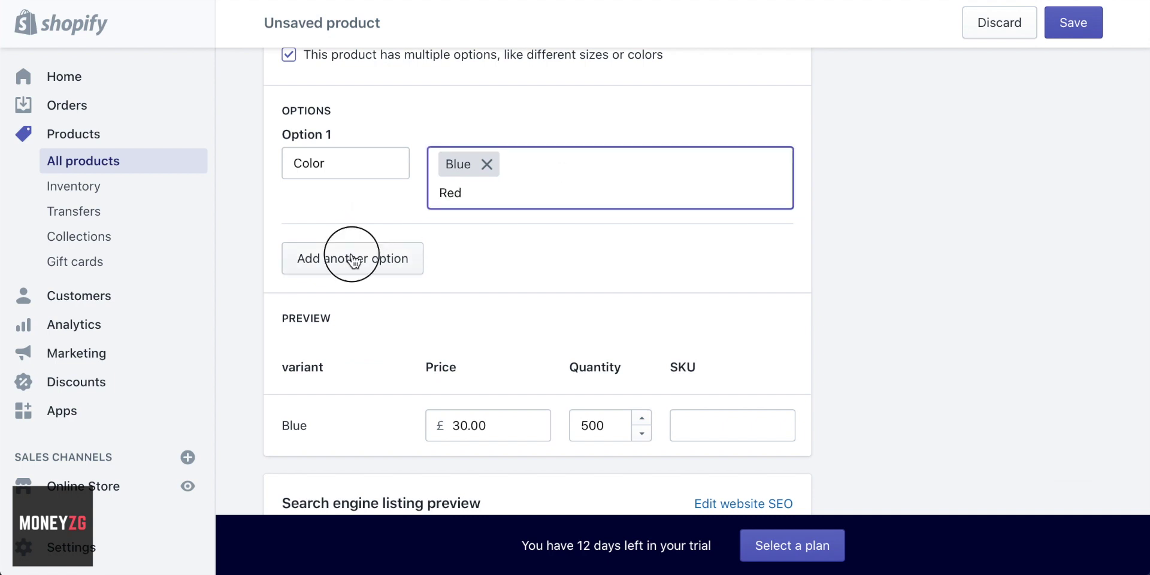
{"action": "left_click", "coordinate": [351, 258]}
{"action": "left_click", "coordinate": [547, 193]}
{"action": "type", "text": "G"}
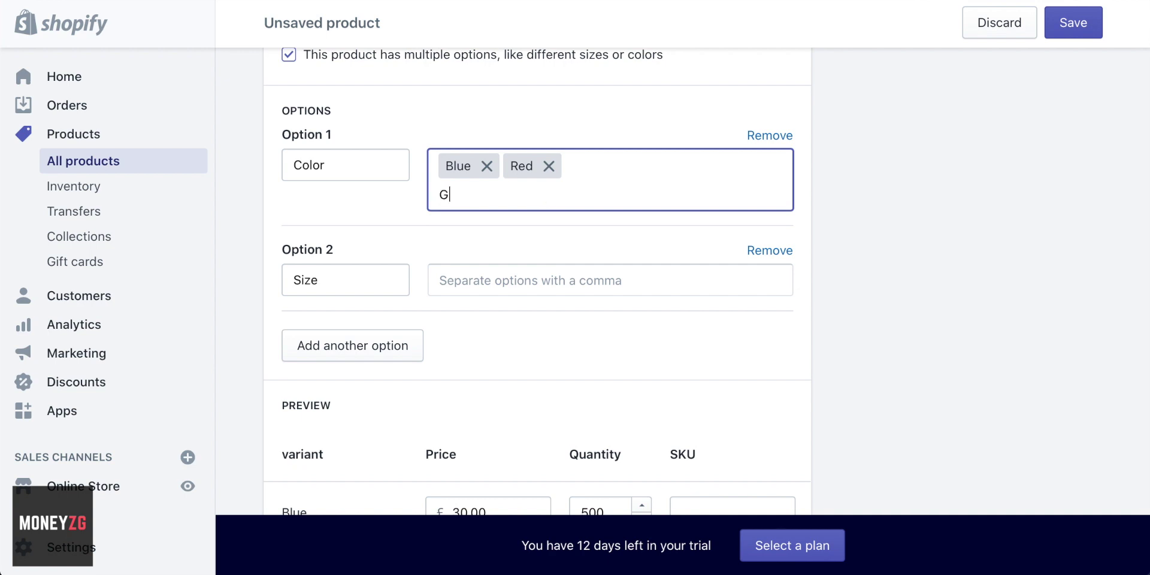
{"action": "type", "text": "reem"}
{"action": "key", "text": "BackSpace"}
{"action": "type", "text": "n,"}
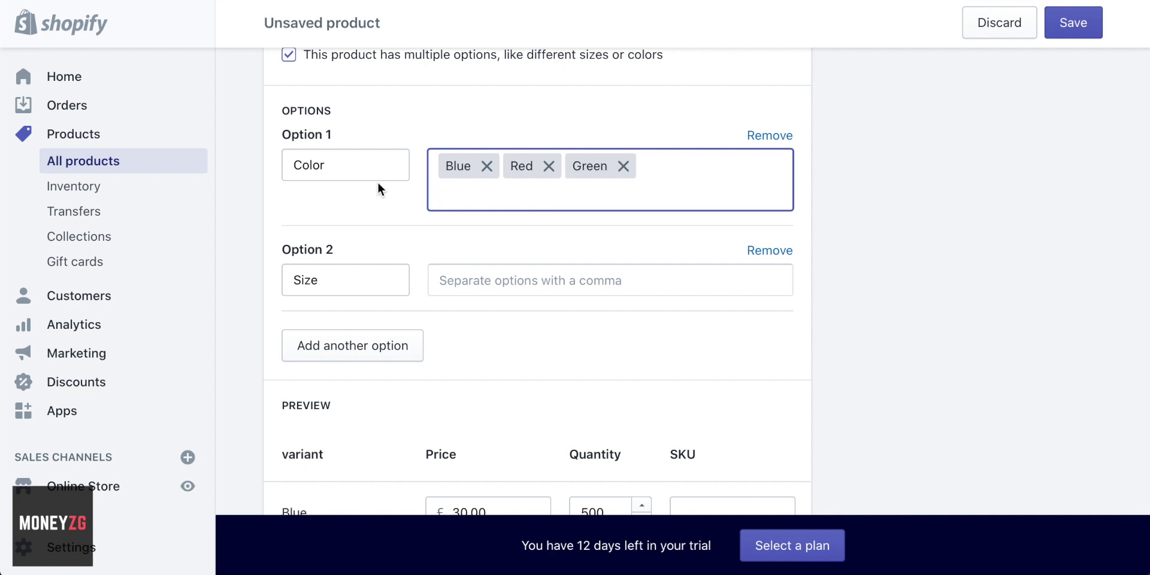
{"action": "left_click", "coordinate": [333, 285]}
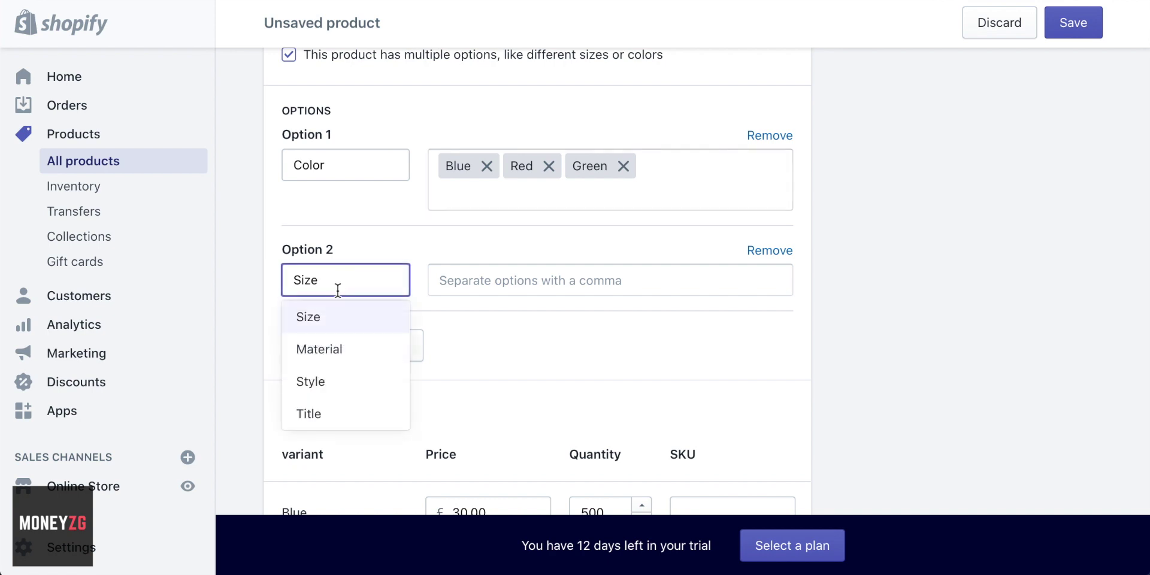
{"action": "left_click", "coordinate": [398, 239]}
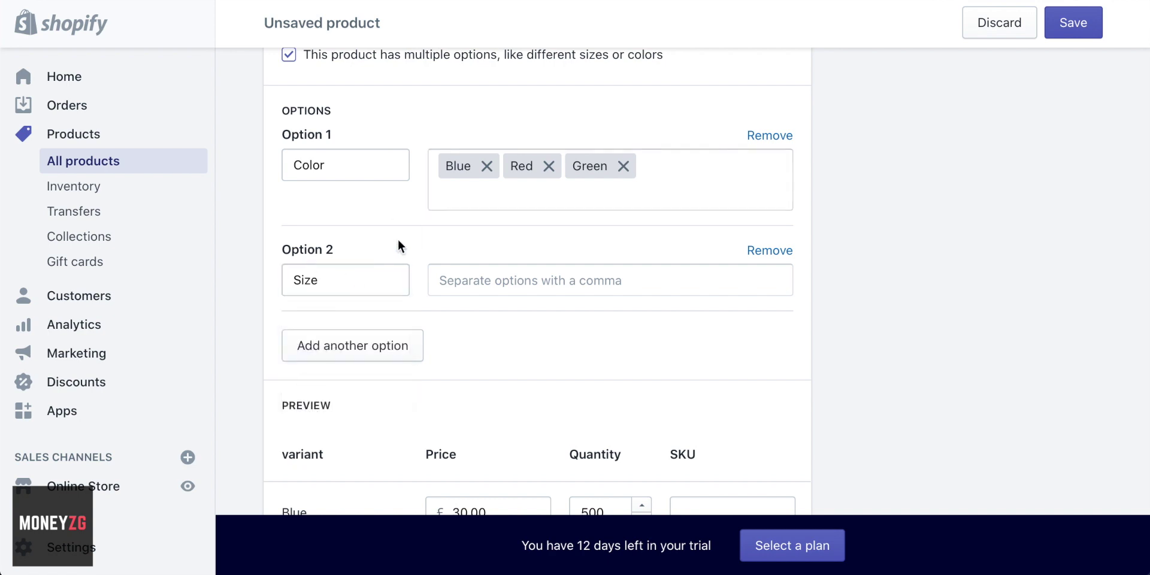
- Set the variant quantities to 200 for Blue, 200 for Red and 150 for Green, and the Red price to £35
{"action": "scroll", "coordinate": [397, 238], "scroll_direction": "down", "scroll_amount": 3}
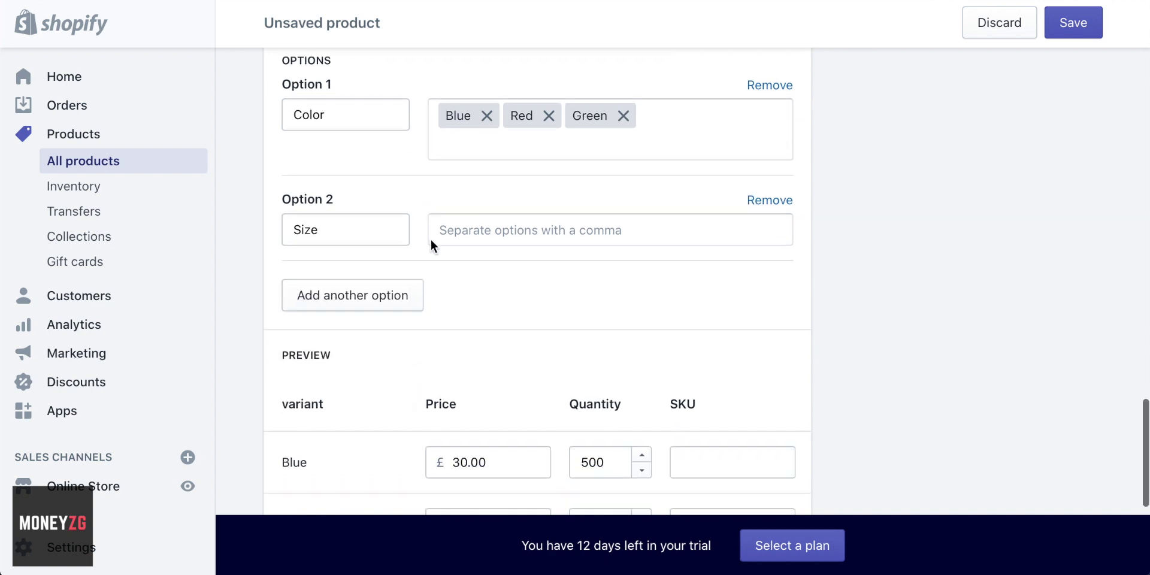
{"action": "scroll", "coordinate": [430, 239], "scroll_direction": "down", "scroll_amount": 3}
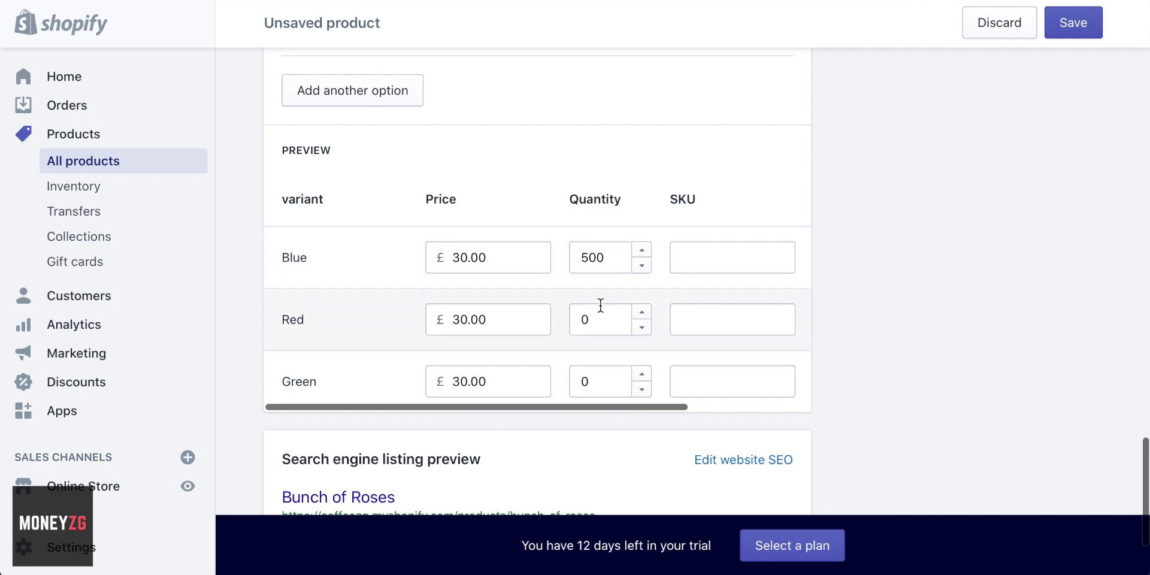
{"action": "double_click", "coordinate": [606, 254]}
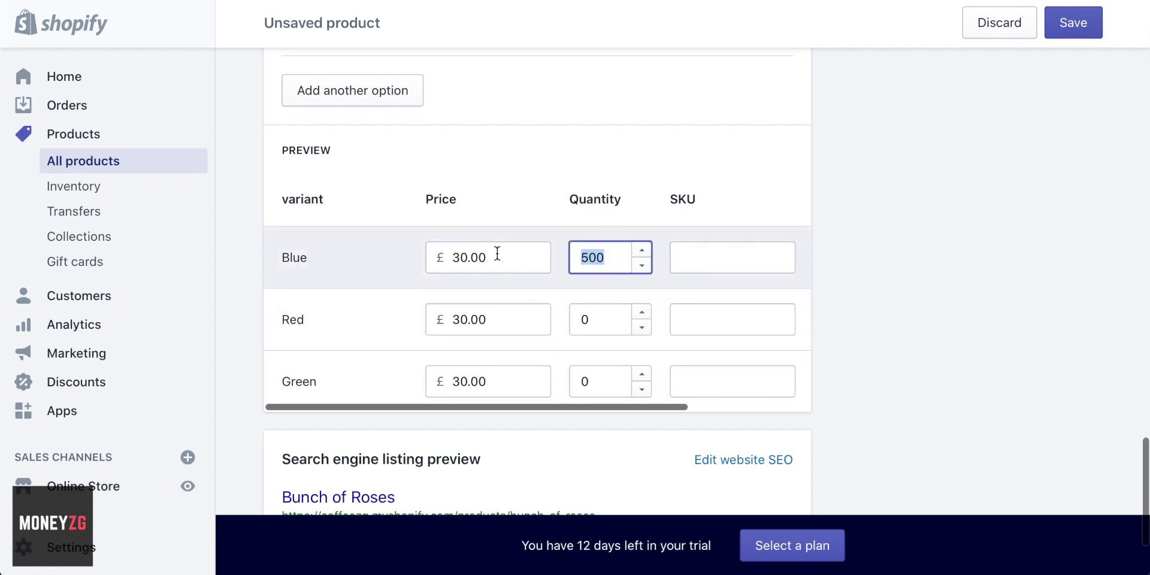
{"action": "type", "text": "200"}
{"action": "double_click", "coordinate": [596, 319]}
{"action": "type", "text": "200"}
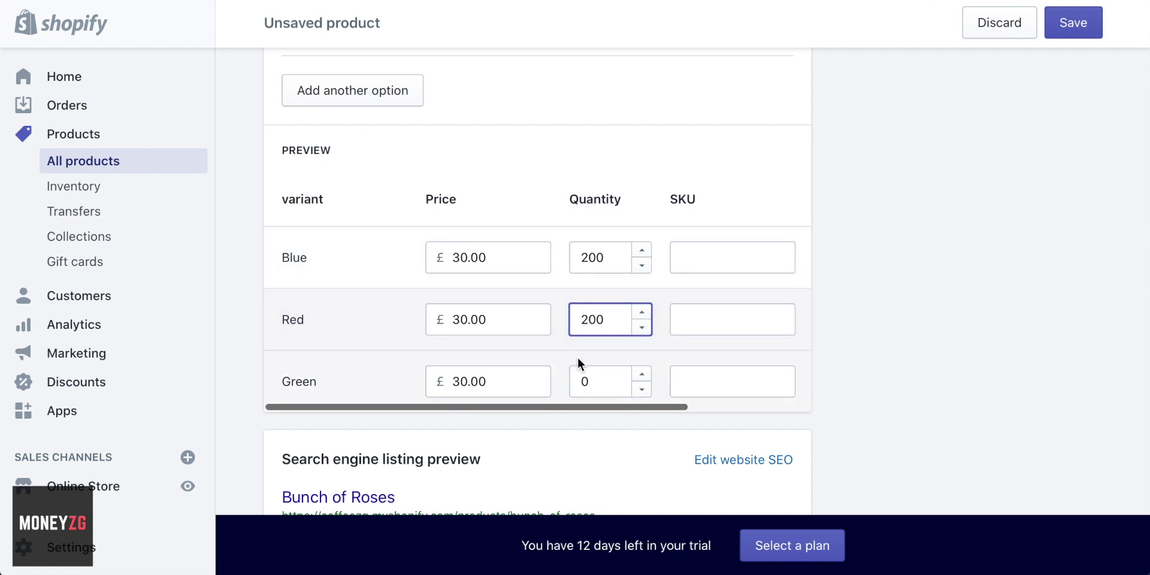
{"action": "double_click", "coordinate": [606, 383]}
{"action": "type", "text": "150"}
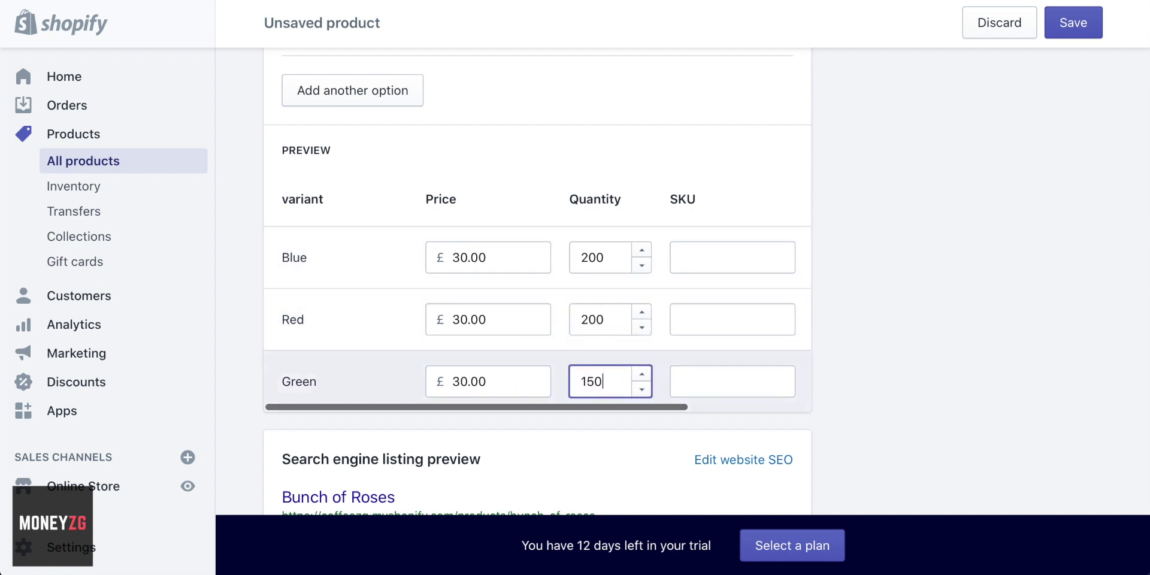
{"action": "double_click", "coordinate": [495, 319]}
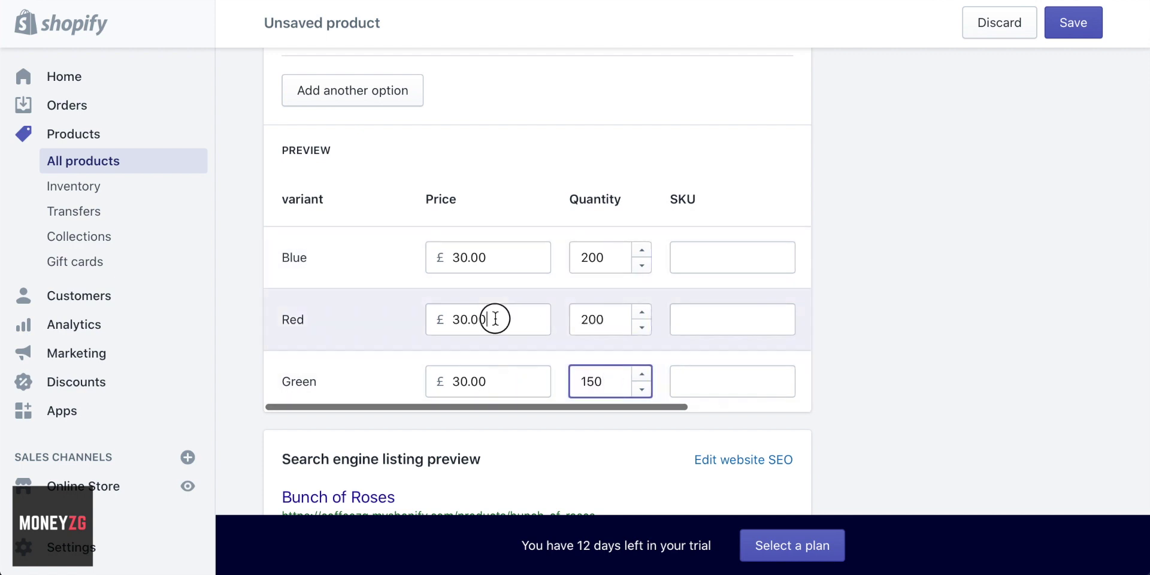
{"action": "type", "text": "35"}
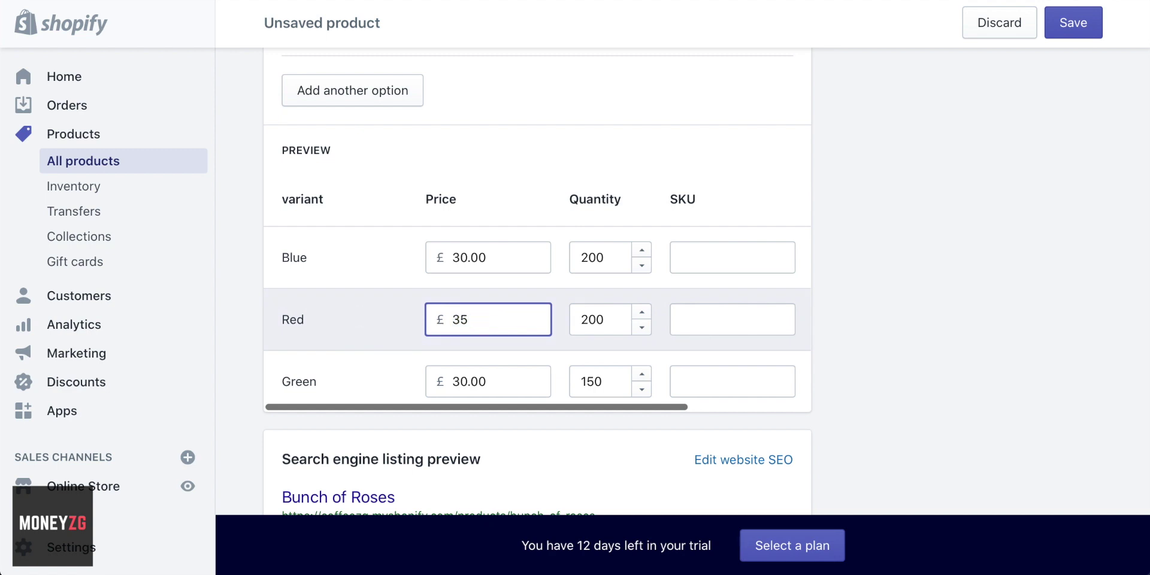
- Examine the SKU fields of the Blue, Red and Green variants, leaving them empty
{"action": "left_click", "coordinate": [723, 257]}
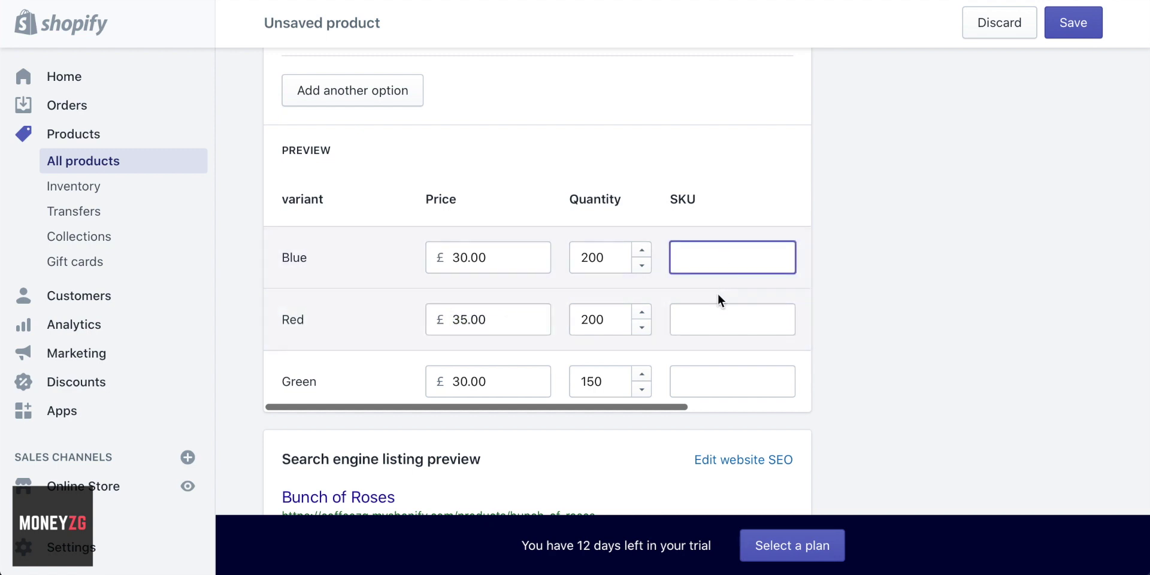
{"action": "left_click", "coordinate": [717, 313]}
{"action": "left_click", "coordinate": [719, 387]}
{"action": "left_click", "coordinate": [721, 326]}
{"action": "left_click", "coordinate": [722, 247]}
{"action": "left_click", "coordinate": [712, 322]}
{"action": "left_click", "coordinate": [713, 377]}
- Open the website SEO fields of the product's search engine listing for editing
{"action": "scroll", "coordinate": [713, 375], "scroll_direction": "down", "scroll_amount": 1}
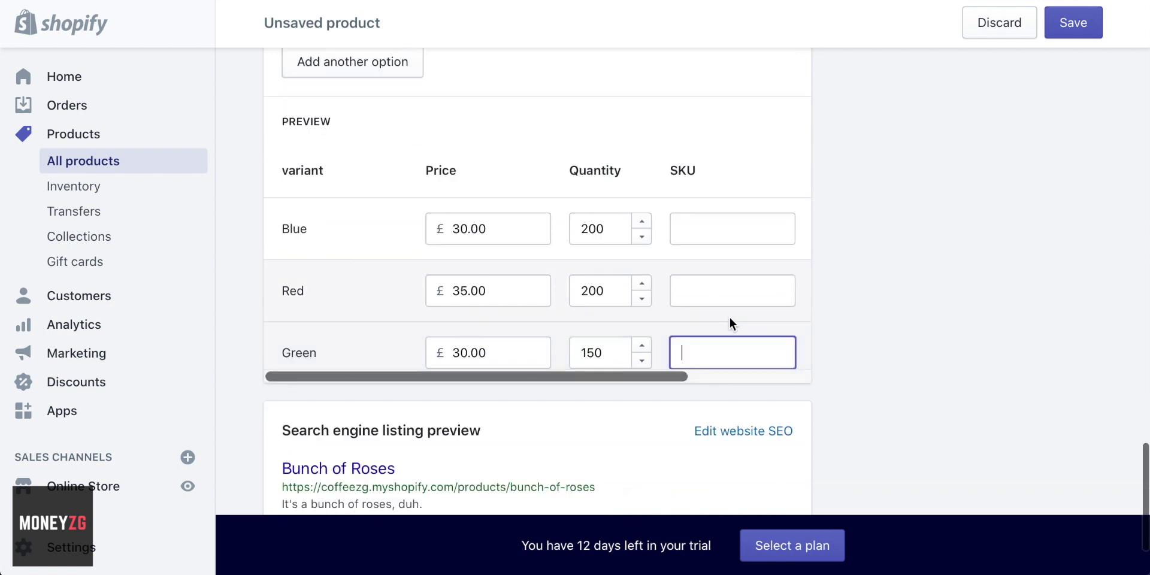
{"action": "scroll", "coordinate": [729, 315], "scroll_direction": "down", "scroll_amount": 1}
{"action": "scroll", "coordinate": [730, 318], "scroll_direction": "down", "scroll_amount": 3}
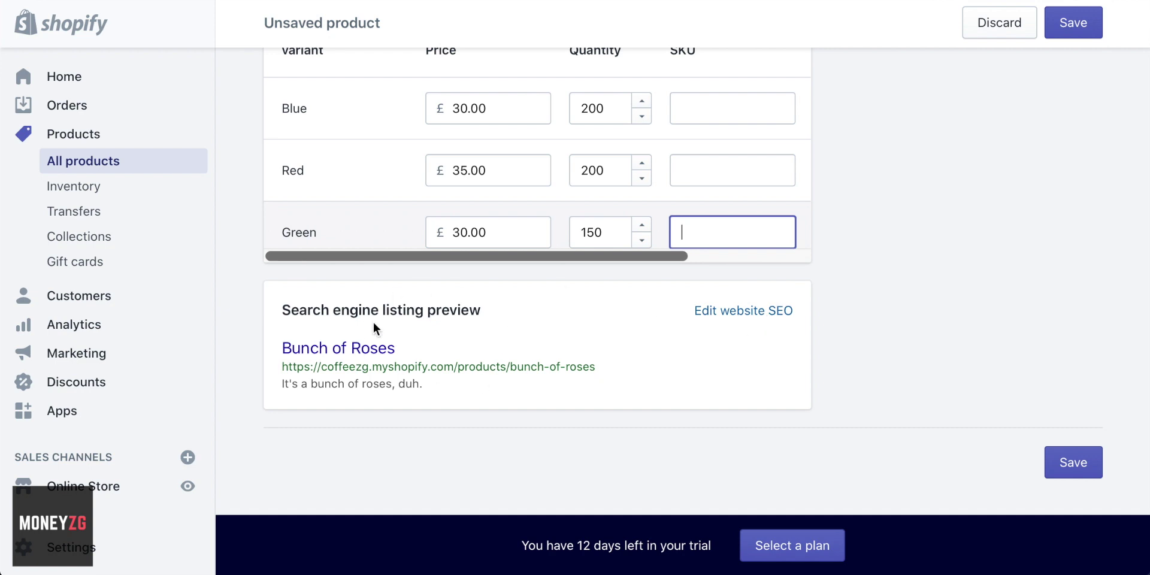
{"action": "scroll", "coordinate": [578, 393], "scroll_direction": "up", "scroll_amount": 3}
{"action": "scroll", "coordinate": [689, 377], "scroll_direction": "down", "scroll_amount": 2}
{"action": "left_click", "coordinate": [773, 364]}
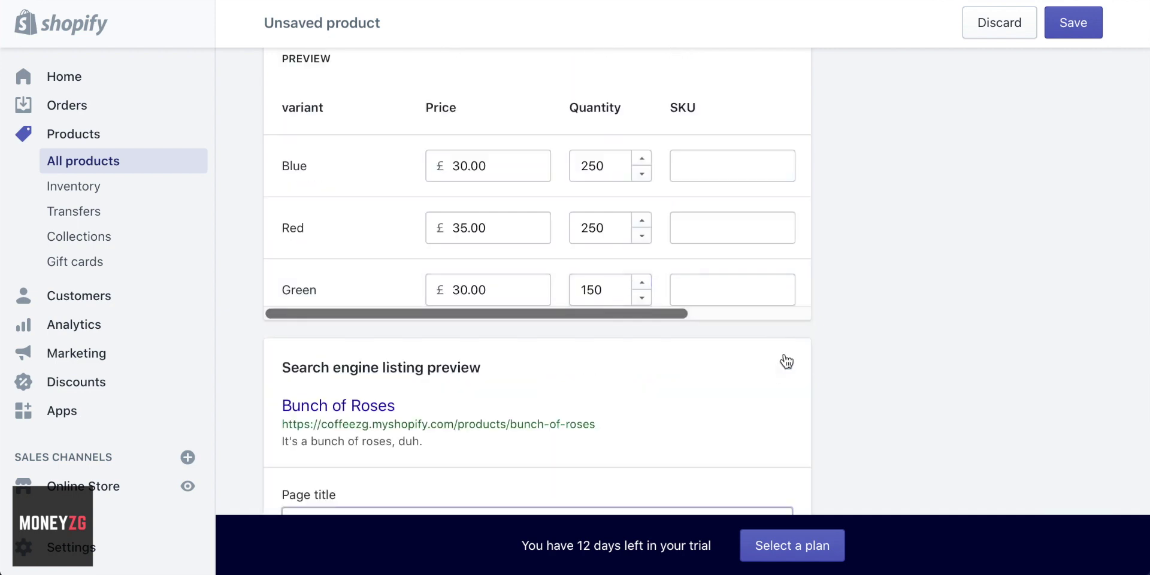
{"action": "scroll", "coordinate": [761, 270], "scroll_direction": "down", "scroll_amount": 3}
{"action": "scroll", "coordinate": [752, 225], "scroll_direction": "down", "scroll_amount": 3}
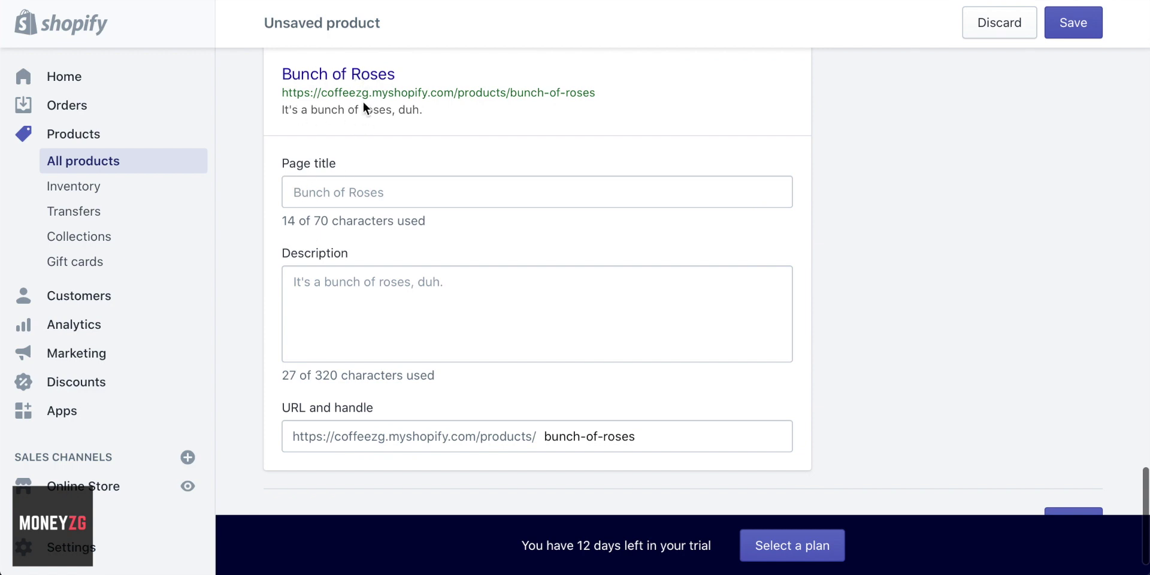
- Check the search listing's page title and description fields, keeping the text taken from the product
{"action": "left_click", "coordinate": [339, 191]}
{"action": "type", "text": "Bunch of Roses"}
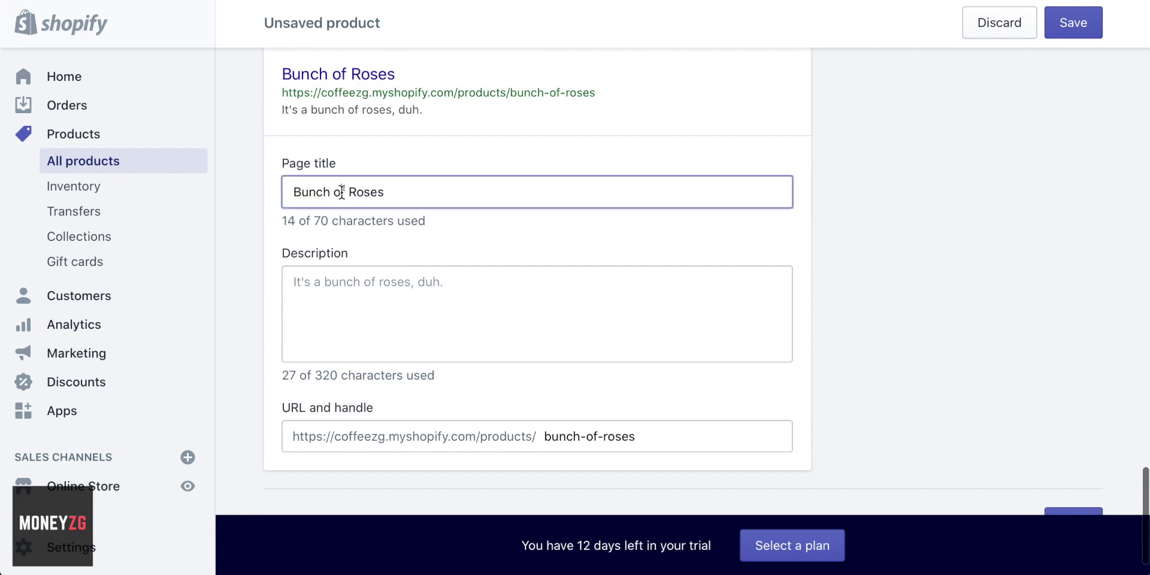
{"action": "left_click", "coordinate": [370, 306]}
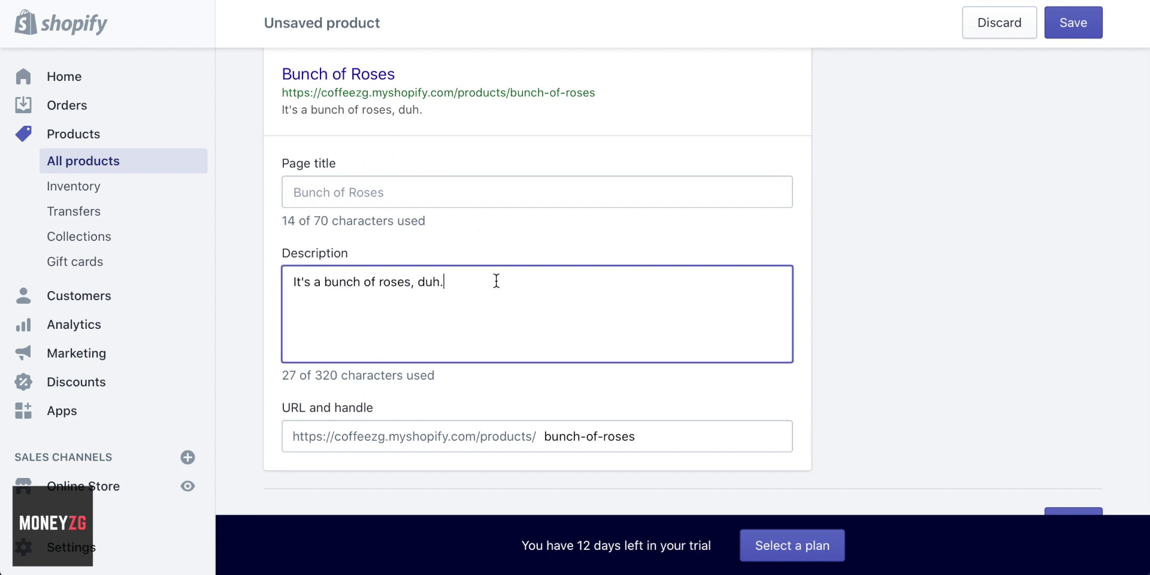
{"action": "scroll", "coordinate": [923, 273], "scroll_direction": "down", "scroll_amount": 1}
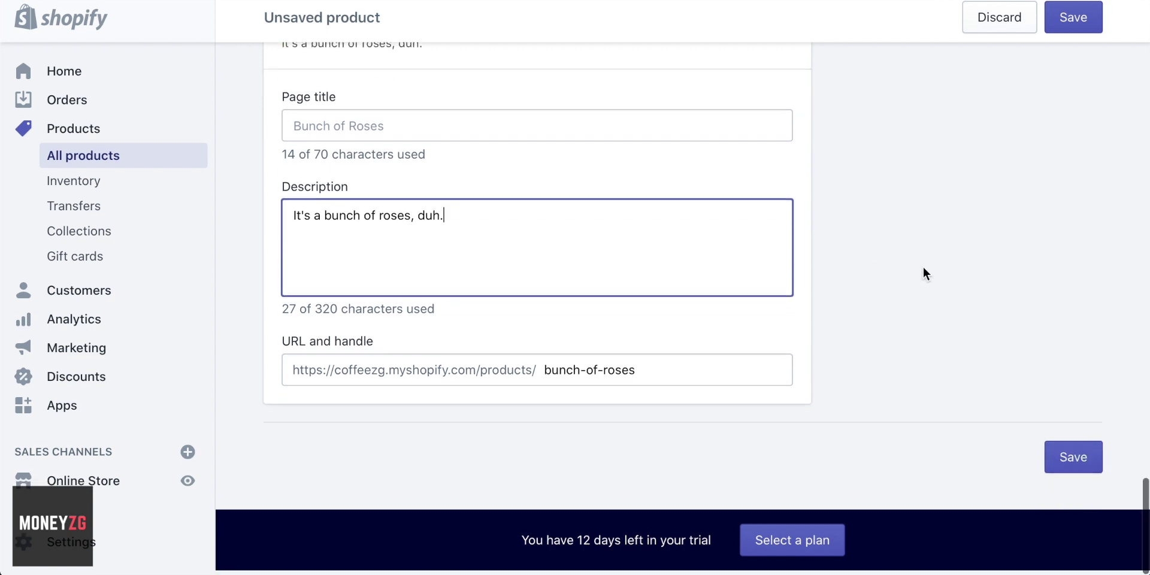
- Save the new Bunch of Roses product, and reopen it from the product list to check its details
{"action": "scroll", "coordinate": [923, 267], "scroll_direction": "up", "scroll_amount": 2}
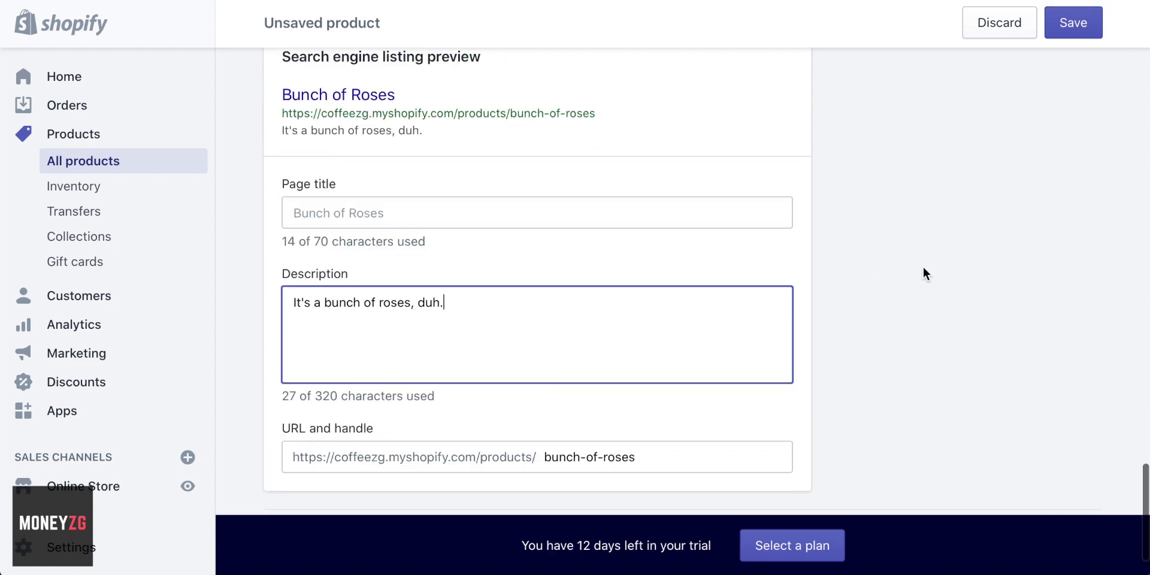
{"action": "left_click", "coordinate": [1073, 24]}
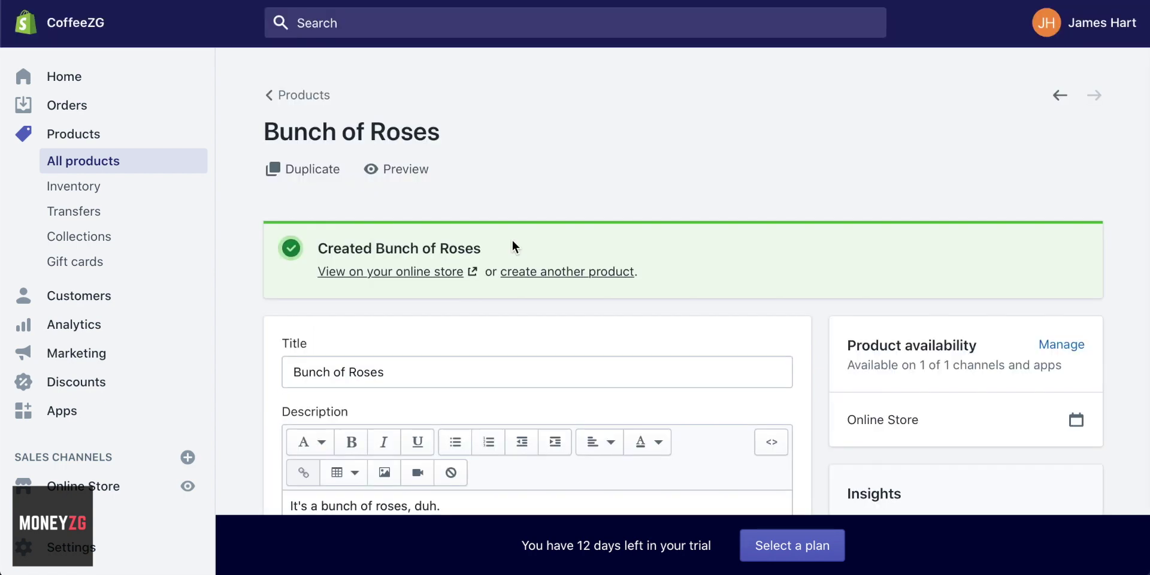
{"action": "left_click", "coordinate": [73, 135]}
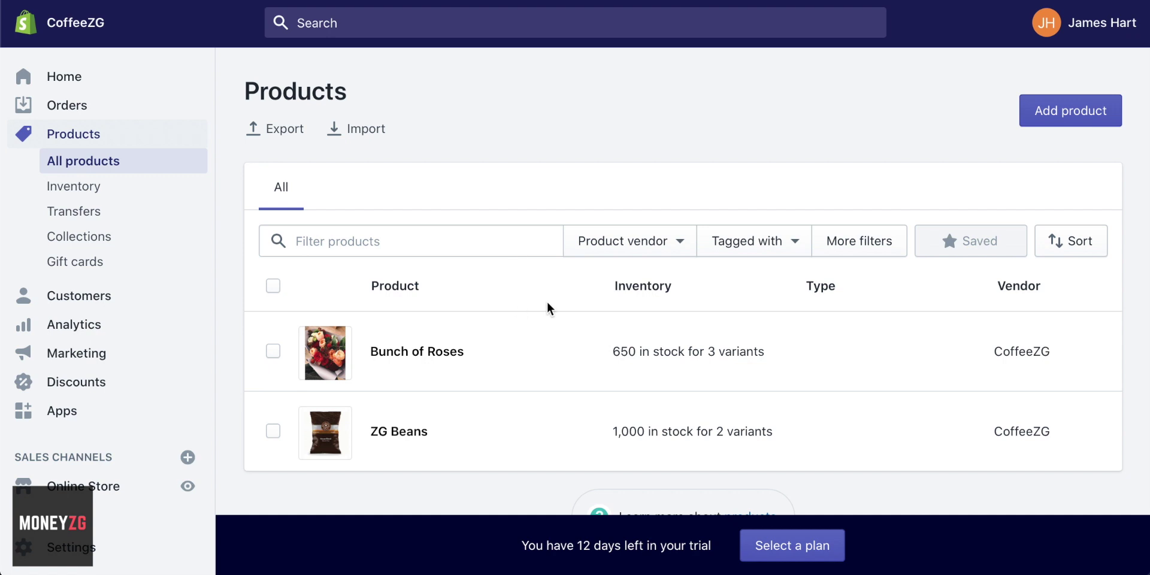
{"action": "scroll", "coordinate": [548, 310], "scroll_direction": "down", "scroll_amount": 1}
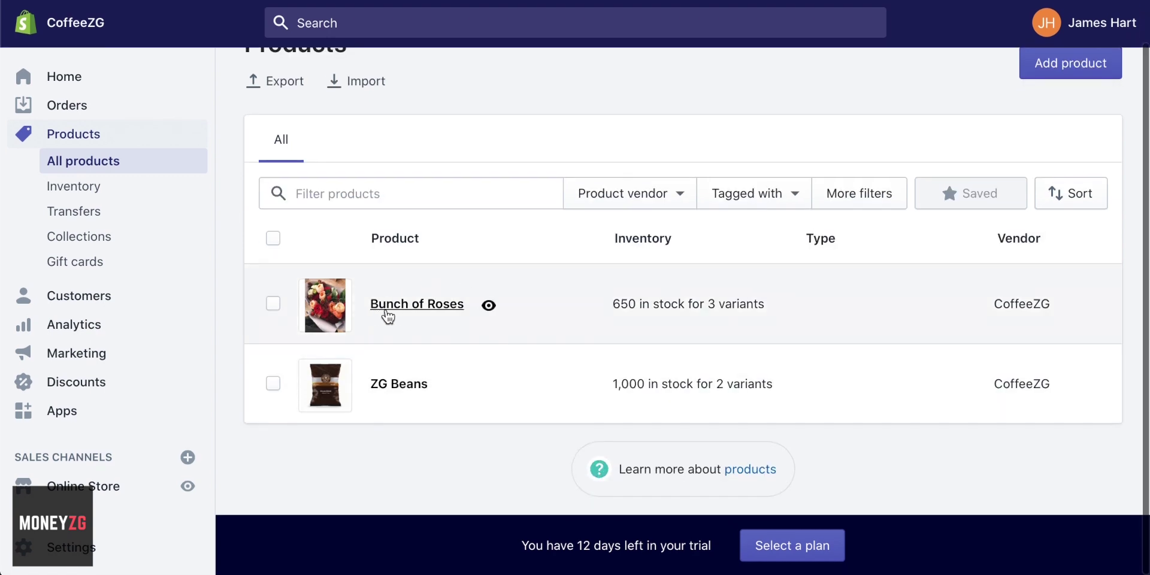
{"action": "left_click", "coordinate": [403, 308]}
{"action": "scroll", "coordinate": [552, 220], "scroll_direction": "down", "scroll_amount": 4}
{"action": "scroll", "coordinate": [552, 220], "scroll_direction": "up", "scroll_amount": 3}
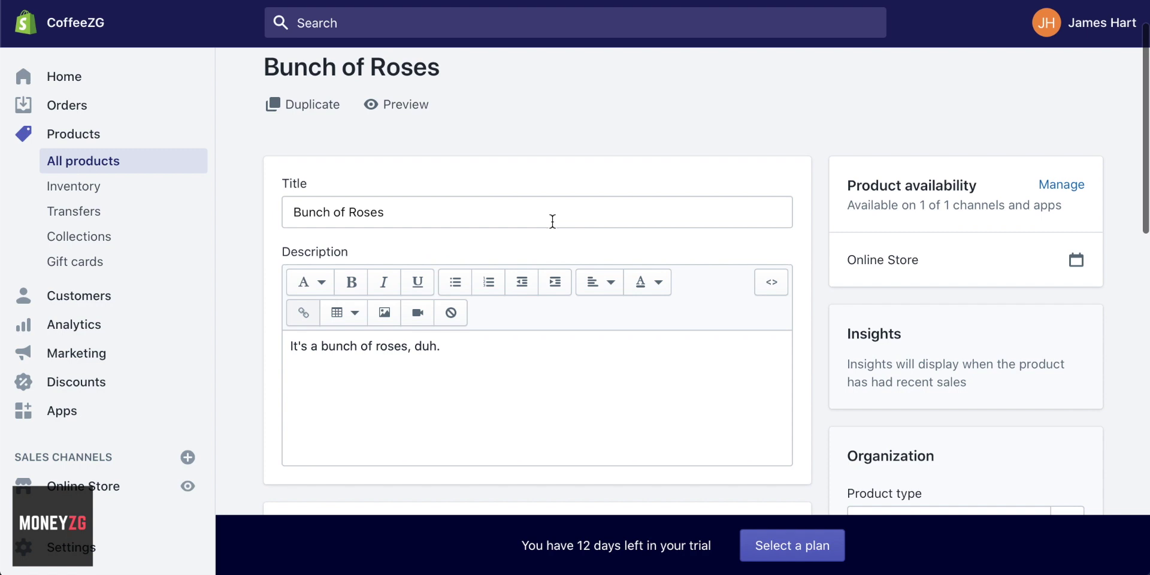
- Examine the available quantities of the Bunch of Roses and ZG Beans variants in the inventory
{"action": "left_click", "coordinate": [74, 188]}
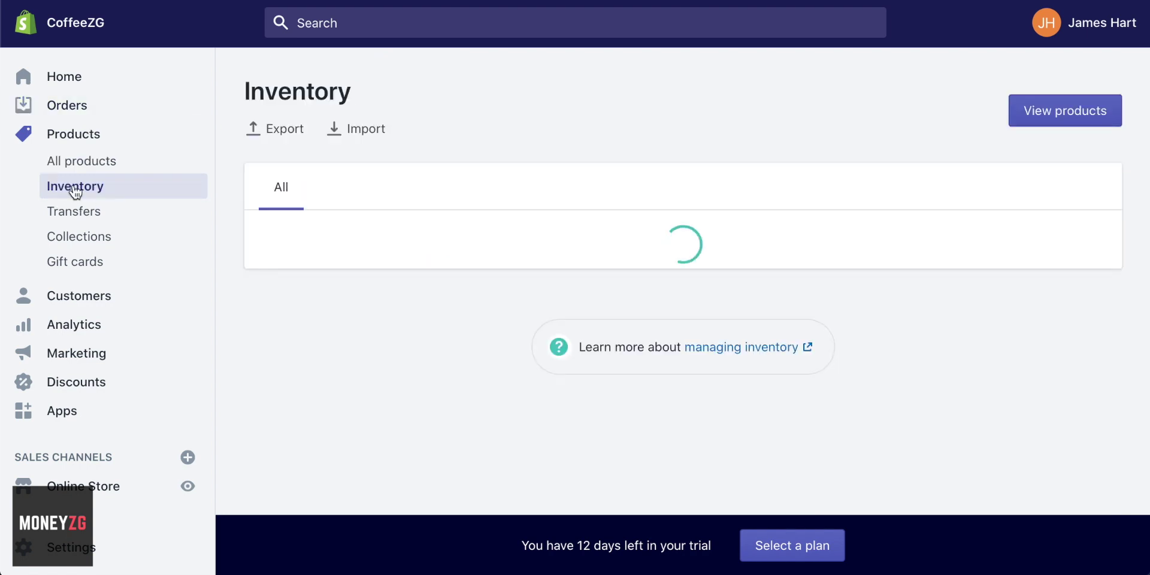
{"action": "scroll", "coordinate": [520, 204], "scroll_direction": "down", "scroll_amount": 5}
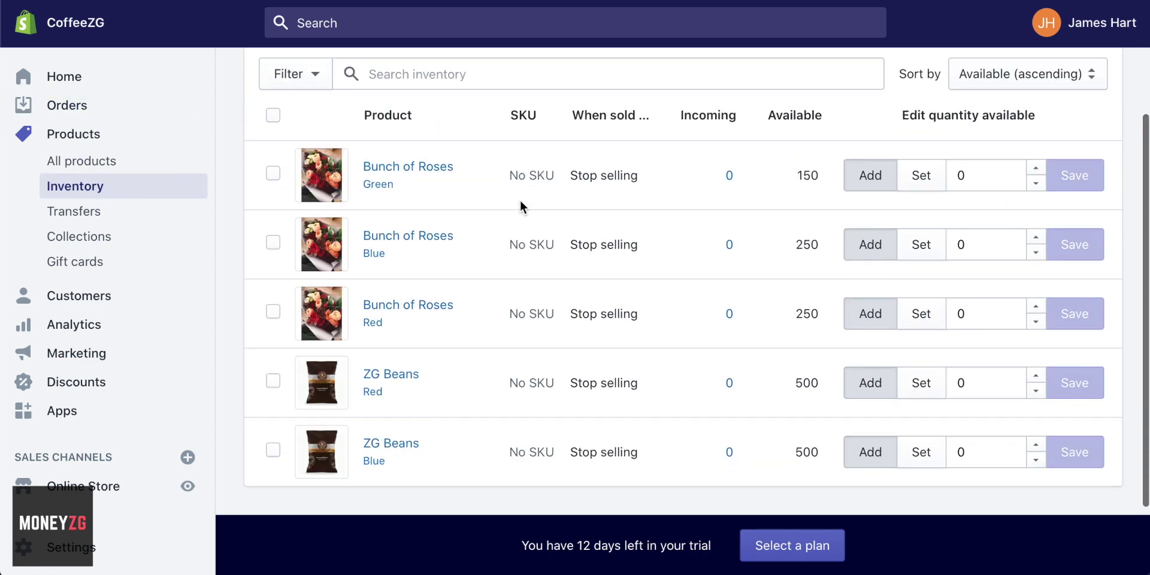
{"action": "scroll", "coordinate": [520, 202], "scroll_direction": "up", "scroll_amount": 2}
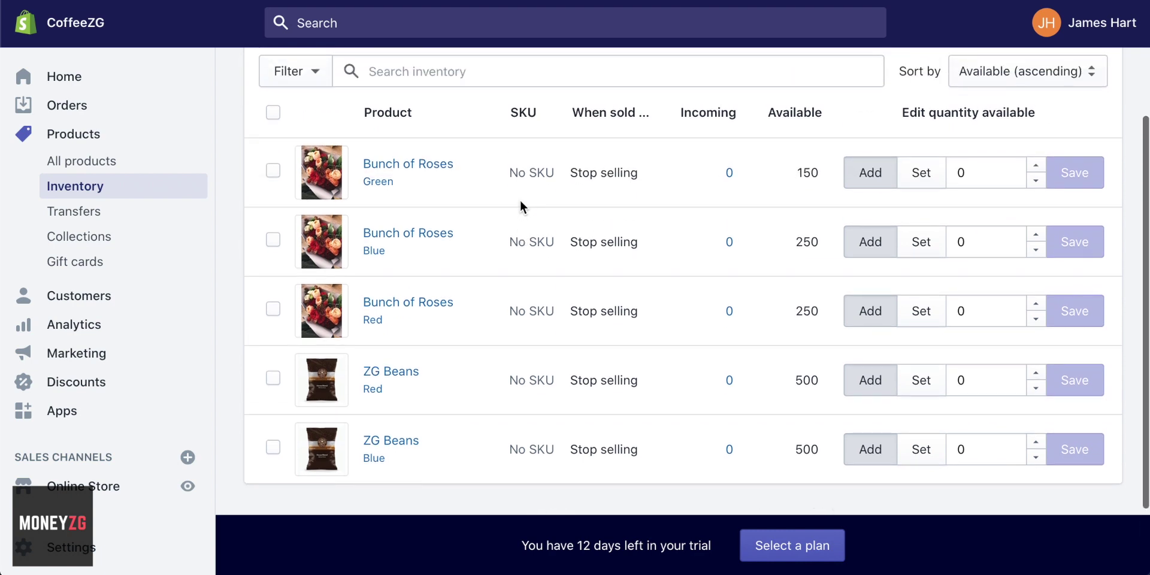
{"action": "scroll", "coordinate": [521, 206], "scroll_direction": "down", "scroll_amount": 1}
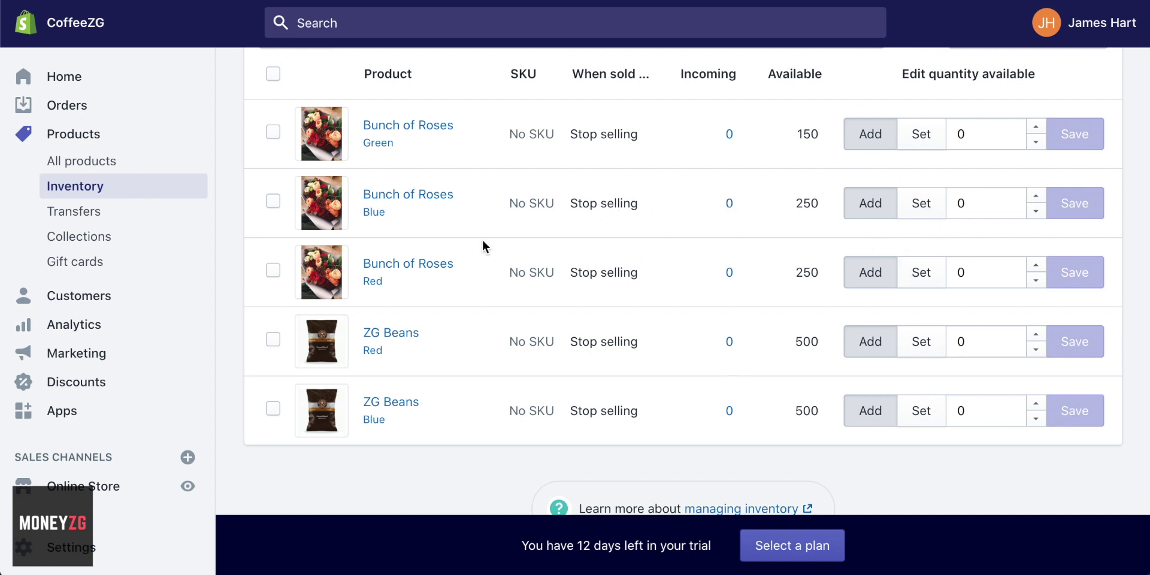
{"action": "scroll", "coordinate": [483, 241], "scroll_direction": "up", "scroll_amount": 4}
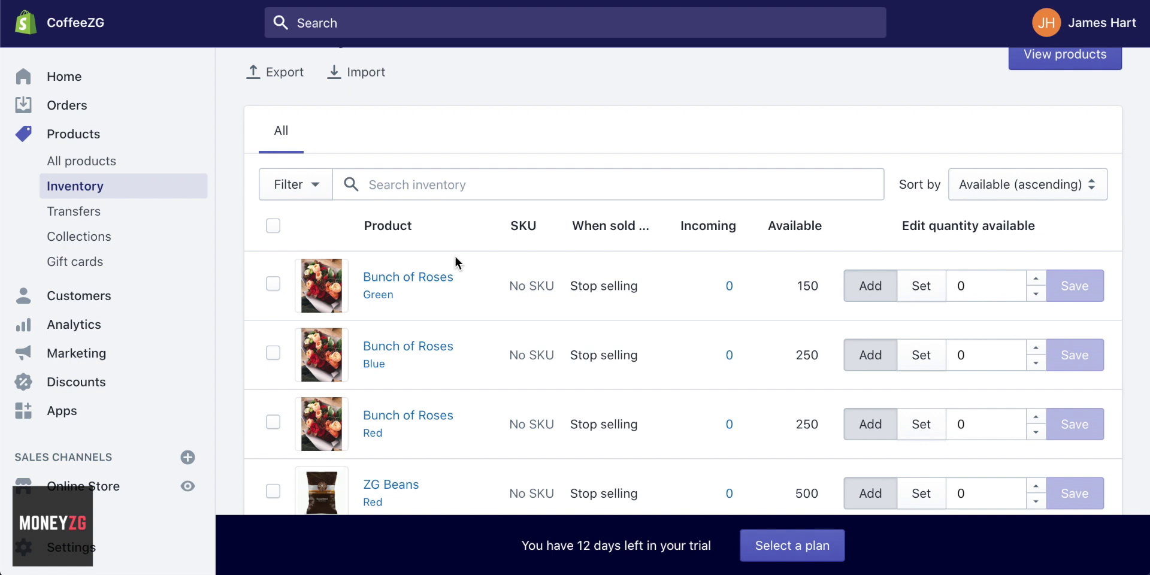
- Start a new collection titled "Bunches of flowers" with the description "this is the description for the flowers"
{"action": "left_click", "coordinate": [84, 237]}
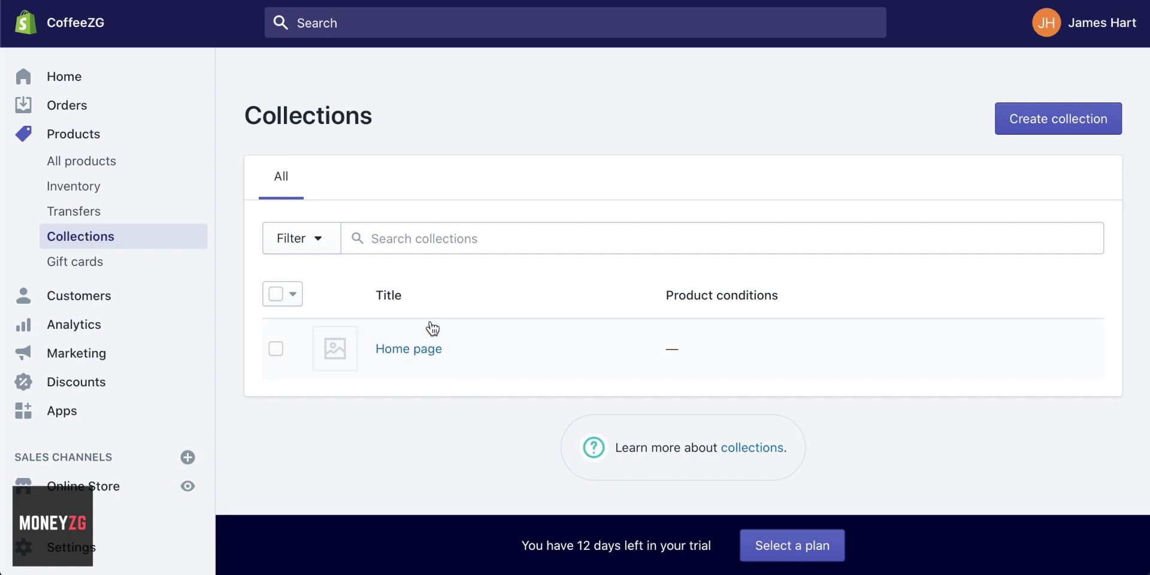
{"action": "left_click", "coordinate": [1065, 120]}
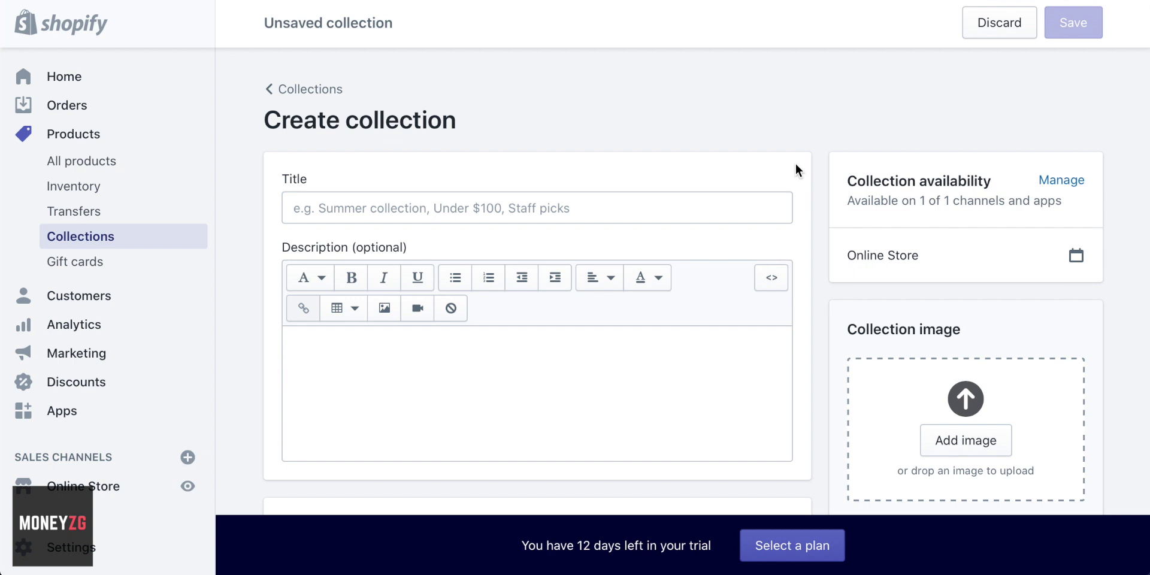
{"action": "left_click", "coordinate": [409, 207]}
{"action": "type", "text": "Bunches of flowers"}
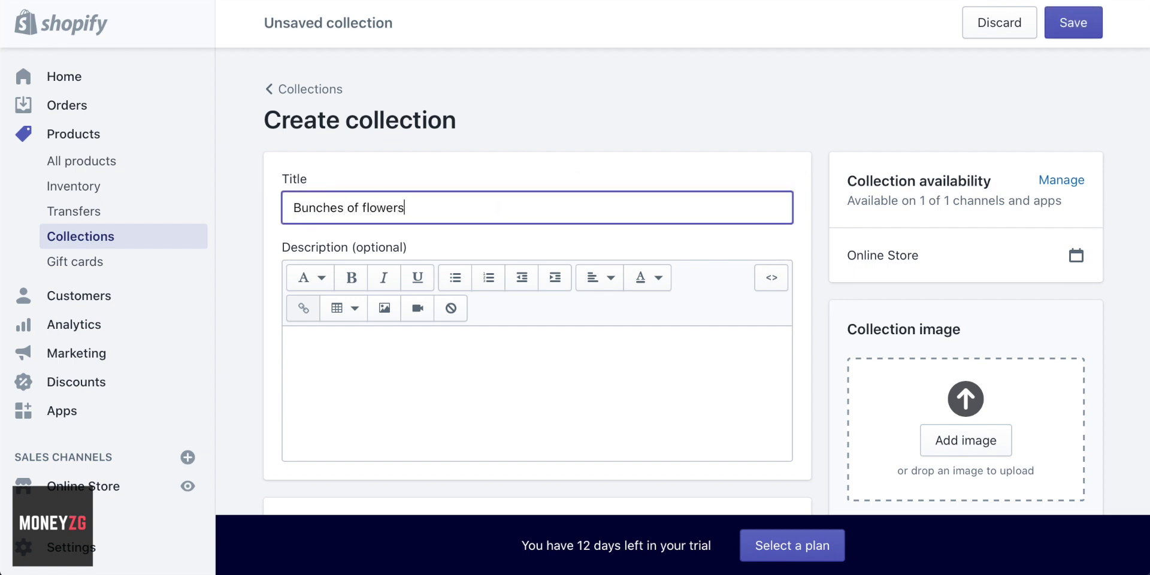
{"action": "scroll", "coordinate": [455, 193], "scroll_direction": "down", "scroll_amount": 3}
{"action": "left_click", "coordinate": [393, 249]}
{"action": "type", "text": "this is the description for the flowers"}
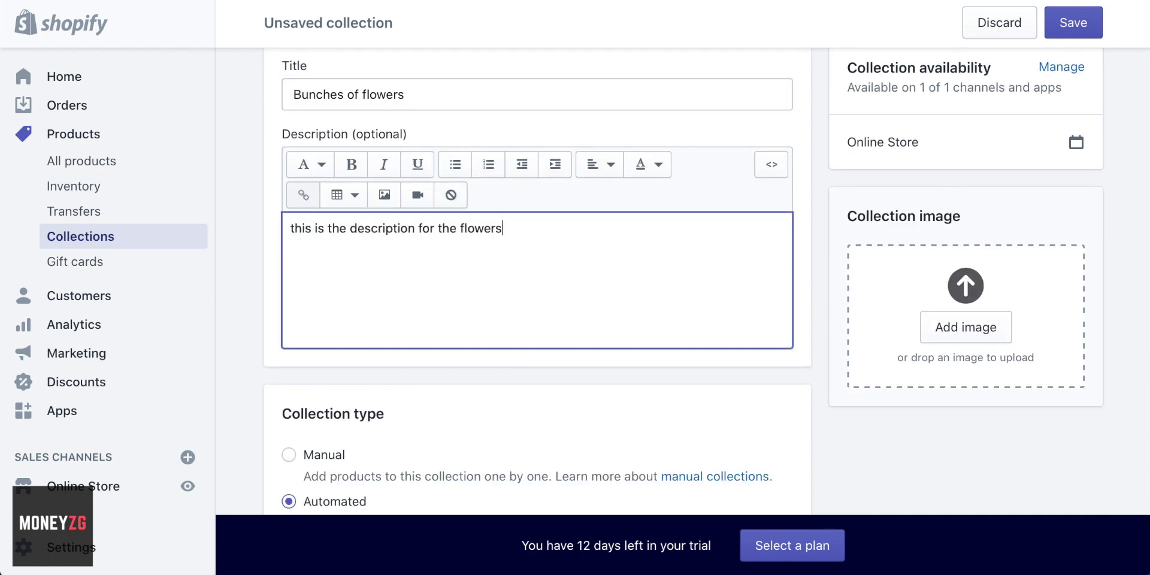
- Compare the manual and automated collection types and examine the product condition options for automated collections
{"action": "scroll", "coordinate": [469, 249], "scroll_direction": "down", "scroll_amount": 5}
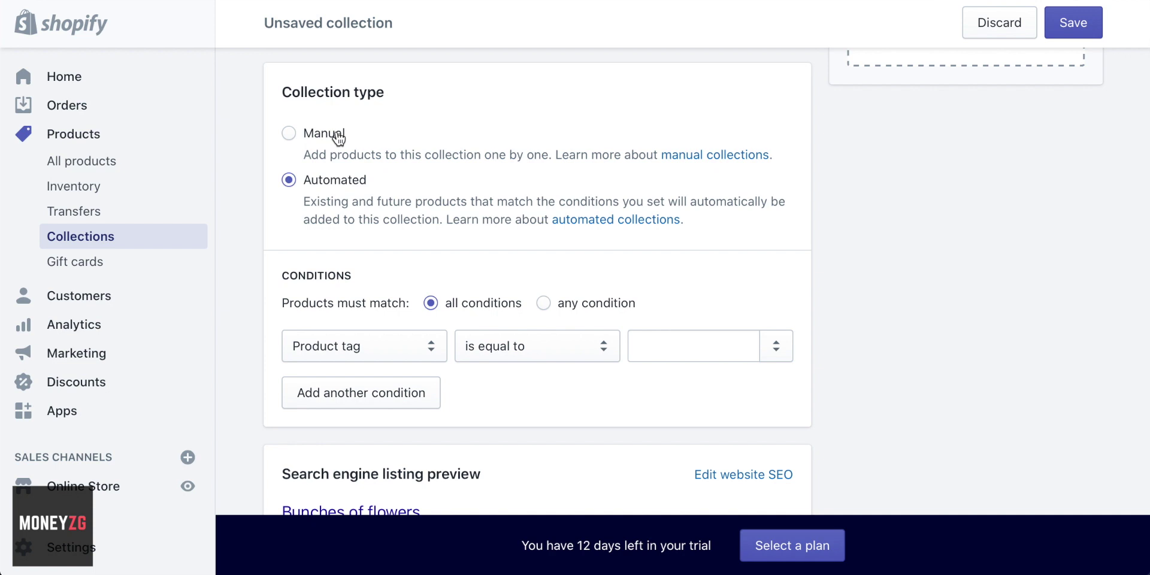
{"action": "left_click", "coordinate": [288, 133]}
{"action": "left_click", "coordinate": [290, 193]}
{"action": "scroll", "coordinate": [427, 219], "scroll_direction": "down", "scroll_amount": 2}
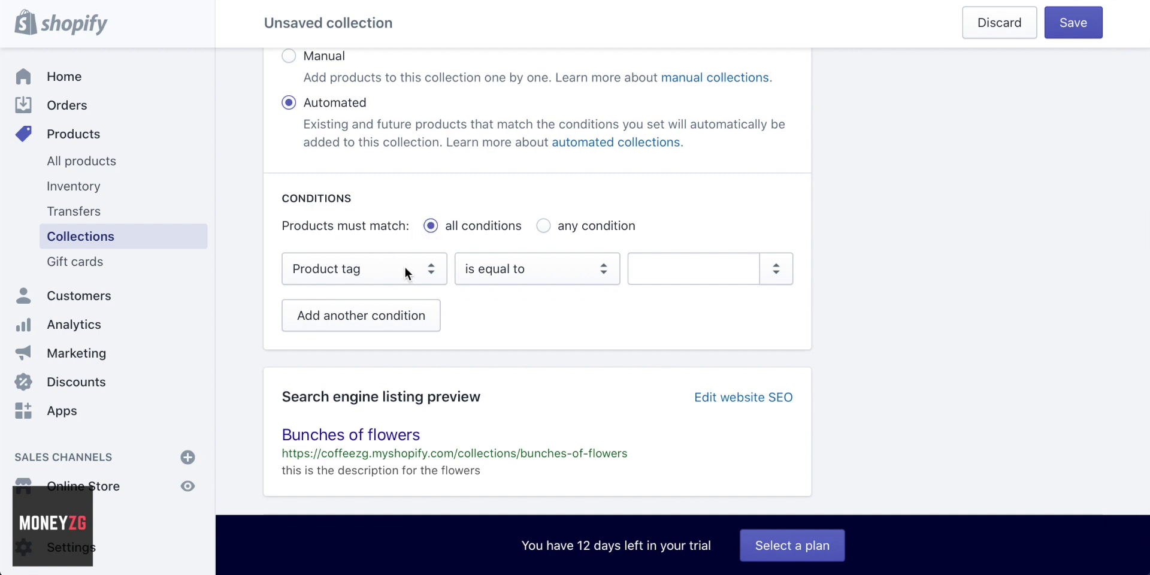
{"action": "left_click", "coordinate": [412, 269]}
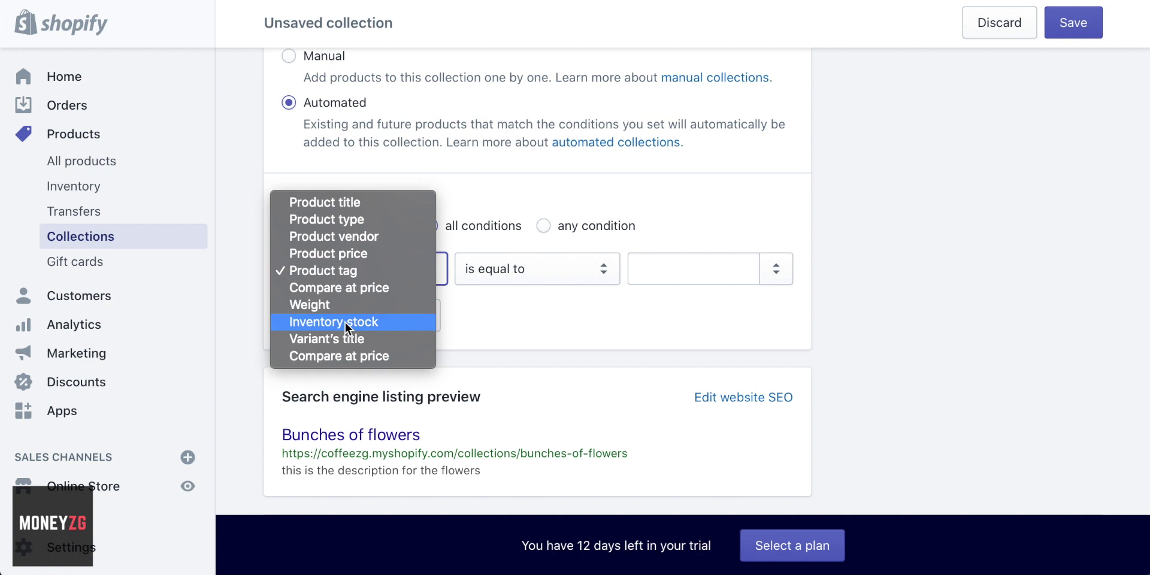
{"action": "left_click", "coordinate": [509, 339]}
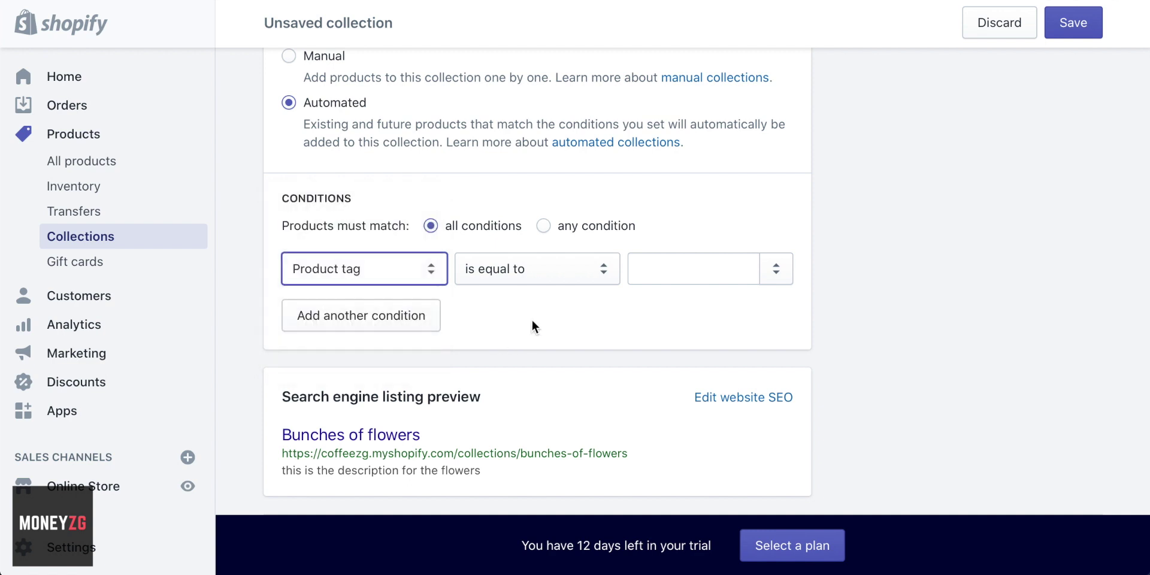
{"action": "key", "text": "Tab"}
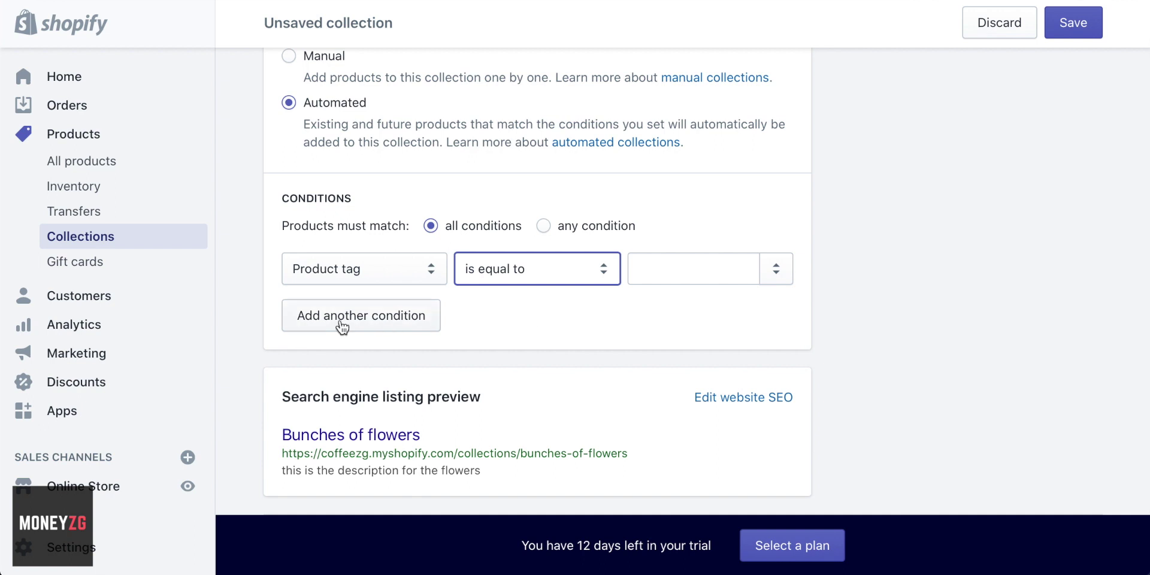
{"action": "scroll", "coordinate": [368, 318], "scroll_direction": "up", "scroll_amount": 2}
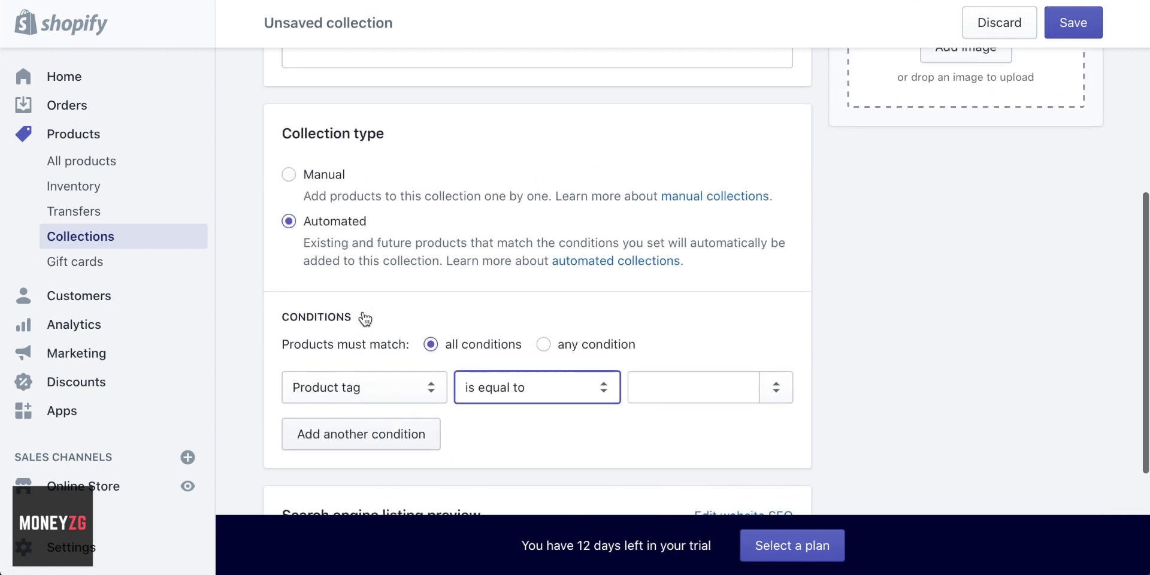
- Set the collection type to Manual and save the Bunches of flowers collection
{"action": "left_click", "coordinate": [288, 174]}
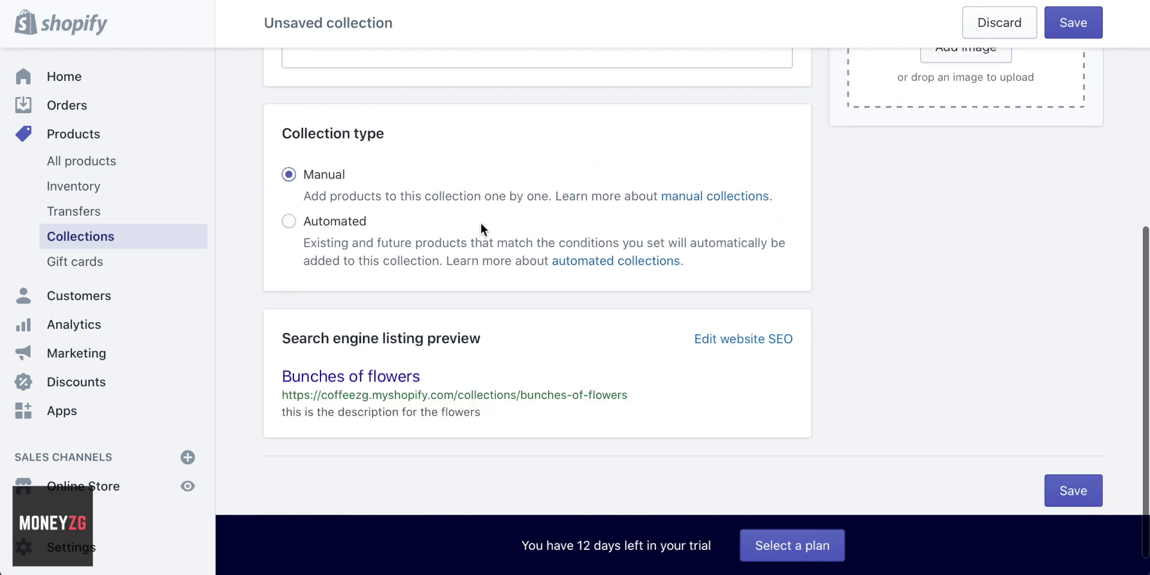
{"action": "scroll", "coordinate": [569, 219], "scroll_direction": "up", "scroll_amount": 1}
{"action": "scroll", "coordinate": [568, 215], "scroll_direction": "up", "scroll_amount": 2}
{"action": "scroll", "coordinate": [693, 344], "scroll_direction": "down", "scroll_amount": 4}
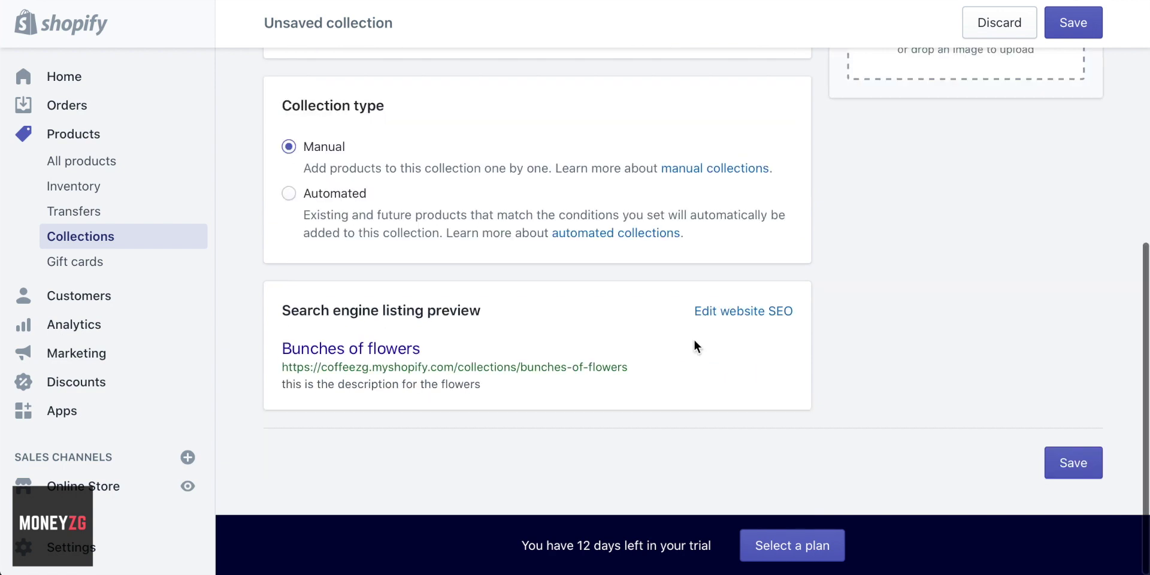
{"action": "left_click", "coordinate": [1078, 24]}
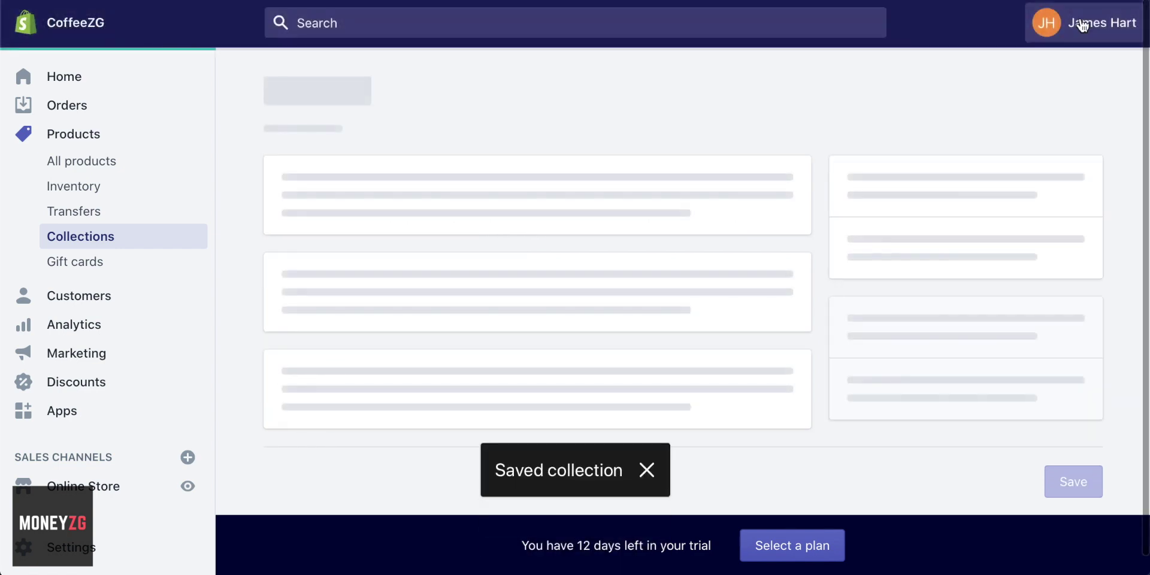
- Add the Bunch of Roses product to the Home page collection by searching its products for "bunch"
{"action": "left_click", "coordinate": [72, 235]}
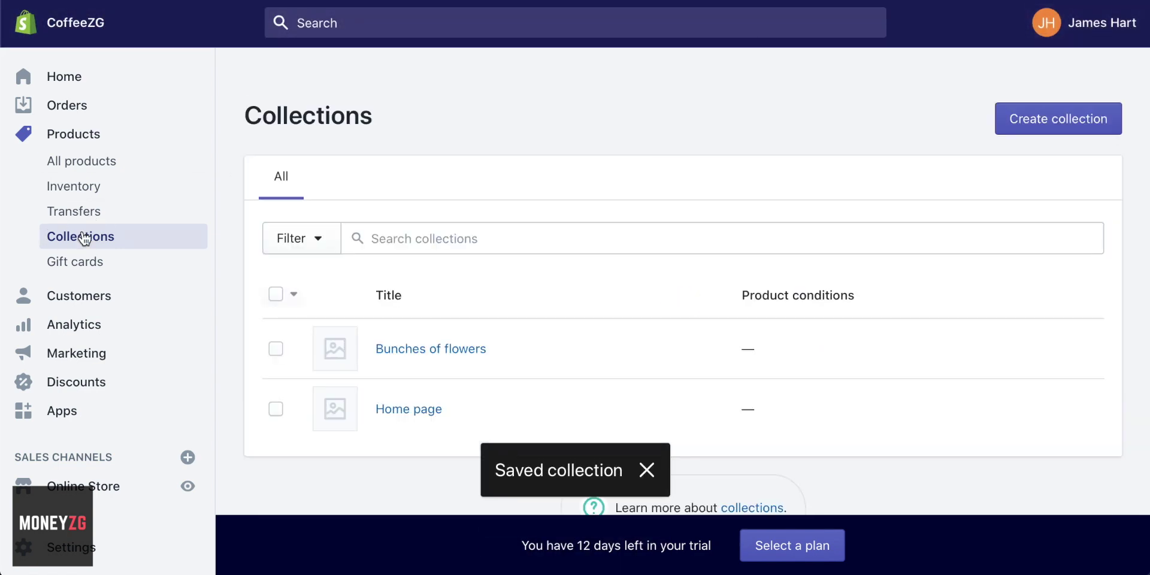
{"action": "scroll", "coordinate": [673, 221], "scroll_direction": "down", "scroll_amount": 2}
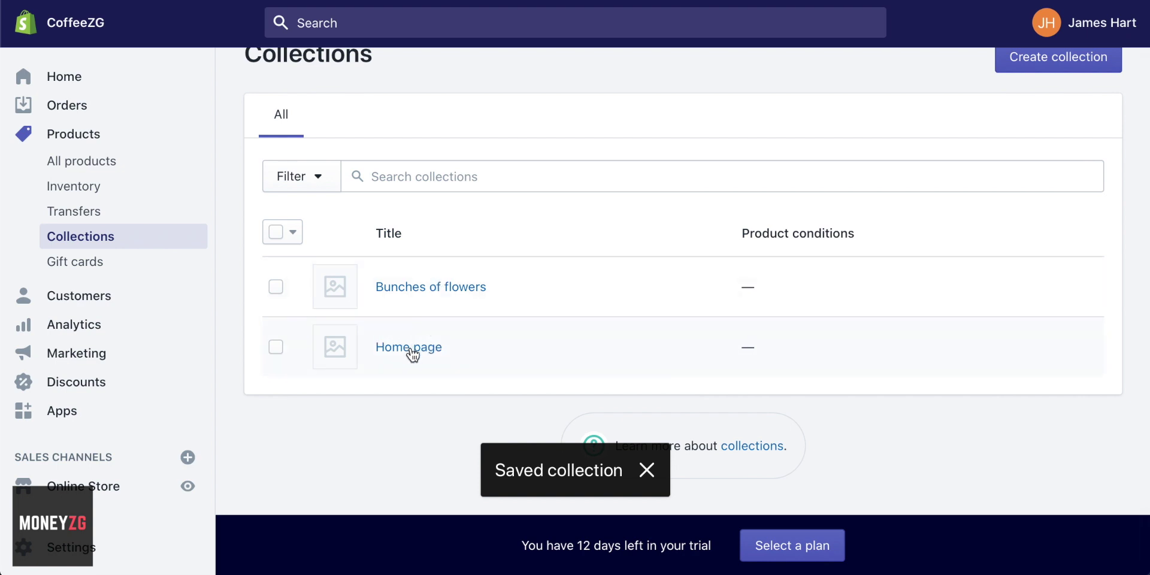
{"action": "left_click", "coordinate": [411, 349]}
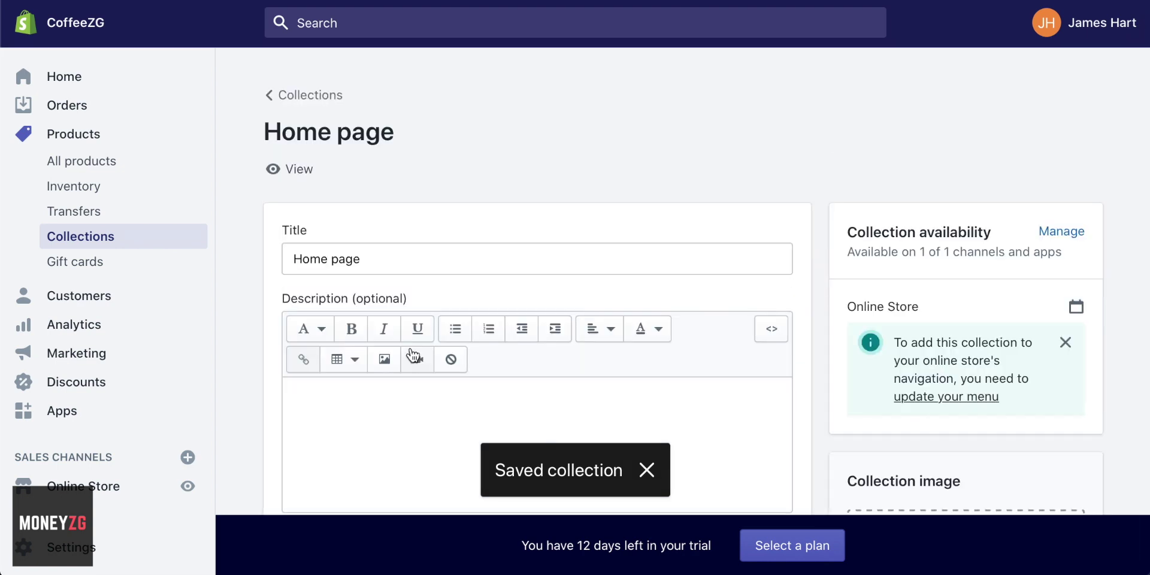
{"action": "scroll", "coordinate": [612, 265], "scroll_direction": "down", "scroll_amount": 5}
{"action": "scroll", "coordinate": [611, 265], "scroll_direction": "down", "scroll_amount": 2}
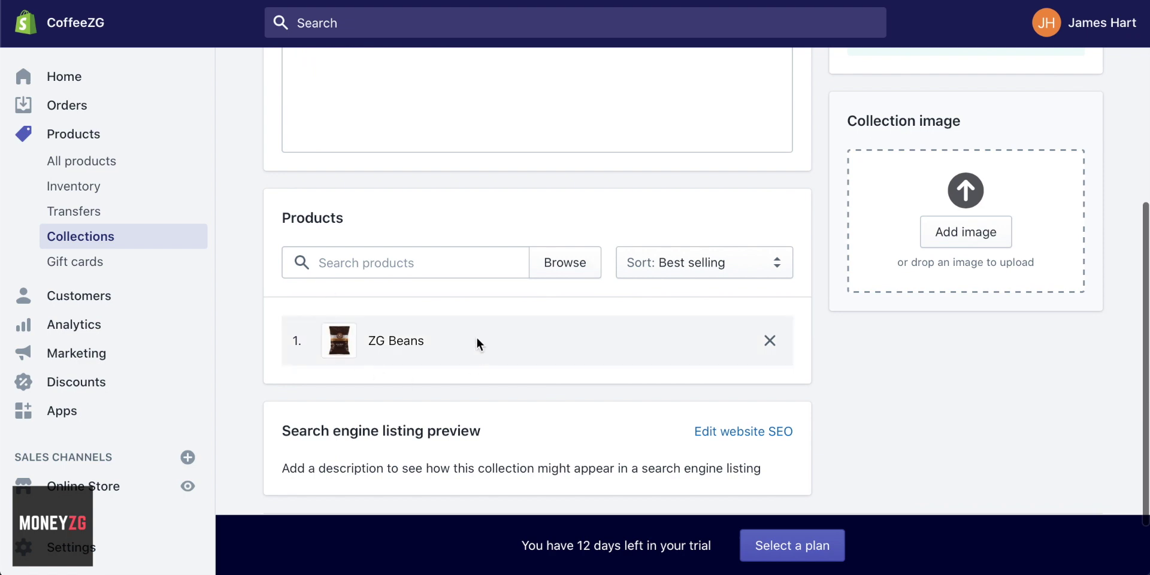
{"action": "left_click", "coordinate": [383, 263]}
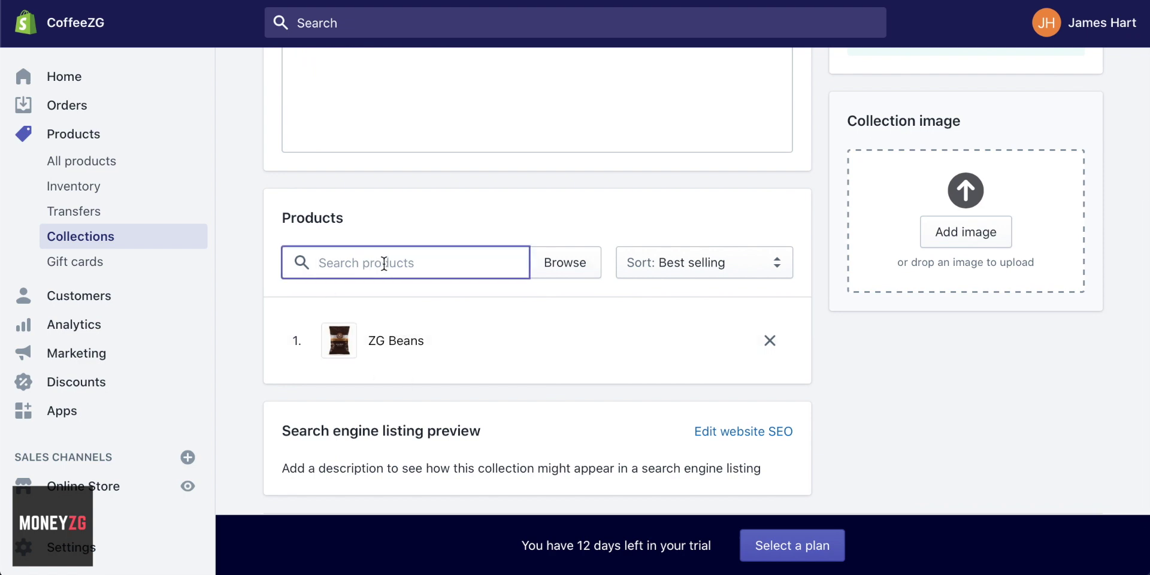
{"action": "type", "text": "bunch"}
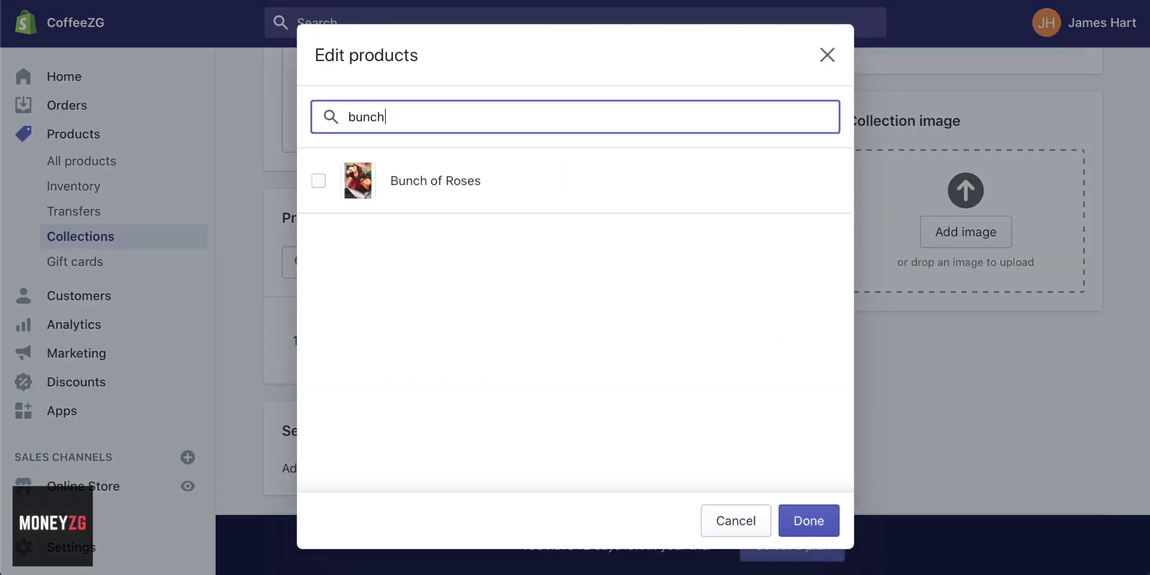
{"action": "left_click", "coordinate": [319, 181]}
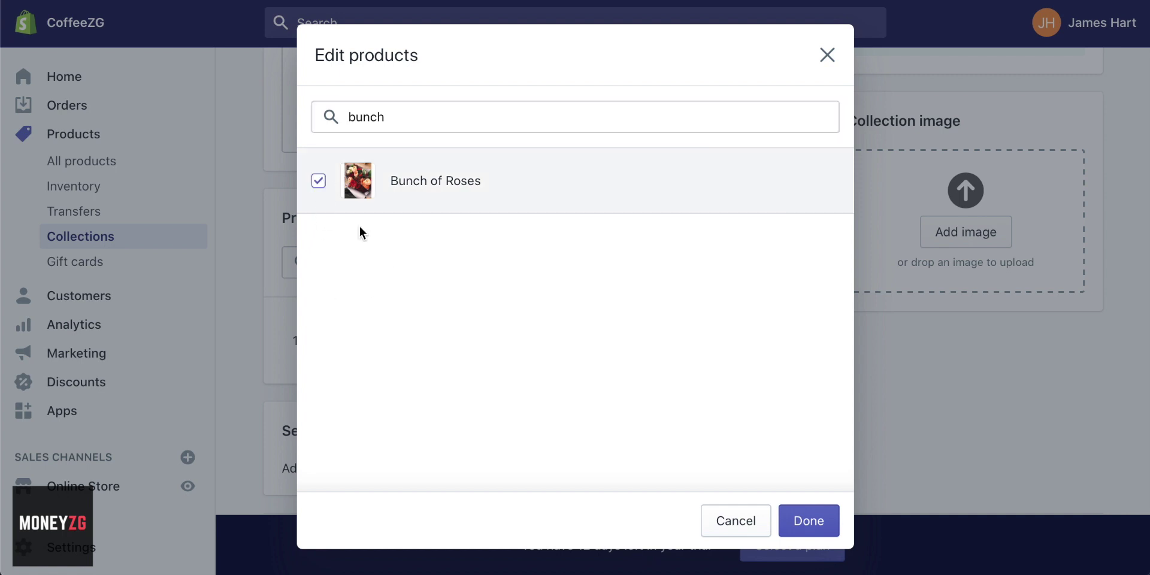
{"action": "left_click", "coordinate": [807, 523]}
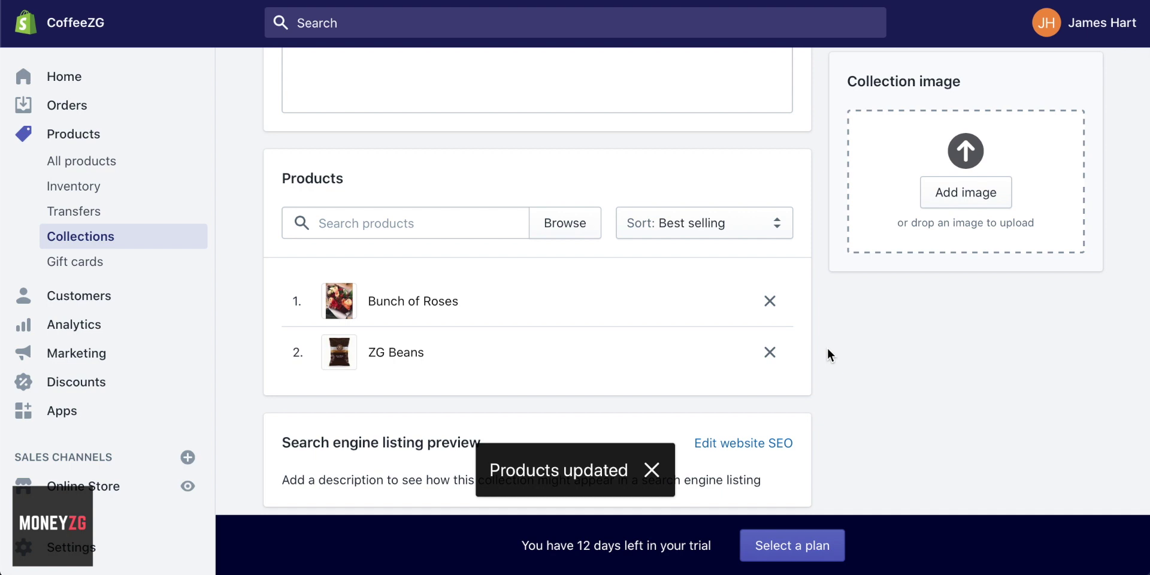
{"action": "scroll", "coordinate": [828, 347], "scroll_direction": "up", "scroll_amount": 2}
{"action": "scroll", "coordinate": [827, 341], "scroll_direction": "down", "scroll_amount": 1}
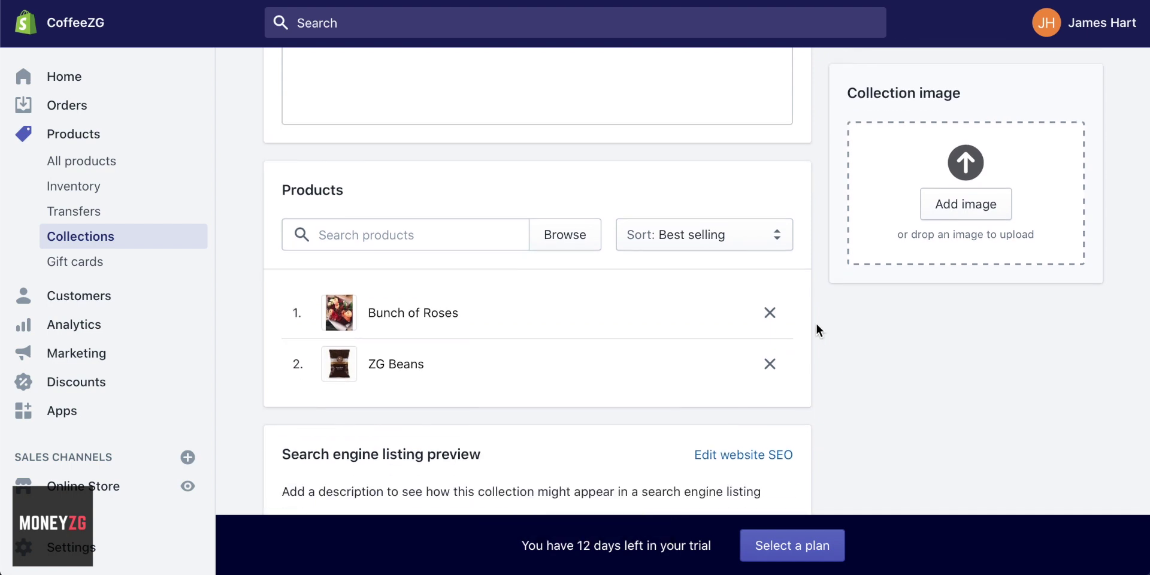
{"action": "scroll", "coordinate": [816, 328], "scroll_direction": "up", "scroll_amount": 10}
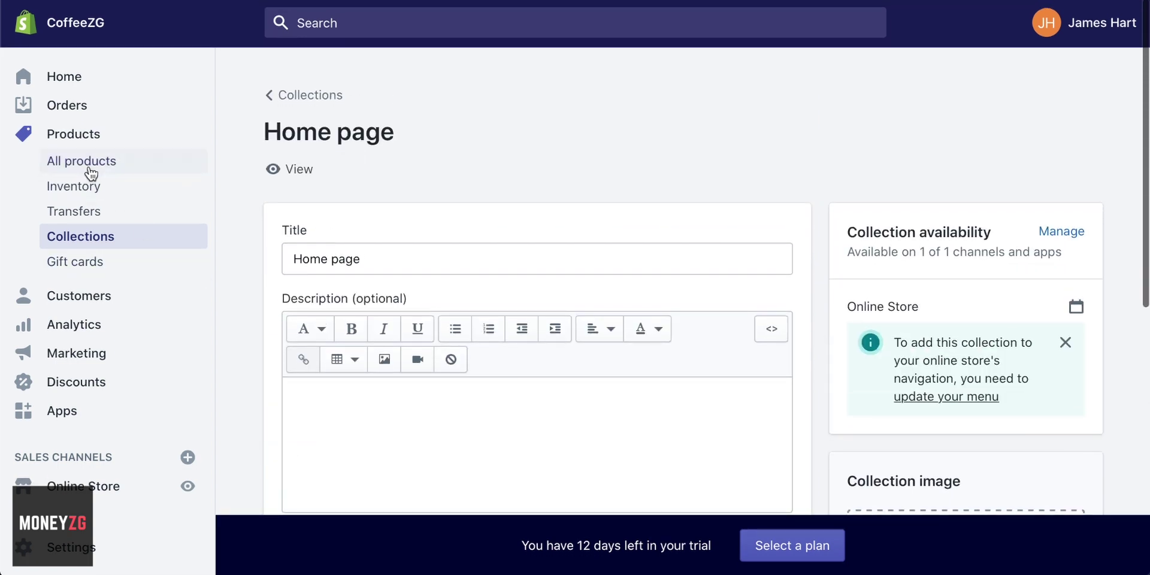
- View the list of all products and open the Gift cards page
{"action": "left_click", "coordinate": [68, 134]}
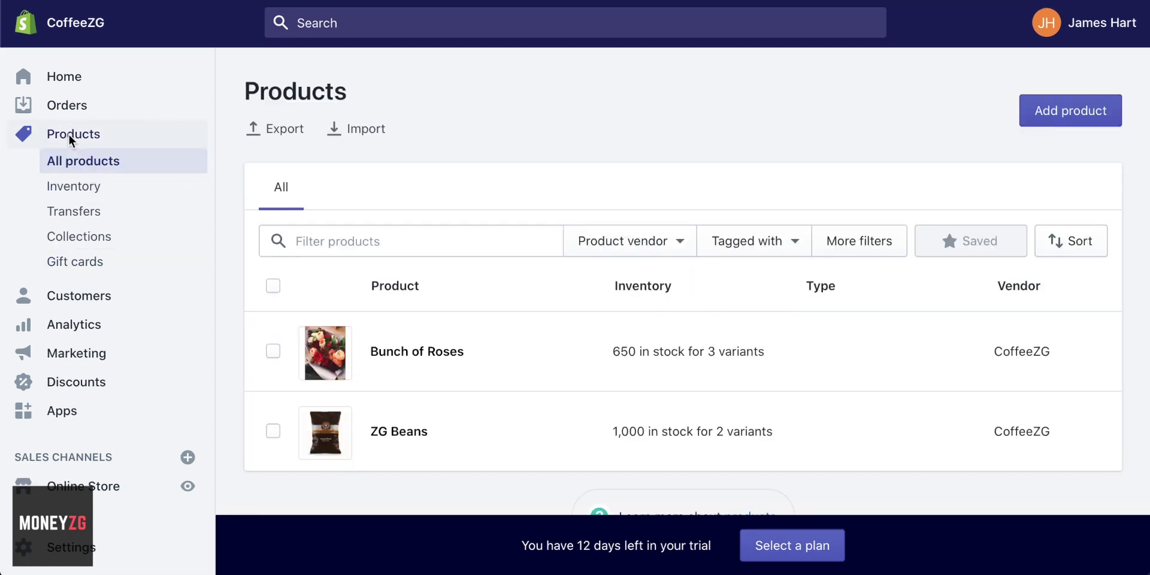
{"action": "left_click", "coordinate": [78, 265]}
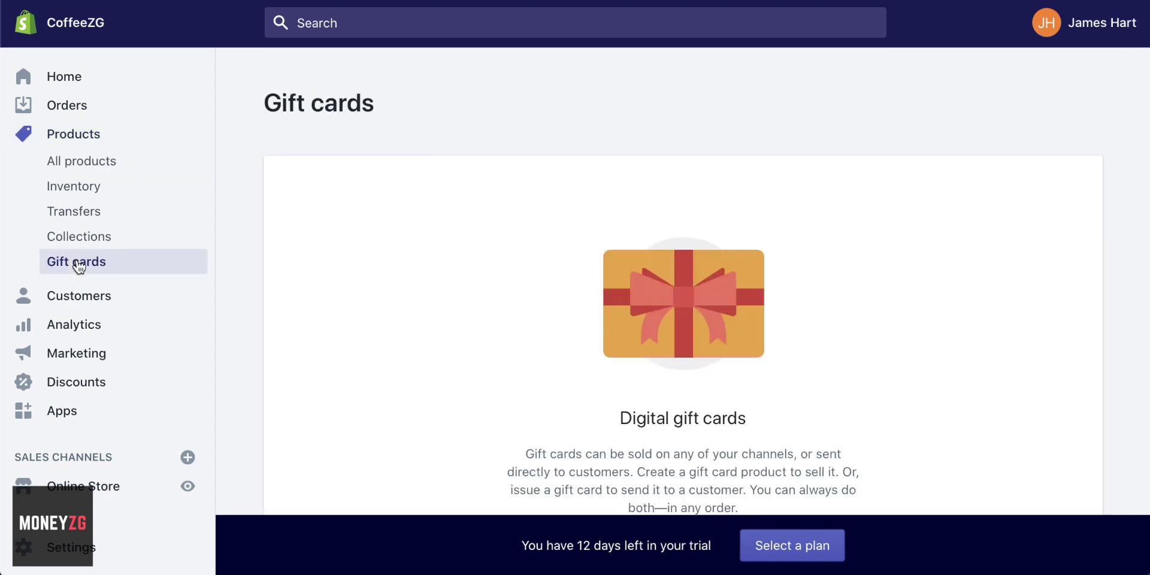
- Review the options for selling and sending digital gift cards
{"action": "scroll", "coordinate": [524, 258], "scroll_direction": "down", "scroll_amount": 6}
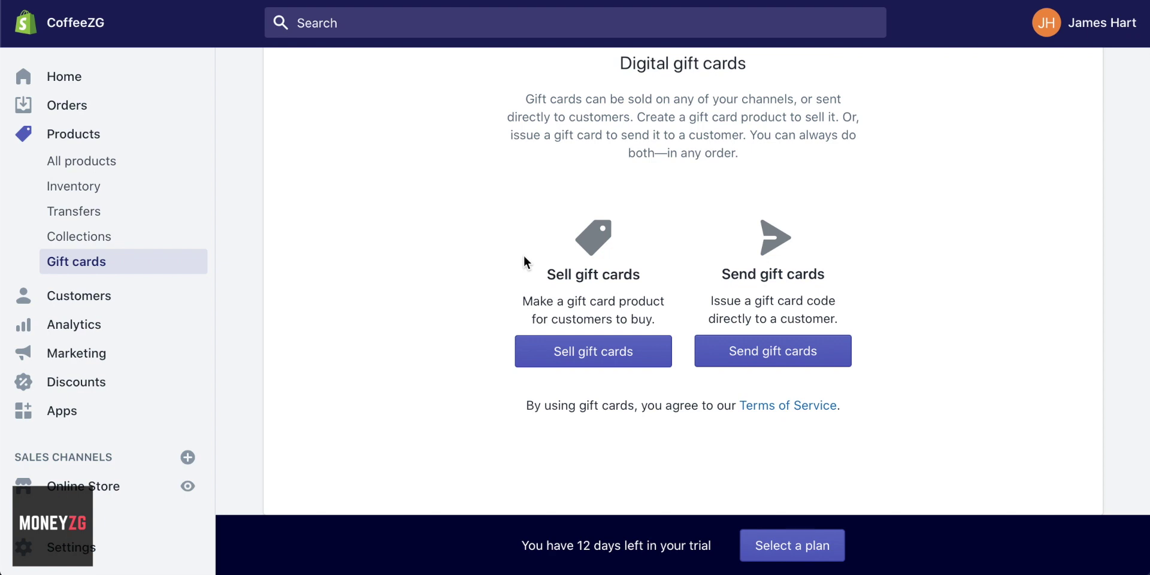
{"action": "scroll", "coordinate": [511, 284], "scroll_direction": "up", "scroll_amount": 2}
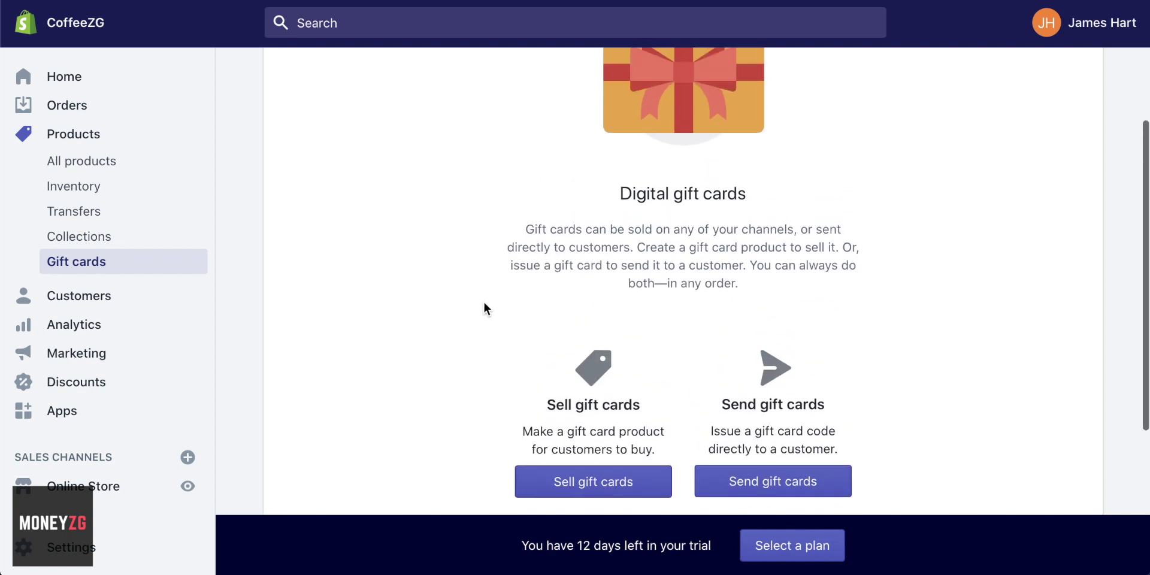
{"action": "scroll", "coordinate": [484, 308], "scroll_direction": "down", "scroll_amount": 2}
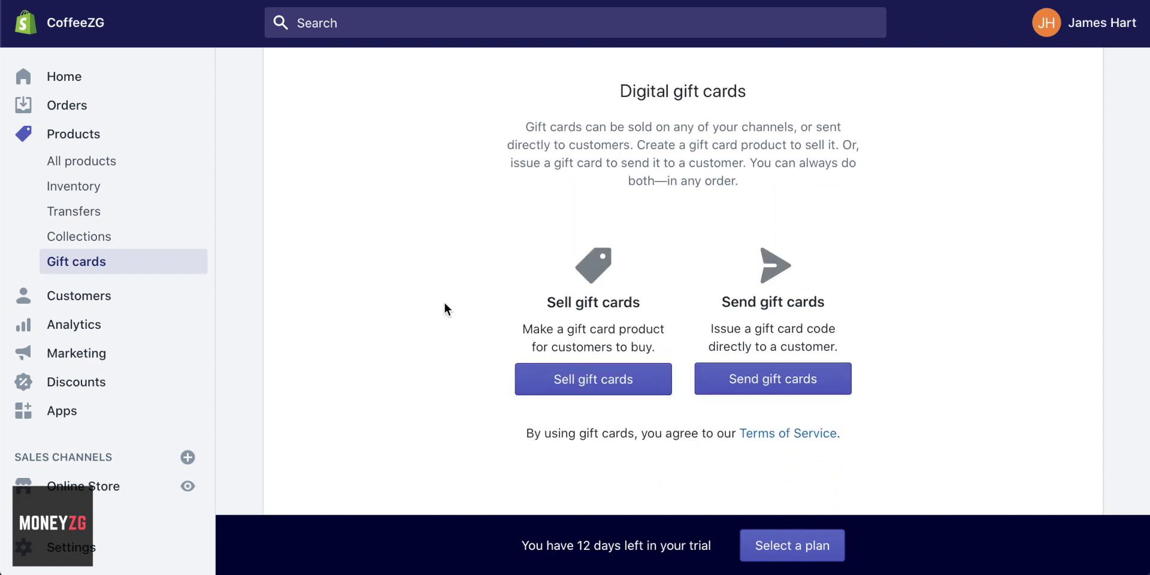
{"action": "scroll", "coordinate": [484, 288], "scroll_direction": "up", "scroll_amount": 3}
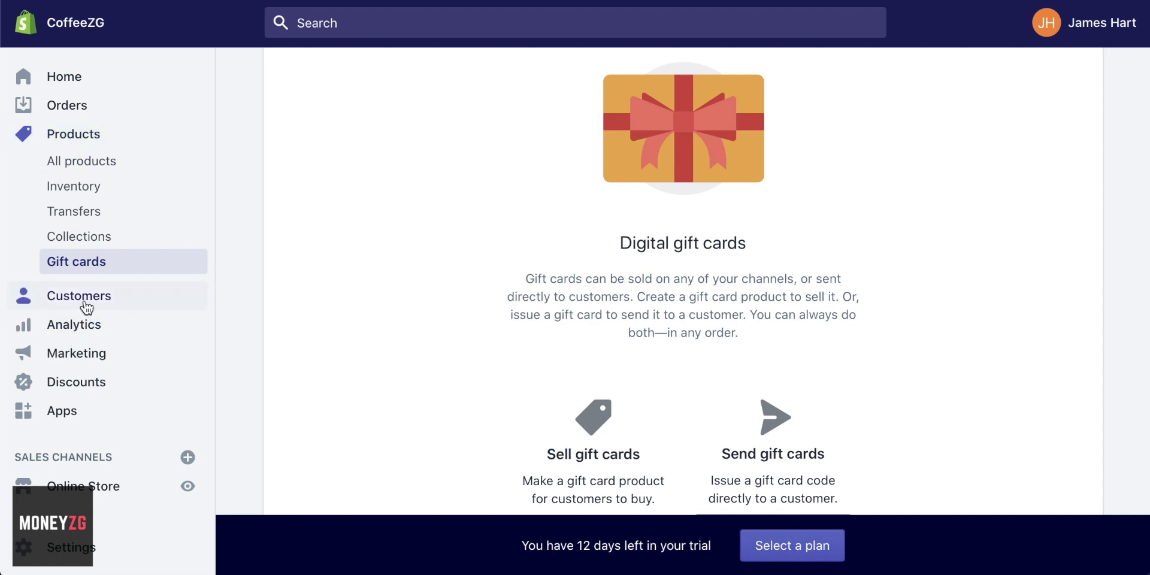
- View the Orders page and the list of draft orders, checking the date of the existing draft
{"action": "left_click", "coordinate": [73, 106]}
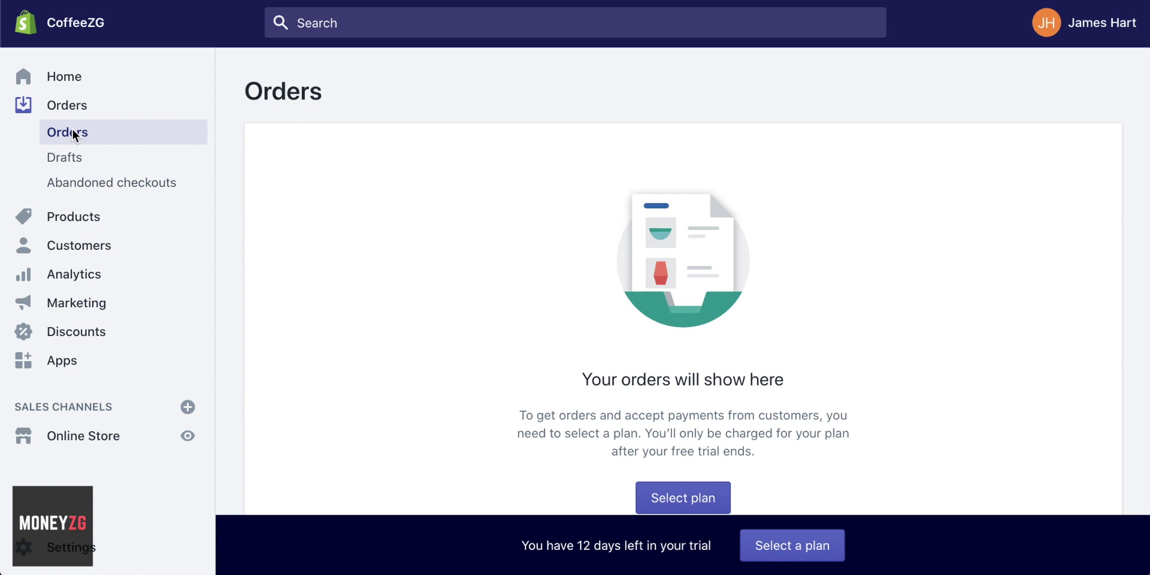
{"action": "left_click", "coordinate": [74, 161]}
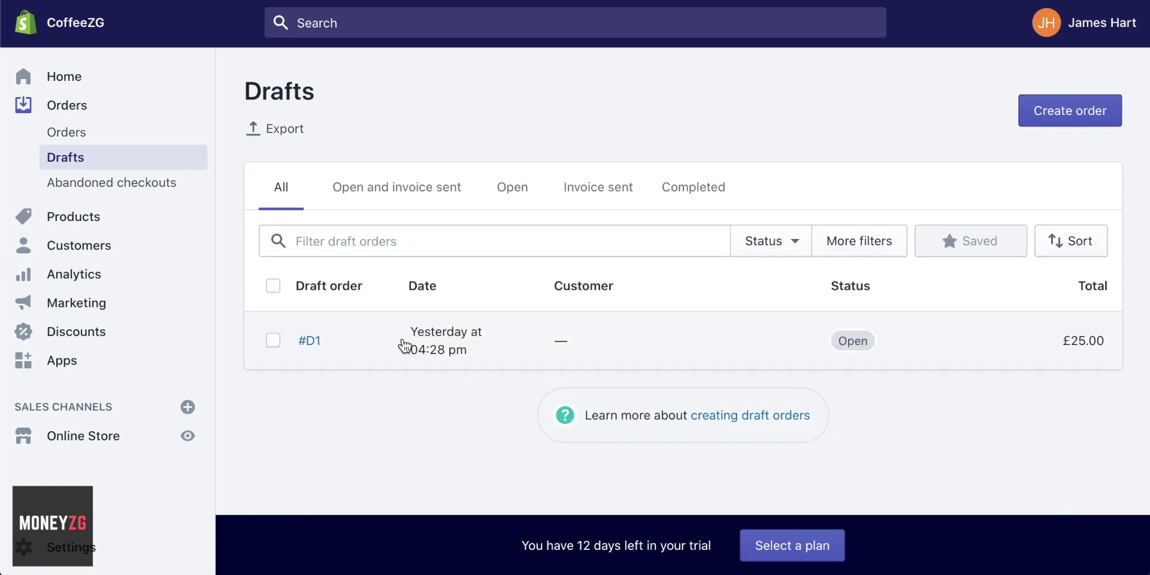
{"action": "mouse_move", "coordinate": [440, 334]}
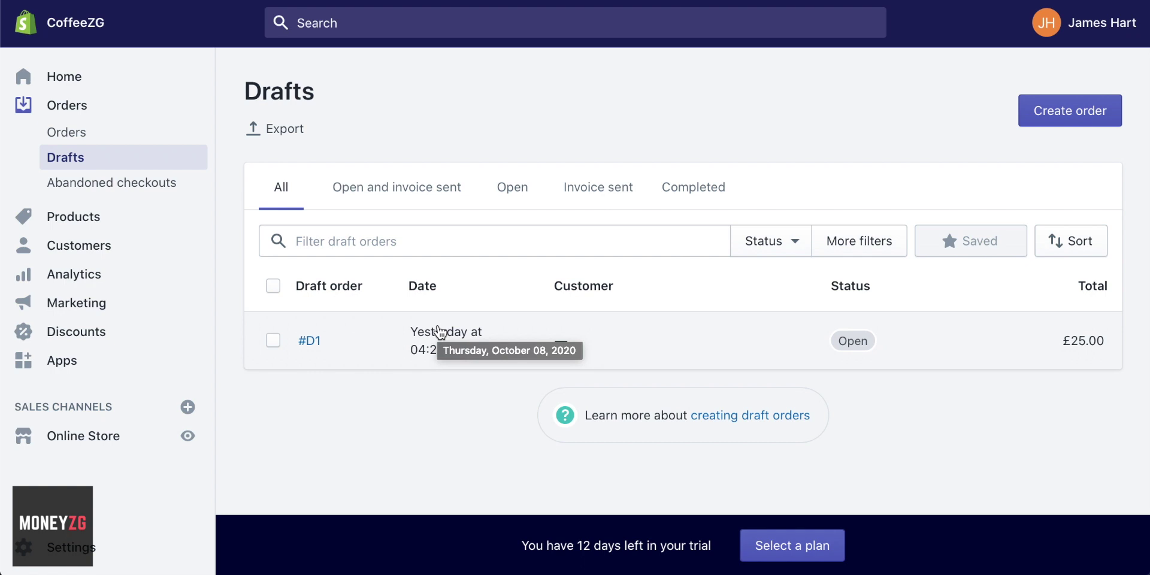
- Start a new draft order and add the Blue variant of Bunch of Roses by searching products for "bunch"
{"action": "left_click", "coordinate": [1069, 116]}
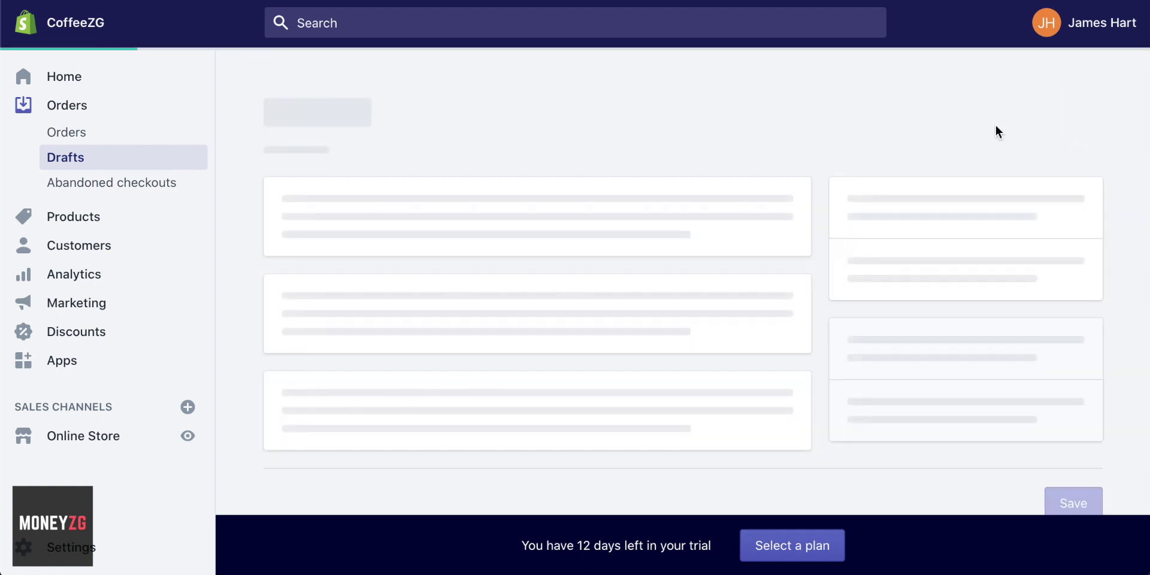
{"action": "scroll", "coordinate": [602, 247], "scroll_direction": "down", "scroll_amount": 1}
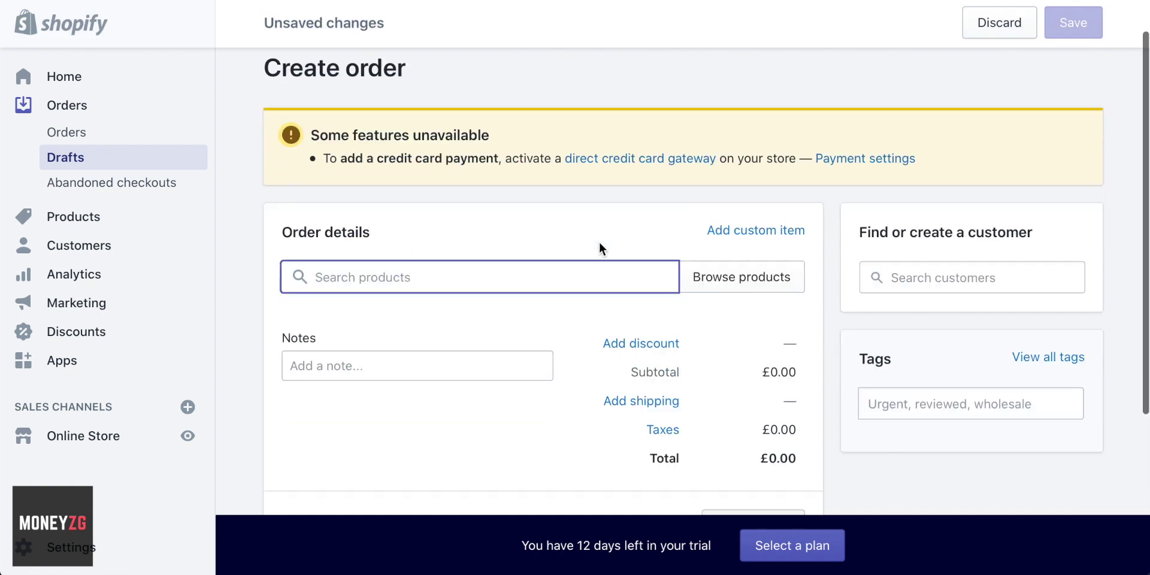
{"action": "scroll", "coordinate": [600, 243], "scroll_direction": "down", "scroll_amount": 2}
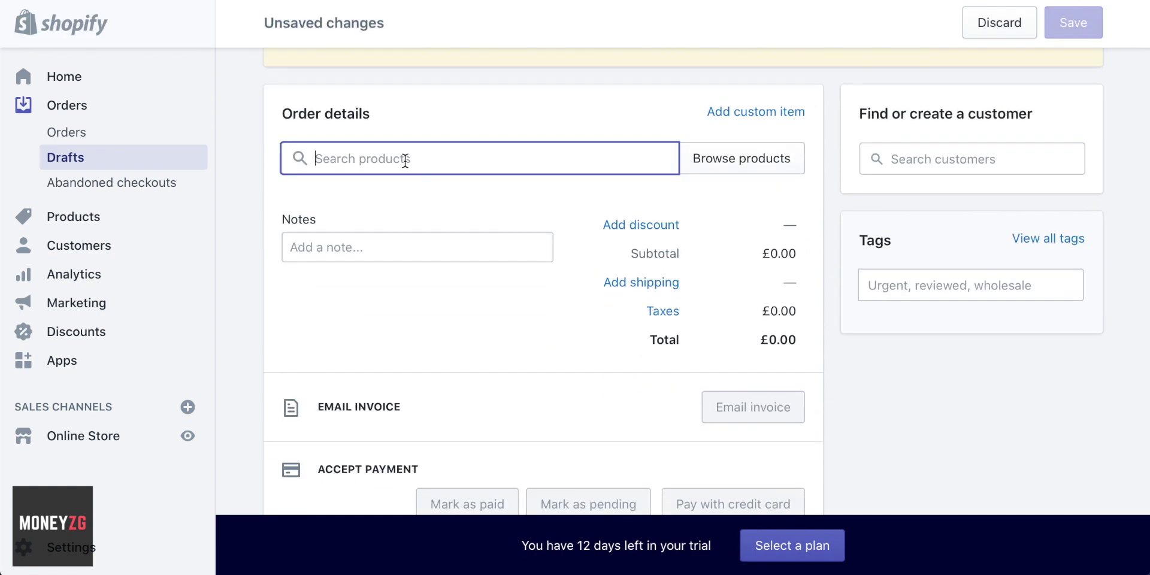
{"action": "type", "text": "bunch"}
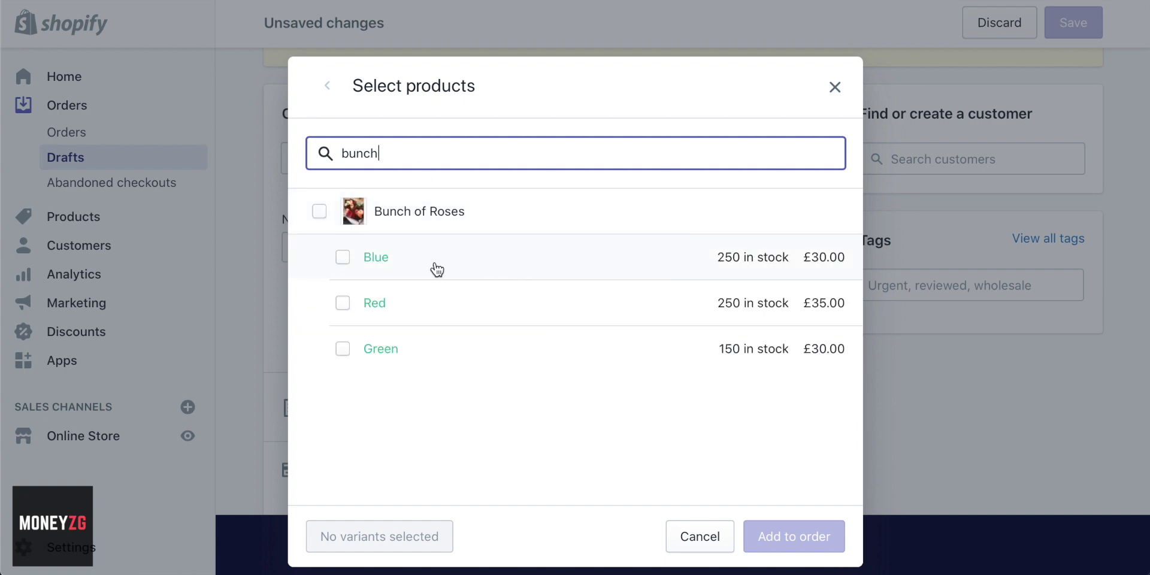
{"action": "left_click", "coordinate": [344, 260]}
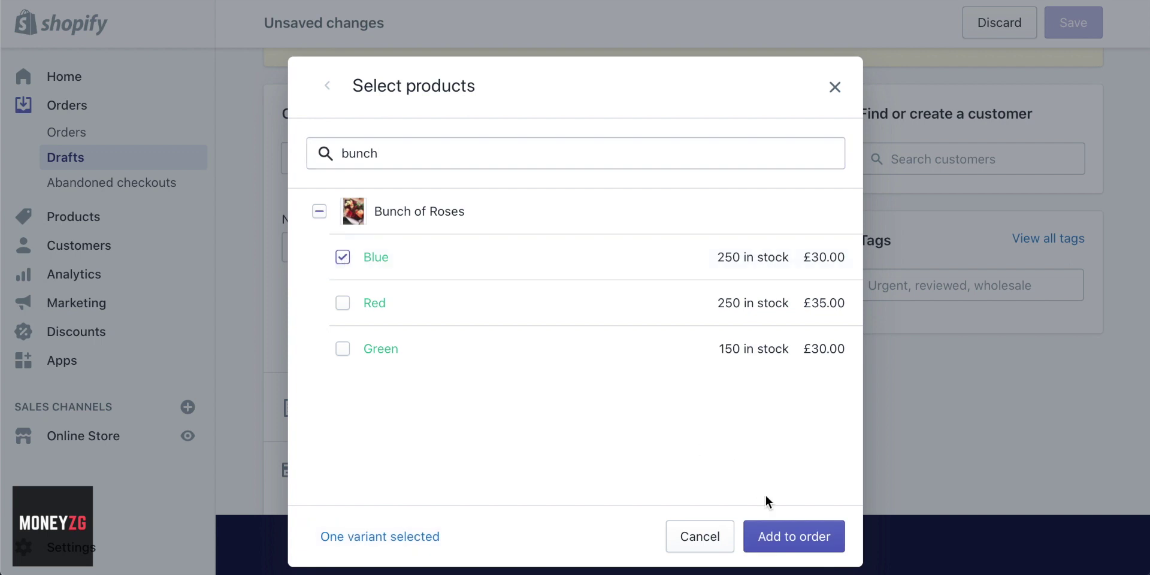
{"action": "left_click", "coordinate": [792, 539]}
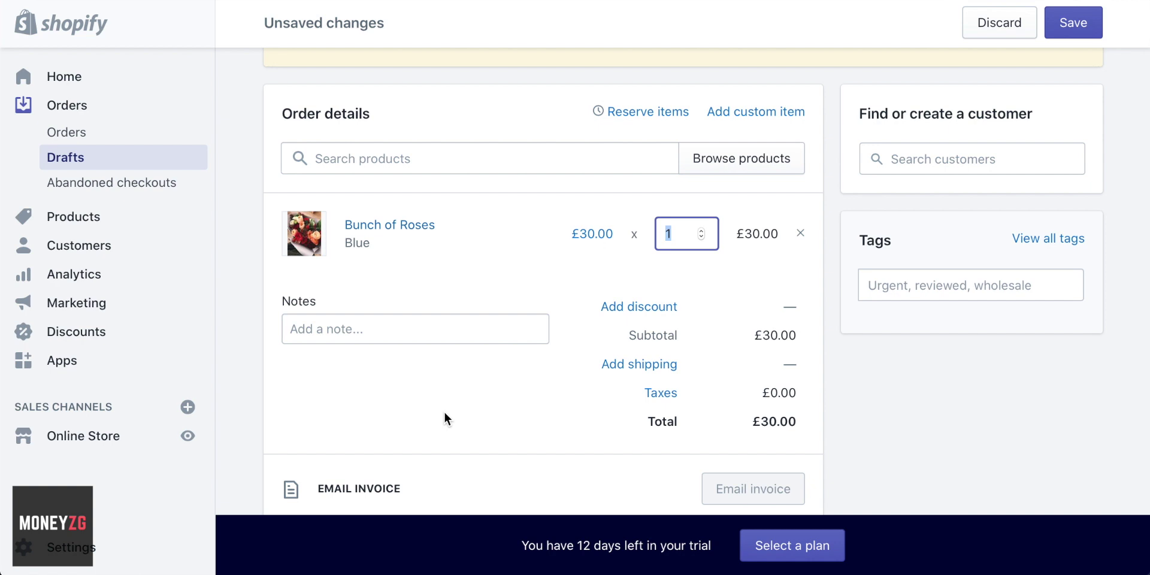
- Examine the order's product search, notes, email invoice and payment acceptance options
{"action": "left_click", "coordinate": [362, 156]}
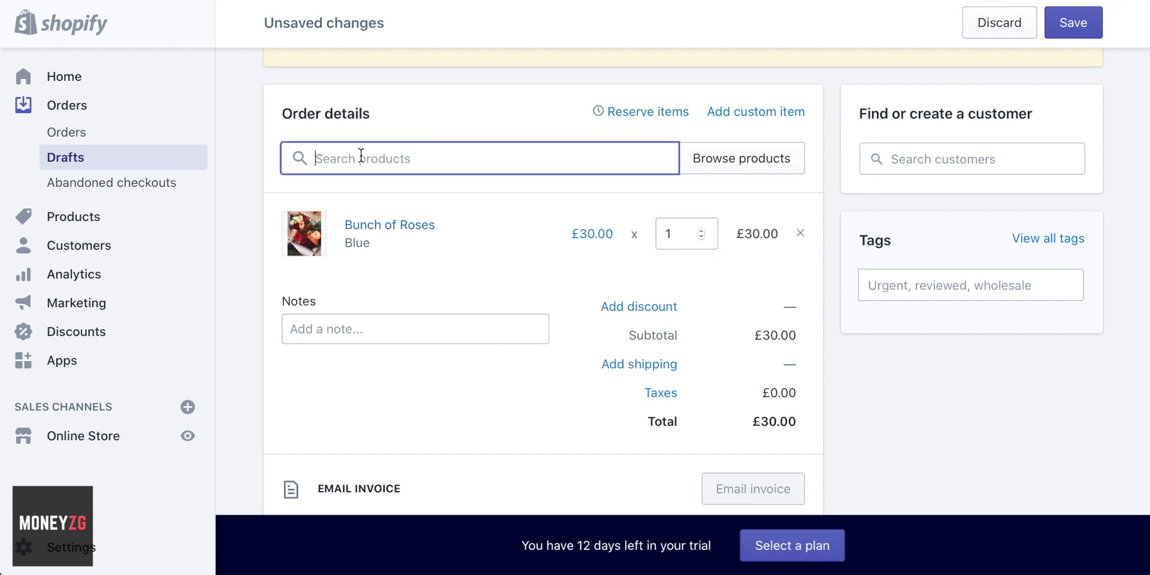
{"action": "scroll", "coordinate": [438, 212], "scroll_direction": "down", "scroll_amount": 2}
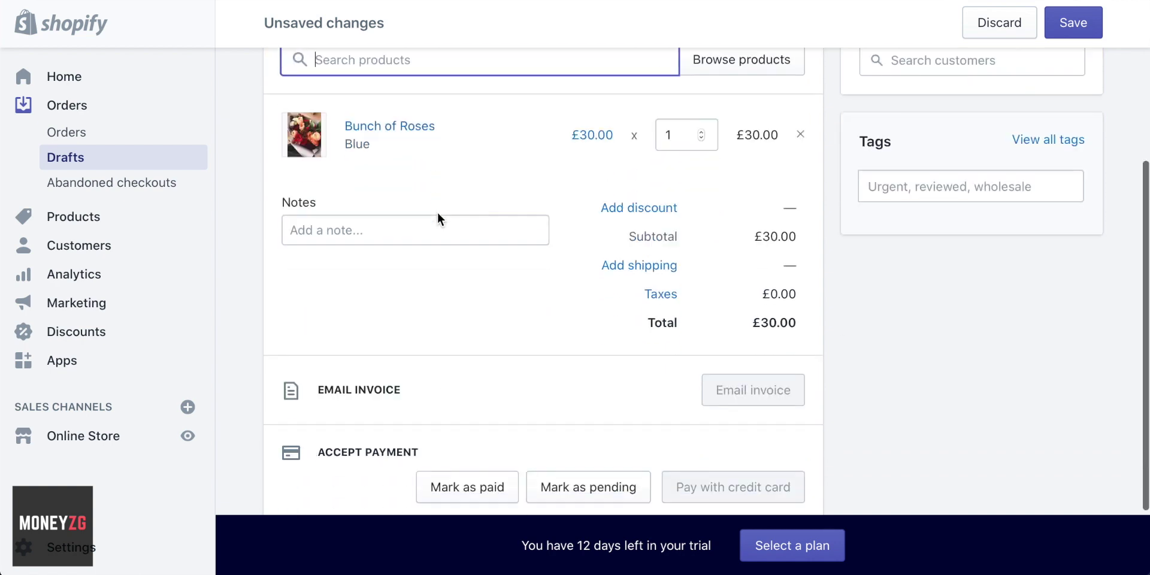
{"action": "left_click", "coordinate": [374, 224]}
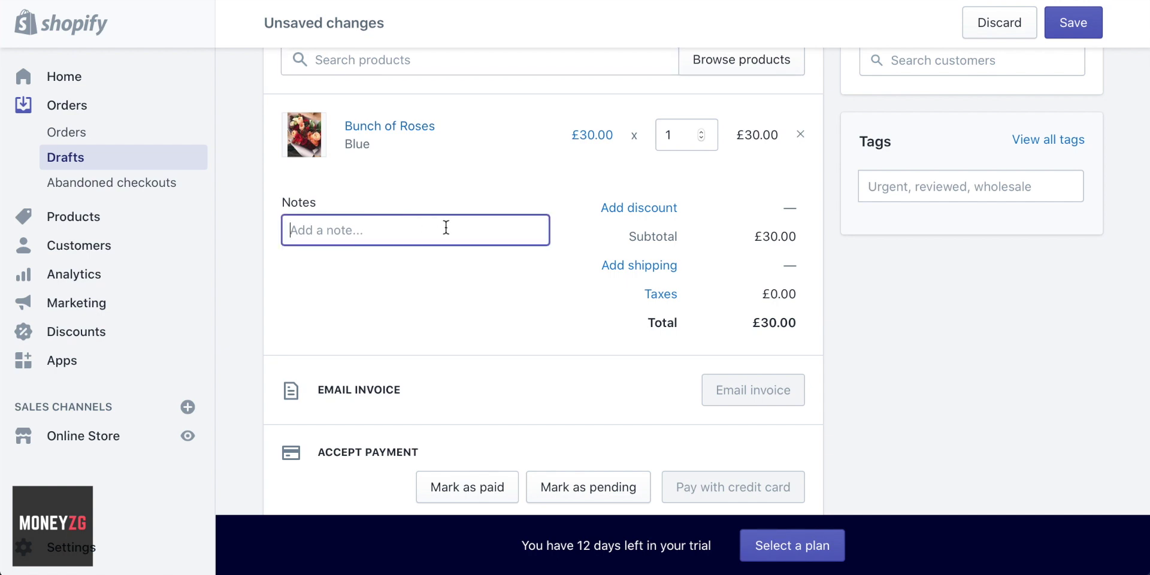
{"action": "scroll", "coordinate": [446, 228], "scroll_direction": "down", "scroll_amount": 2}
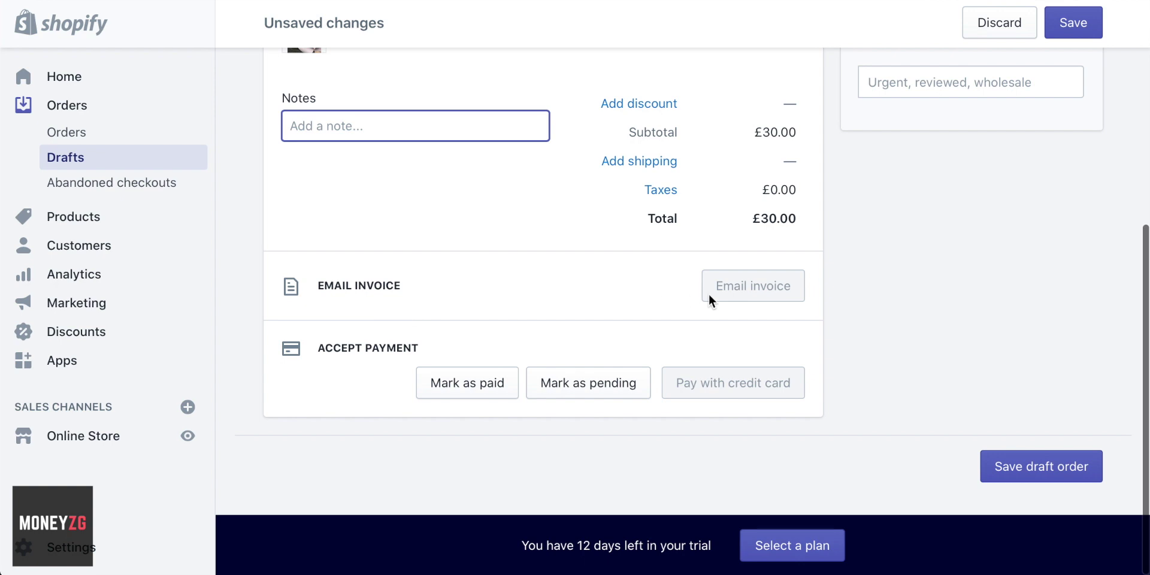
{"action": "left_click", "coordinate": [739, 290]}
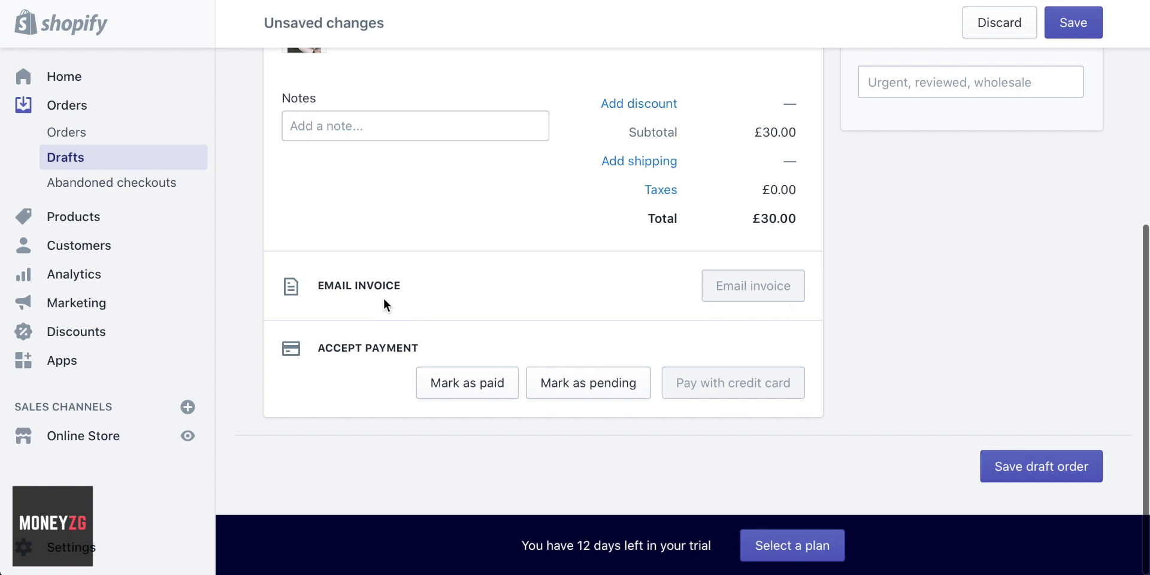
{"action": "scroll", "coordinate": [530, 281], "scroll_direction": "up", "scroll_amount": 2}
{"action": "scroll", "coordinate": [539, 300], "scroll_direction": "down", "scroll_amount": 2}
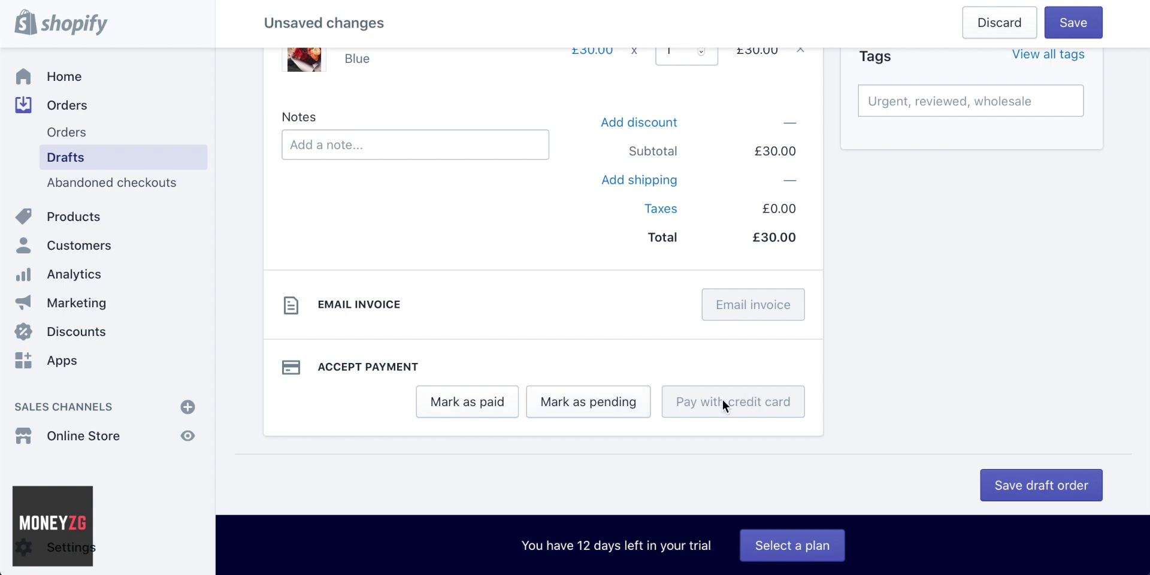
{"action": "left_click", "coordinate": [768, 400]}
{"action": "scroll", "coordinate": [856, 330], "scroll_direction": "down", "scroll_amount": 2}
- Examine the form for creating a new customer on the order, including its email marketing option, and close it without saving
{"action": "left_click", "coordinate": [971, 162]}
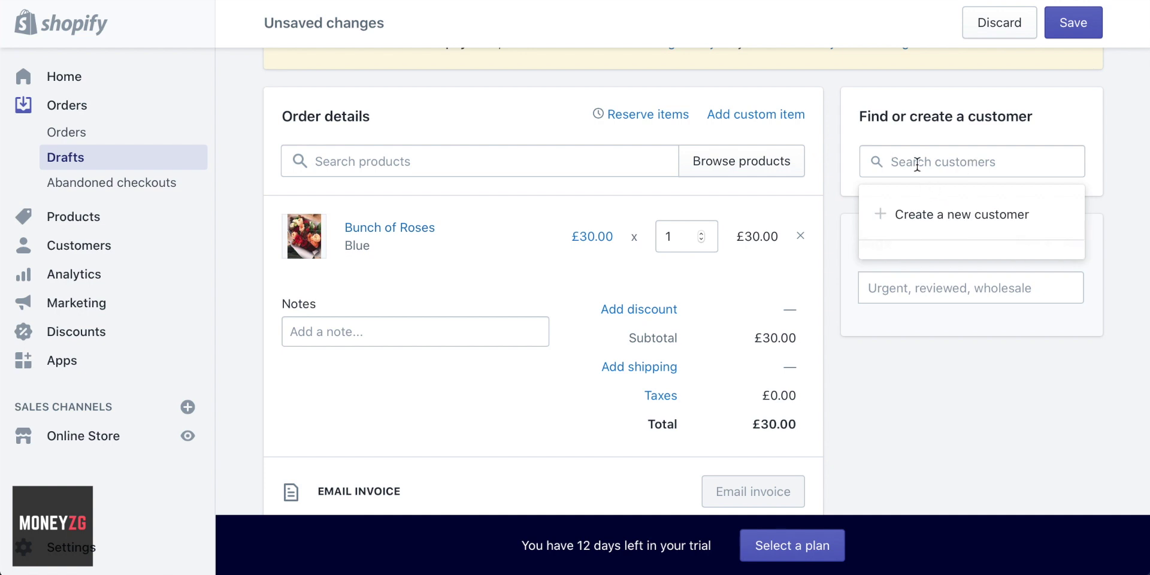
{"action": "left_click", "coordinate": [917, 223]}
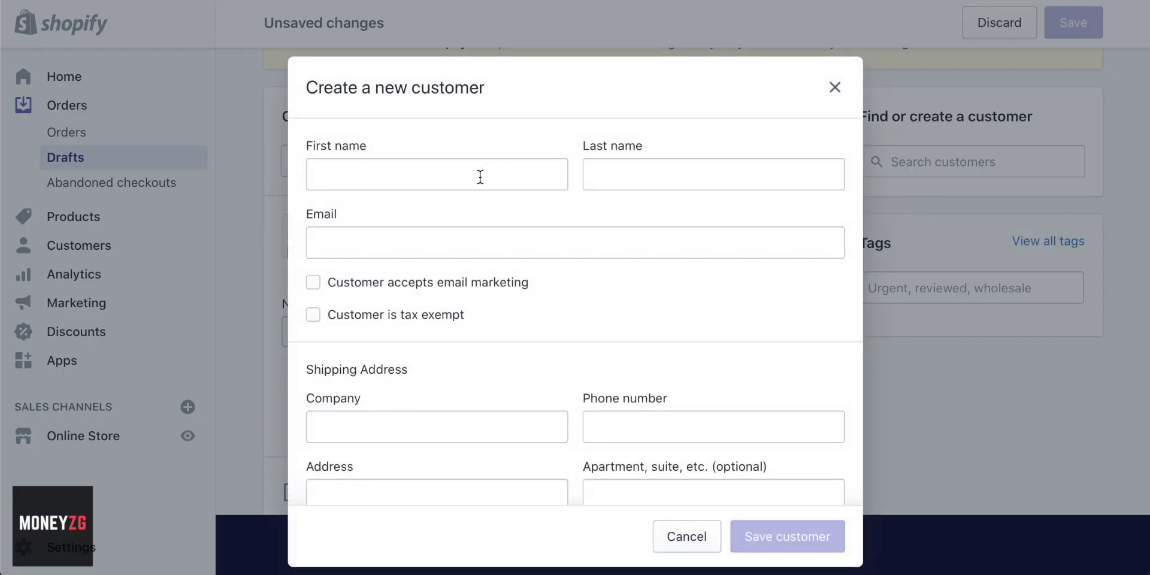
{"action": "scroll", "coordinate": [481, 176], "scroll_direction": "down", "scroll_amount": 2}
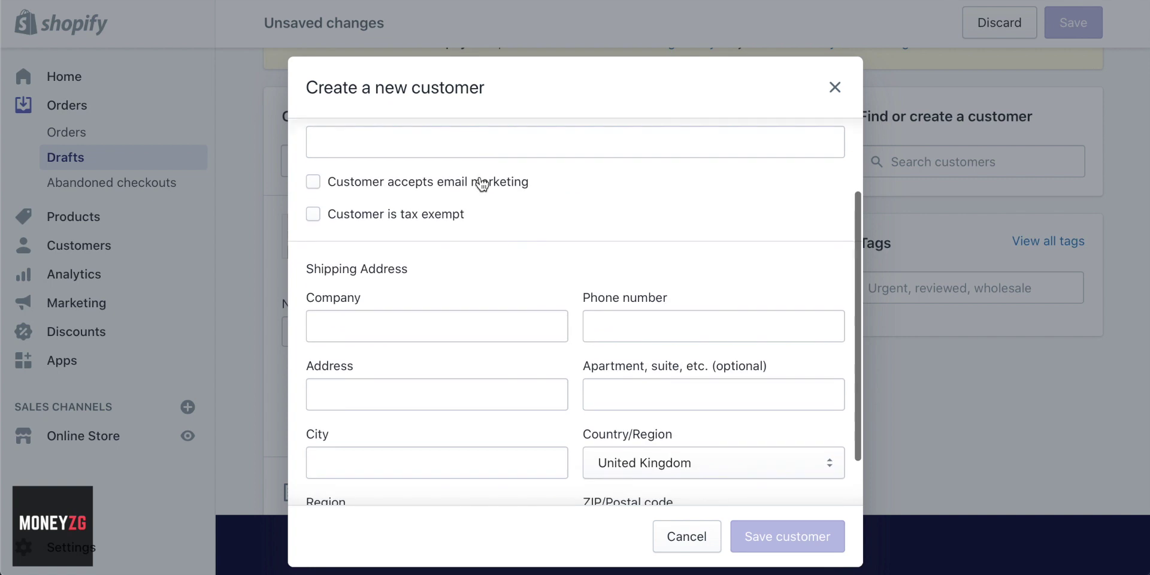
{"action": "scroll", "coordinate": [403, 239], "scroll_direction": "down", "scroll_amount": 1}
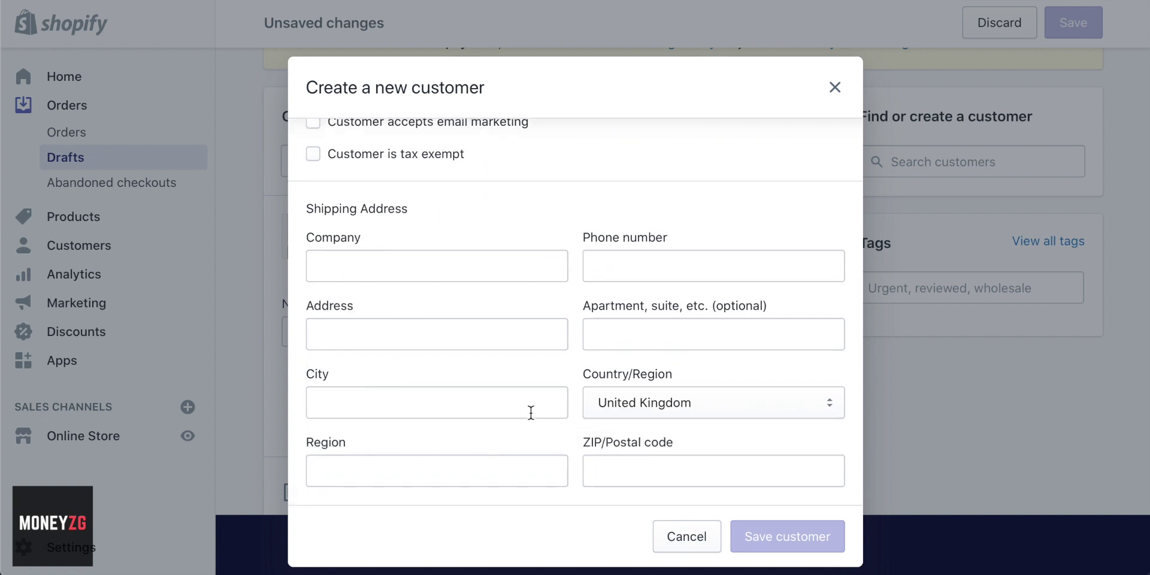
{"action": "scroll", "coordinate": [531, 412], "scroll_direction": "up", "scroll_amount": 3}
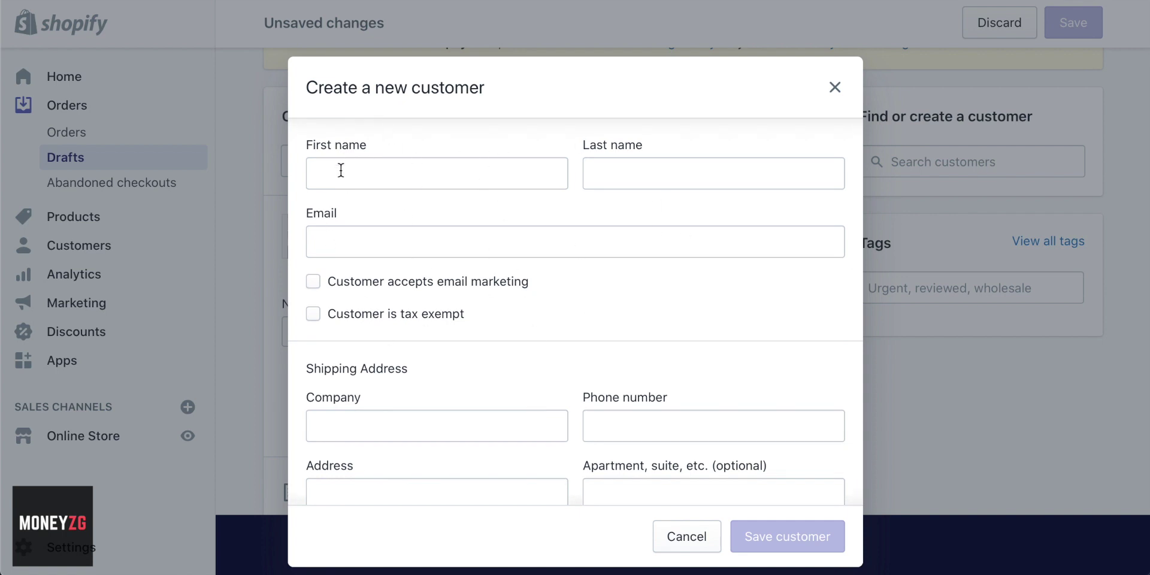
{"action": "left_click", "coordinate": [313, 288]}
{"action": "left_click", "coordinate": [313, 287]}
{"action": "left_click", "coordinate": [836, 88]}
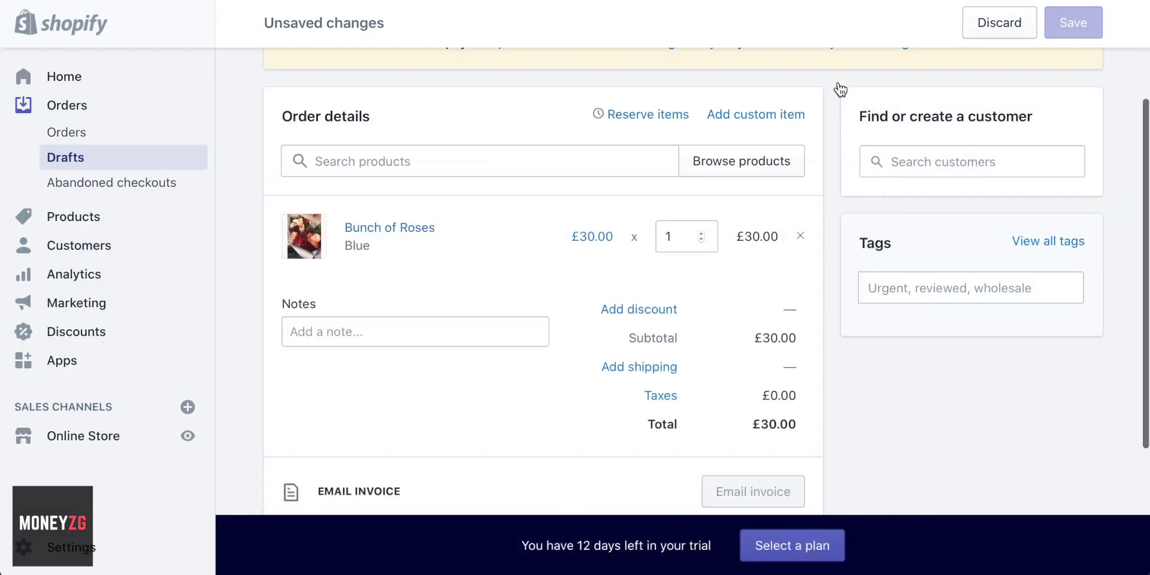
- Review the unsaved order from its payment section back up to the notice about unavailable features
{"action": "scroll", "coordinate": [810, 217], "scroll_direction": "down", "scroll_amount": 4}
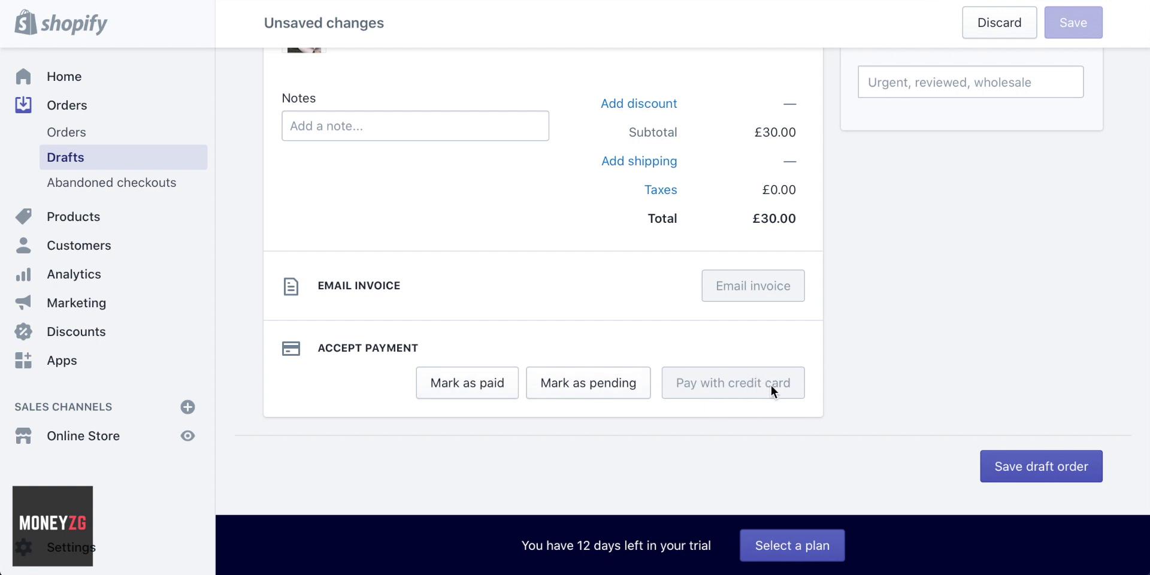
{"action": "scroll", "coordinate": [827, 378], "scroll_direction": "up", "scroll_amount": 6}
{"action": "scroll", "coordinate": [828, 378], "scroll_direction": "down", "scroll_amount": 2}
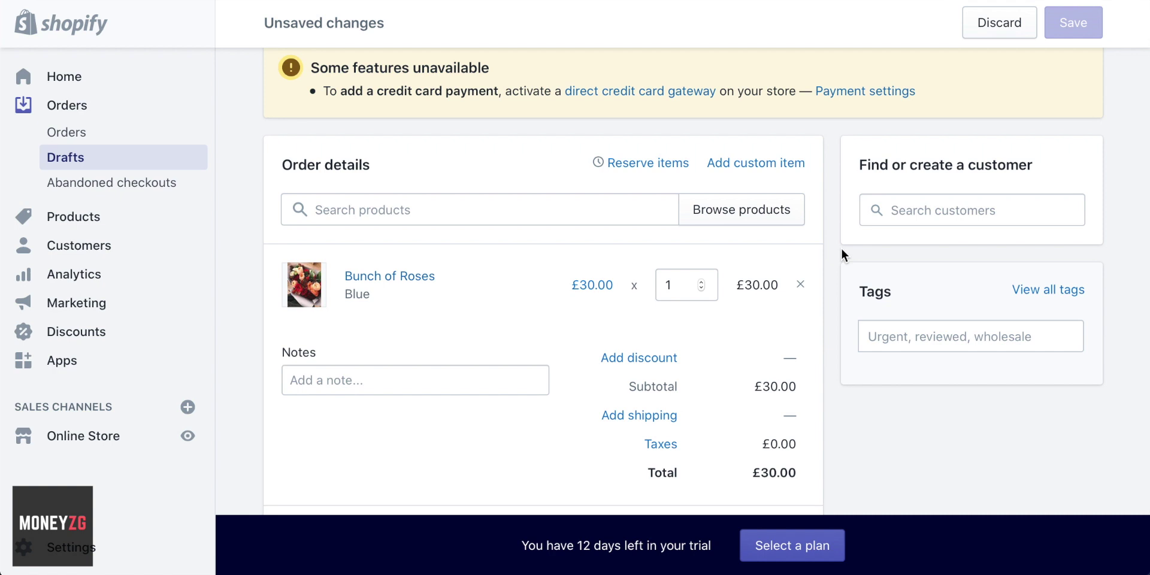
{"action": "scroll", "coordinate": [286, 157], "scroll_direction": "up", "scroll_amount": 3}
{"action": "scroll", "coordinate": [244, 169], "scroll_direction": "up", "scroll_amount": 1}
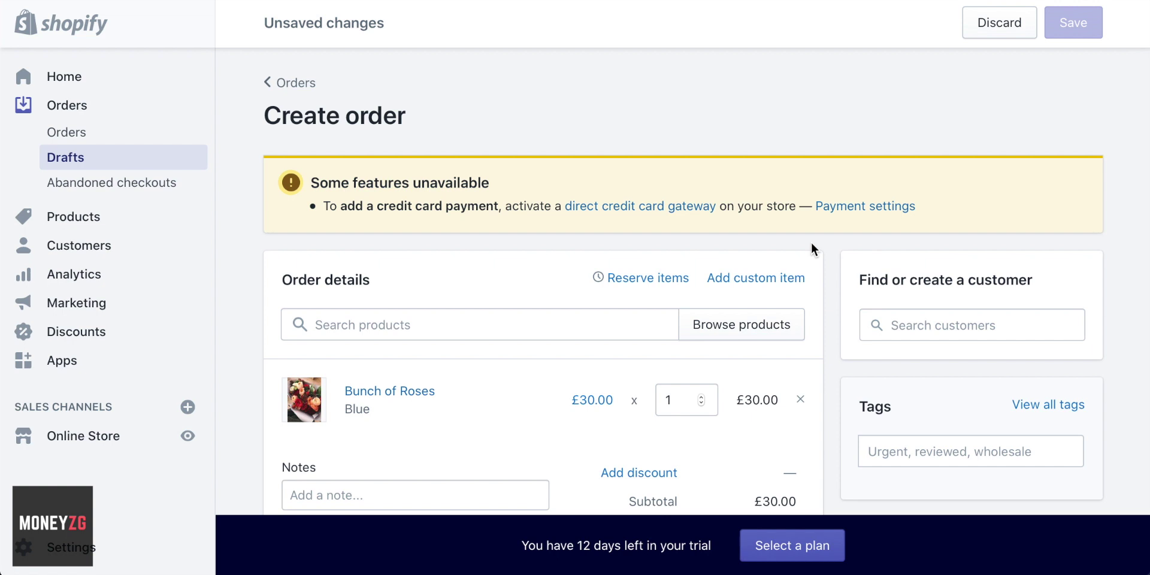
- Examine the sales, sessions, conversion and order metrics in the analytics overview dashboard, and open the marketing overview
{"action": "left_click", "coordinate": [90, 277]}
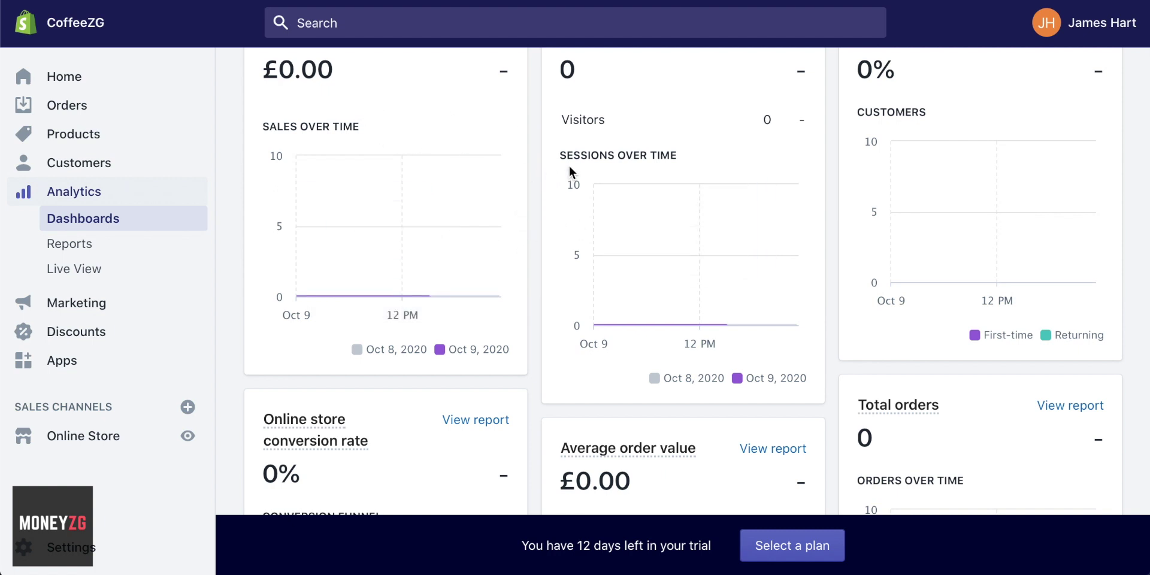
{"action": "scroll", "coordinate": [525, 243], "scroll_direction": "down", "scroll_amount": 4}
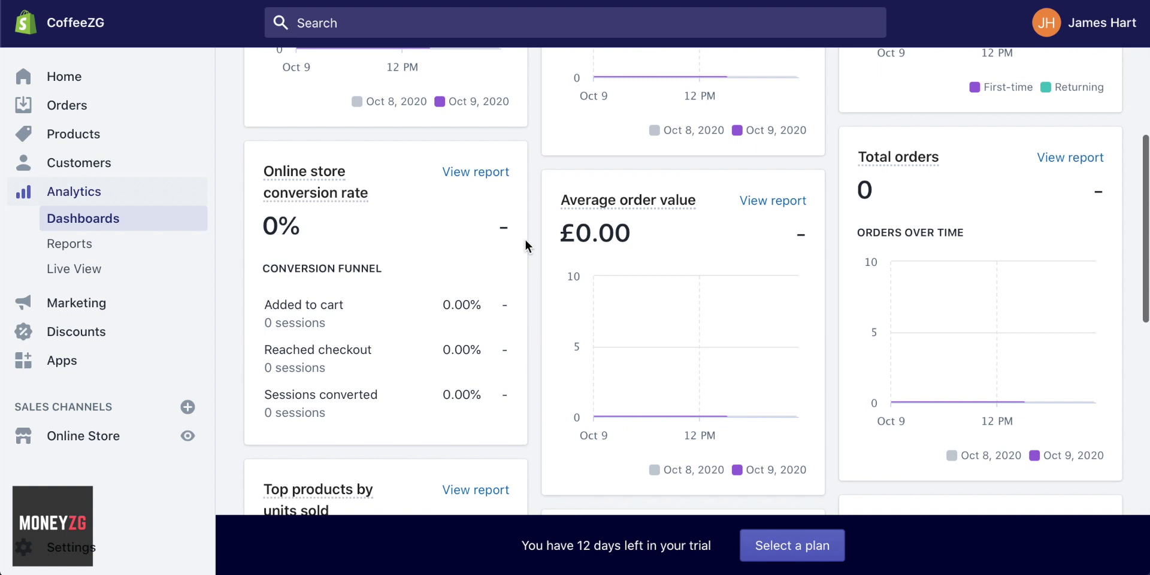
{"action": "mouse_move", "coordinate": [557, 190]}
{"action": "mouse_move", "coordinate": [356, 187]}
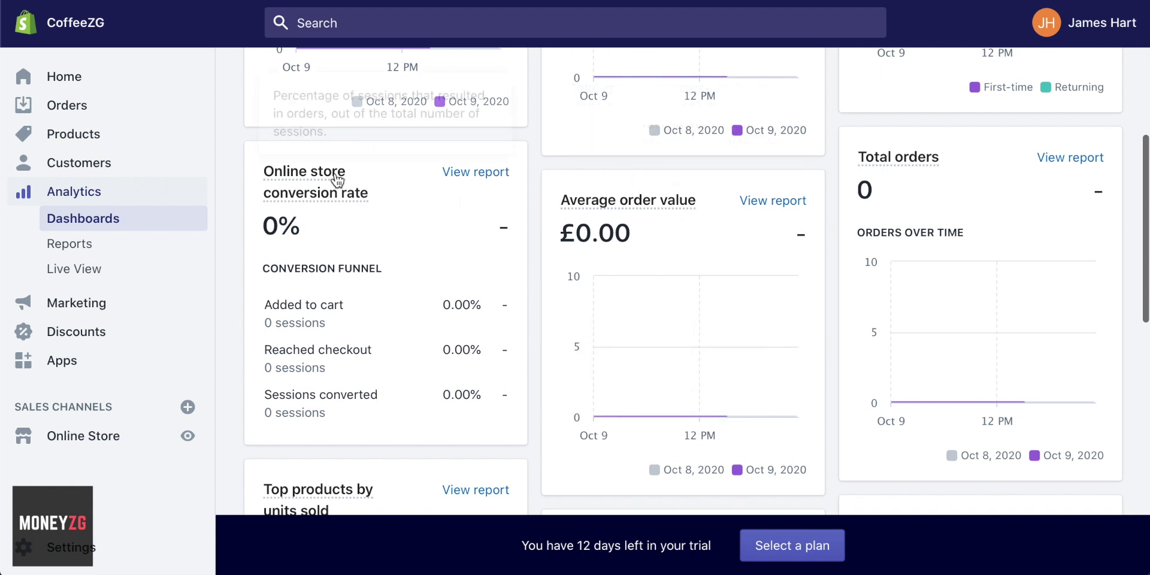
{"action": "scroll", "coordinate": [533, 186], "scroll_direction": "down", "scroll_amount": 6}
{"action": "scroll", "coordinate": [535, 186], "scroll_direction": "up", "scroll_amount": 3}
{"action": "scroll", "coordinate": [534, 186], "scroll_direction": "up", "scroll_amount": 6}
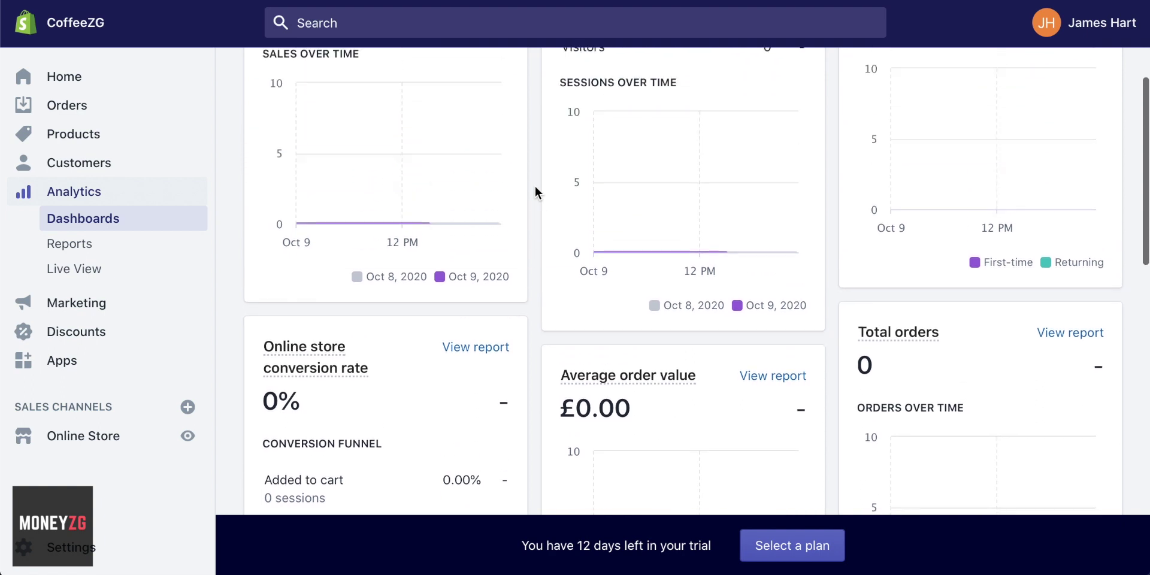
{"action": "scroll", "coordinate": [534, 187], "scroll_direction": "up", "scroll_amount": 3}
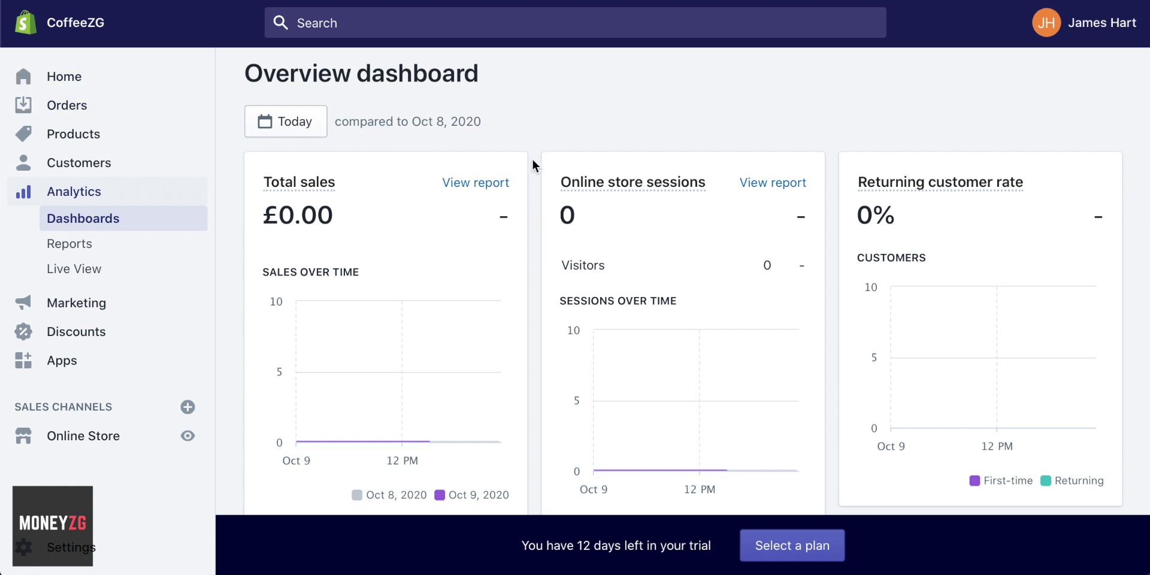
{"action": "scroll", "coordinate": [532, 158], "scroll_direction": "down", "scroll_amount": 1}
{"action": "mouse_move", "coordinate": [426, 326]}
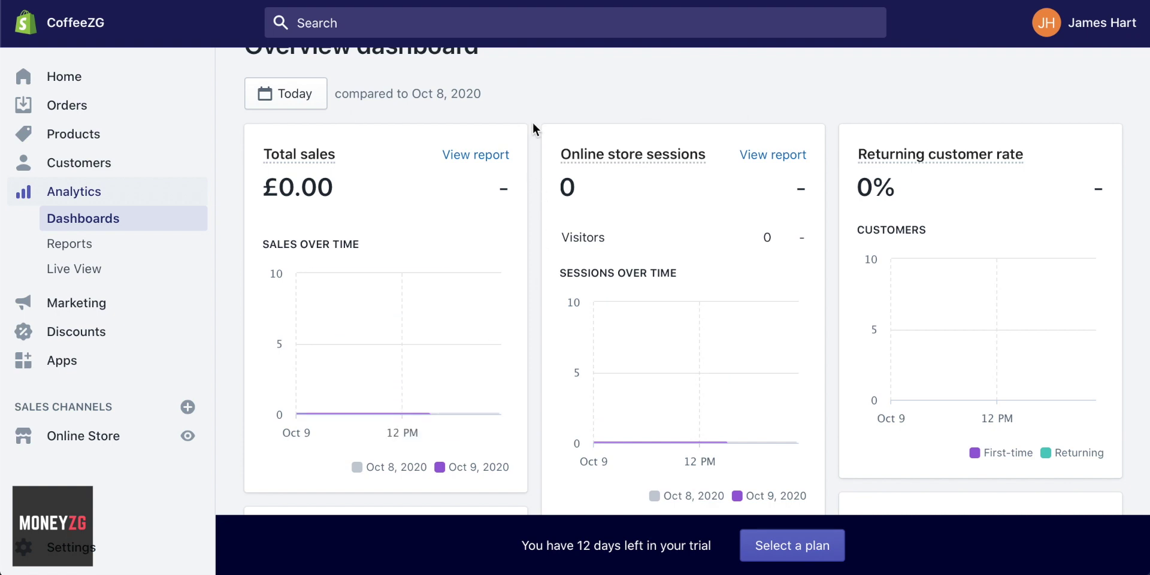
{"action": "left_click", "coordinate": [90, 303]}
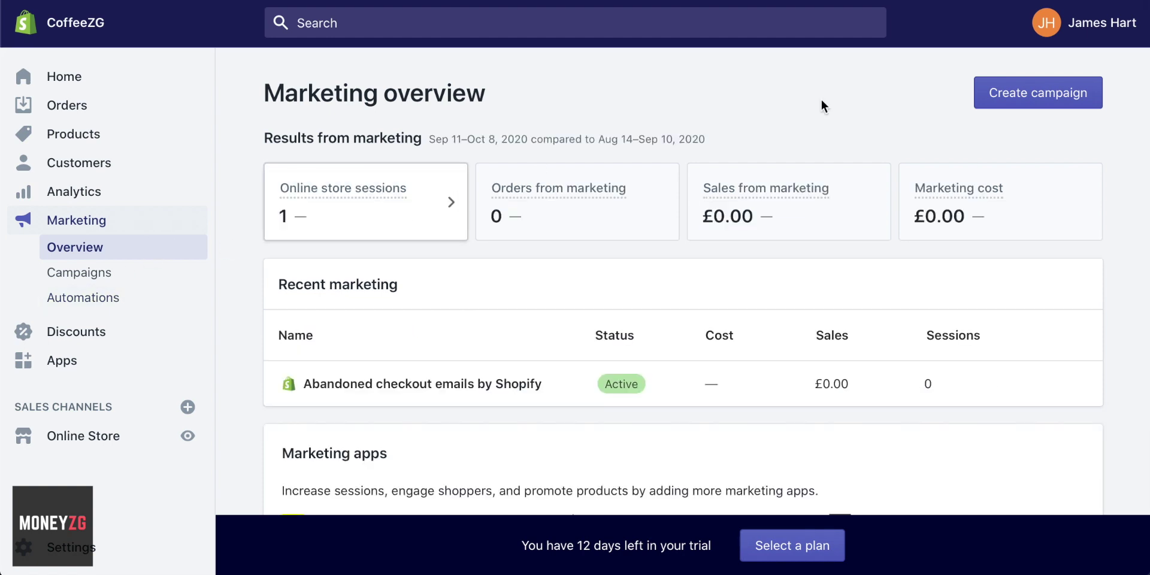
- Start a marketing campaign with the Shopify Email activity and authenticate the app in the browser
{"action": "left_click", "coordinate": [1041, 94]}
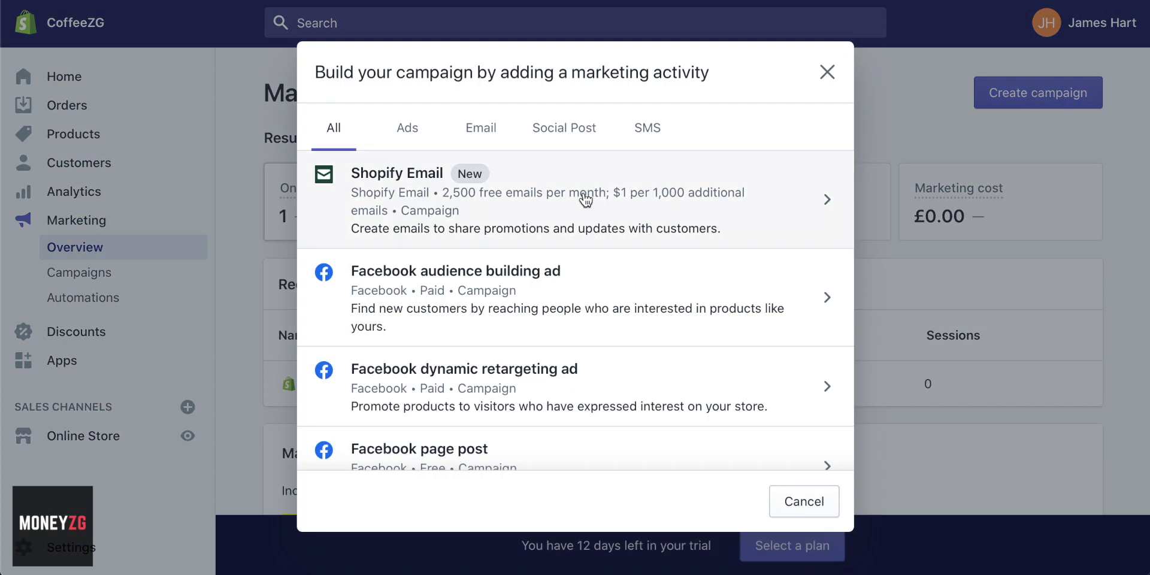
{"action": "scroll", "coordinate": [456, 212], "scroll_direction": "down", "scroll_amount": 2}
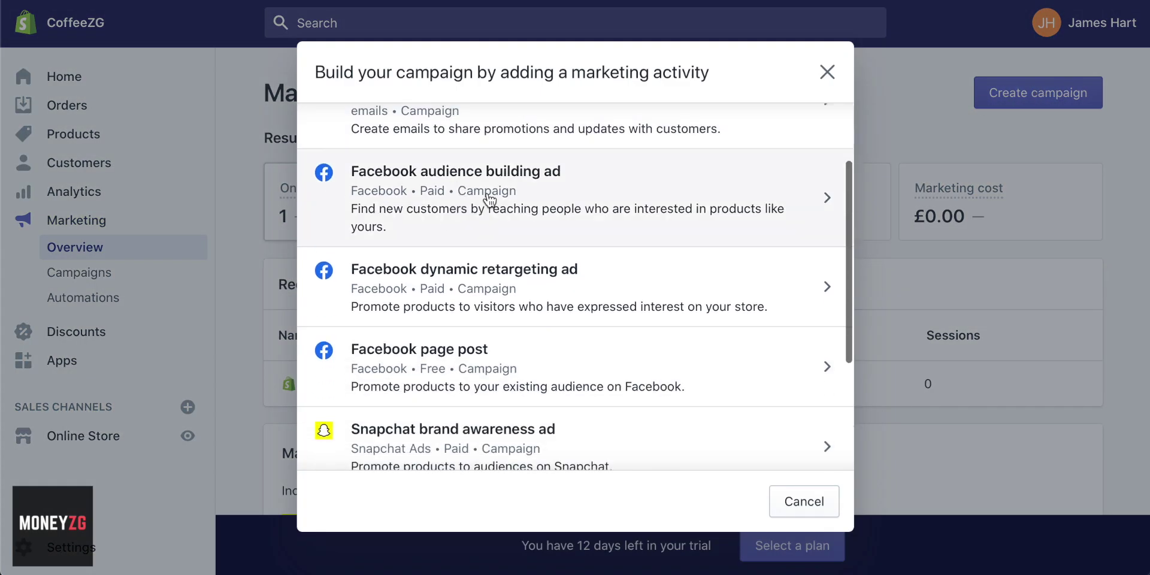
{"action": "scroll", "coordinate": [476, 207], "scroll_direction": "down", "scroll_amount": 2}
{"action": "scroll", "coordinate": [476, 207], "scroll_direction": "down", "scroll_amount": 2}
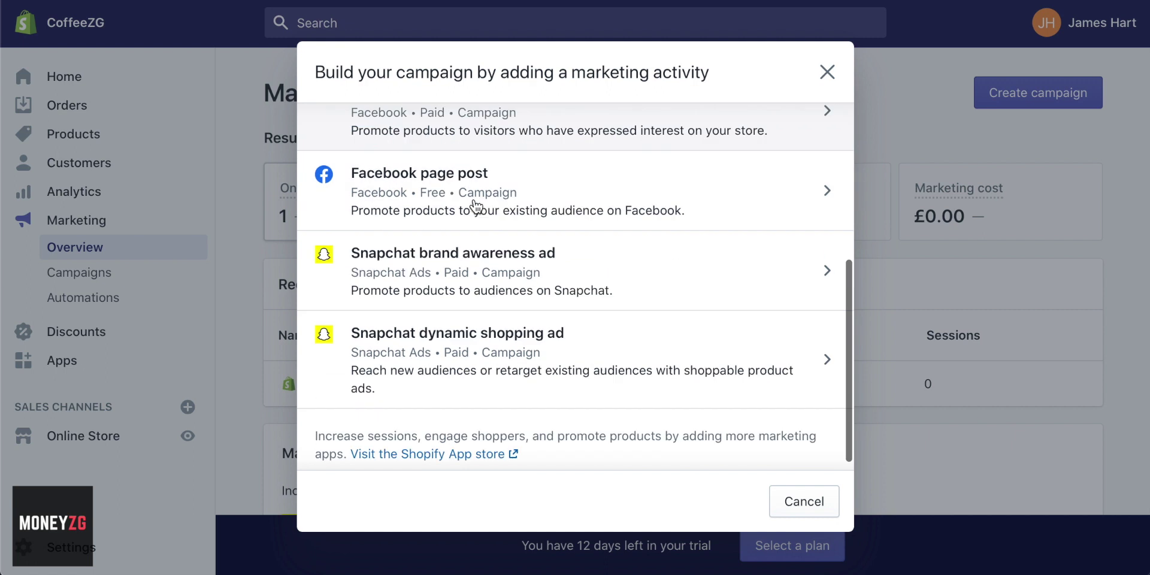
{"action": "scroll", "coordinate": [466, 297], "scroll_direction": "up", "scroll_amount": 2}
{"action": "scroll", "coordinate": [466, 297], "scroll_direction": "up", "scroll_amount": 3}
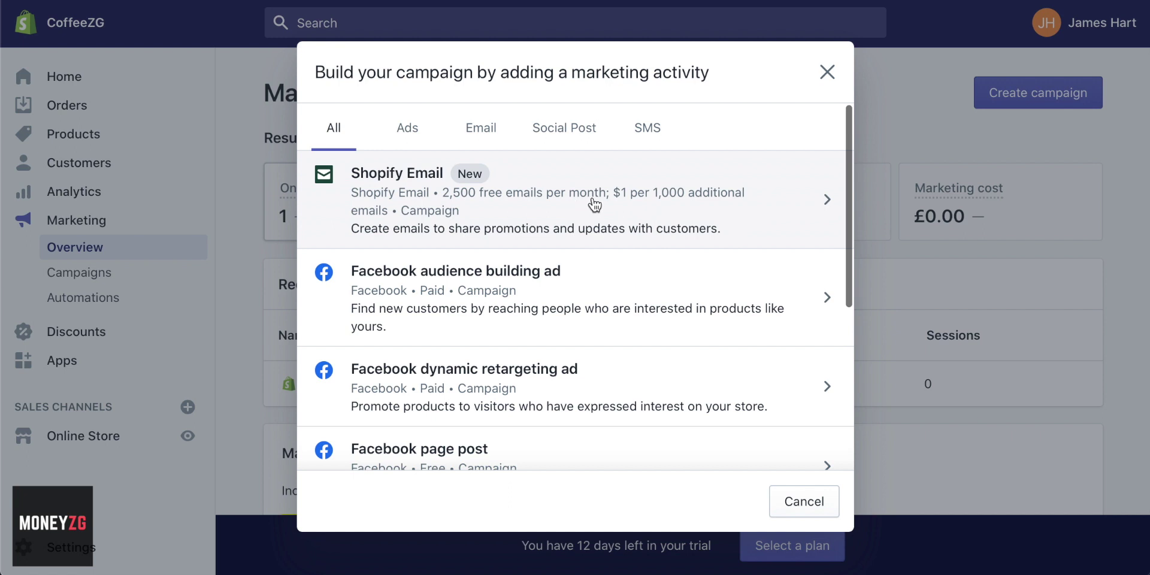
{"action": "left_click", "coordinate": [595, 205]}
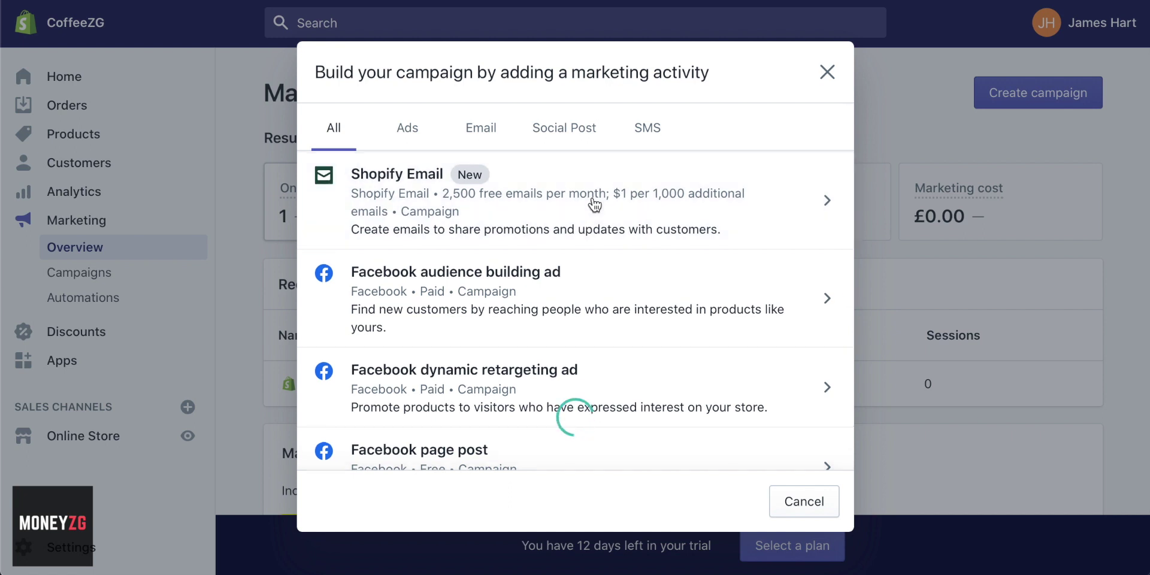
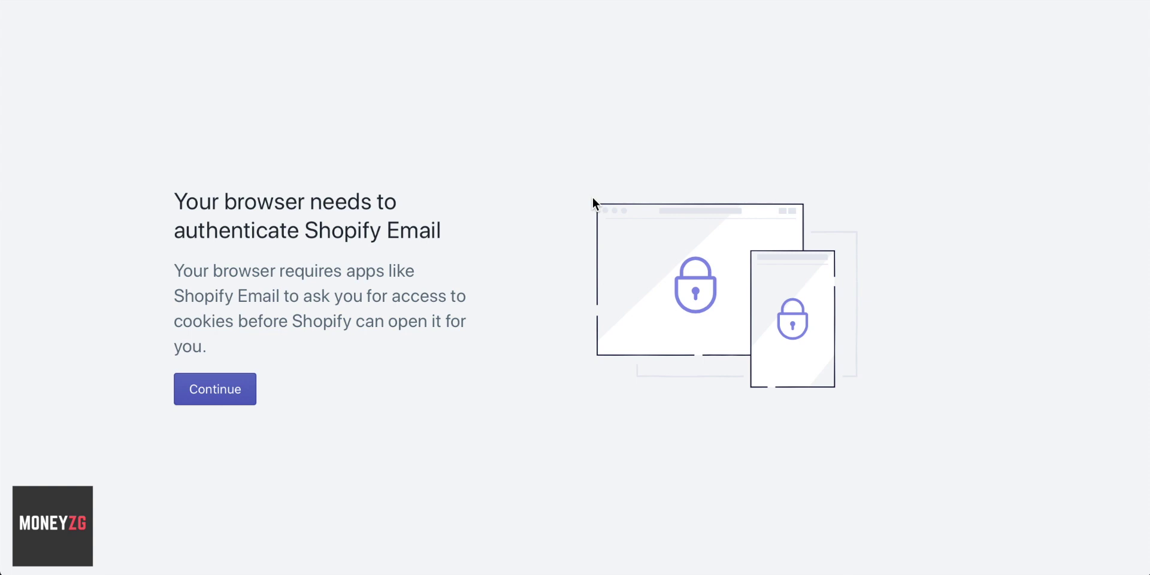
{"action": "left_click", "coordinate": [235, 393]}
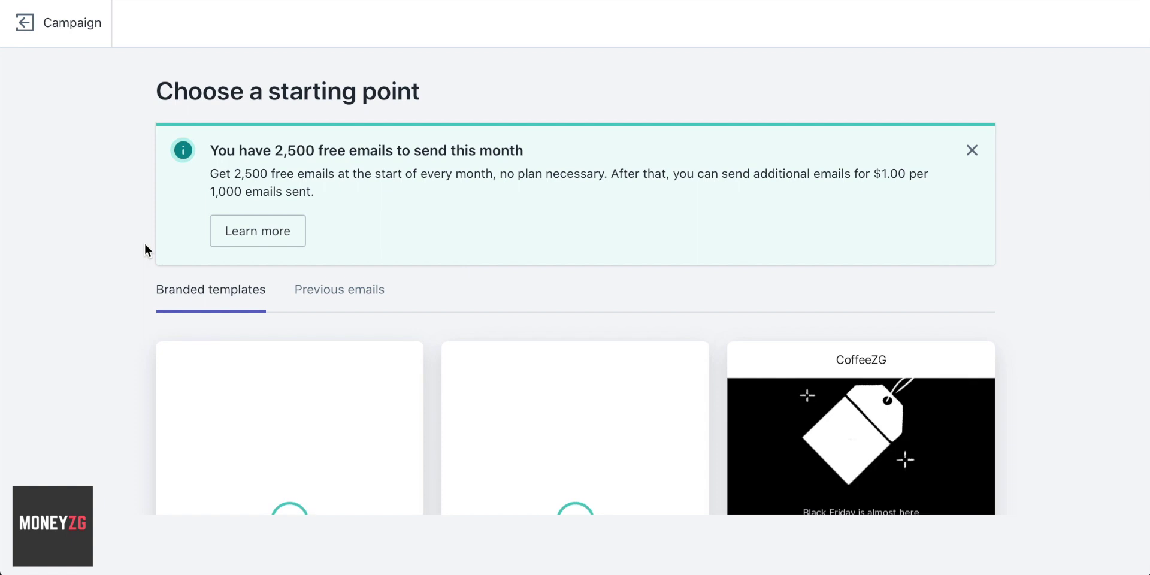
- Examine the branded email templates offered as starting points for the campaign, and leave without selecting one
{"action": "scroll", "coordinate": [145, 243], "scroll_direction": "down", "scroll_amount": 4}
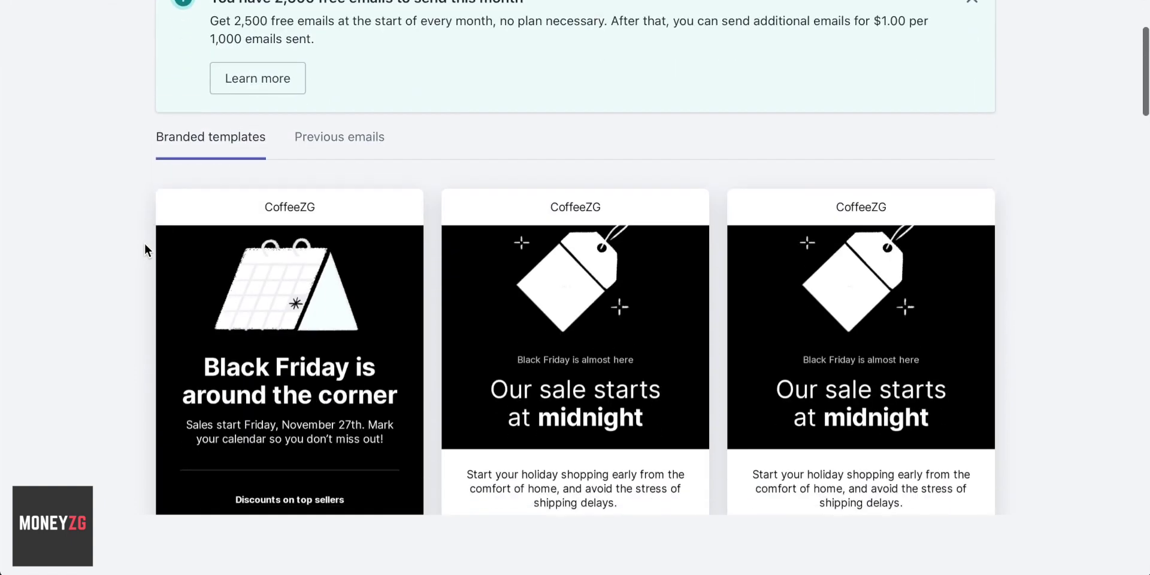
{"action": "mouse_move", "coordinate": [187, 348]}
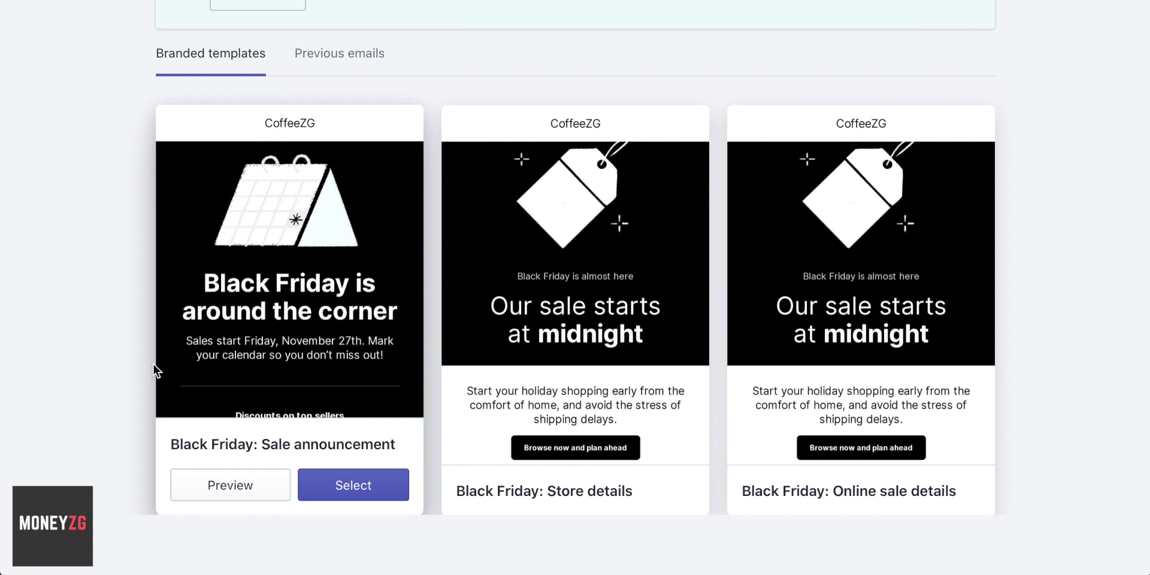
{"action": "scroll", "coordinate": [288, 345], "scroll_direction": "down", "scroll_amount": 9}
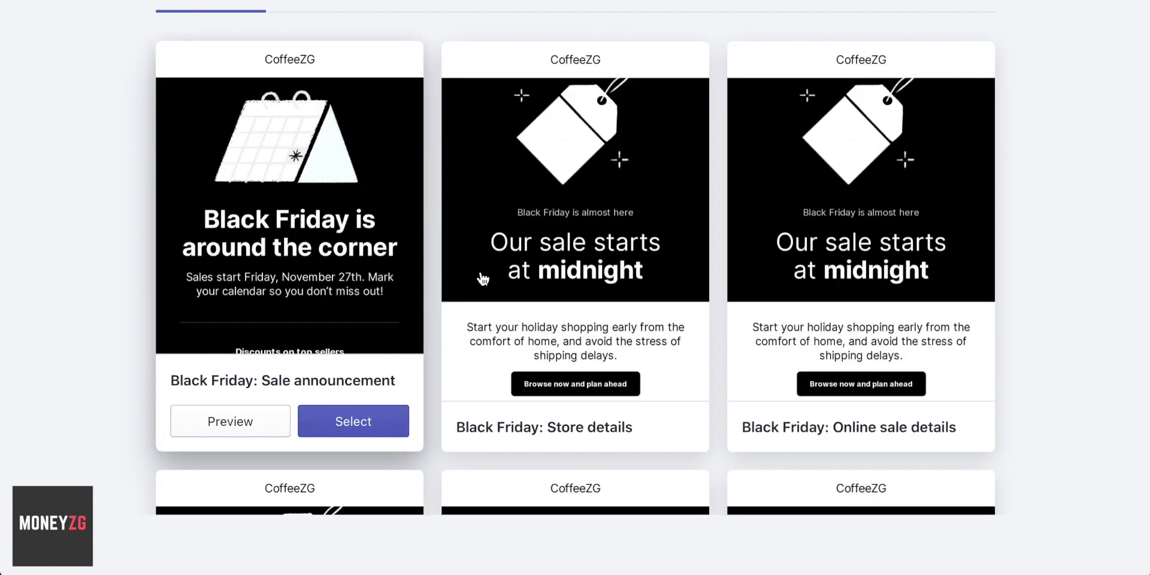
{"action": "scroll", "coordinate": [588, 251], "scroll_direction": "down", "scroll_amount": 10}
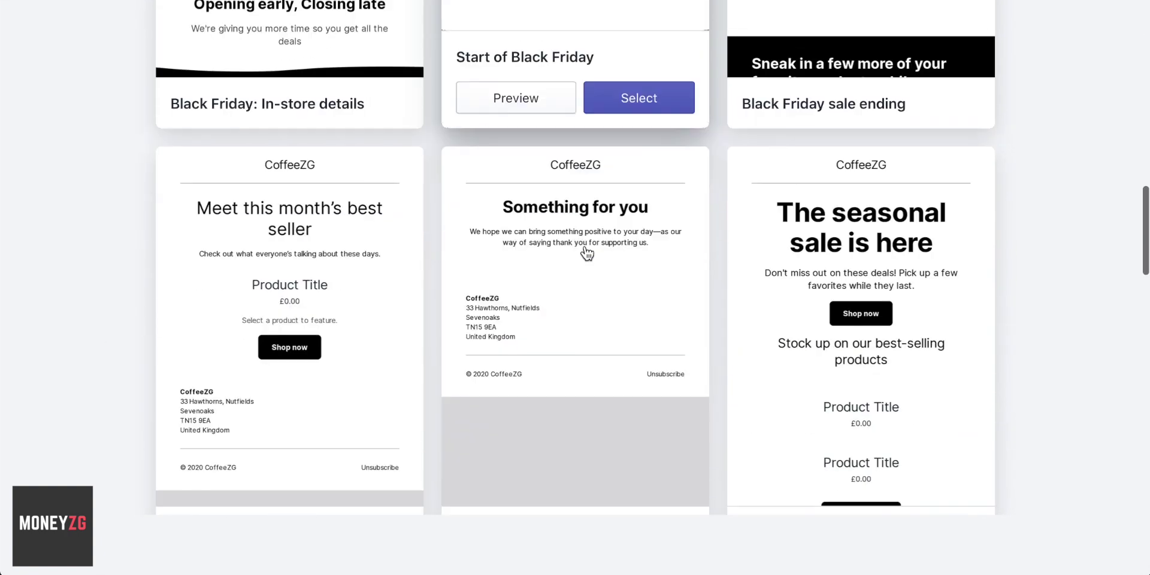
{"action": "mouse_move", "coordinate": [344, 231]}
{"action": "scroll", "coordinate": [344, 231], "scroll_direction": "down", "scroll_amount": 4}
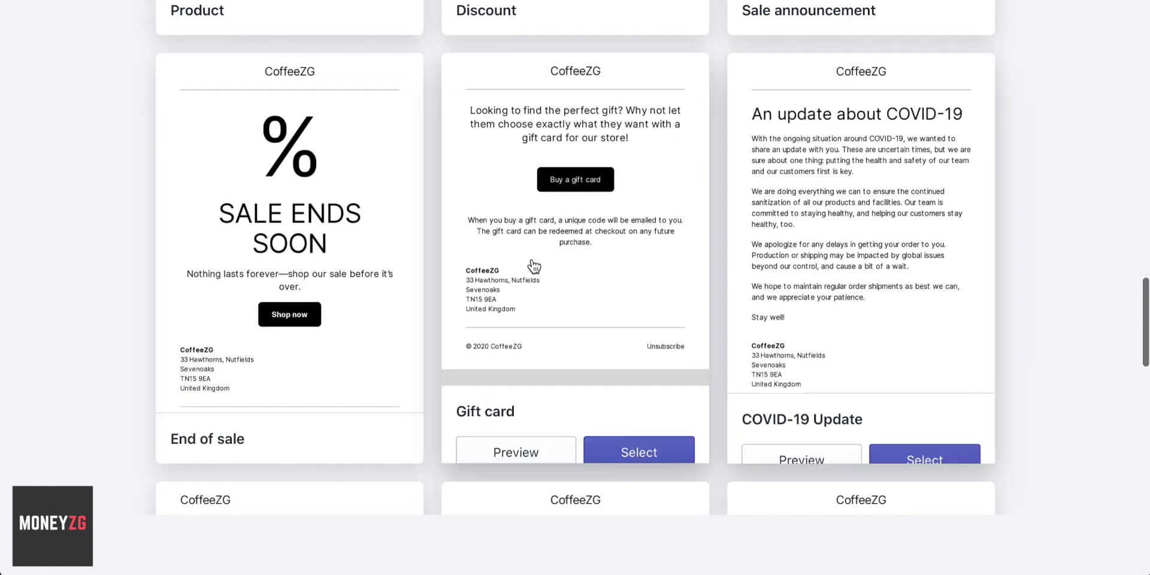
{"action": "scroll", "coordinate": [275, 233], "scroll_direction": "down", "scroll_amount": 7}
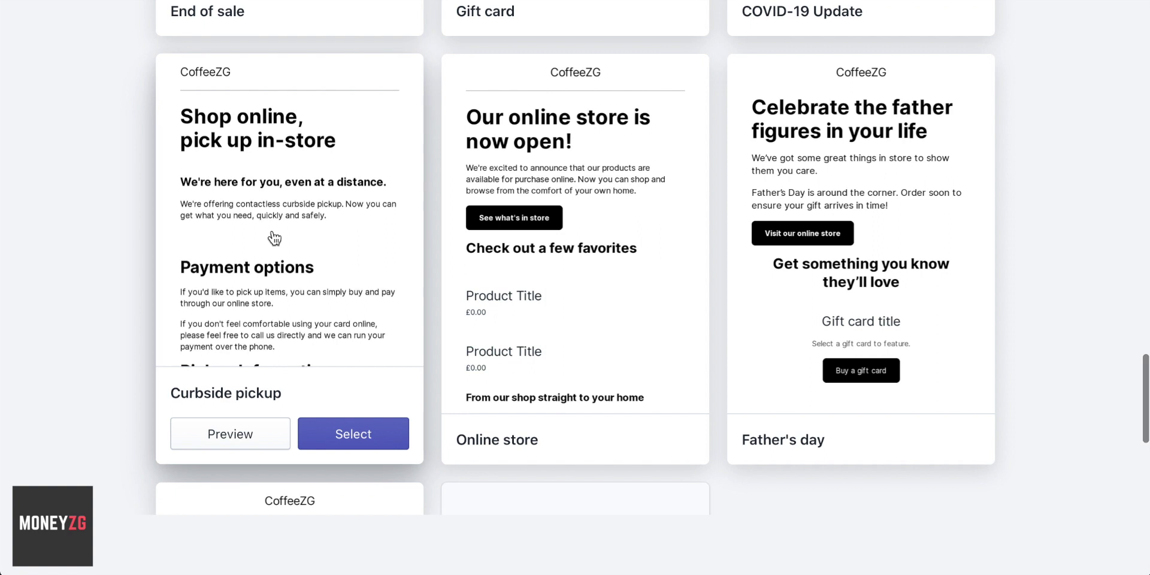
{"action": "scroll", "coordinate": [275, 239], "scroll_direction": "down", "scroll_amount": 4}
{"action": "scroll", "coordinate": [275, 239], "scroll_direction": "up", "scroll_amount": 20}
{"action": "scroll", "coordinate": [275, 238], "scroll_direction": "up", "scroll_amount": 2}
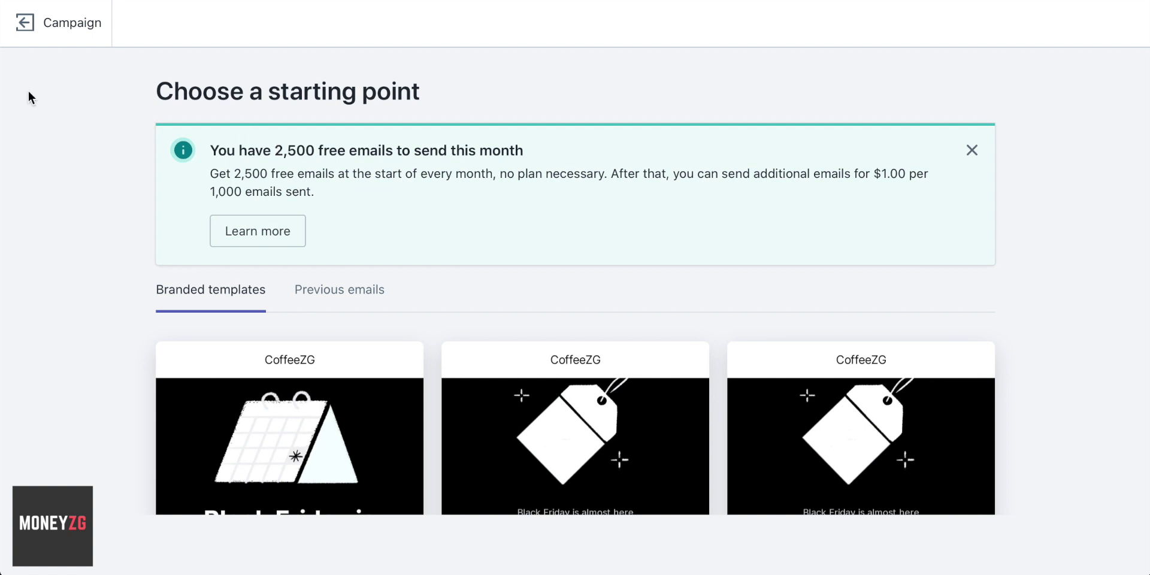
{"action": "left_click", "coordinate": [44, 24]}
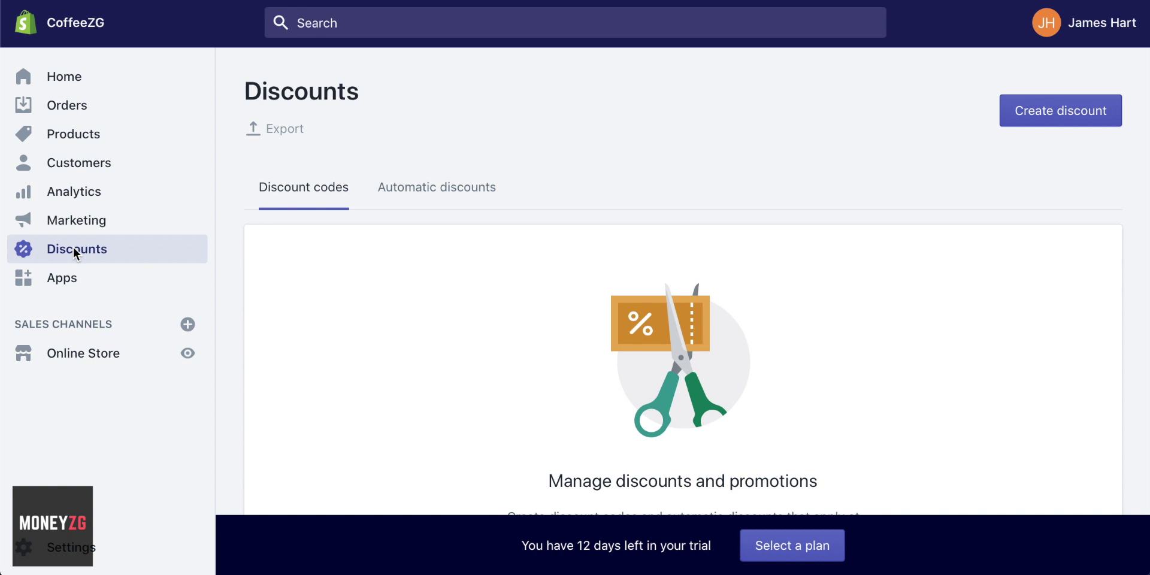
- Start a new discount code named OCT10
{"action": "scroll", "coordinate": [476, 346], "scroll_direction": "down", "scroll_amount": 4}
{"action": "scroll", "coordinate": [478, 350], "scroll_direction": "up", "scroll_amount": 2}
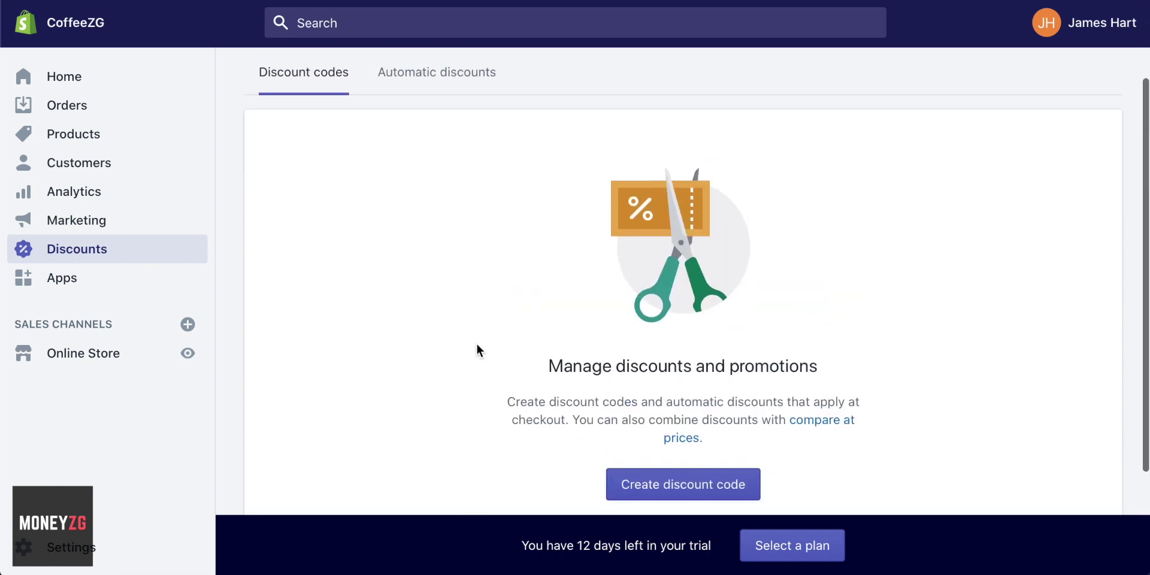
{"action": "scroll", "coordinate": [480, 351], "scroll_direction": "down", "scroll_amount": 1}
{"action": "left_click", "coordinate": [701, 448]}
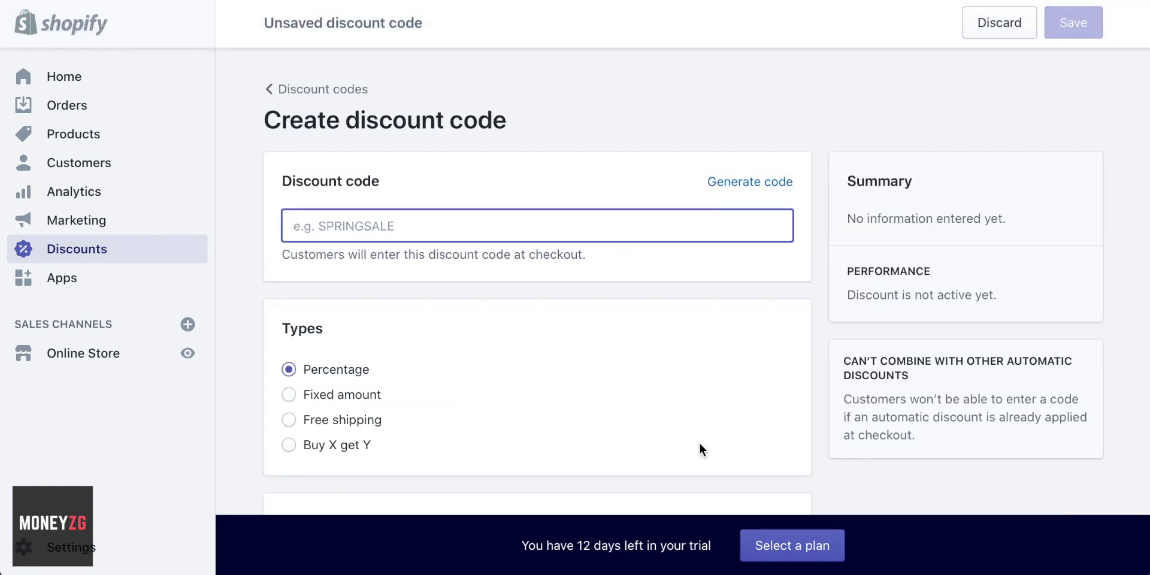
{"action": "type", "text": "OCT10"}
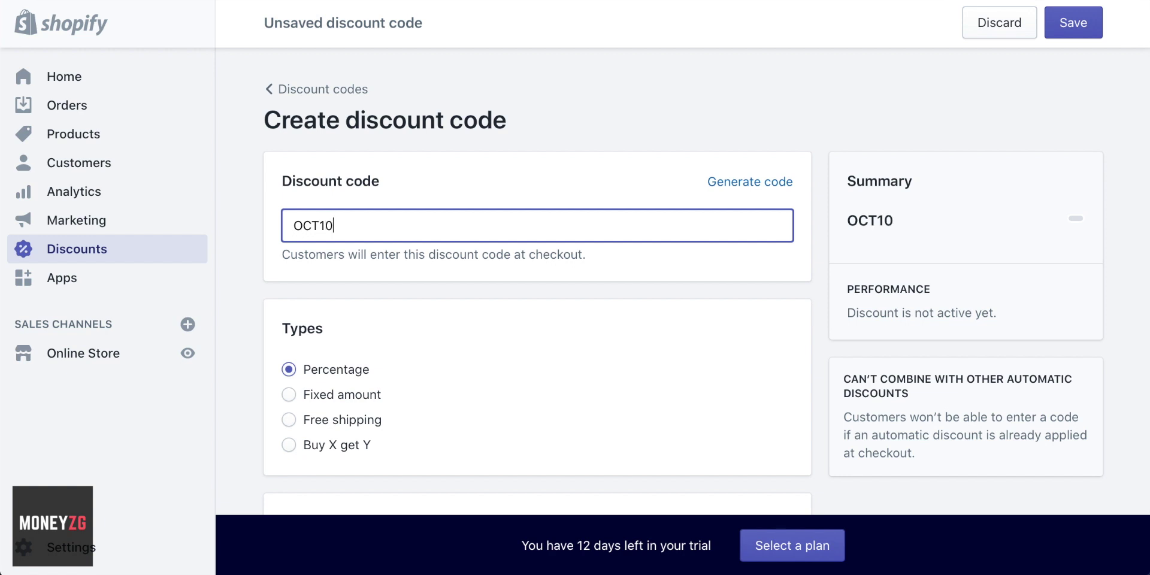
- Set the percentage discount value of the OCT10 code to 10%
{"action": "scroll", "coordinate": [809, 443], "scroll_direction": "down", "scroll_amount": 2}
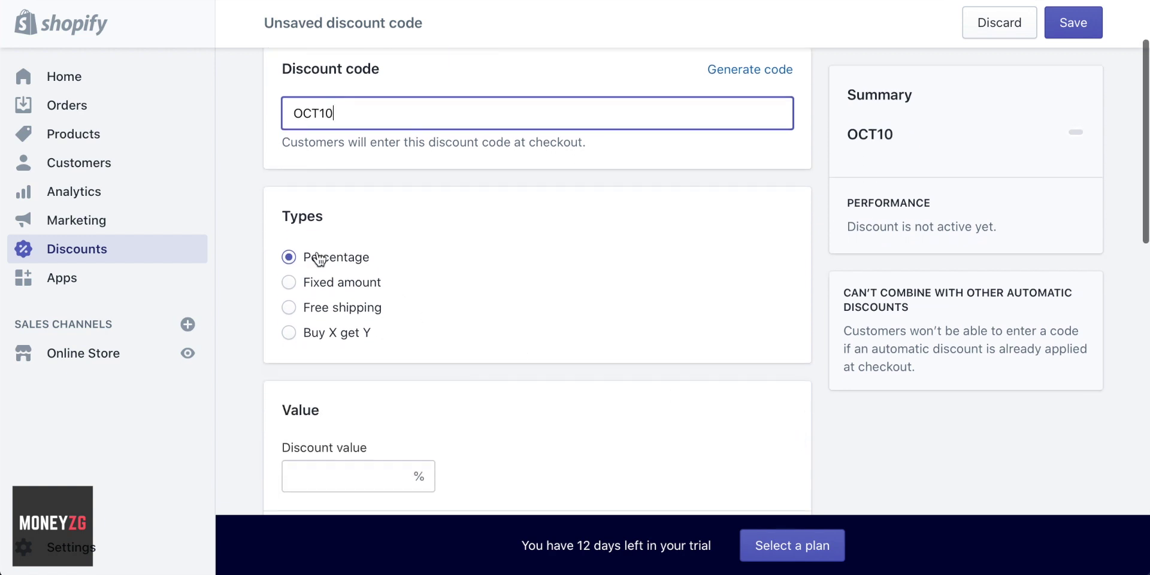
{"action": "scroll", "coordinate": [326, 270], "scroll_direction": "down", "scroll_amount": 2}
{"action": "left_click", "coordinate": [327, 363]}
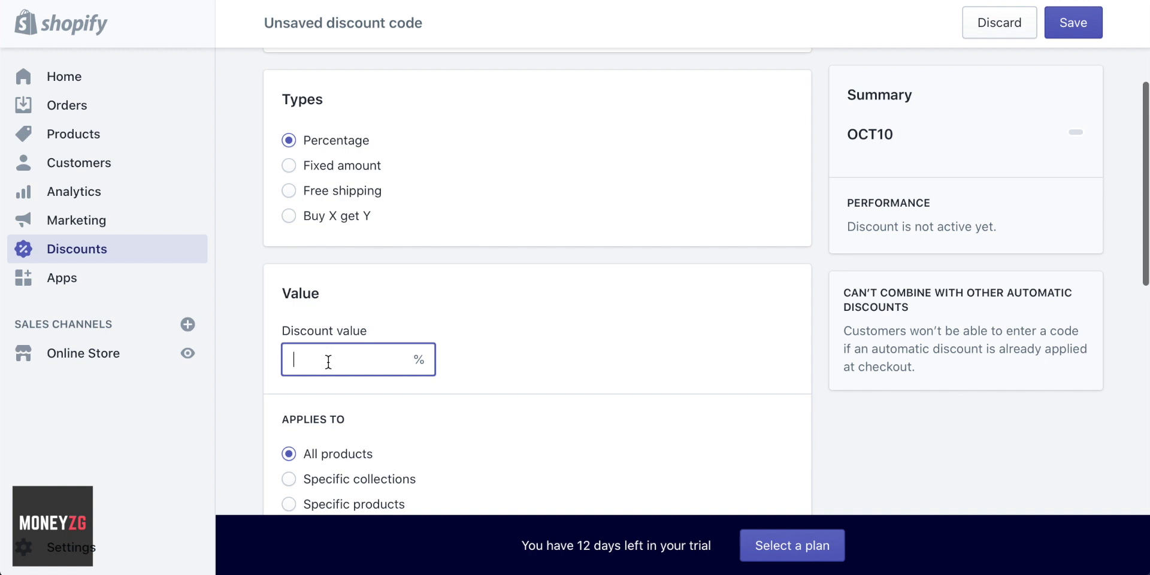
{"action": "type", "text": "10"}
{"action": "scroll", "coordinate": [525, 346], "scroll_direction": "up", "scroll_amount": 3}
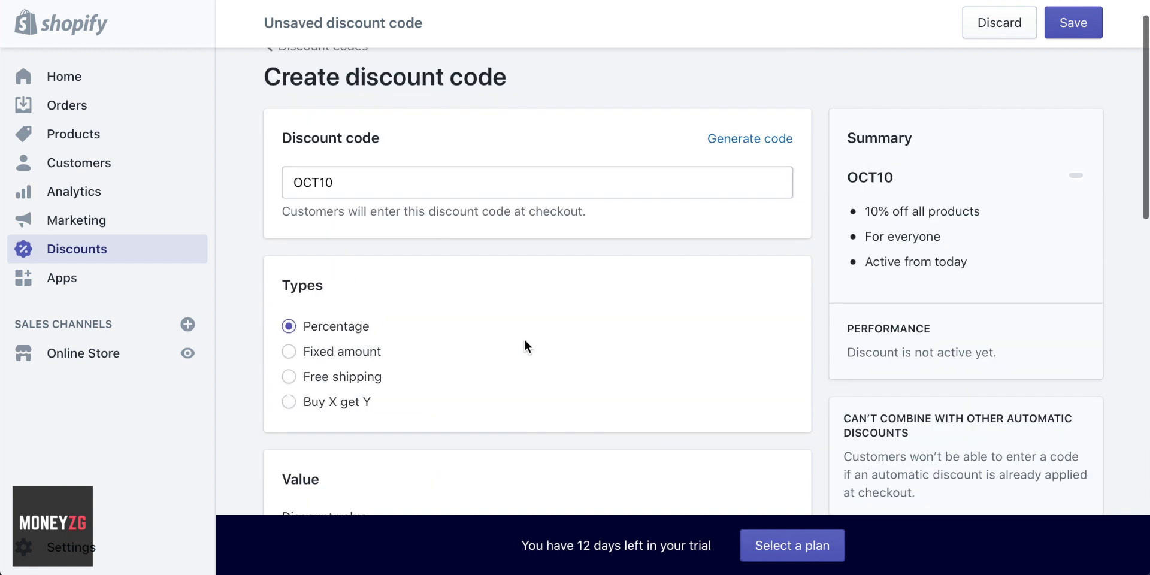
{"action": "scroll", "coordinate": [414, 337], "scroll_direction": "down", "scroll_amount": 6}
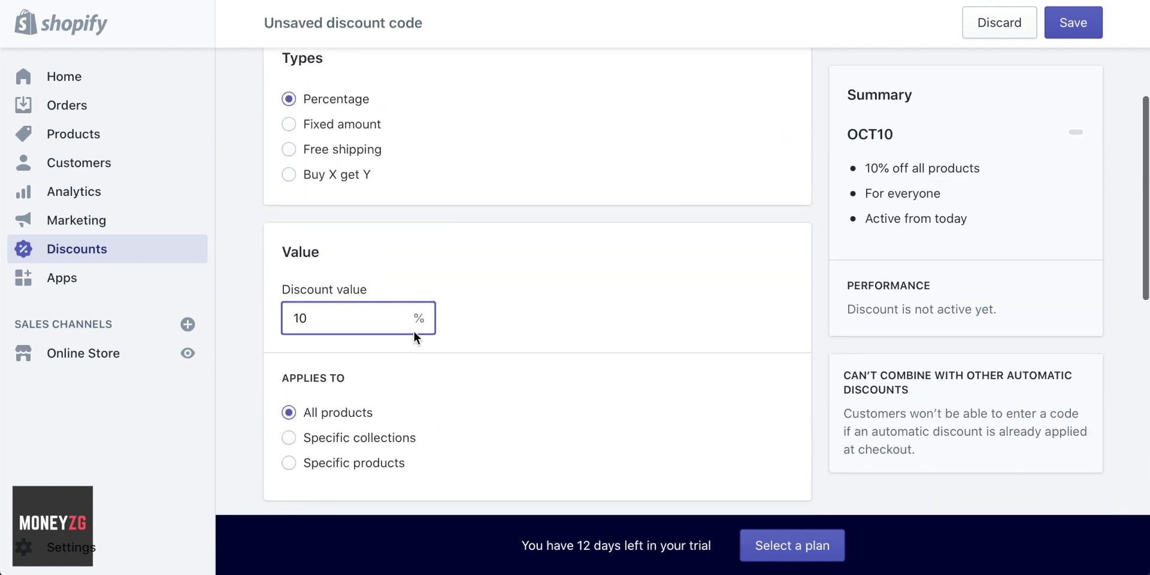
- Require a minimum purchase amount of £50 for the OCT10 discount code
{"action": "scroll", "coordinate": [473, 326], "scroll_direction": "down", "scroll_amount": 3}
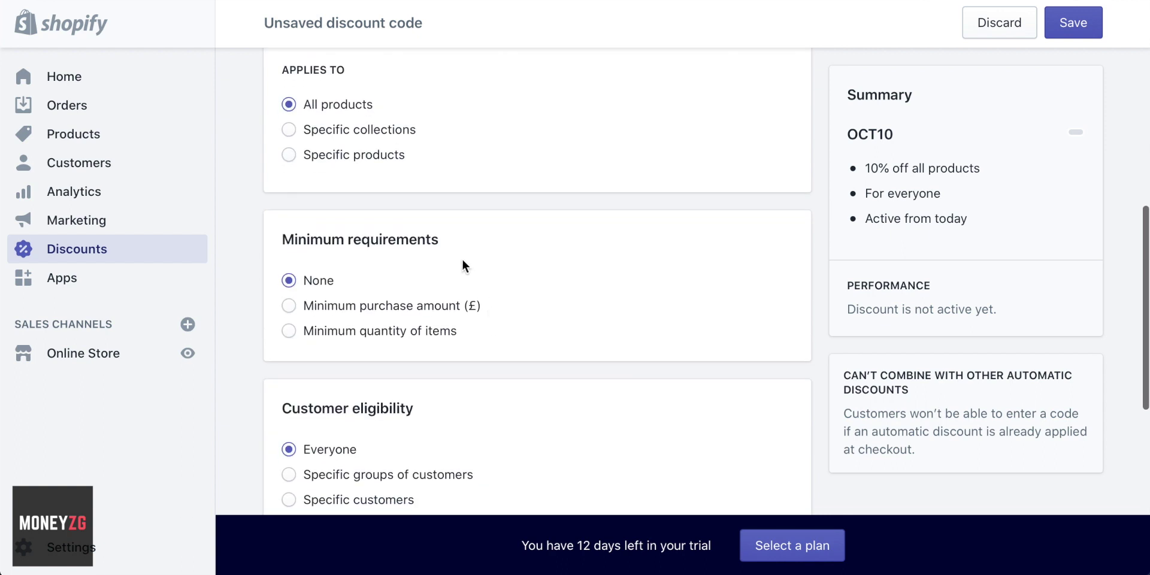
{"action": "scroll", "coordinate": [431, 245], "scroll_direction": "down", "scroll_amount": 1}
{"action": "scroll", "coordinate": [367, 234], "scroll_direction": "down", "scroll_amount": 1}
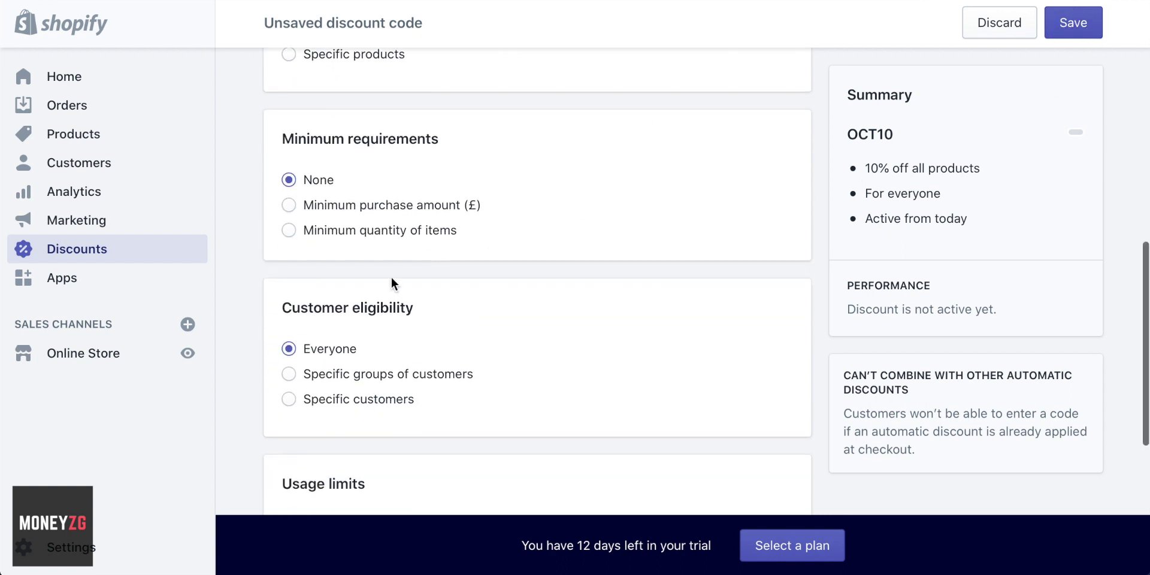
{"action": "scroll", "coordinate": [369, 280], "scroll_direction": "down", "scroll_amount": 2}
{"action": "scroll", "coordinate": [369, 279], "scroll_direction": "up", "scroll_amount": 2}
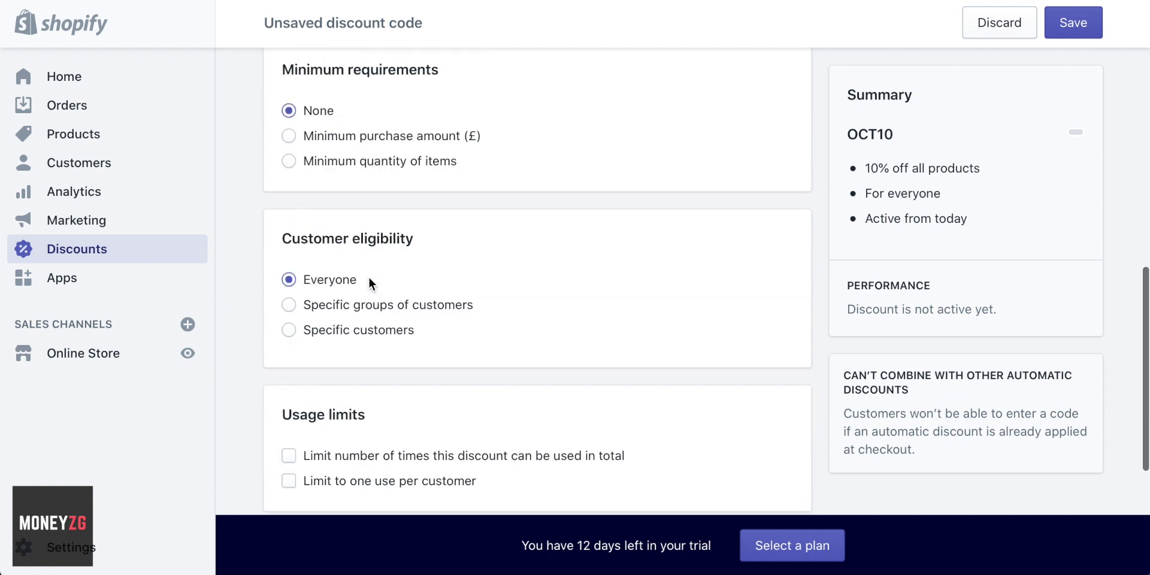
{"action": "scroll", "coordinate": [368, 275], "scroll_direction": "down", "scroll_amount": 1}
{"action": "left_click", "coordinate": [290, 116]}
{"action": "left_click", "coordinate": [362, 157]}
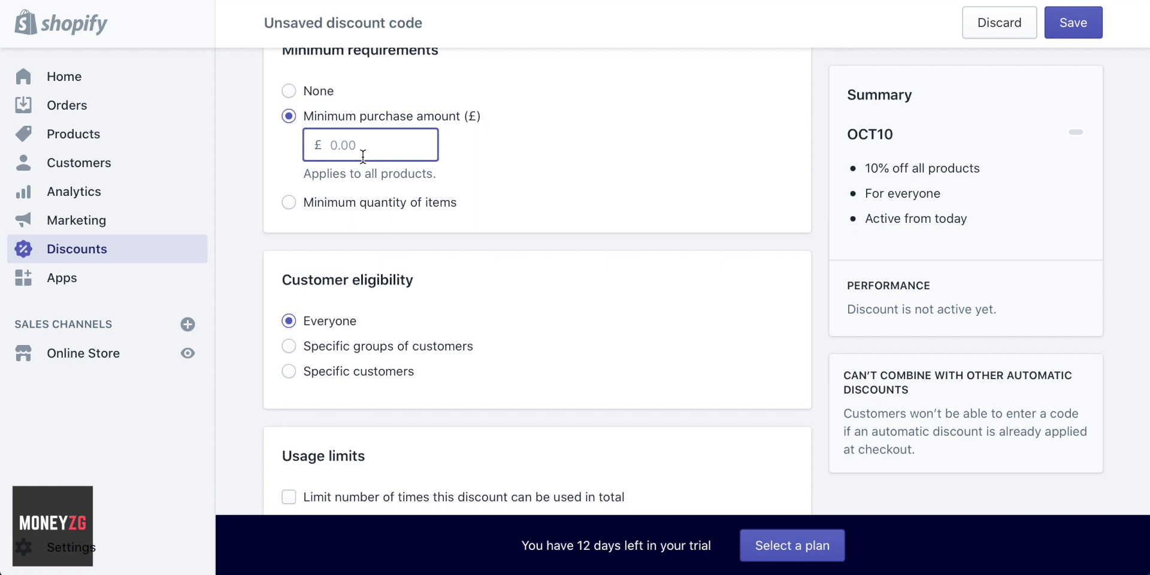
{"action": "type", "text": "50"}
- Examine the discount's customer eligibility, usage limits and active dates, and leave for the Apps page without saving
{"action": "scroll", "coordinate": [527, 234], "scroll_direction": "down", "scroll_amount": 3}
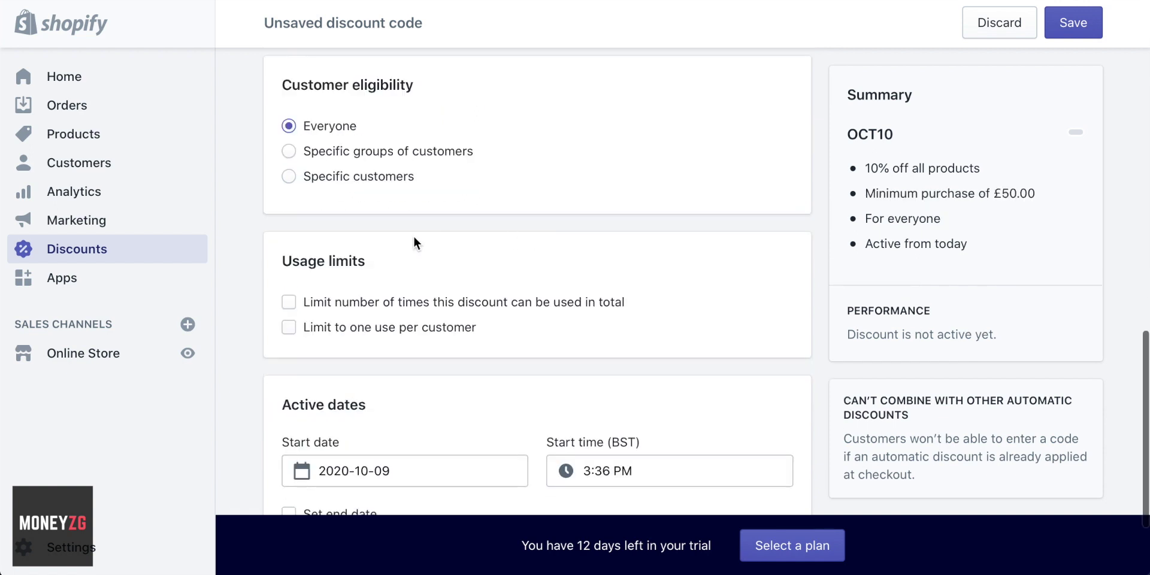
{"action": "scroll", "coordinate": [413, 235], "scroll_direction": "down", "scroll_amount": 2}
{"action": "scroll", "coordinate": [413, 236], "scroll_direction": "down", "scroll_amount": 1}
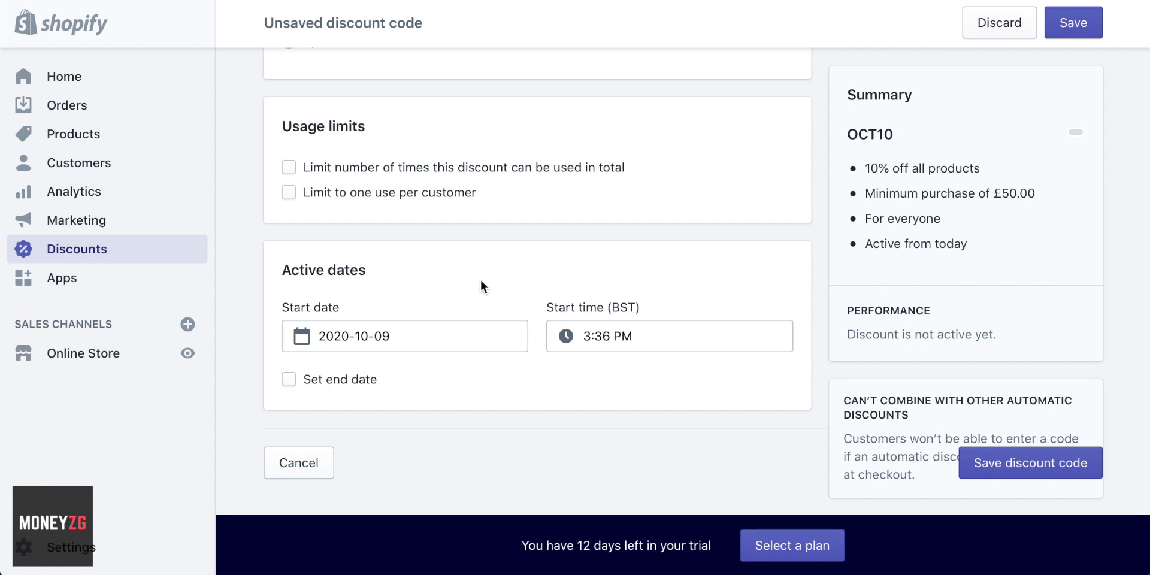
{"action": "scroll", "coordinate": [380, 267], "scroll_direction": "up", "scroll_amount": 2}
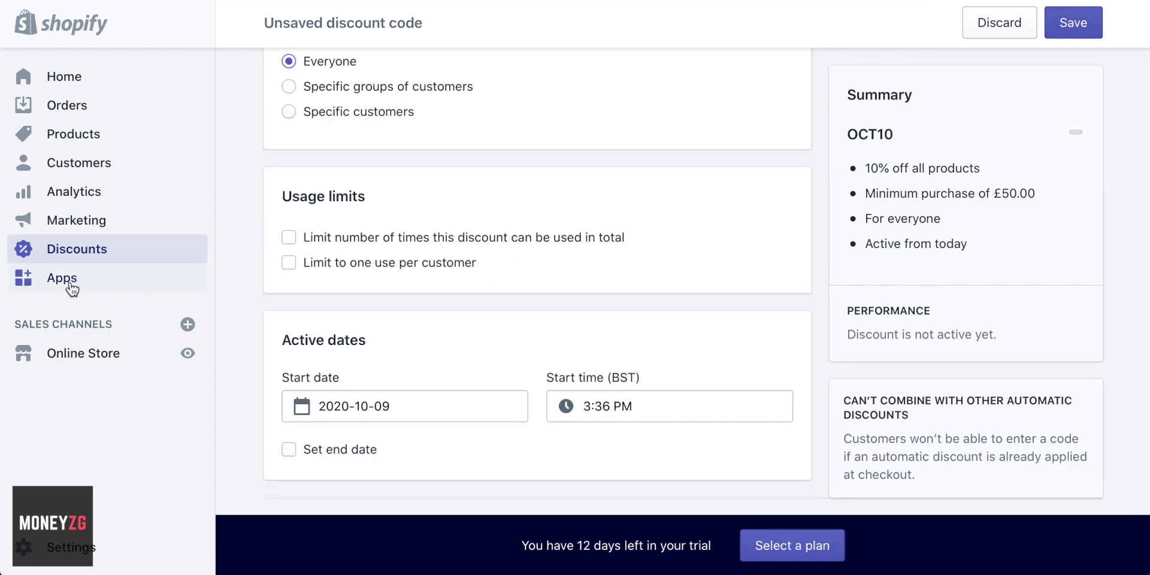
{"action": "left_click", "coordinate": [69, 279]}
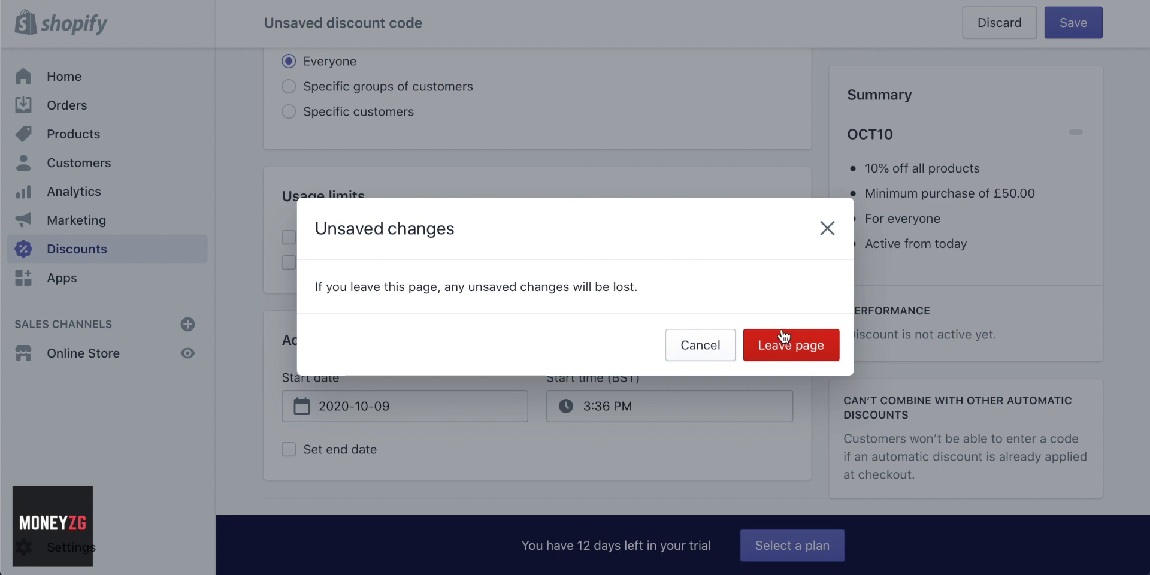
{"action": "left_click", "coordinate": [813, 341]}
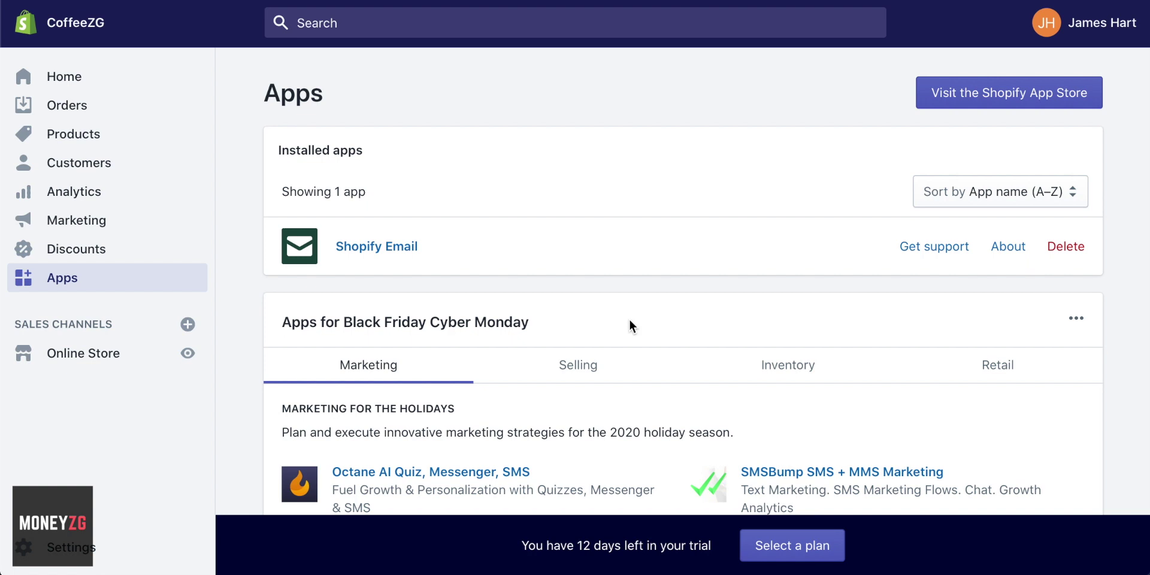
- Review the installed apps and the Black Friday Cyber Monday app suggestions, and open the Shopify App Store
{"action": "scroll", "coordinate": [520, 286], "scroll_direction": "down", "scroll_amount": 5}
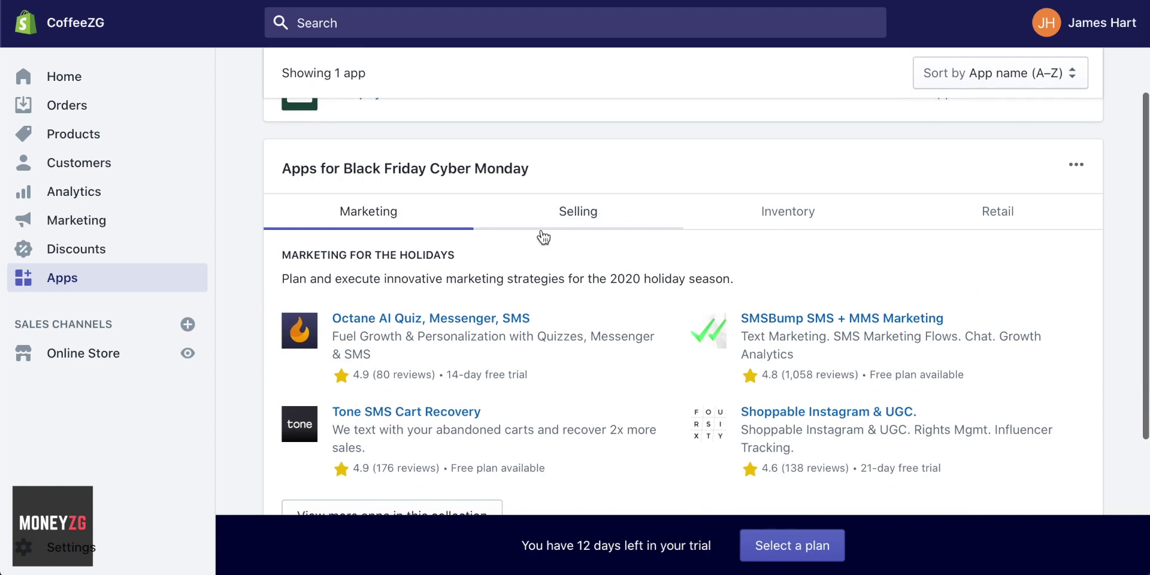
{"action": "scroll", "coordinate": [543, 237], "scroll_direction": "up", "scroll_amount": 5}
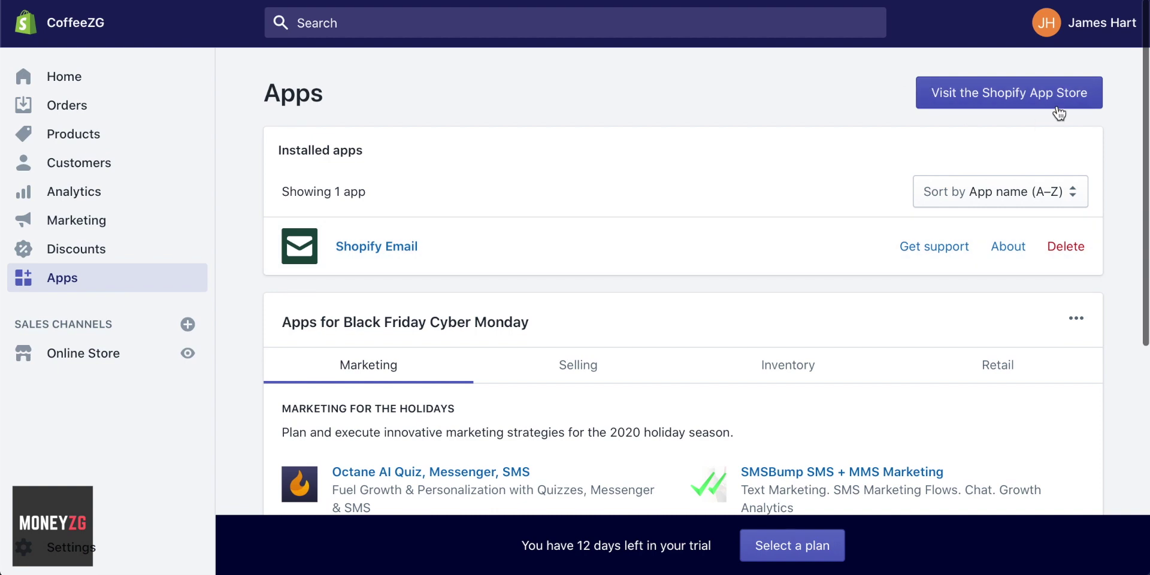
{"action": "left_click", "coordinate": [1001, 102]}
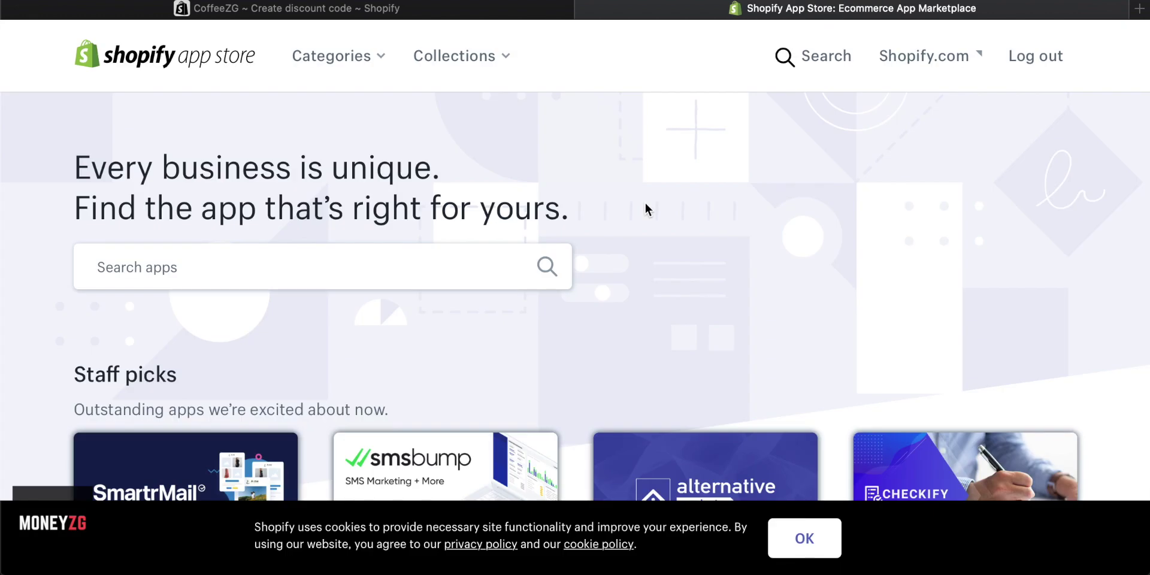
- Look over the App Store home page and show the list of app categories
{"action": "scroll", "coordinate": [566, 178], "scroll_direction": "down", "scroll_amount": 5}
{"action": "scroll", "coordinate": [539, 179], "scroll_direction": "up", "scroll_amount": 4}
{"action": "left_click", "coordinate": [334, 51]}
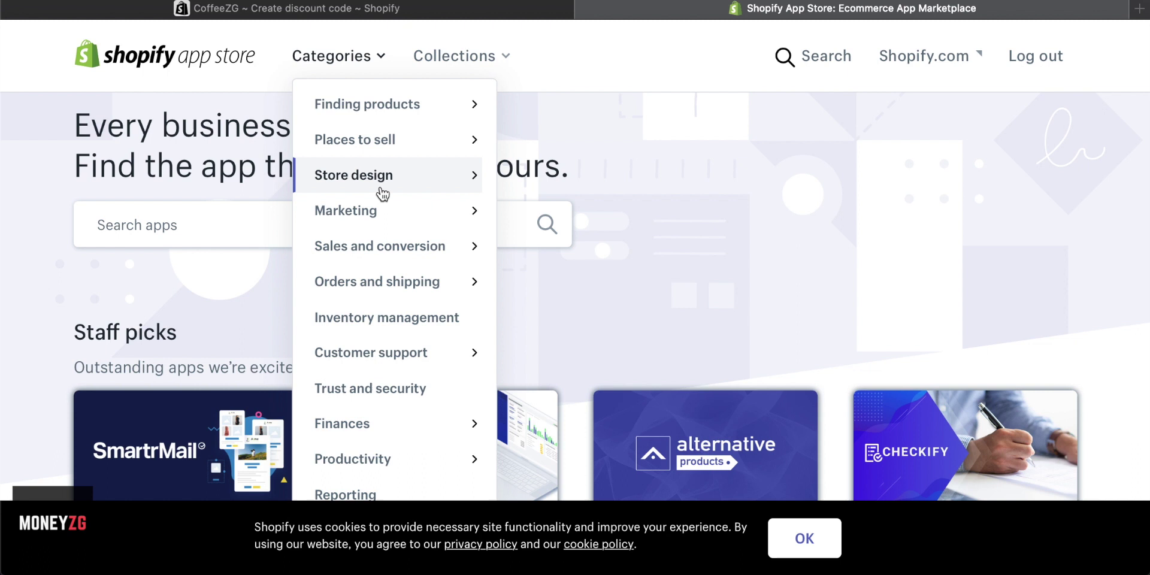
- Open the Email marketing apps within the Marketing category and look over the listed apps
{"action": "left_click", "coordinate": [393, 220]}
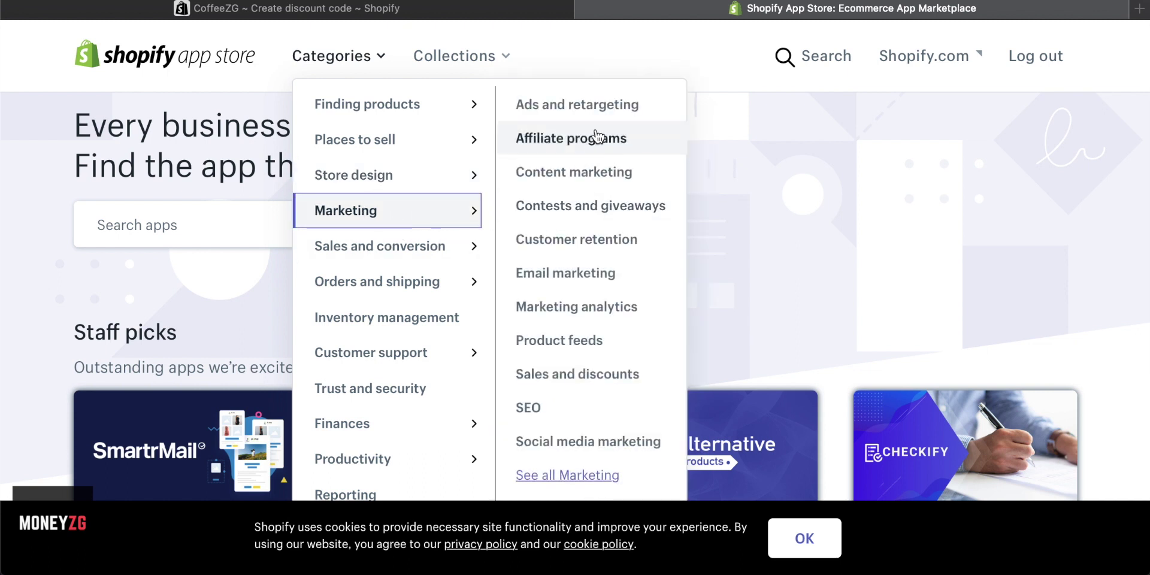
{"action": "left_click", "coordinate": [547, 273]}
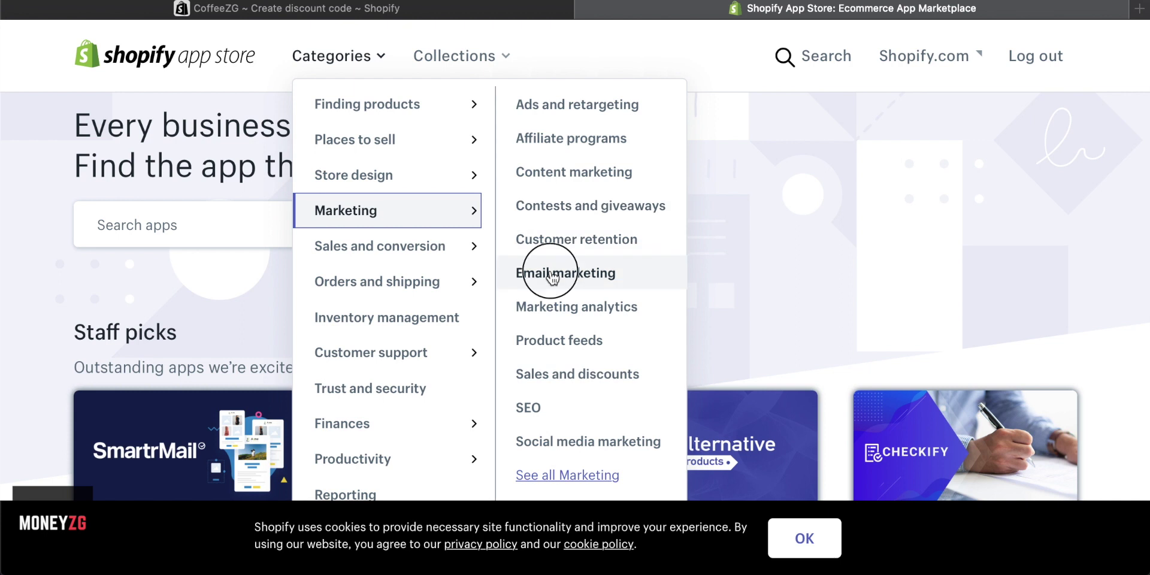
{"action": "scroll", "coordinate": [494, 275], "scroll_direction": "down", "scroll_amount": 4}
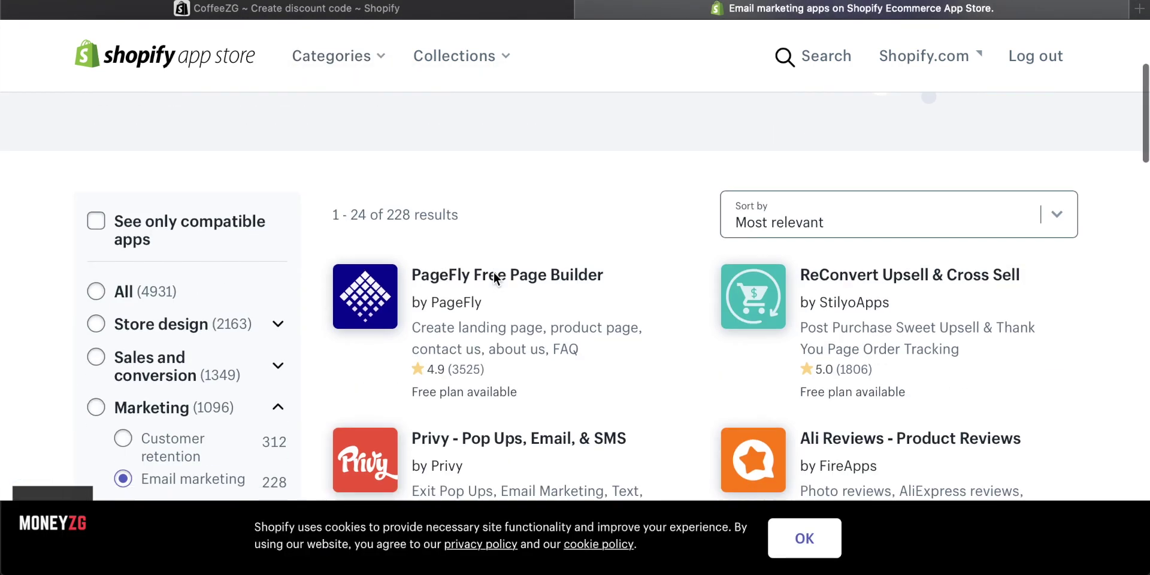
{"action": "scroll", "coordinate": [495, 279], "scroll_direction": "down", "scroll_amount": 1}
{"action": "scroll", "coordinate": [495, 279], "scroll_direction": "down", "scroll_amount": 2}
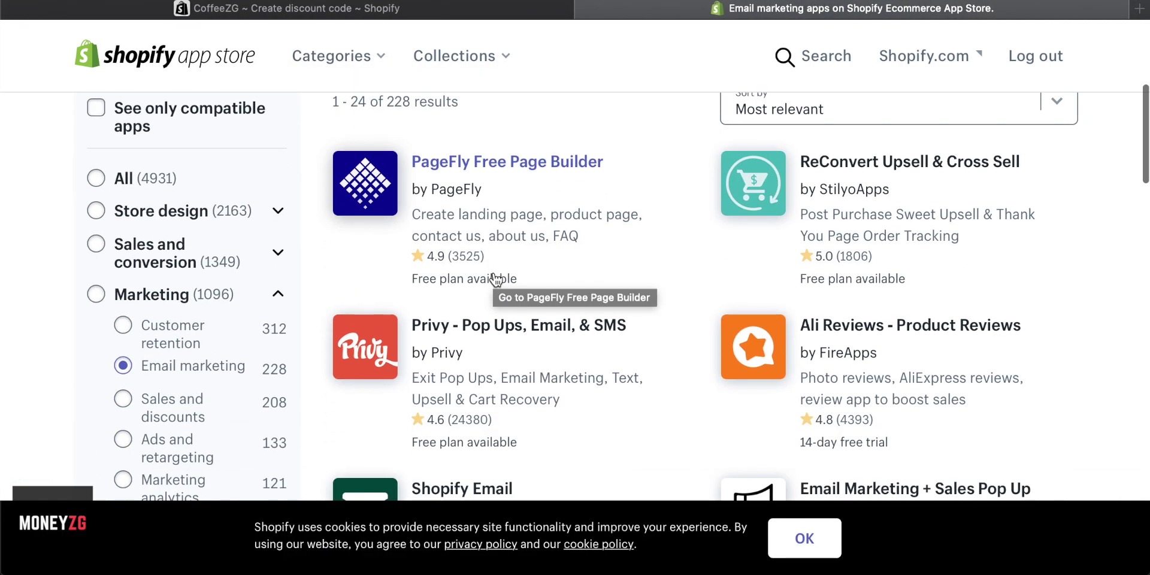
{"action": "scroll", "coordinate": [494, 279], "scroll_direction": "down", "scroll_amount": 1}
{"action": "scroll", "coordinate": [495, 280], "scroll_direction": "up", "scroll_amount": 3}
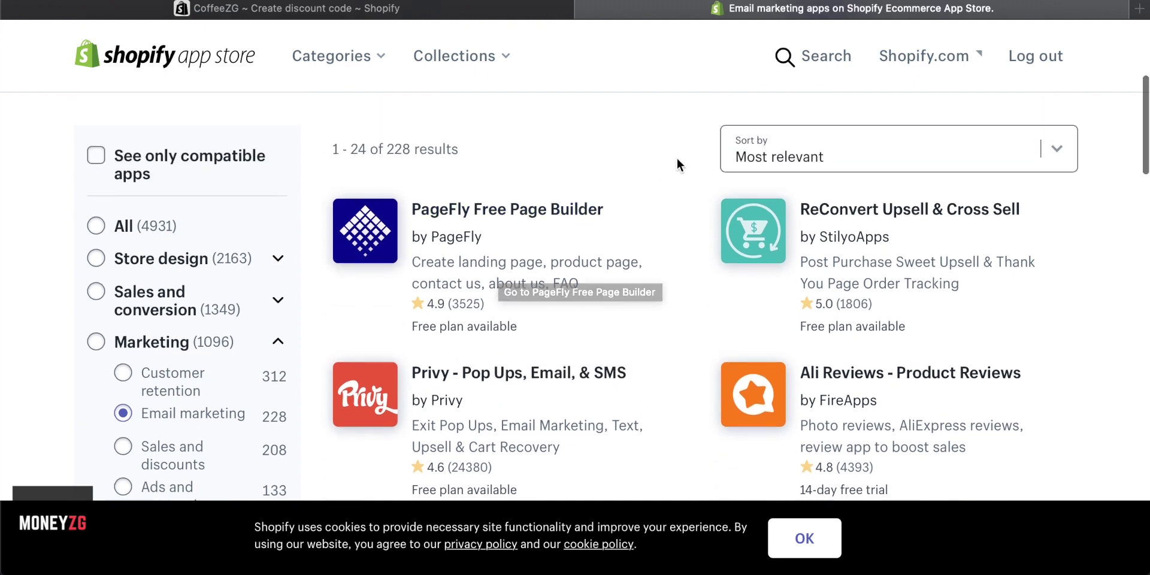
- Sort the email marketing apps by Most installed, accept the cookie notice and look over the list
{"action": "left_click", "coordinate": [1060, 157]}
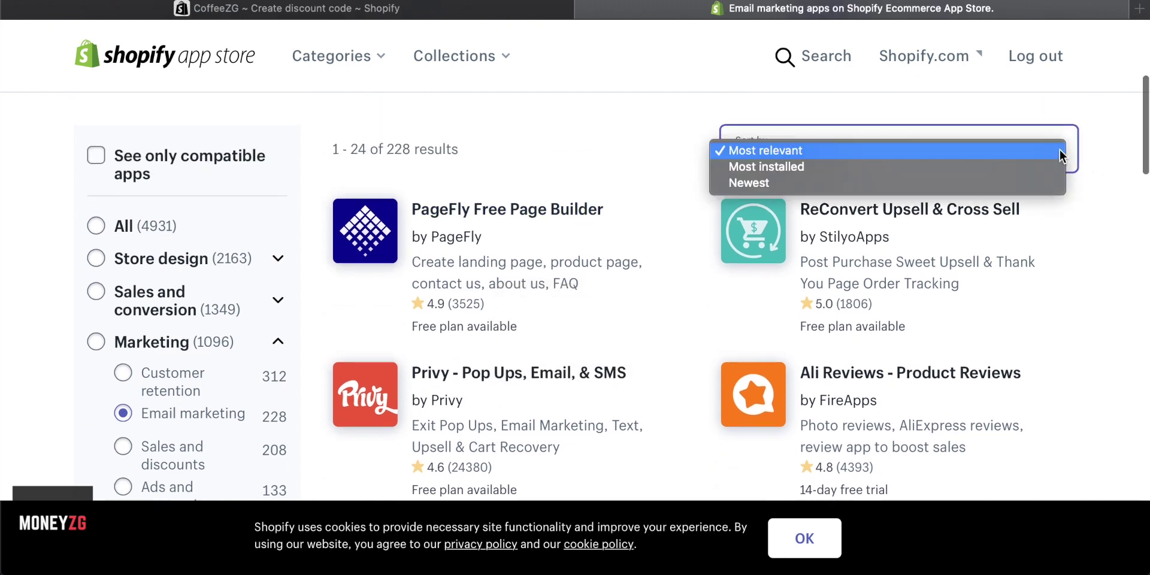
{"action": "left_click", "coordinate": [746, 166]}
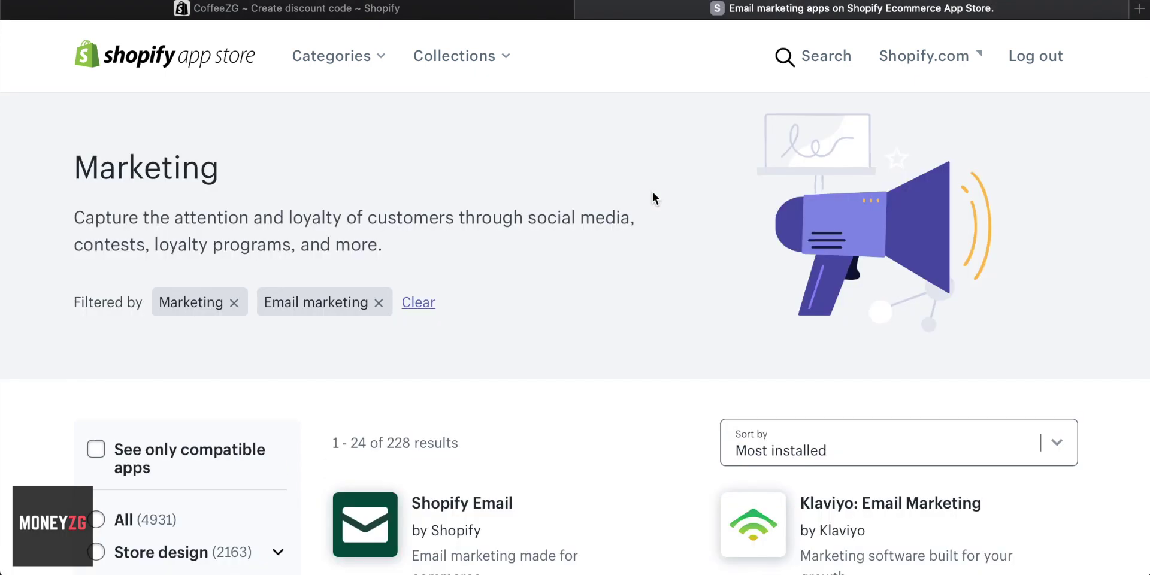
{"action": "scroll", "coordinate": [651, 191], "scroll_direction": "down", "scroll_amount": 5}
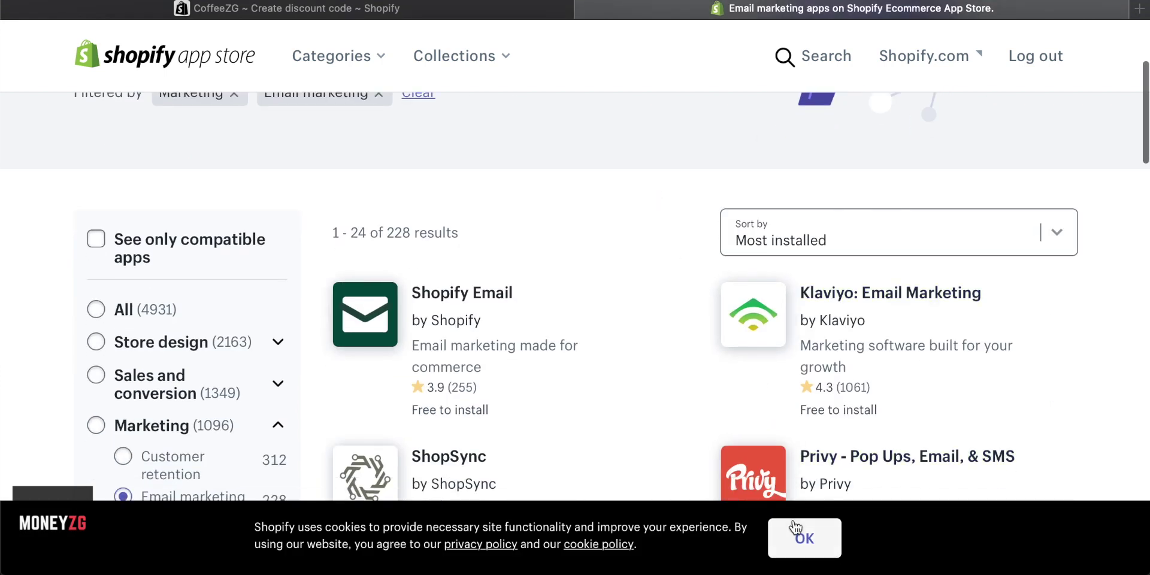
{"action": "left_click", "coordinate": [796, 538]}
{"action": "scroll", "coordinate": [596, 244], "scroll_direction": "down", "scroll_amount": 4}
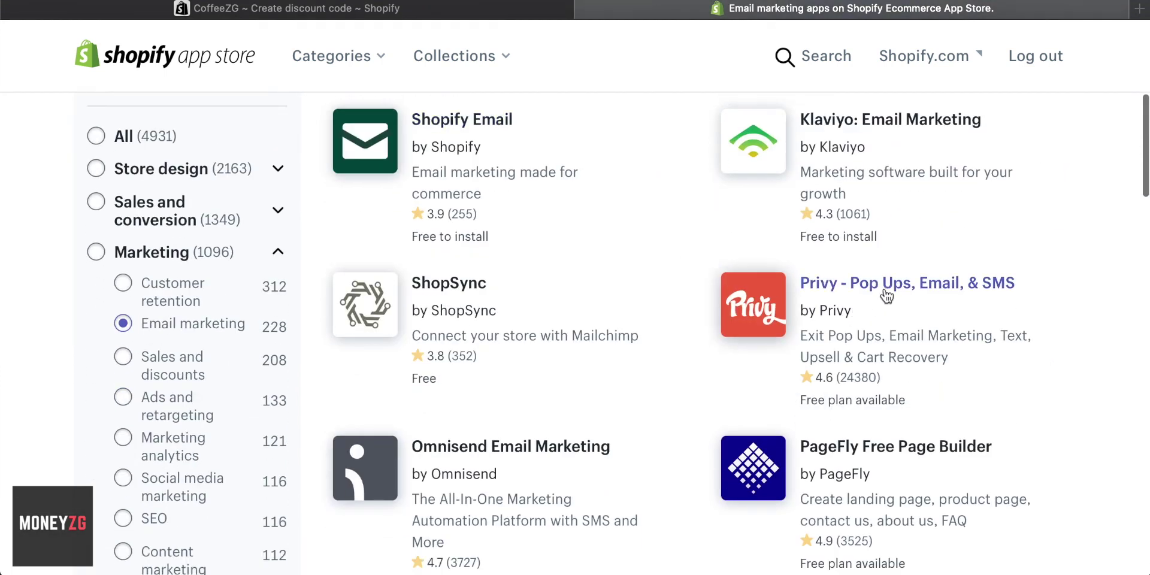
- Open the Privy - Pop Ups, Email, & SMS app page and read its feature summary, including email marketing and upsell
{"action": "left_click", "coordinate": [889, 285]}
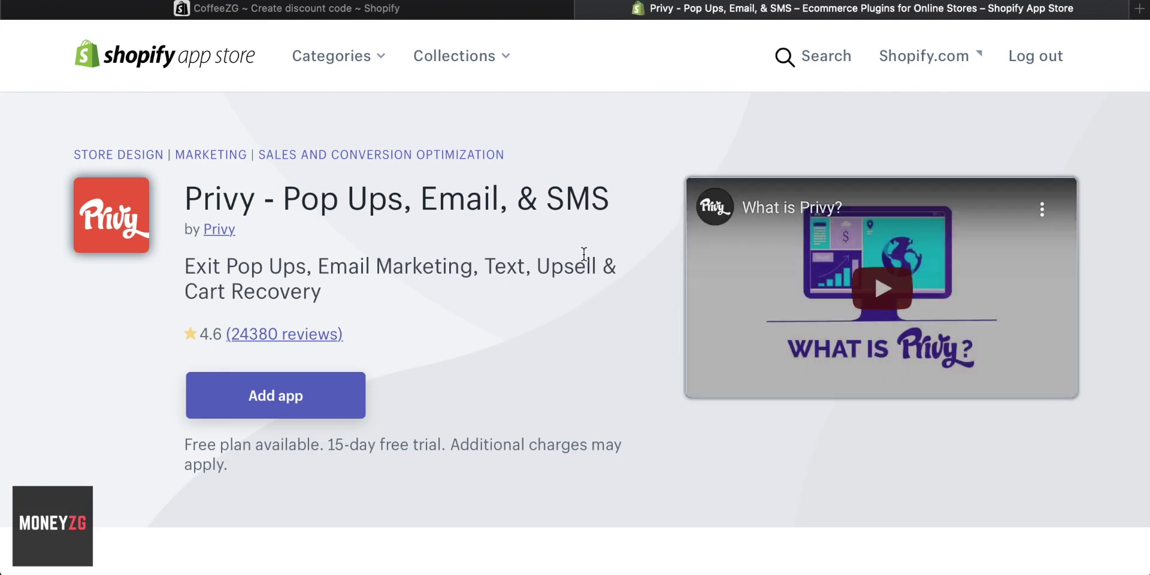
{"action": "scroll", "coordinate": [616, 268], "scroll_direction": "down", "scroll_amount": 3}
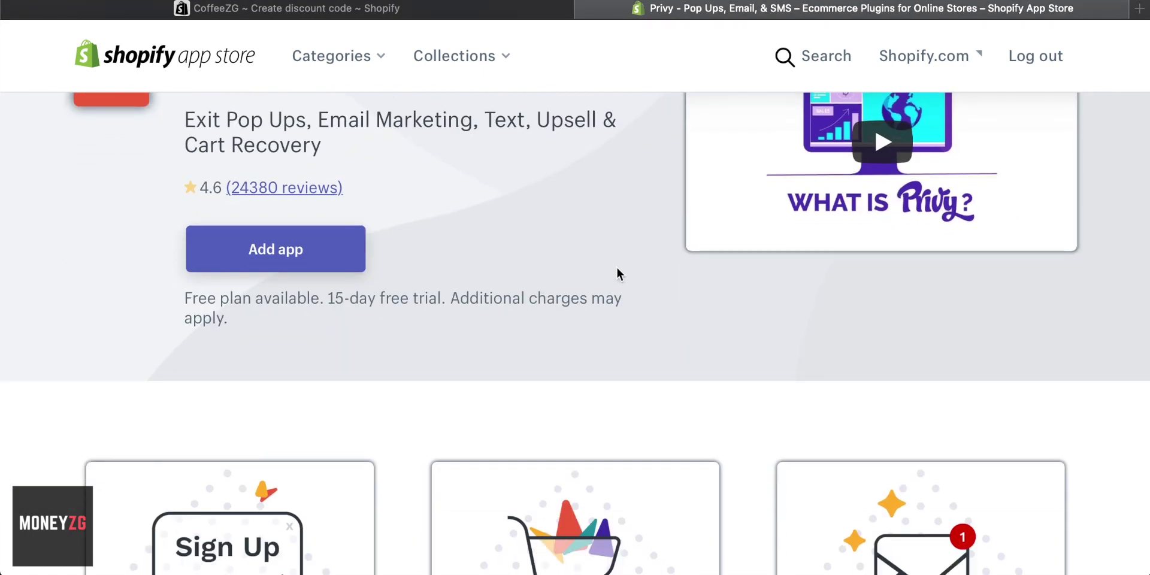
{"action": "scroll", "coordinate": [430, 258], "scroll_direction": "up", "scroll_amount": 1}
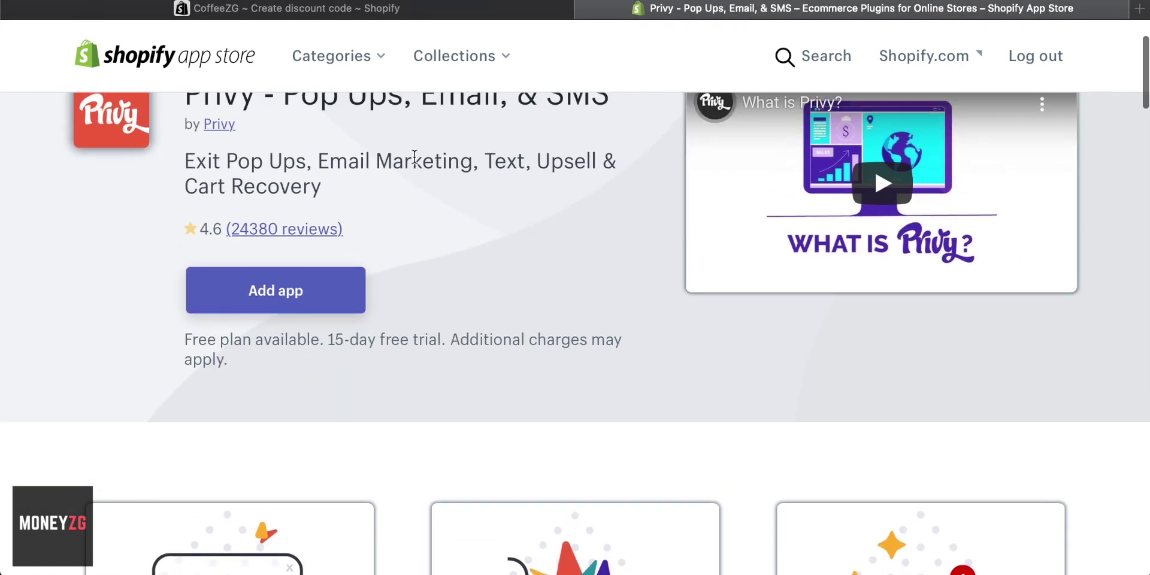
{"action": "left_click_drag", "start_coordinate": [460, 162], "coordinate": [364, 166]}
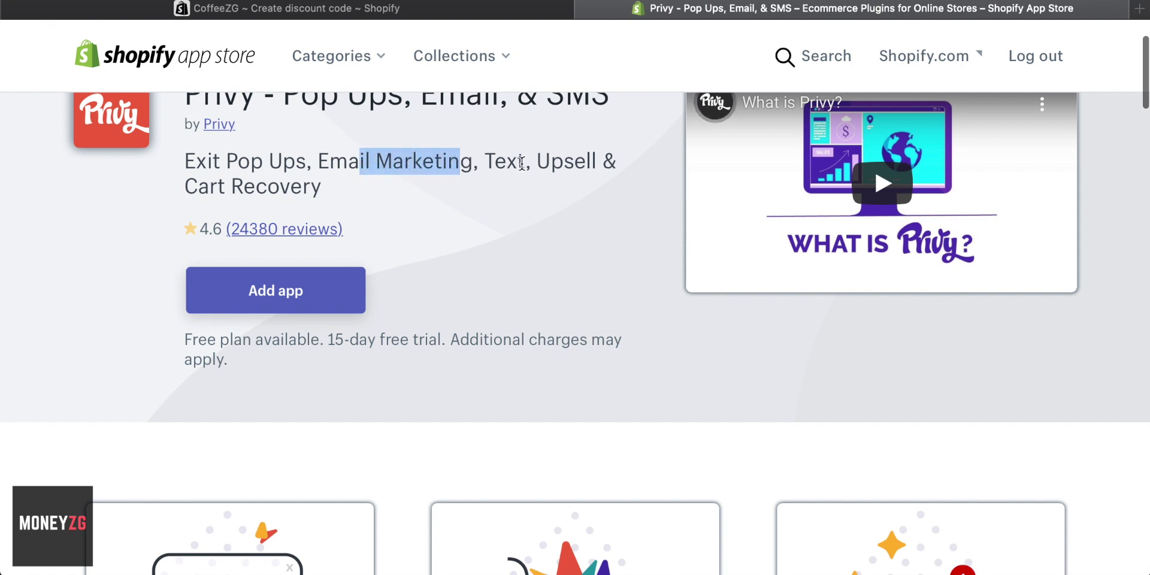
{"action": "left_click_drag", "start_coordinate": [587, 162], "coordinate": [531, 157]}
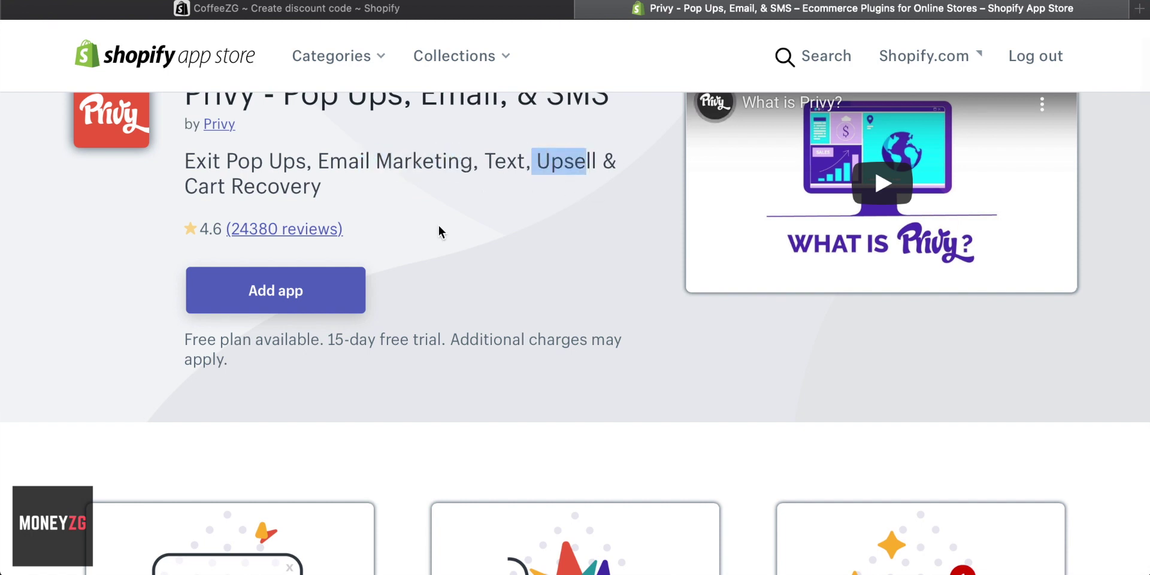
{"action": "scroll", "coordinate": [438, 224], "scroll_direction": "down", "scroll_amount": 3}
{"action": "scroll", "coordinate": [419, 221], "scroll_direction": "up", "scroll_amount": 2}
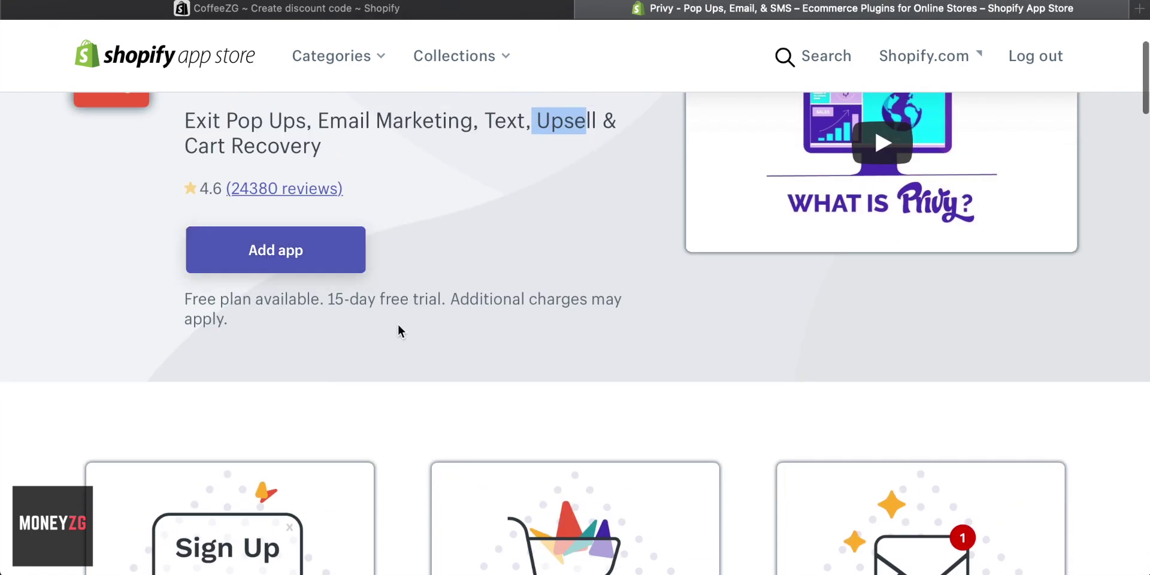
- Examine Privy's pricing plans, reviews and description, ending back at the start of its app page
{"action": "scroll", "coordinate": [398, 327], "scroll_direction": "down", "scroll_amount": 20}
{"action": "scroll", "coordinate": [398, 331], "scroll_direction": "down", "scroll_amount": 7}
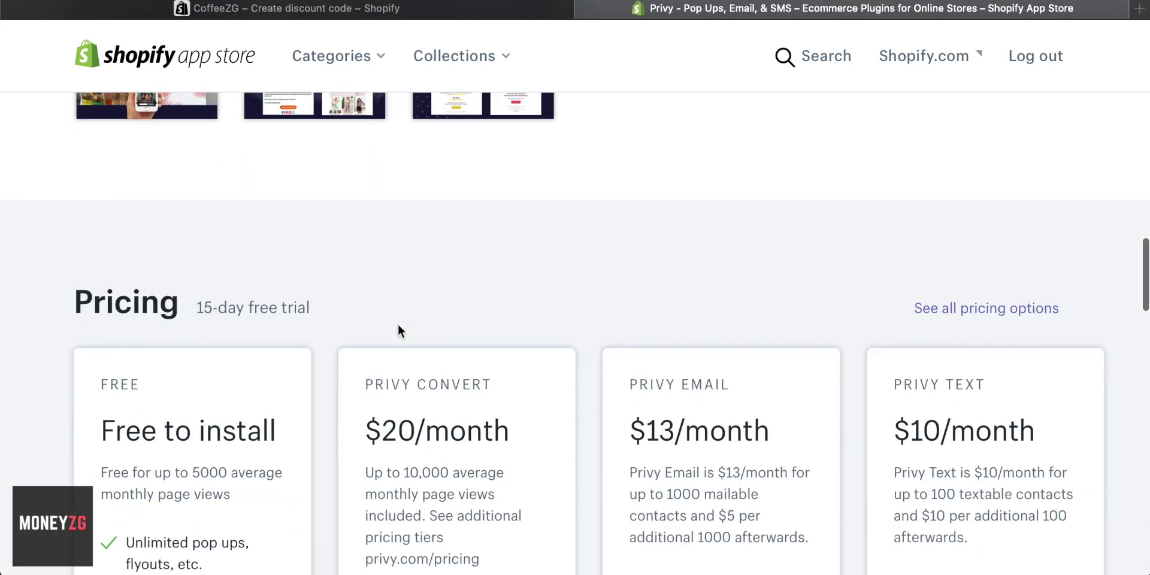
{"action": "scroll", "coordinate": [398, 325], "scroll_direction": "down", "scroll_amount": 2}
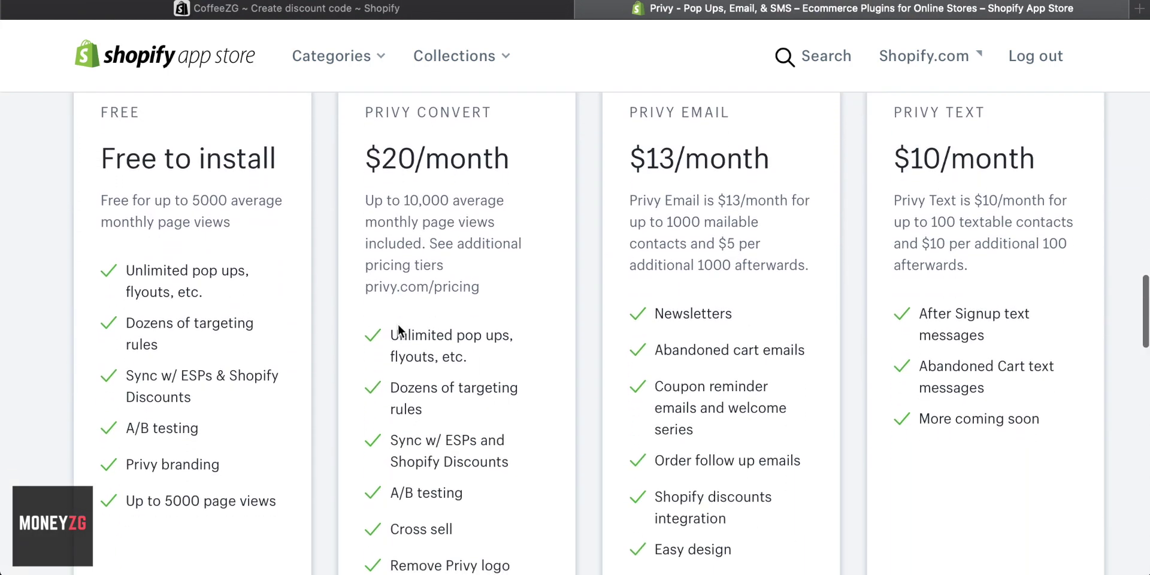
{"action": "left_click_drag", "start_coordinate": [230, 146], "coordinate": [142, 150]}
{"action": "left_click", "coordinate": [191, 151]}
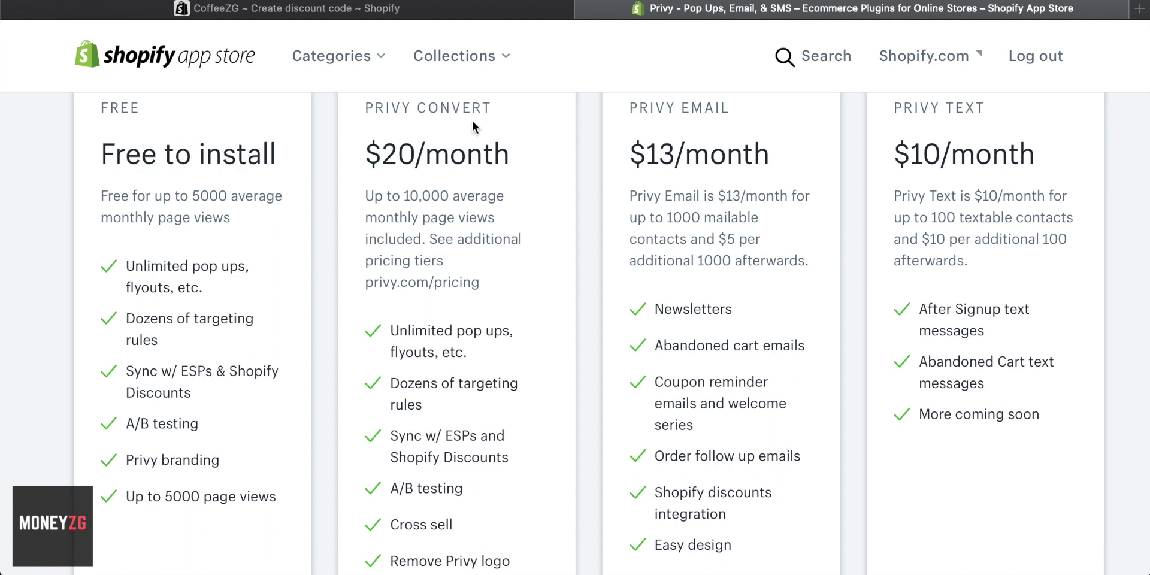
{"action": "scroll", "coordinate": [476, 175], "scroll_direction": "down", "scroll_amount": 10}
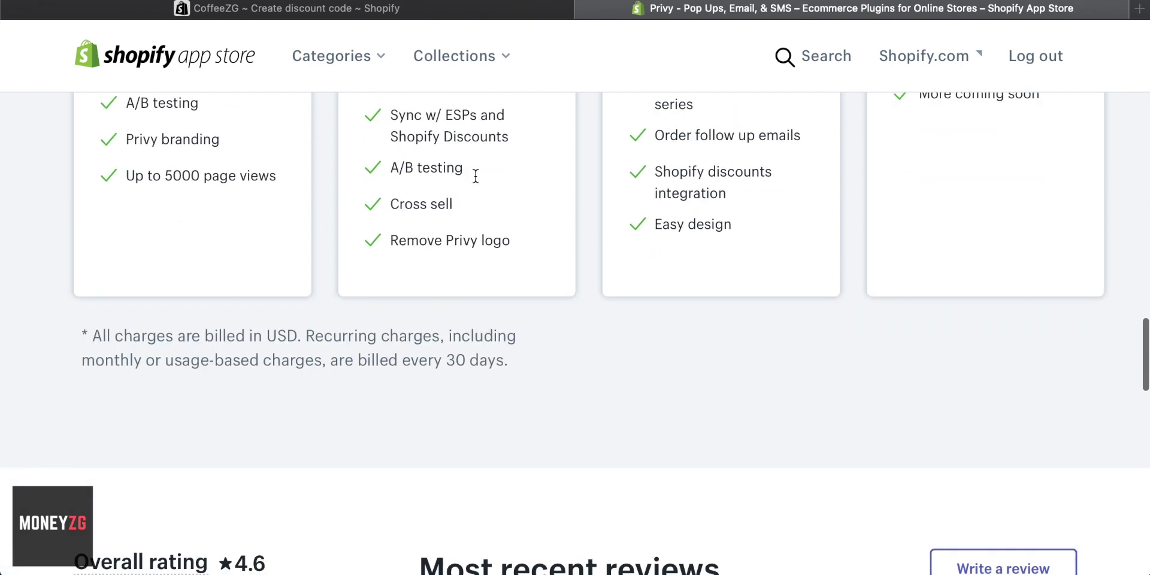
{"action": "scroll", "coordinate": [476, 175], "scroll_direction": "down", "scroll_amount": 2}
{"action": "scroll", "coordinate": [476, 174], "scroll_direction": "up", "scroll_amount": 12}
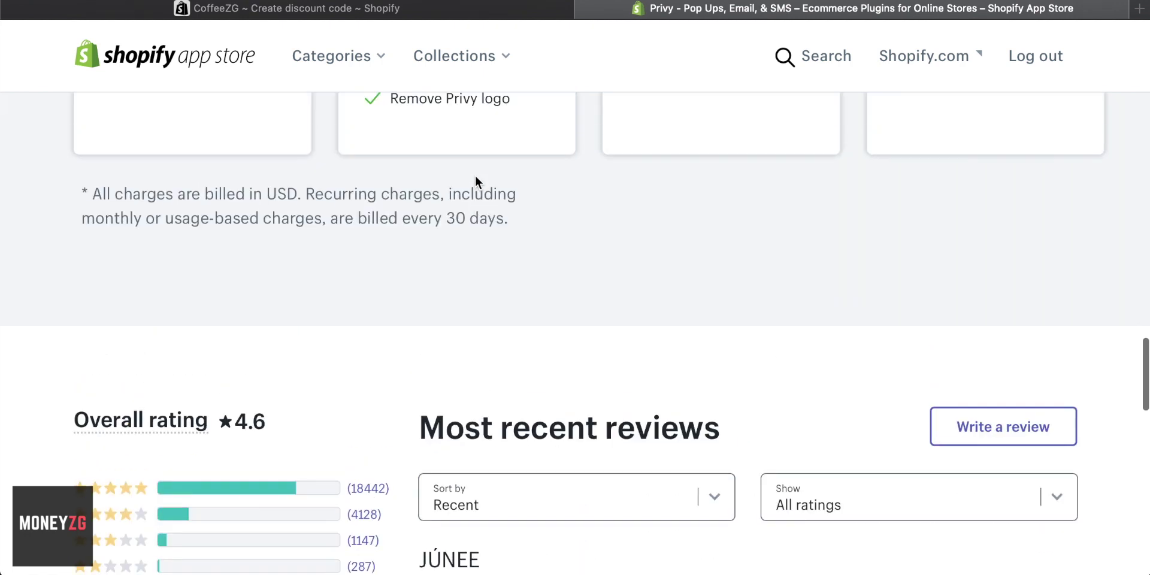
{"action": "scroll", "coordinate": [476, 177], "scroll_direction": "up", "scroll_amount": 18}
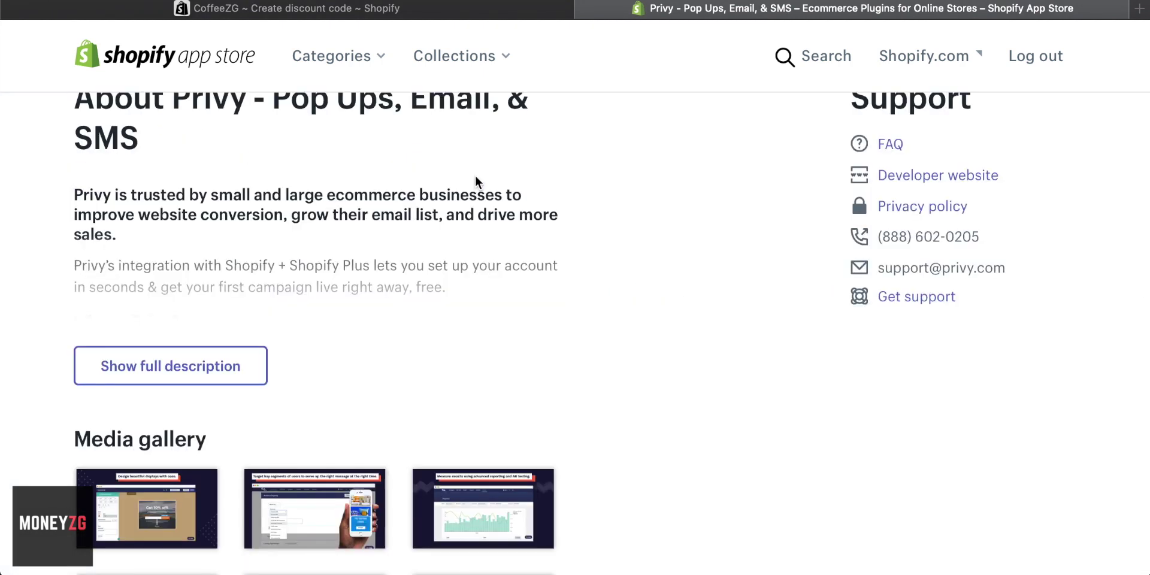
{"action": "scroll", "coordinate": [476, 177], "scroll_direction": "up", "scroll_amount": 12}
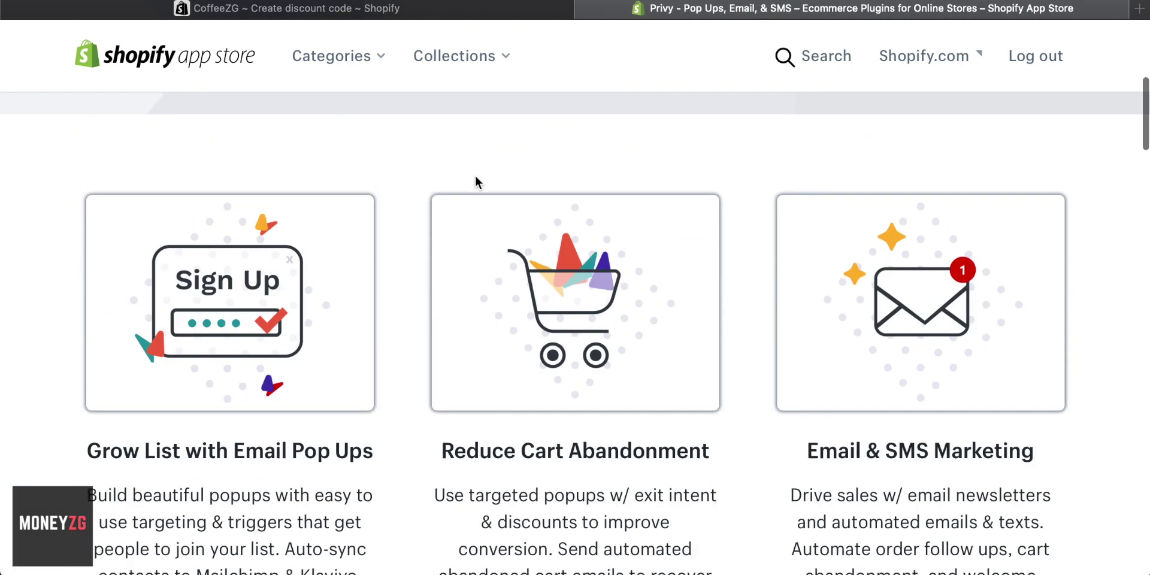
{"action": "scroll", "coordinate": [476, 181], "scroll_direction": "up", "scroll_amount": 2}
{"action": "scroll", "coordinate": [476, 175], "scroll_direction": "up", "scroll_amount": 1}
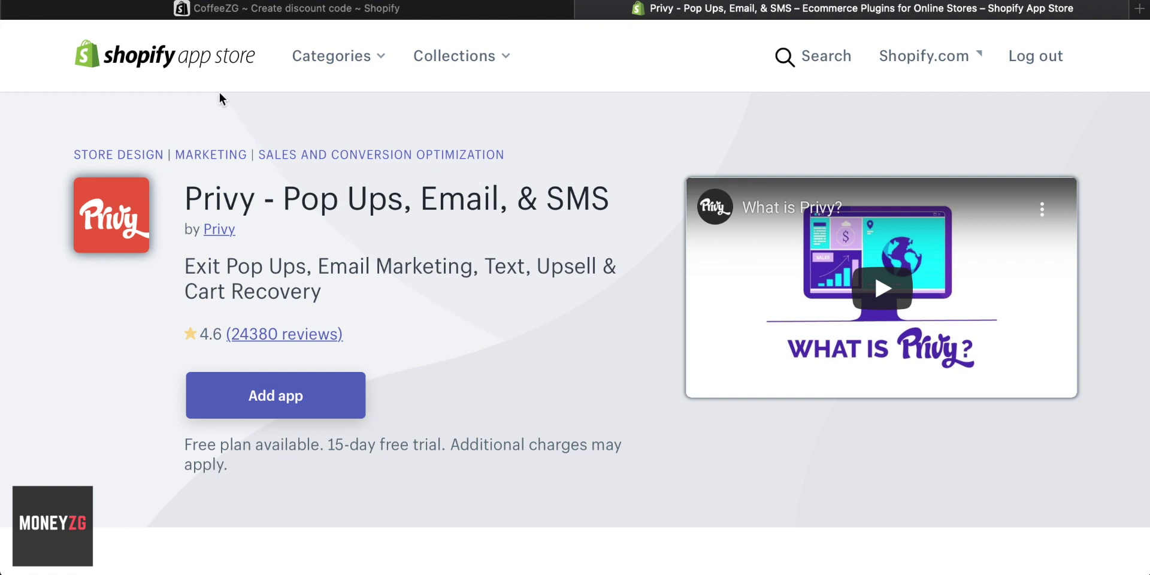
- Browse the Cart and checkout apps within the Sales and conversion category and sort them by Most installed
{"action": "left_click", "coordinate": [357, 60]}
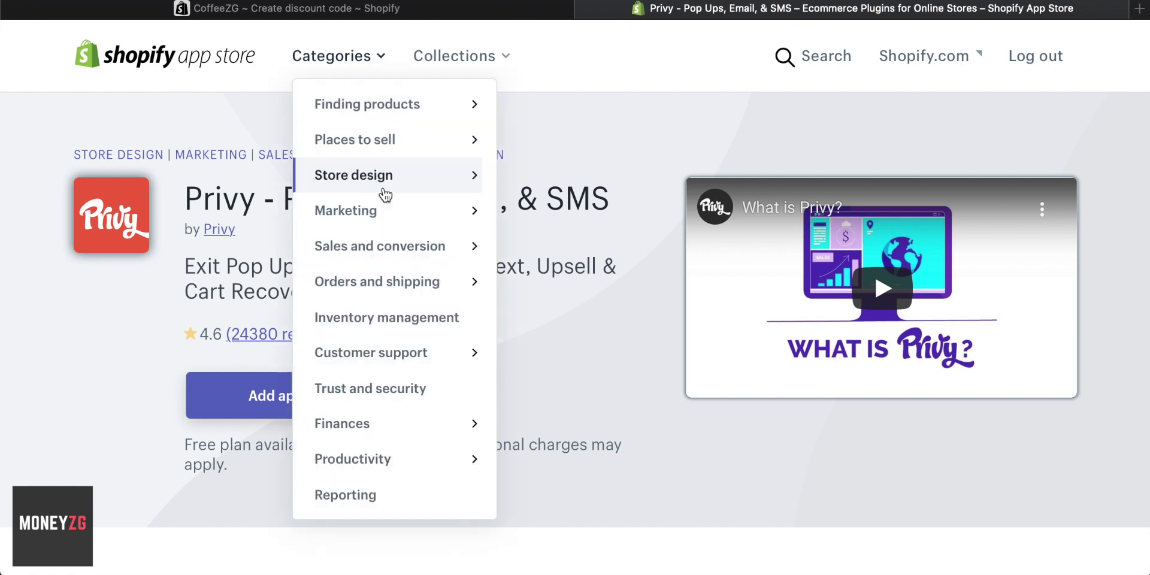
{"action": "left_click", "coordinate": [424, 249]}
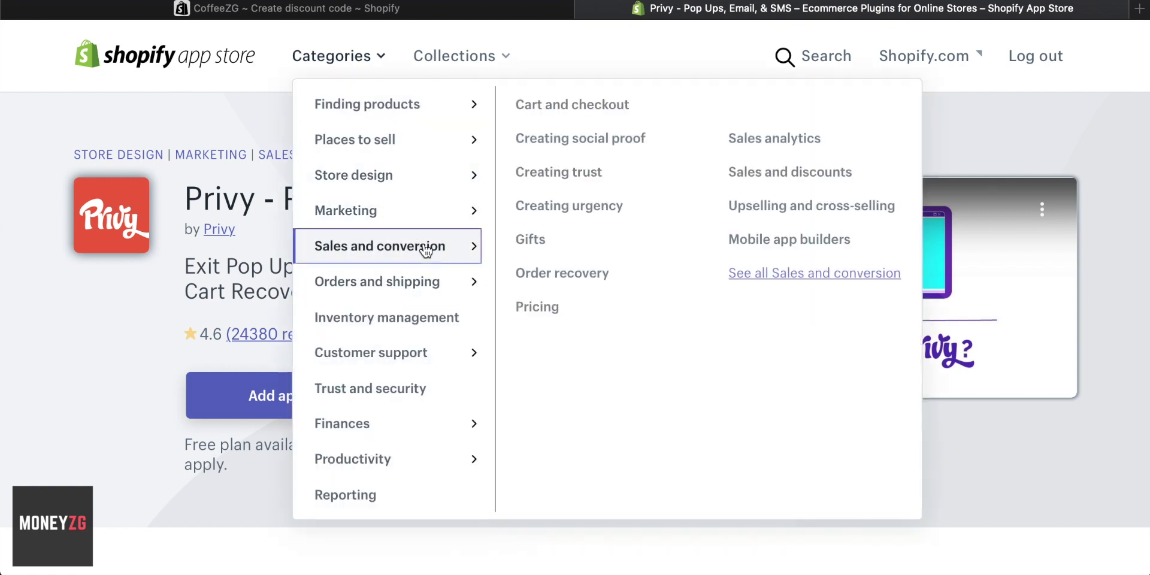
{"action": "left_click", "coordinate": [563, 109]}
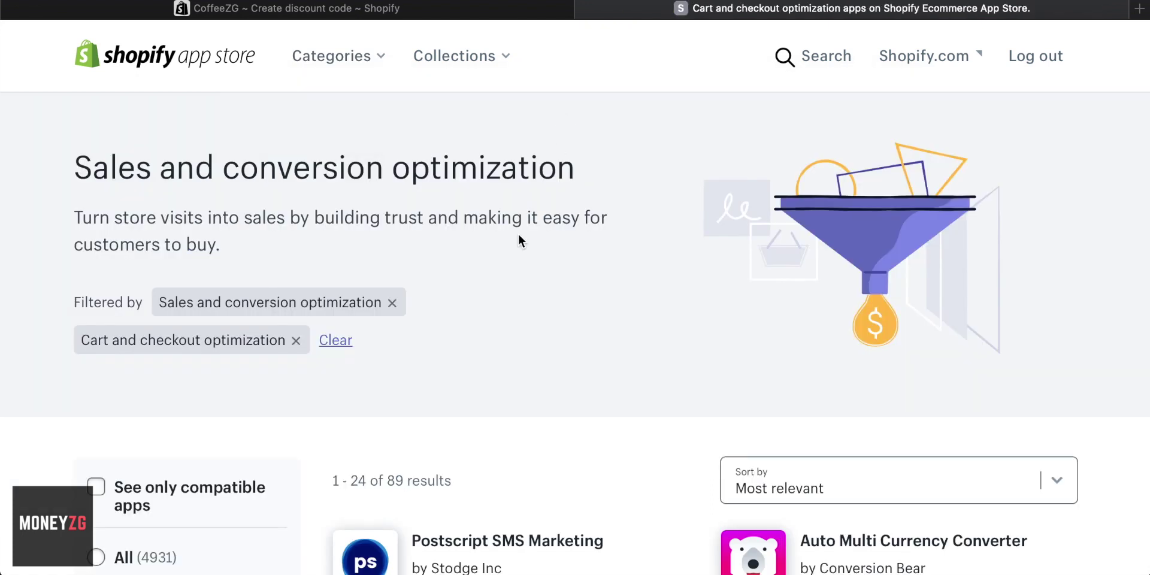
{"action": "scroll", "coordinate": [516, 240], "scroll_direction": "down", "scroll_amount": 8}
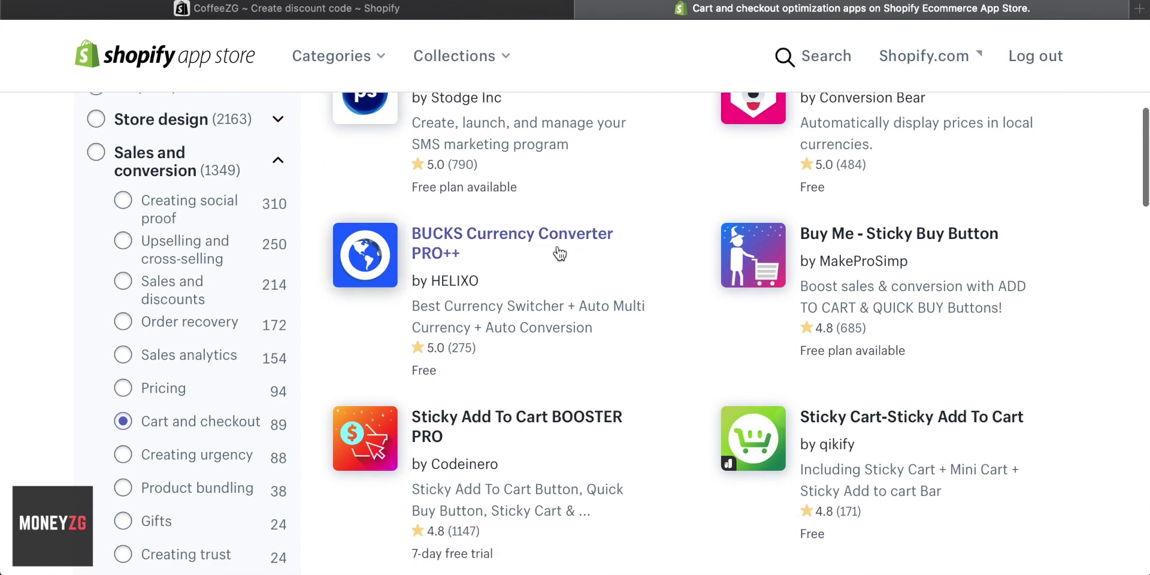
{"action": "scroll", "coordinate": [666, 246], "scroll_direction": "down", "scroll_amount": 1}
{"action": "scroll", "coordinate": [665, 246], "scroll_direction": "up", "scroll_amount": 5}
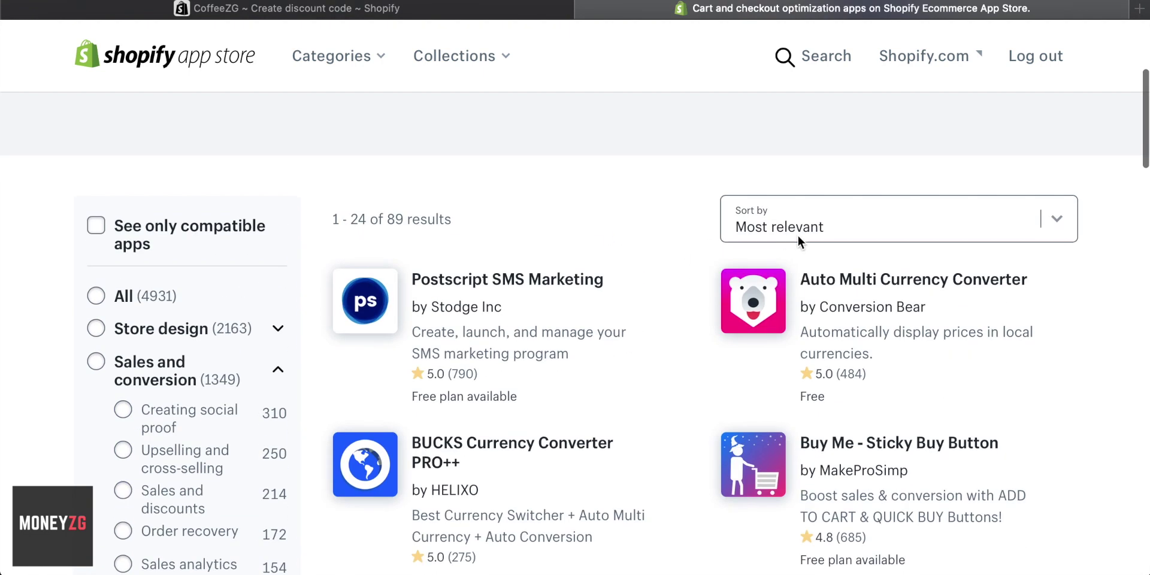
{"action": "left_click", "coordinate": [797, 235]}
{"action": "left_click", "coordinate": [765, 220]}
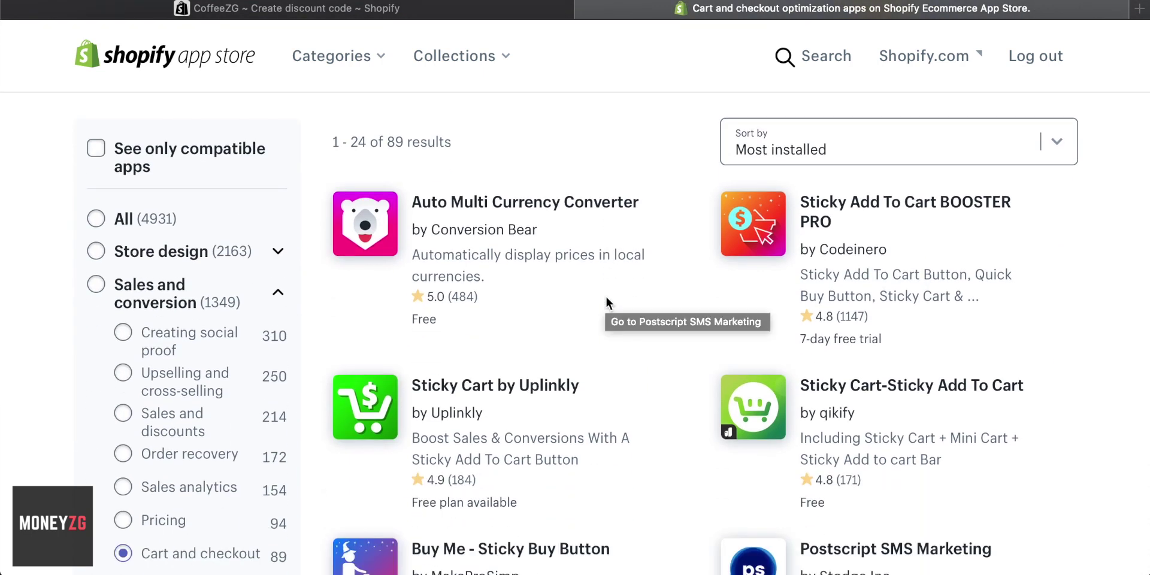
- Return to the CoffeeZG store admin's home page and view the payment settings from the Set up payments task
{"action": "left_click", "coordinate": [266, 9]}
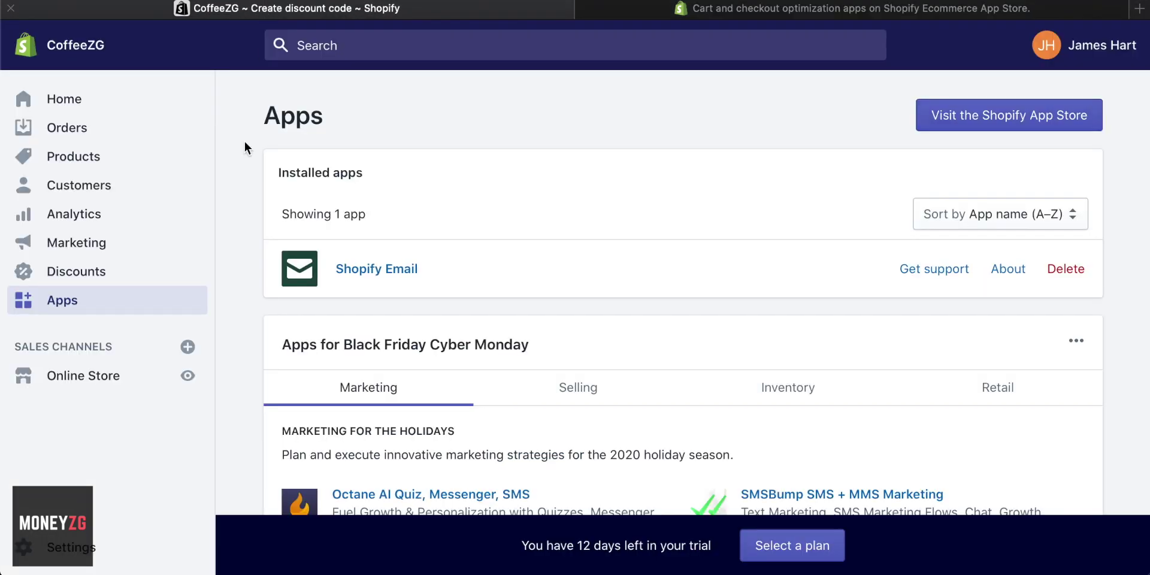
{"action": "left_click", "coordinate": [247, 268]}
{"action": "left_click", "coordinate": [55, 99]}
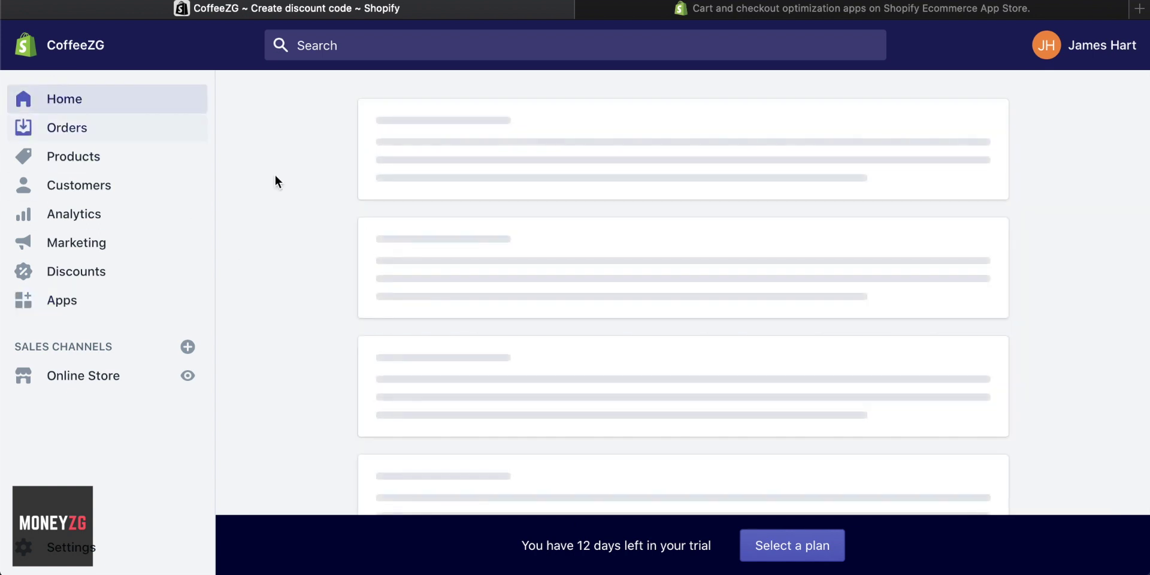
{"action": "scroll", "coordinate": [366, 283], "scroll_direction": "down", "scroll_amount": 3}
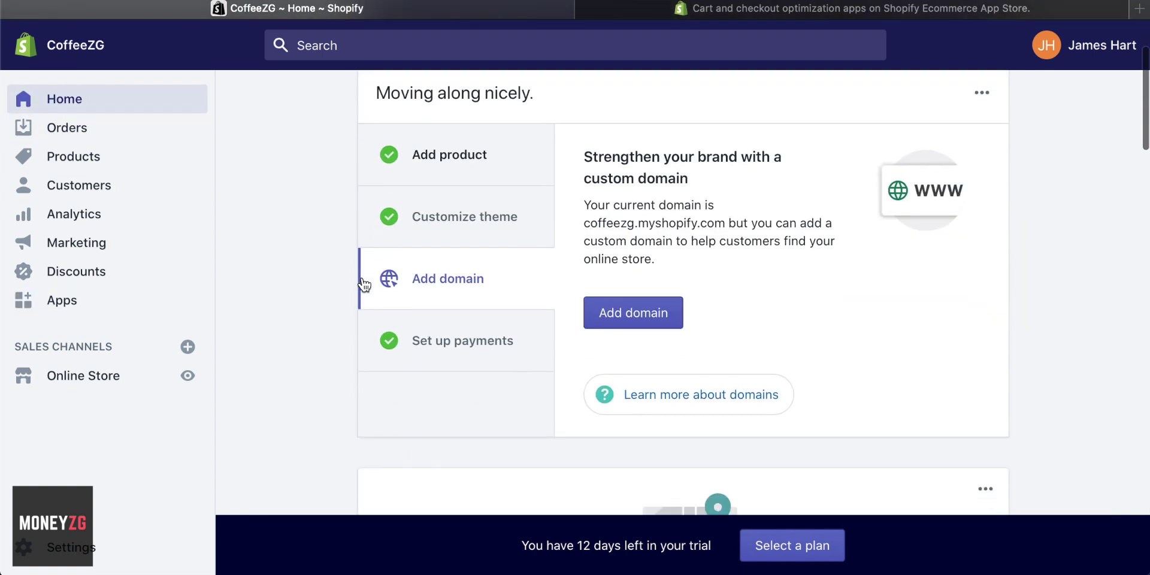
{"action": "left_click", "coordinate": [454, 349]}
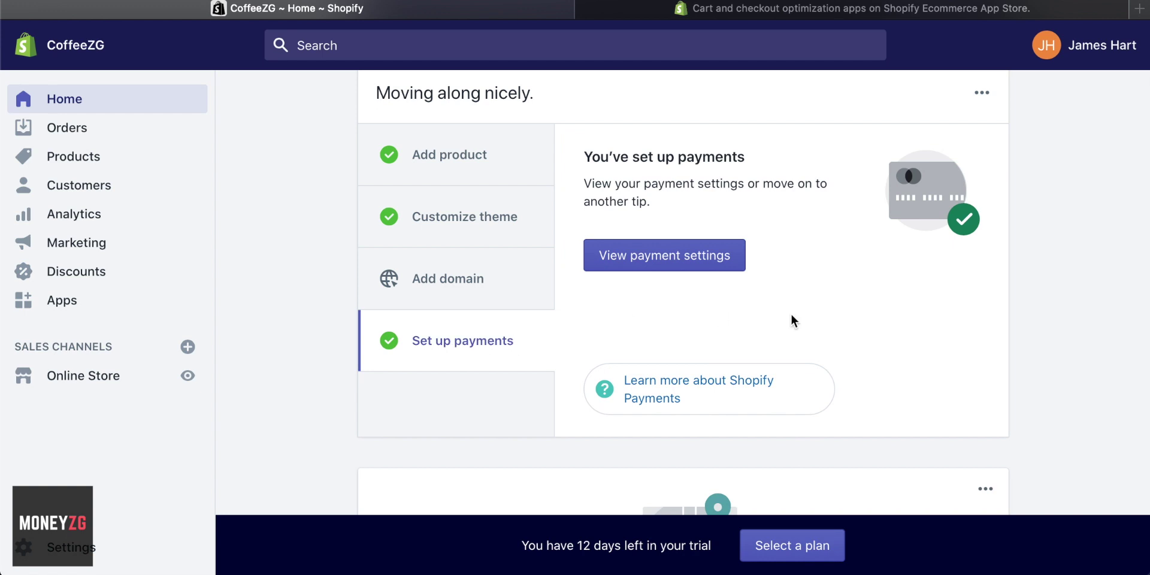
{"action": "left_click", "coordinate": [694, 258]}
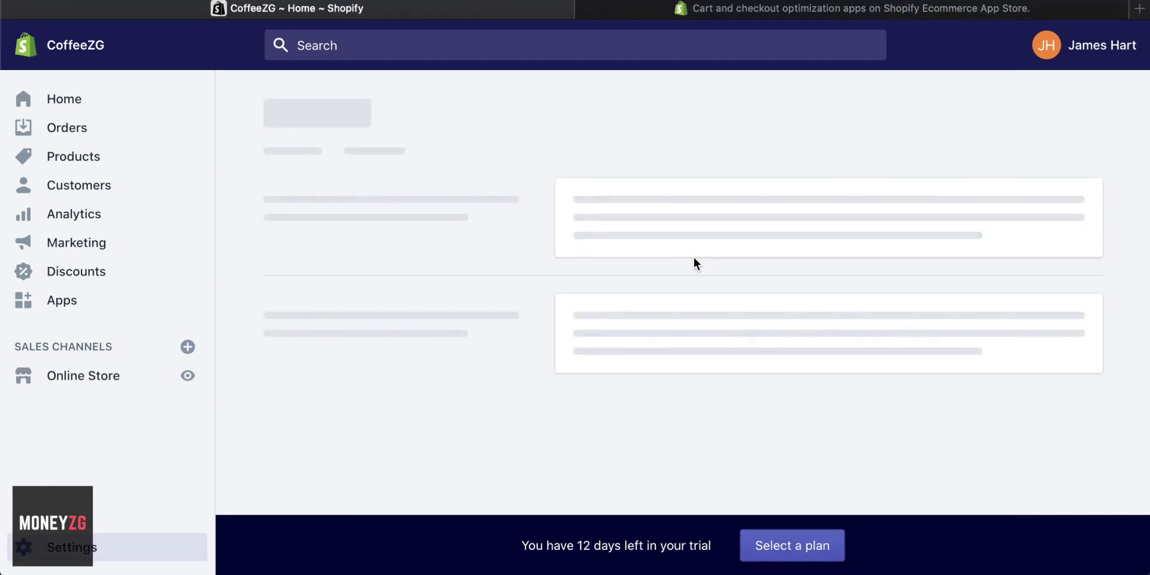
{"action": "scroll", "coordinate": [693, 262], "scroll_direction": "down", "scroll_amount": 1}
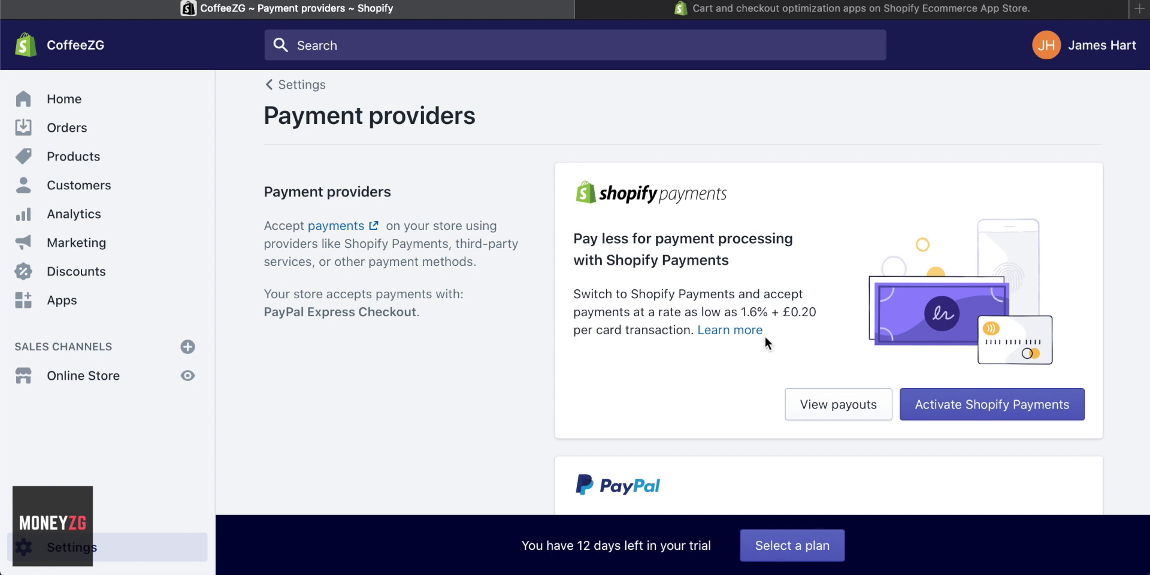
- Review the Shopify Payments, PayPal, Amazon Pay, third-party and alternative payment options on the Payment providers page, and return to the store admin's home page
{"action": "mouse_move", "coordinate": [792, 310]}
{"action": "left_mouse_down"}
{"action": "mouse_move", "coordinate": [819, 310]}
{"action": "mouse_move", "coordinate": [796, 312]}
{"action": "left_mouse_up"}
{"action": "left_click", "coordinate": [803, 311]}
{"action": "left_click", "coordinate": [807, 313]}
{"action": "scroll", "coordinate": [623, 273], "scroll_direction": "down", "scroll_amount": 5}
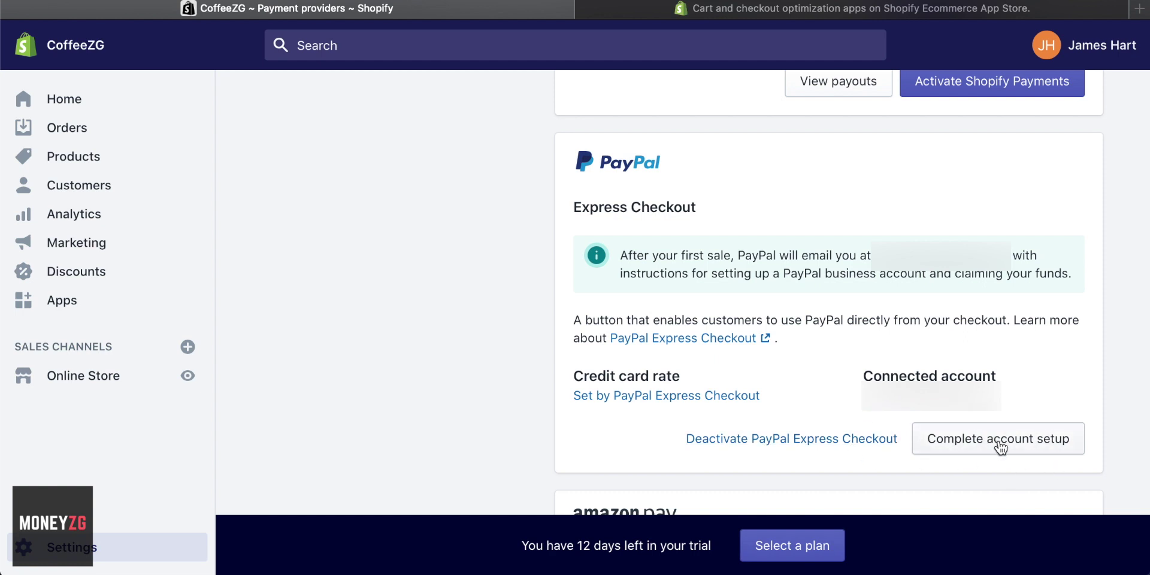
{"action": "scroll", "coordinate": [1001, 446], "scroll_direction": "down", "scroll_amount": 5}
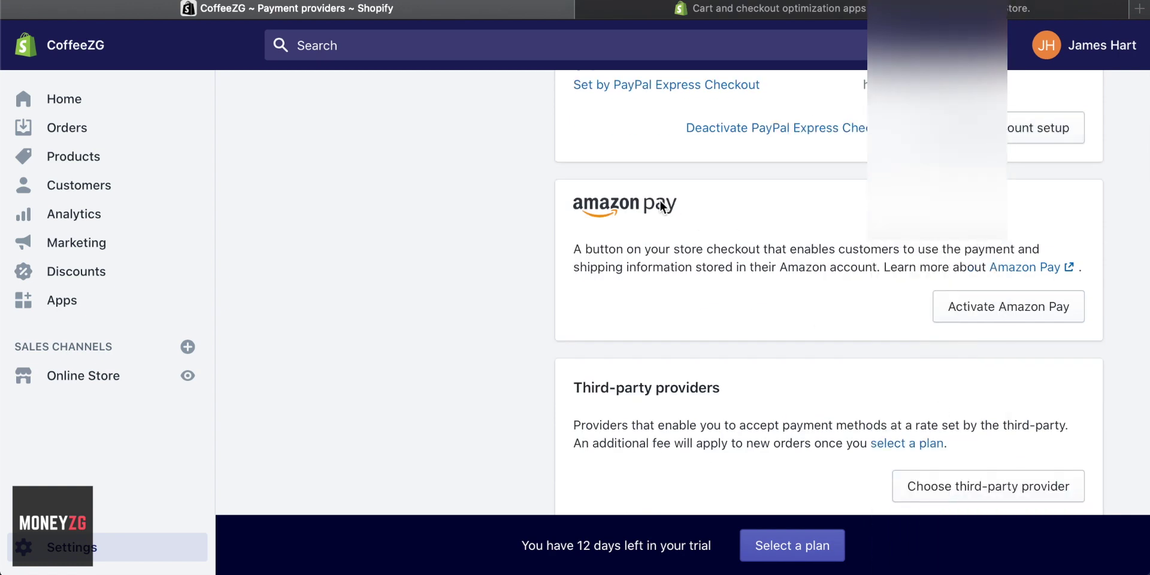
{"action": "scroll", "coordinate": [662, 205], "scroll_direction": "down", "scroll_amount": 3}
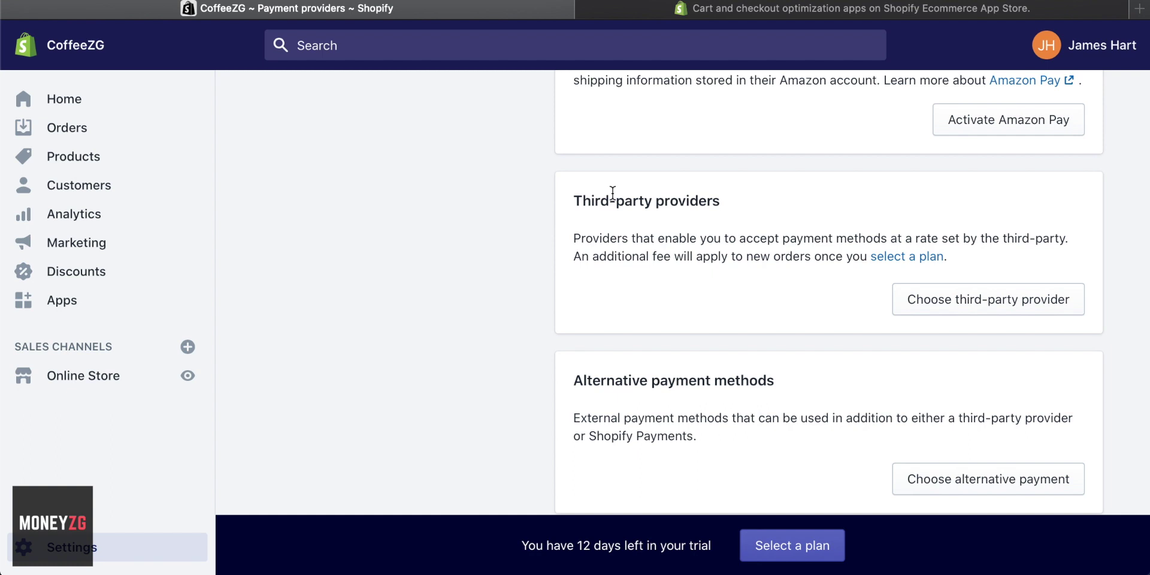
{"action": "scroll", "coordinate": [613, 193], "scroll_direction": "up", "scroll_amount": 2}
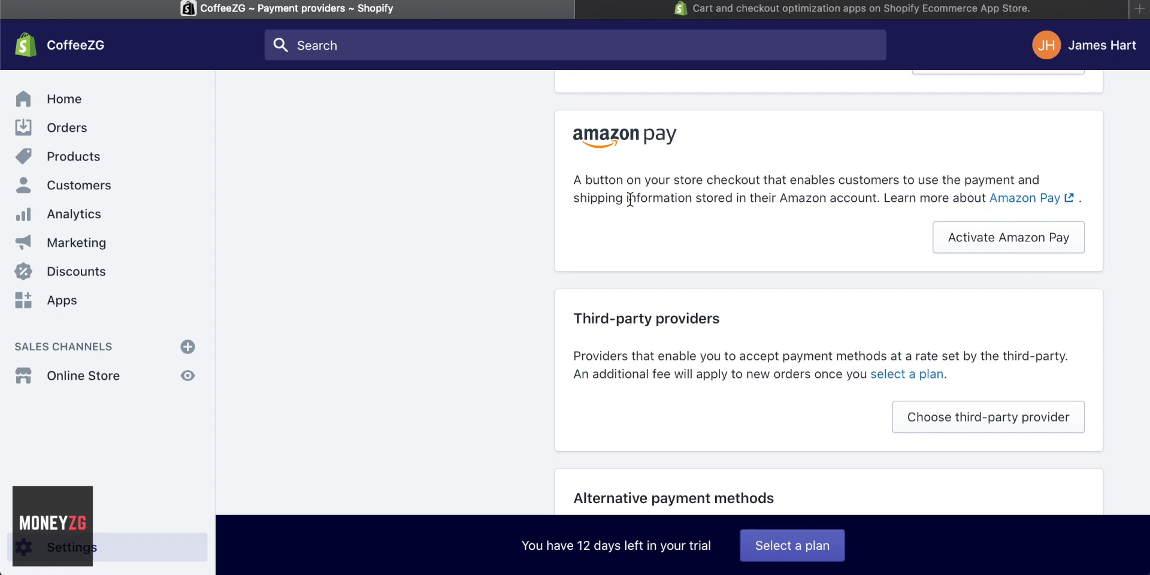
{"action": "left_click", "coordinate": [71, 99]}
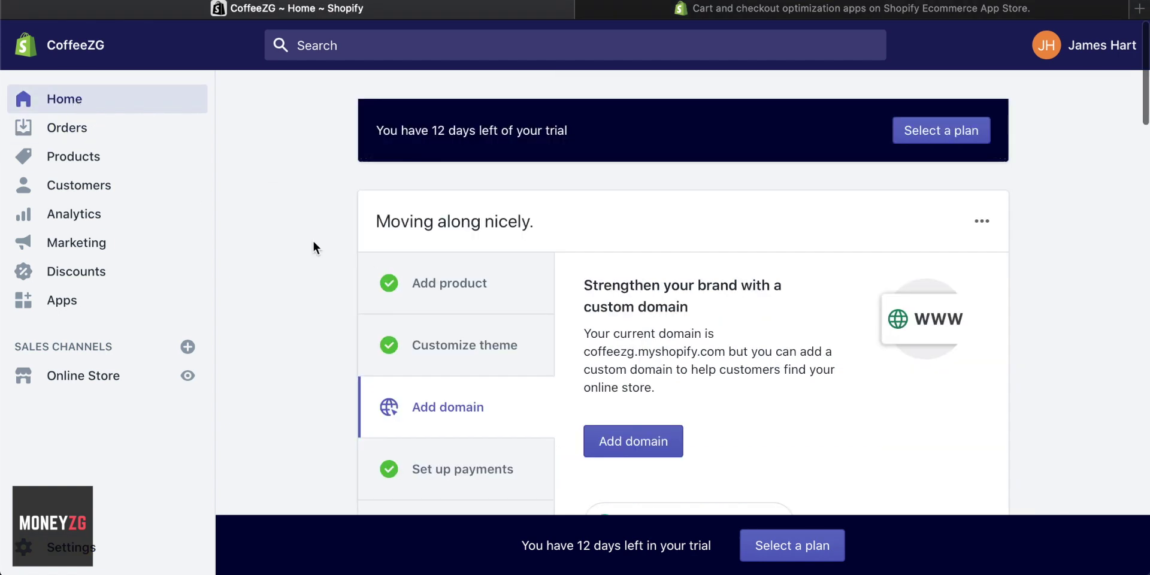
{"action": "scroll", "coordinate": [293, 264], "scroll_direction": "down", "scroll_amount": 1}
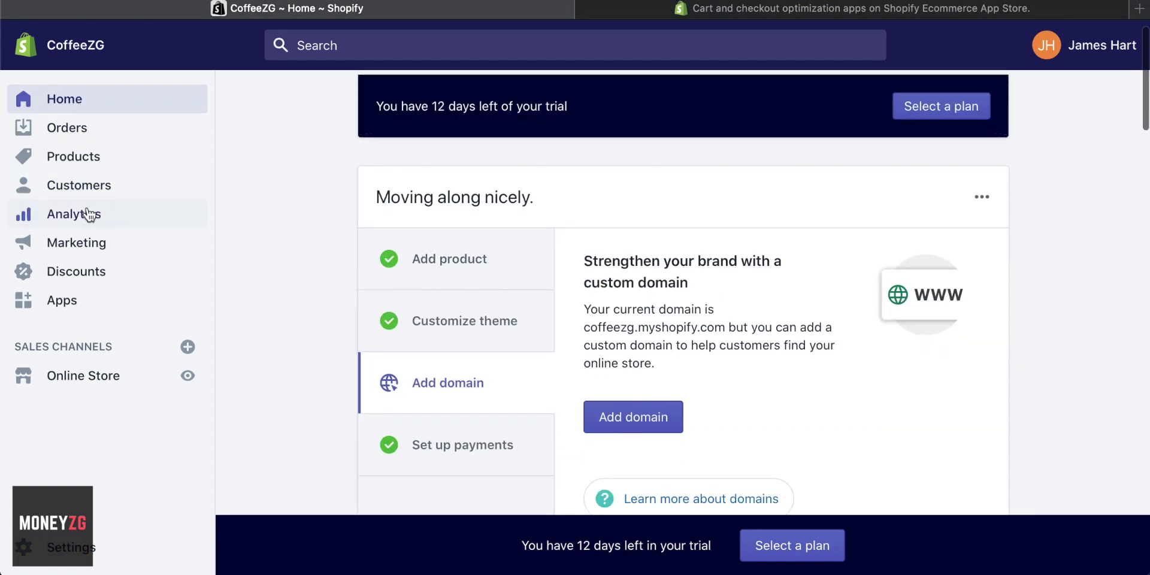